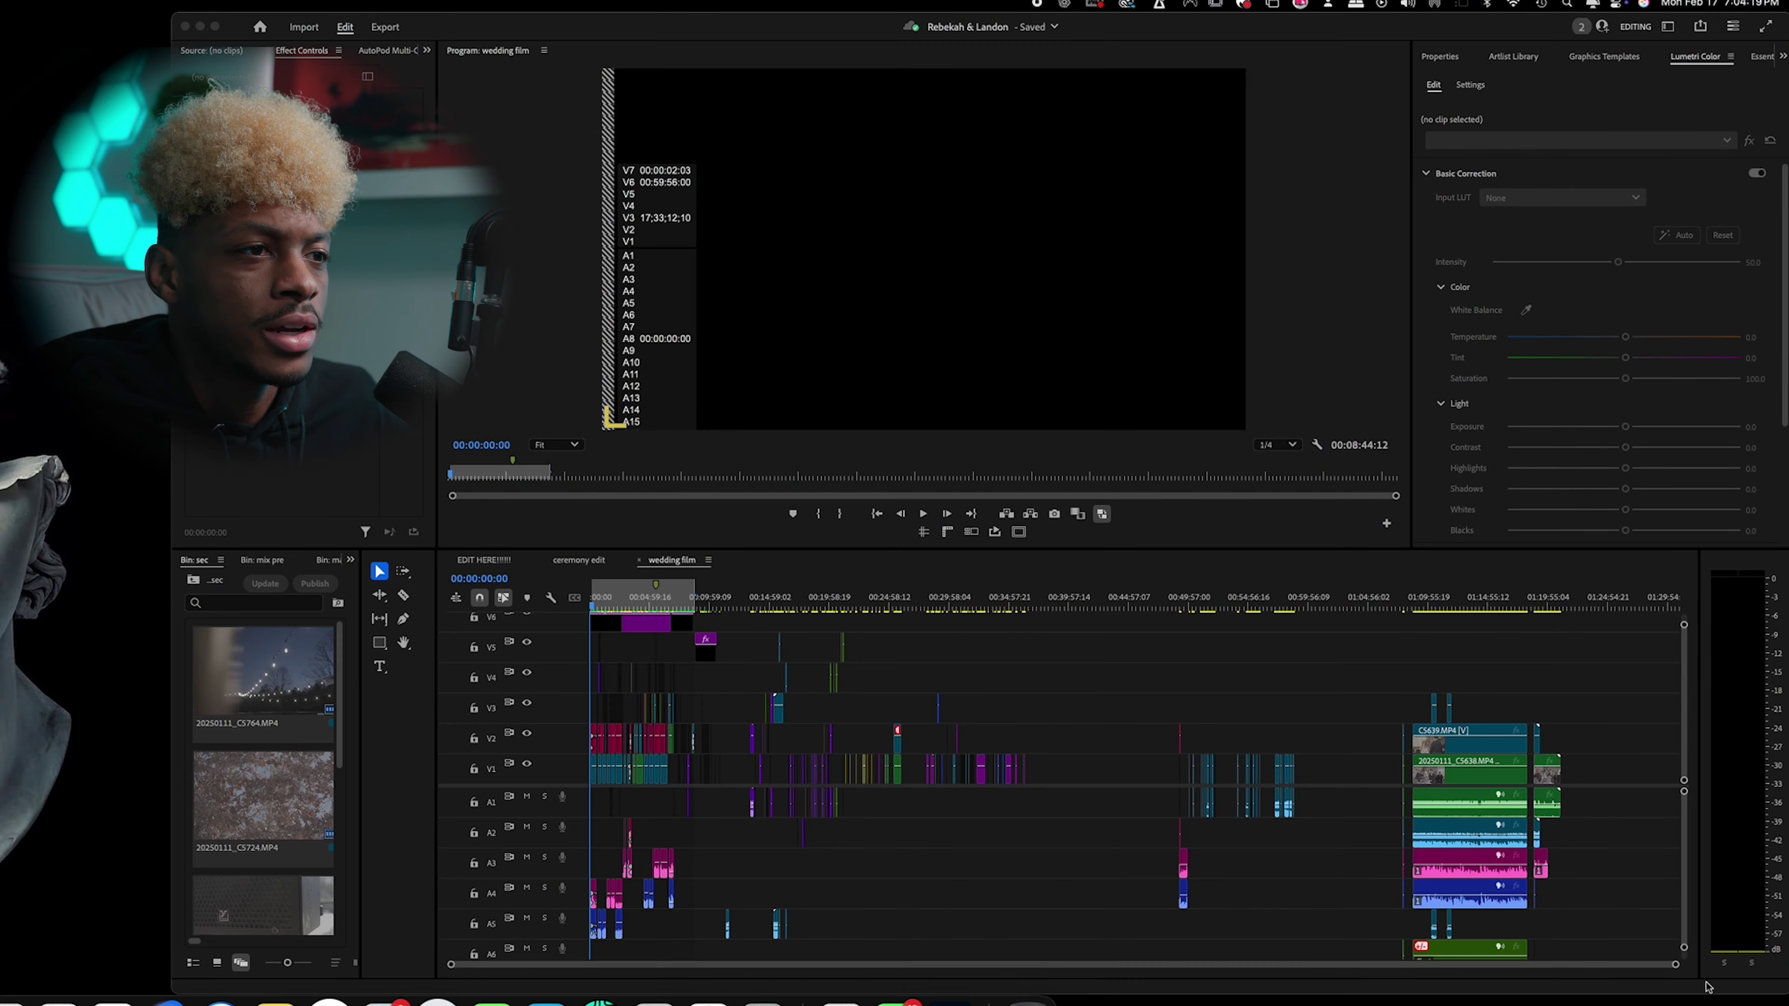
Examine the wedding film sequence's timeline, from its video layers down through the lower audio tracks.
click(1677, 965)
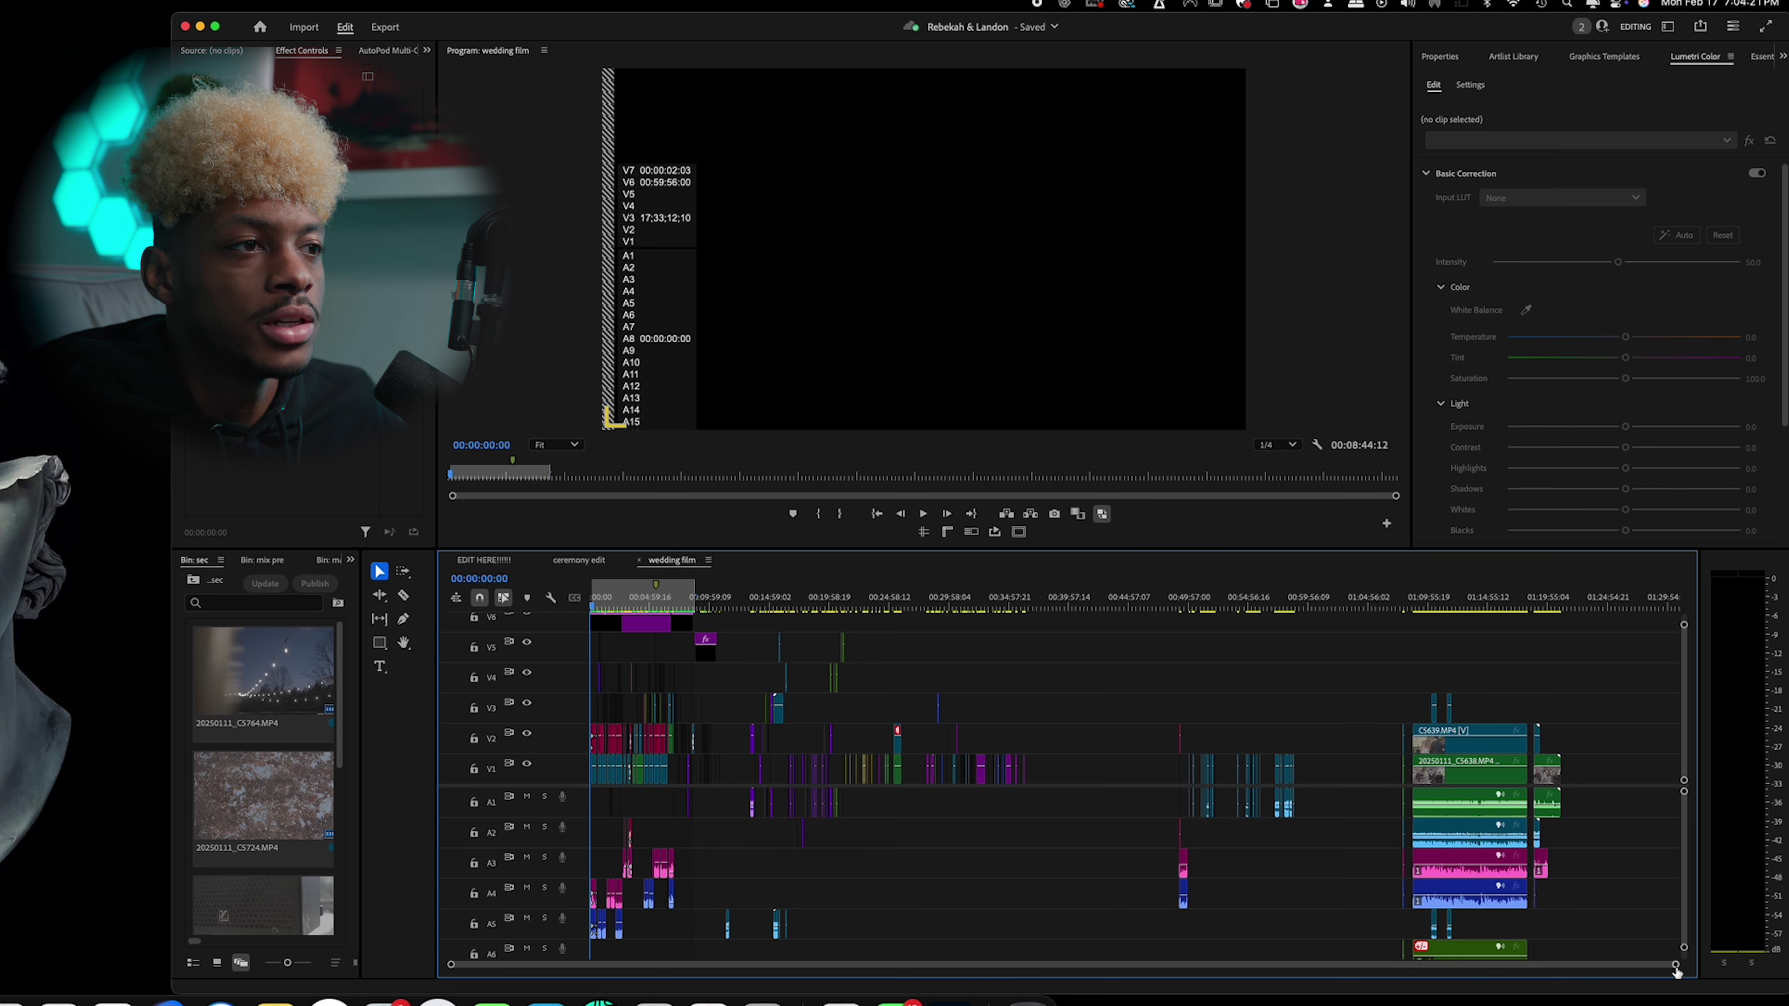
key(=)
key(=)
key(=)
key(=)
key(=)
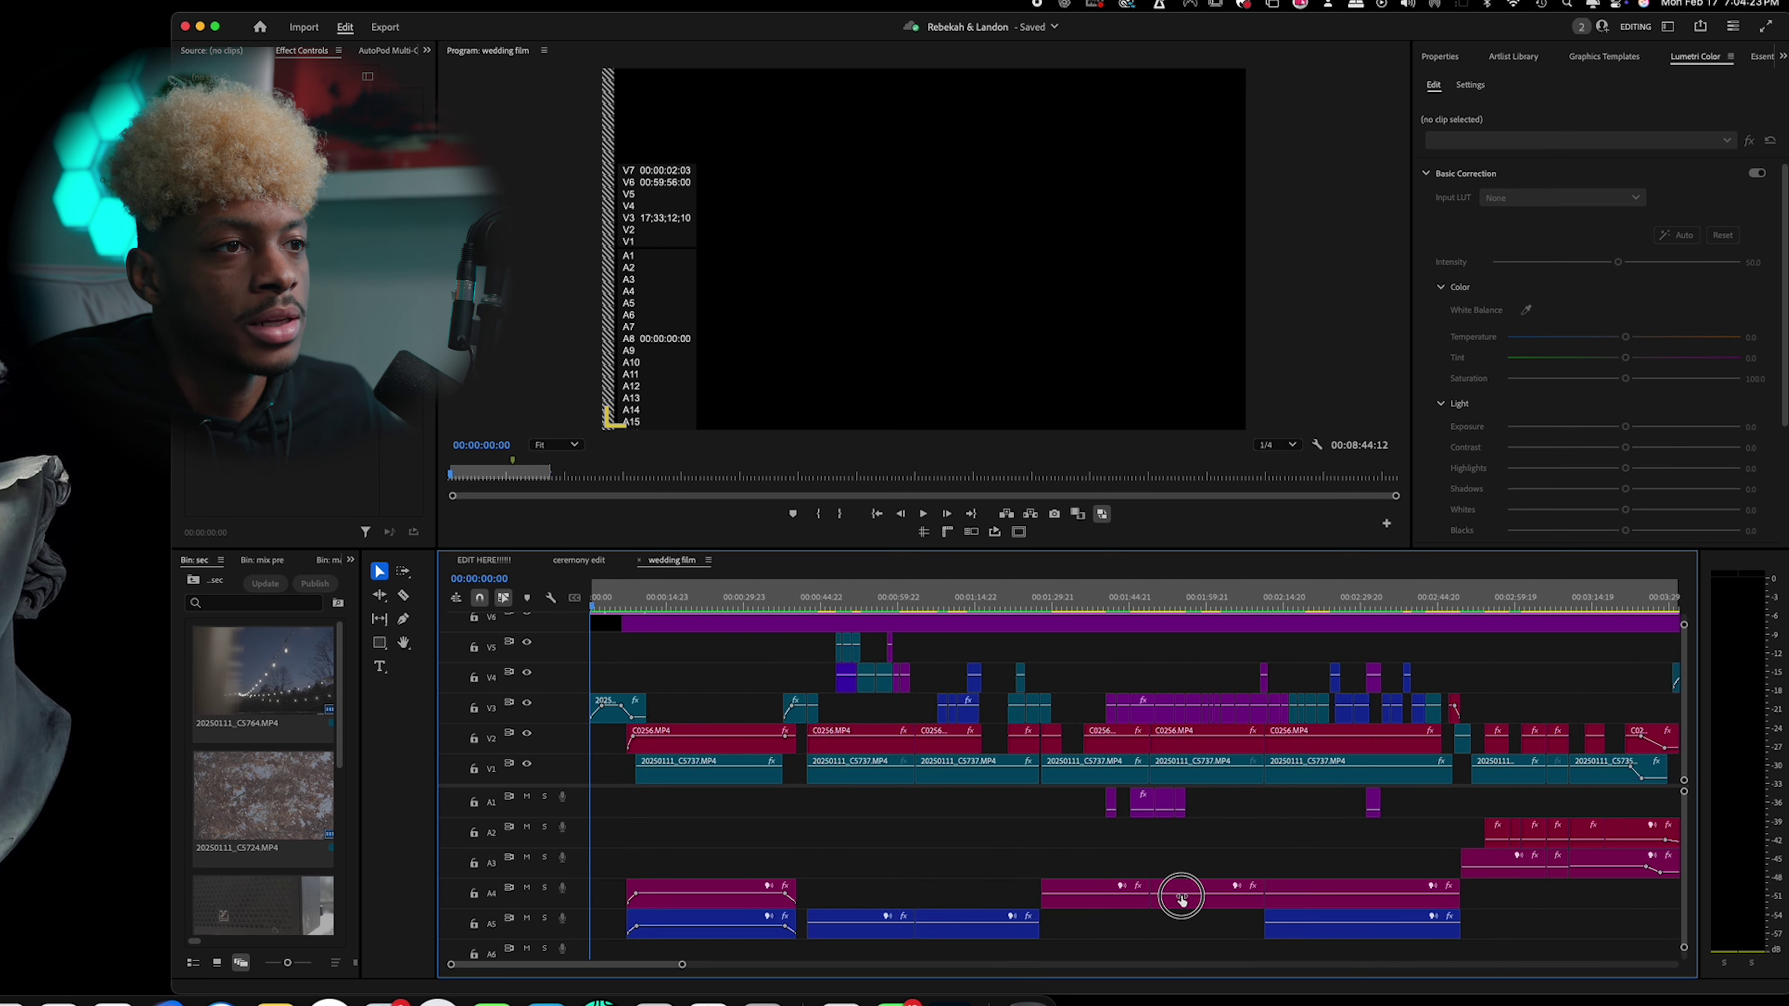
key(minus)
key(minus)
key(minus)
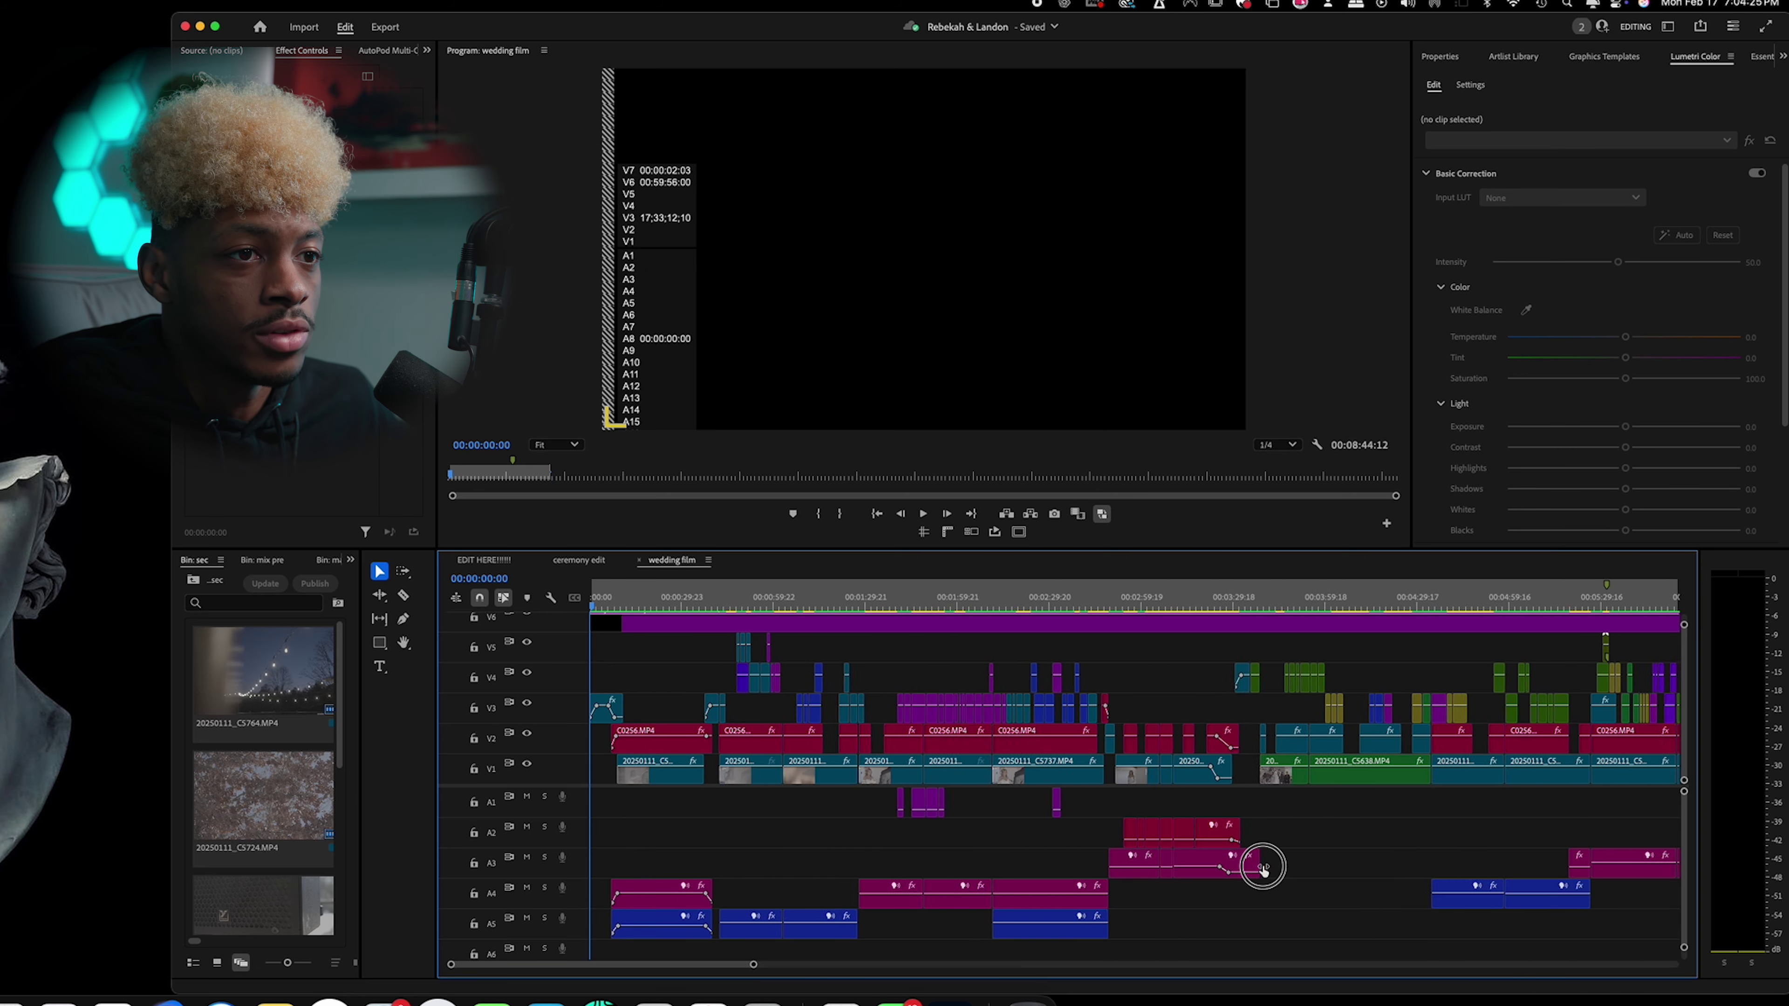
key(minus)
key(minus)
key(minus)
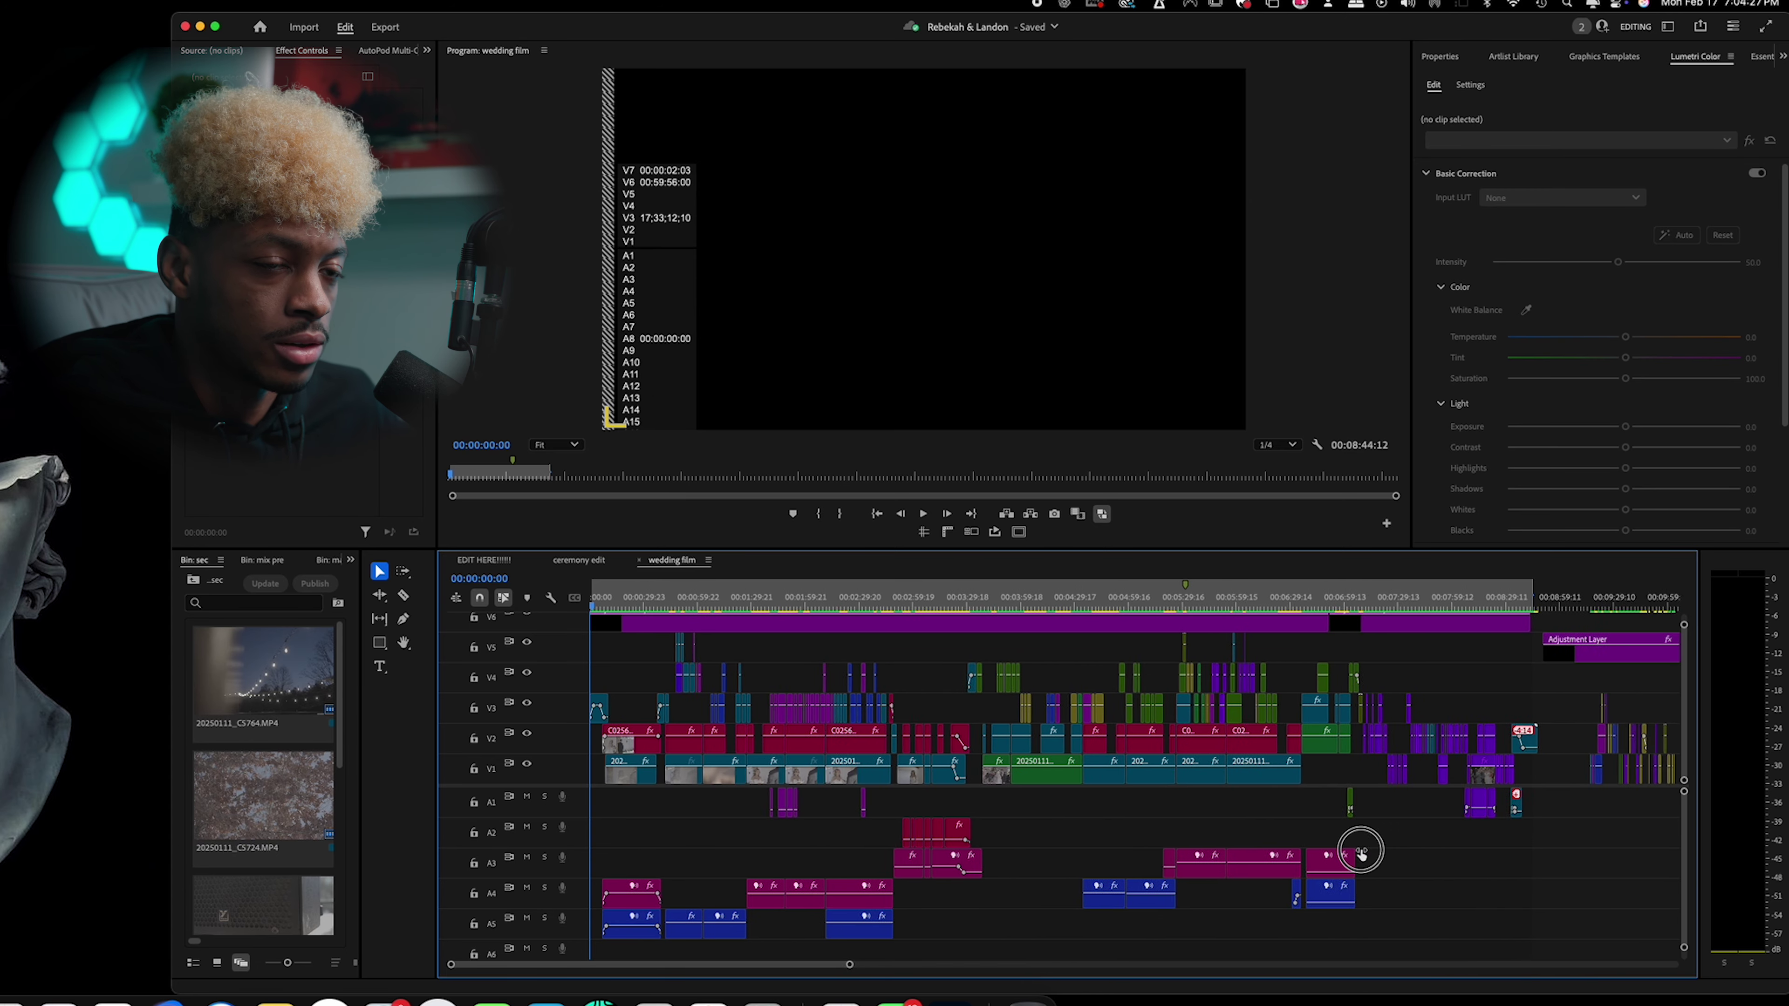
key(minus)
key(minus)
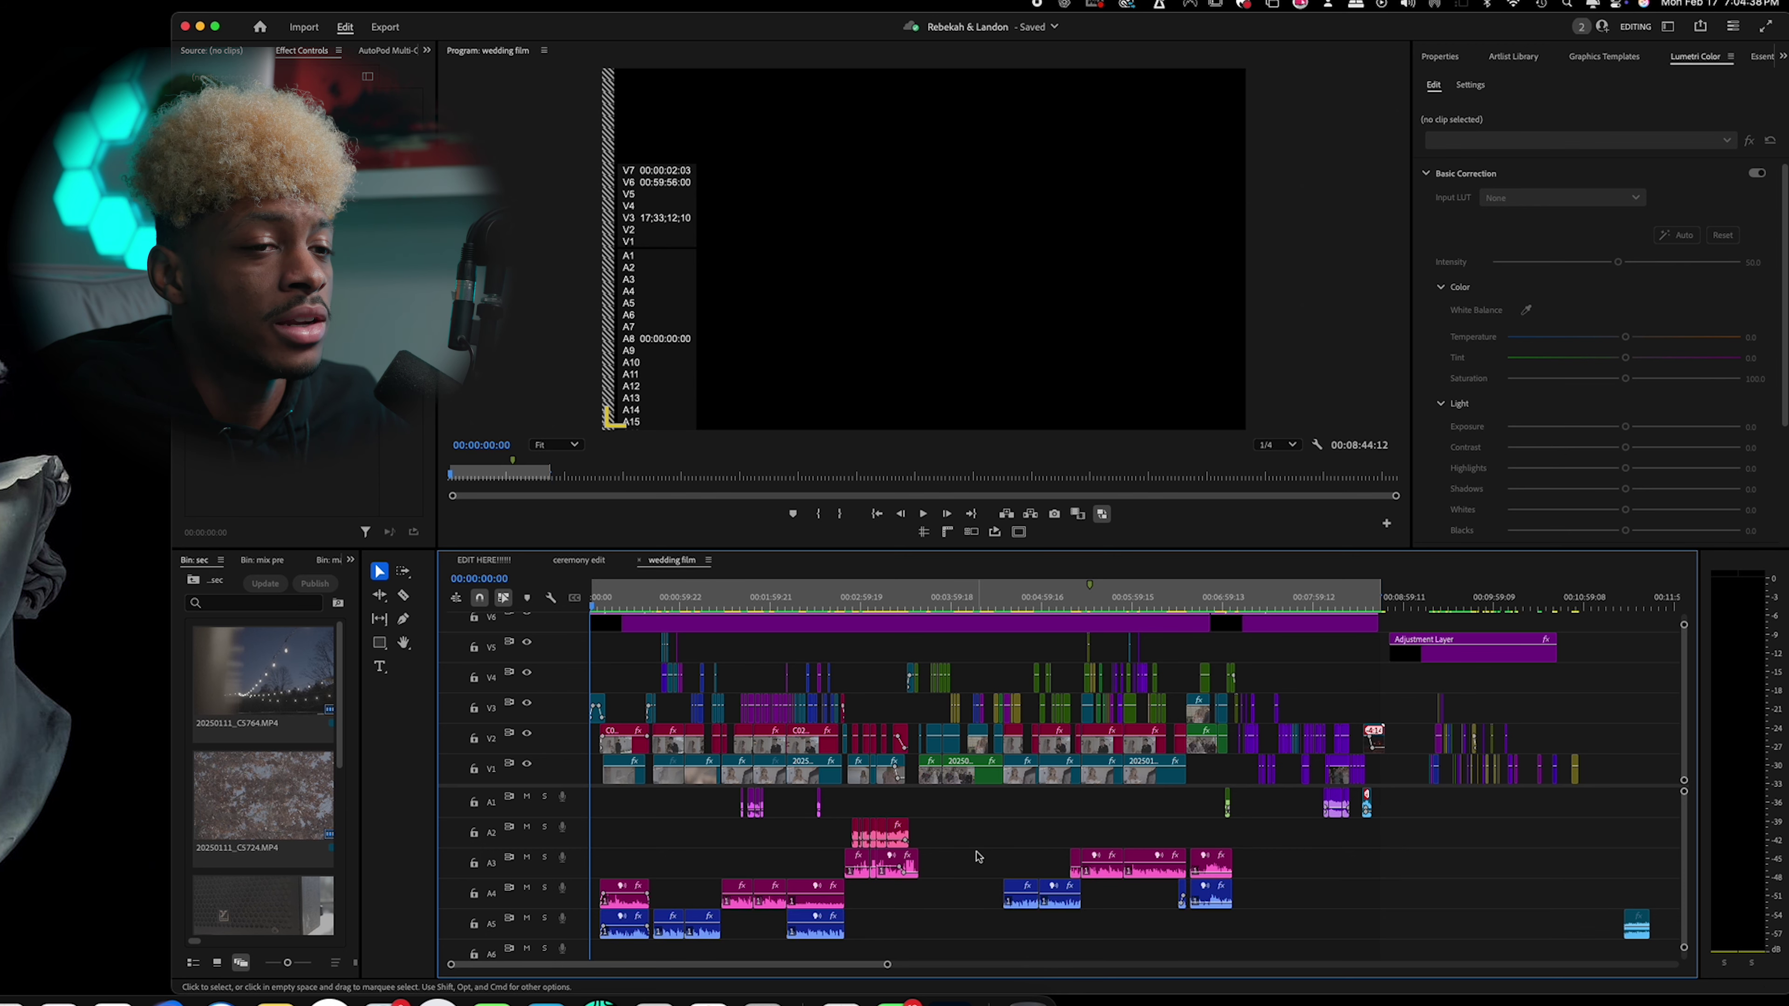
scroll(983, 825, down, 4)
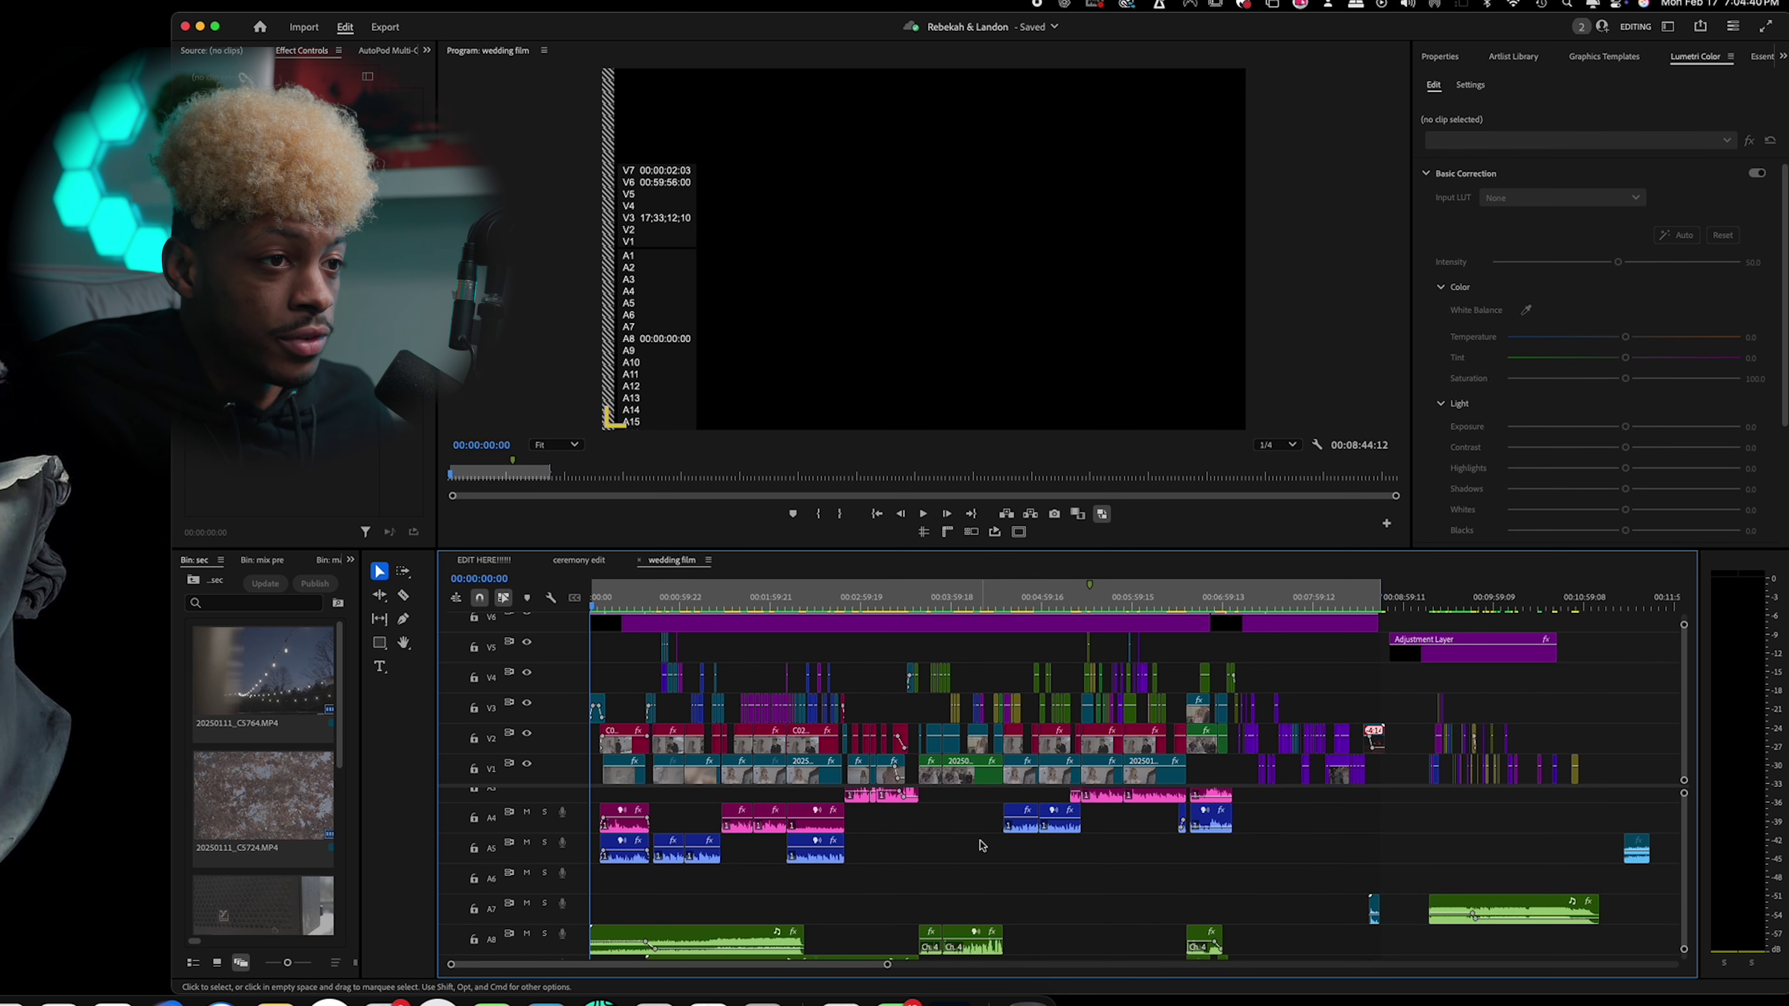
scroll(982, 846, down, 3)
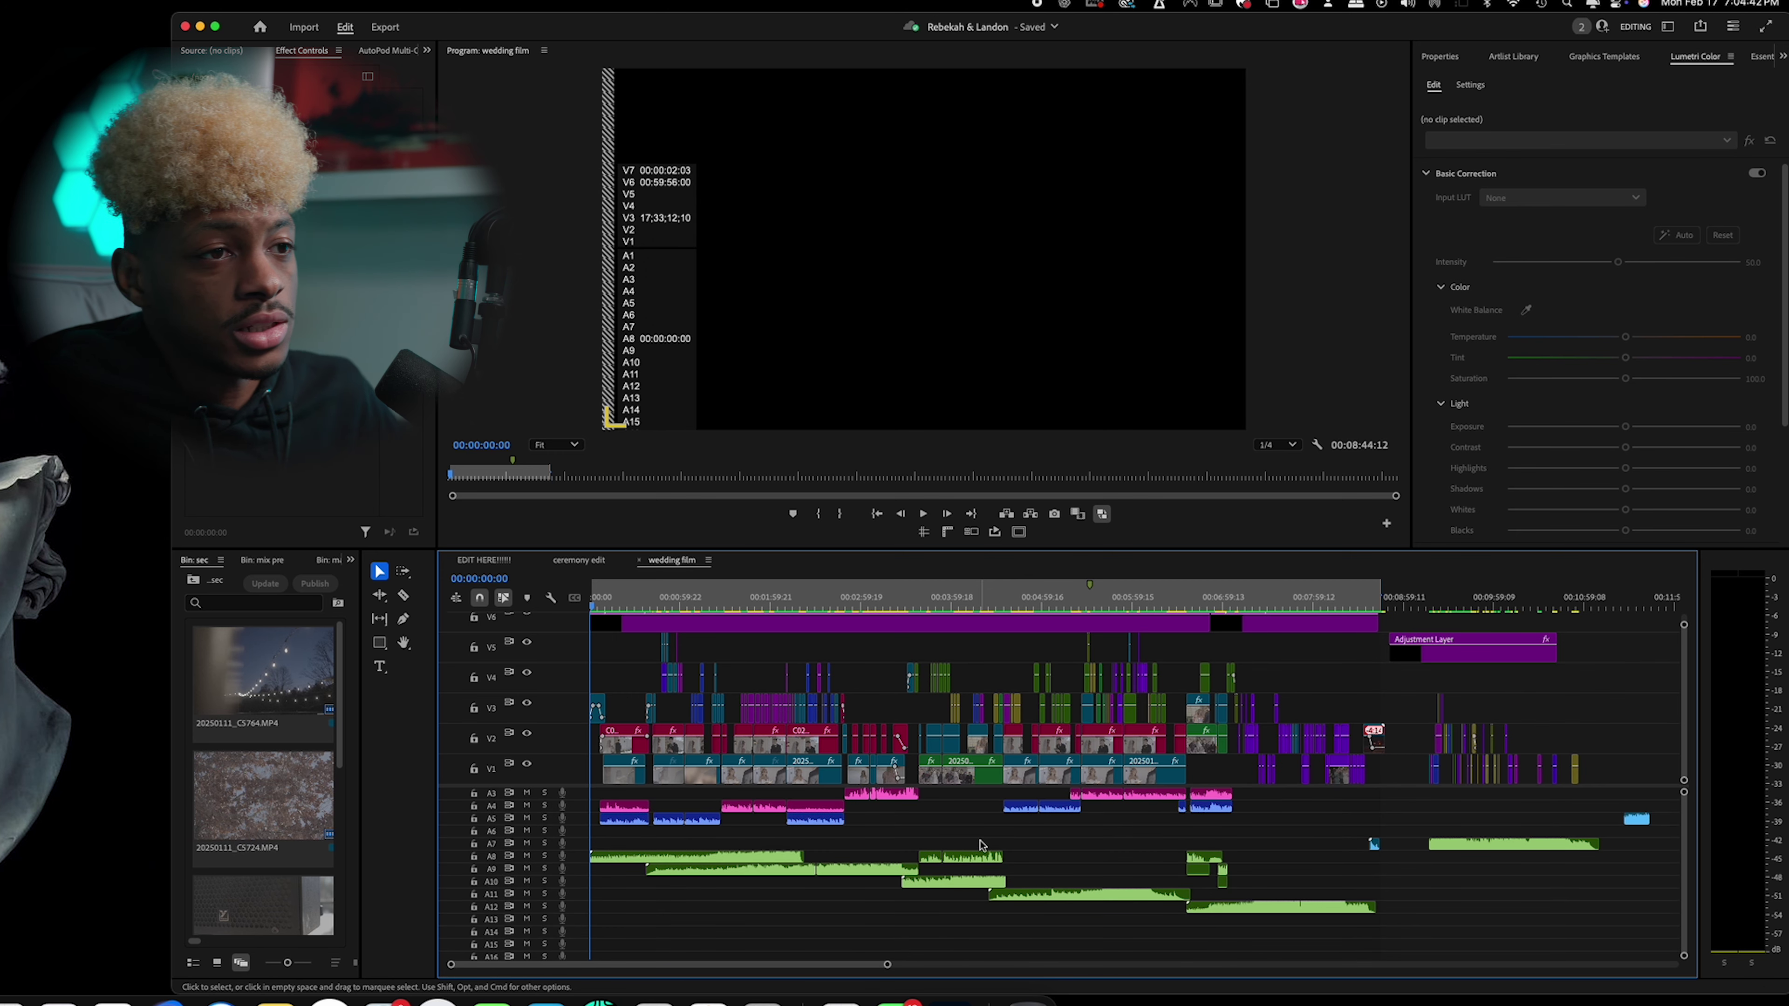
scroll(947, 804, up, 2)
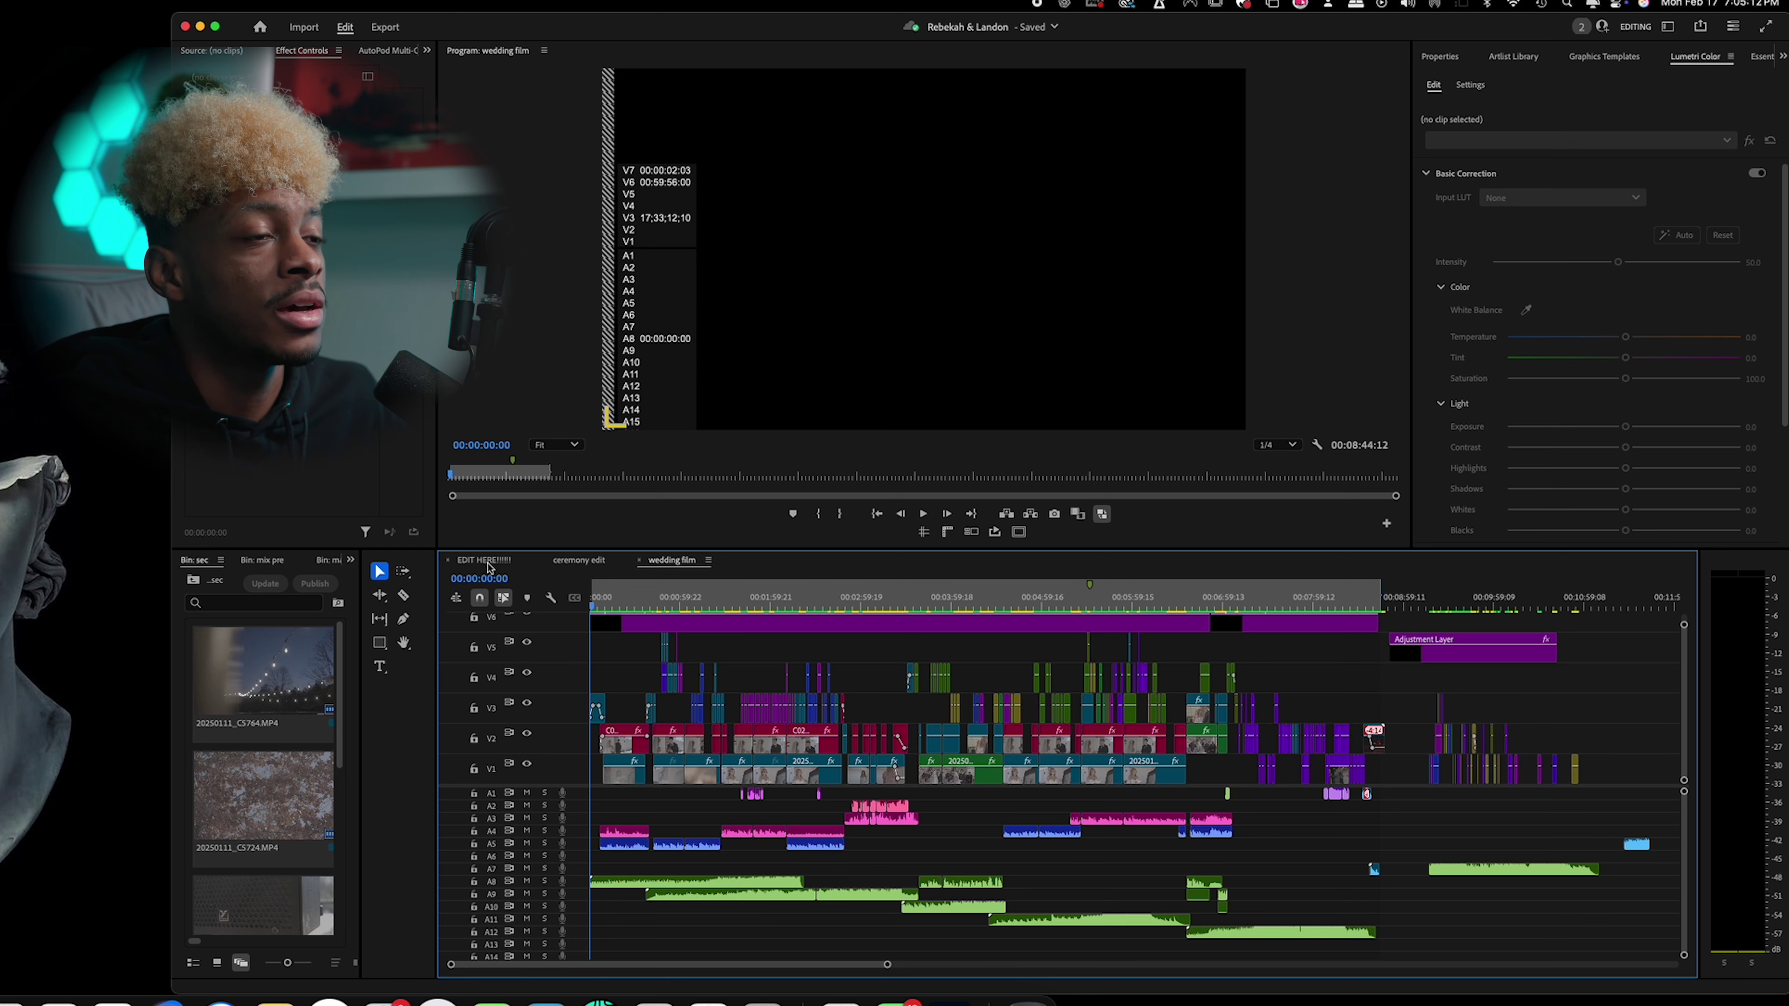
Open the EDIT HERE!!!!! sequence, examine its color-coded footage groups and preview the opening clips.
click(484, 561)
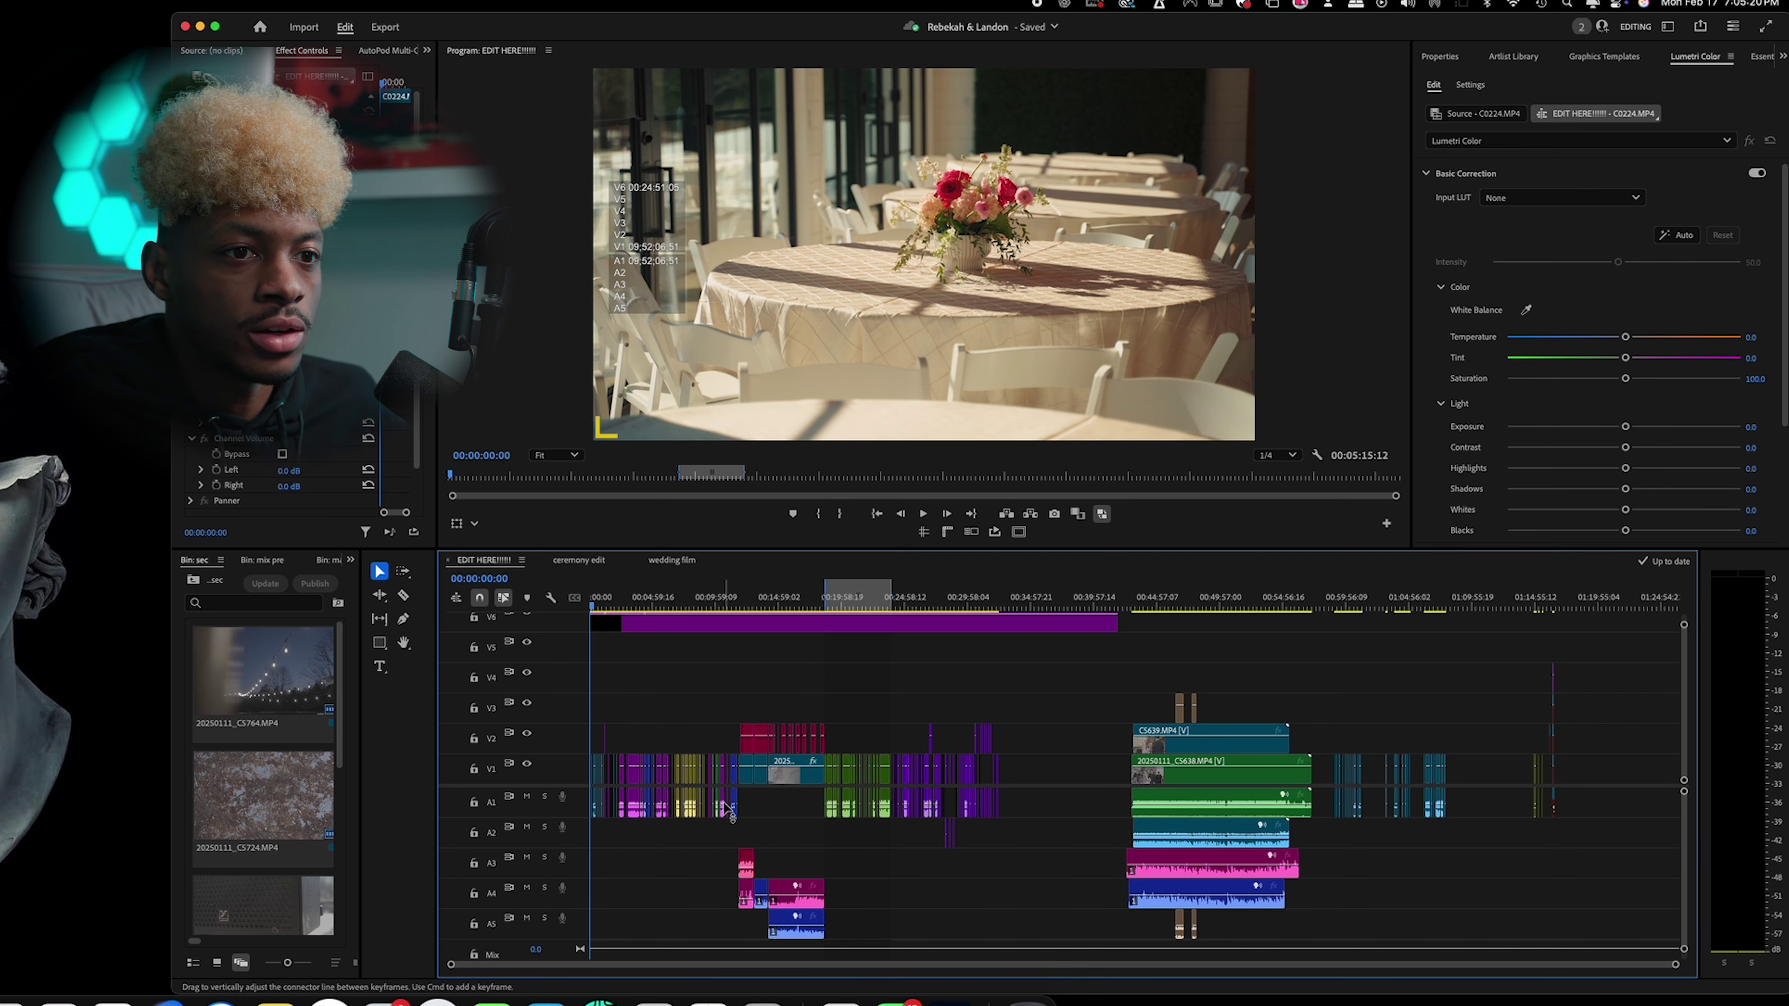
drag(1677, 968, 1447, 942)
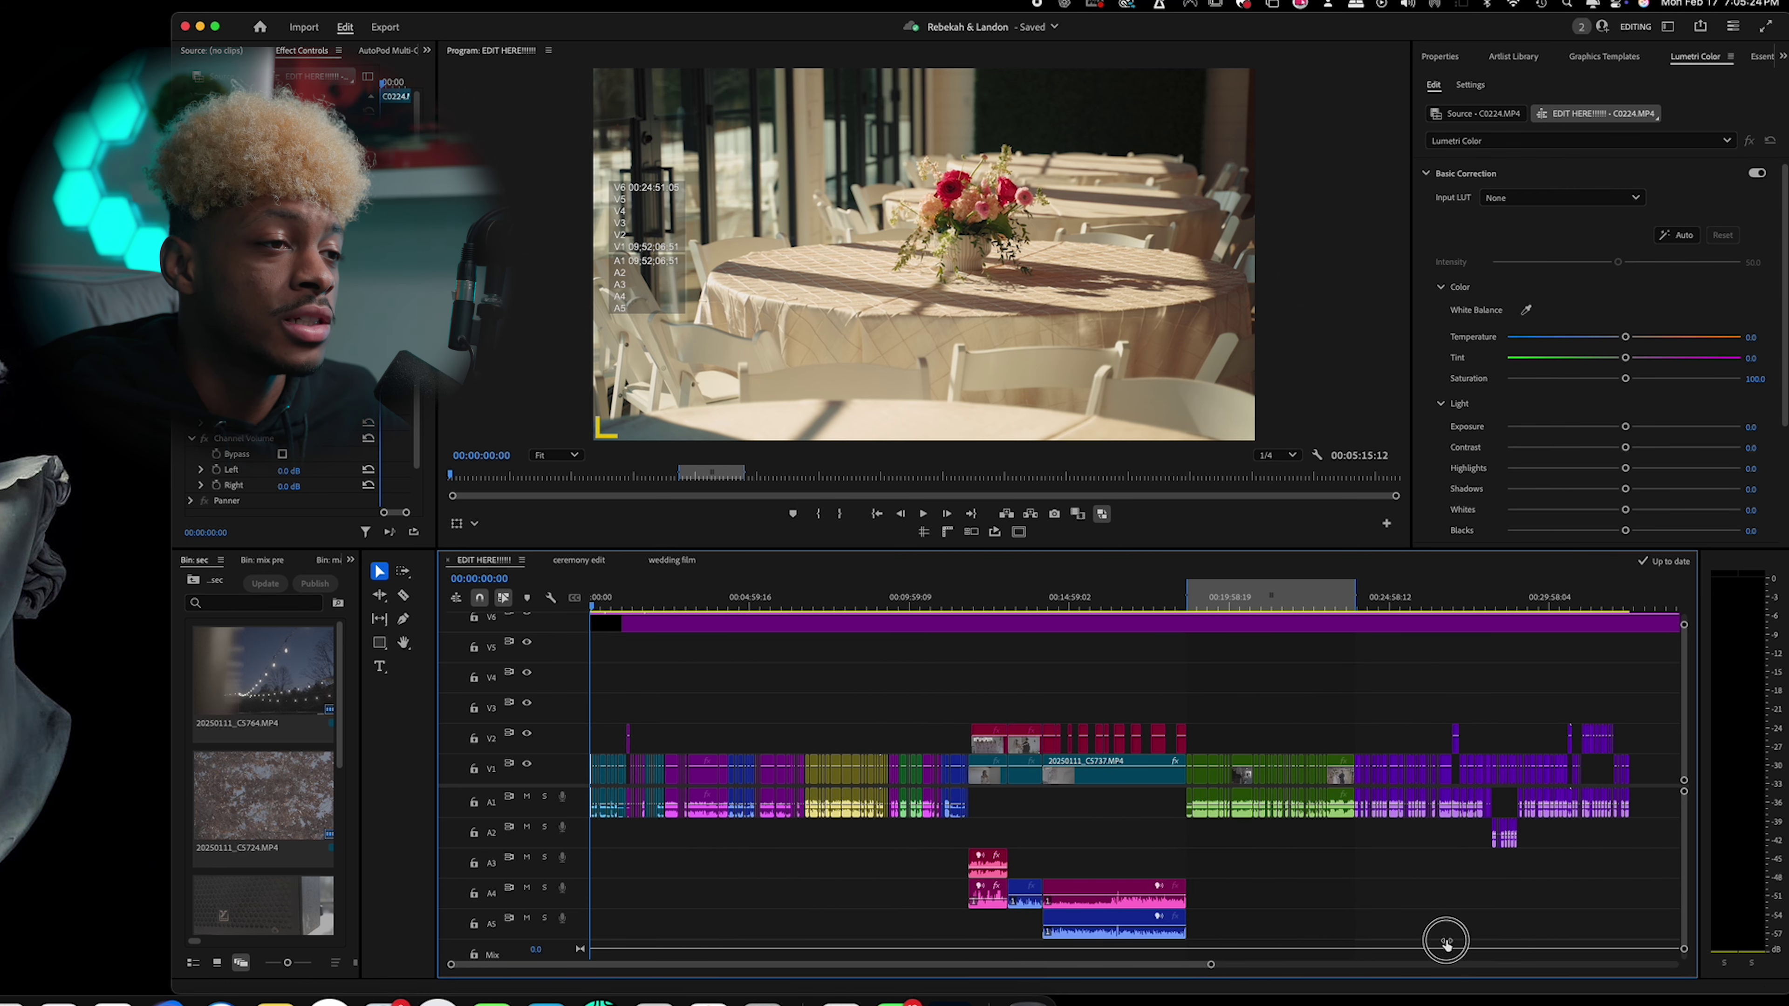
scroll(1446, 942, up, 4)
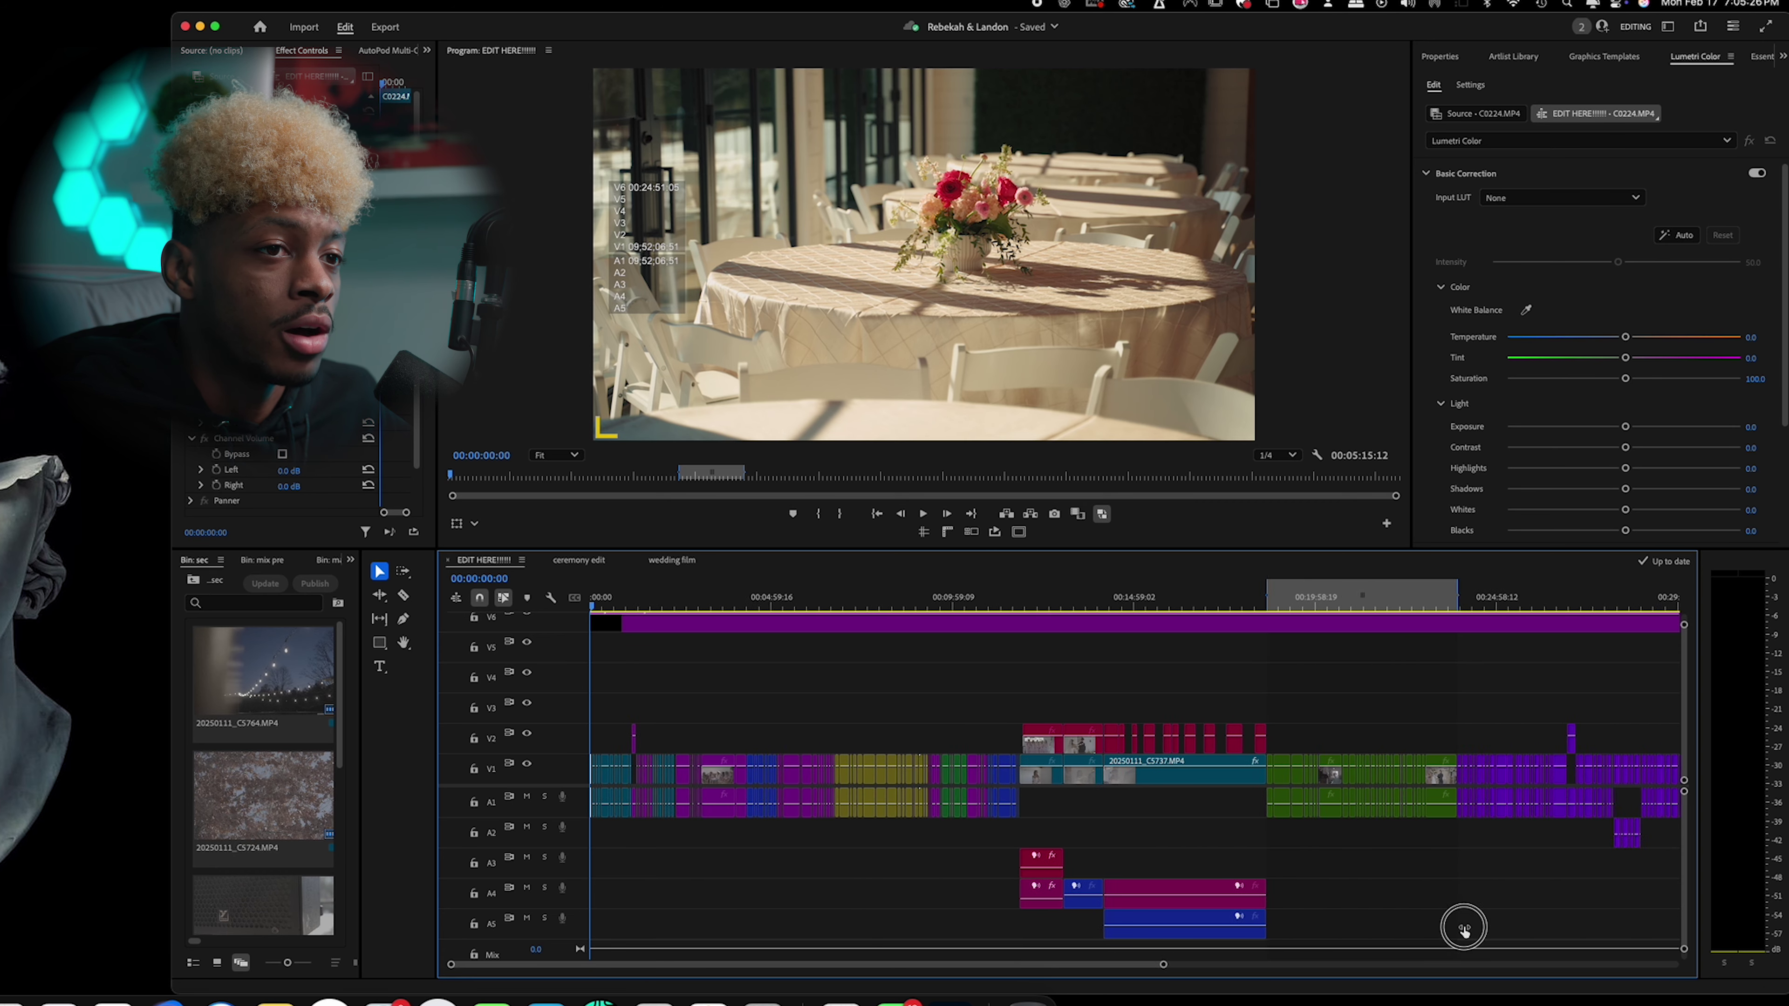
scroll(1463, 928, down, 3)
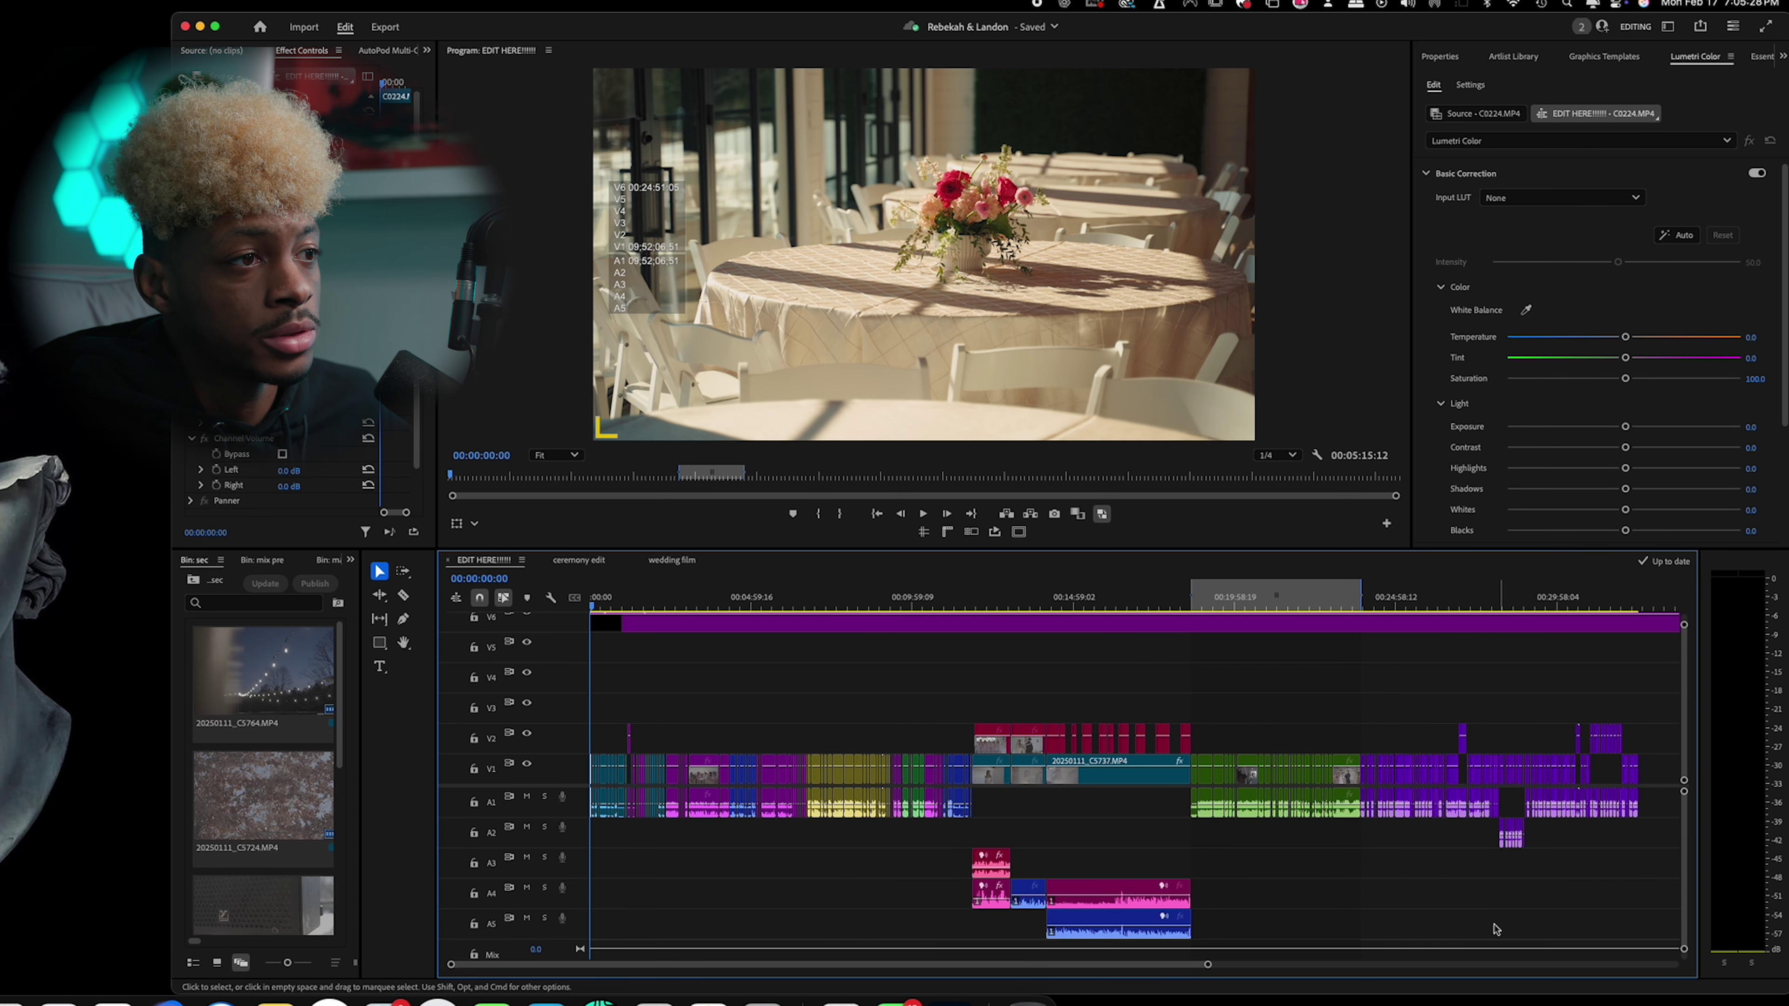
drag(604, 604, 652, 604)
Cut out a short section of the C5639.MP4 ceremony clip on V2 around 00:44:33:08 and raise it to V3.
drag(1186, 963, 1509, 965)
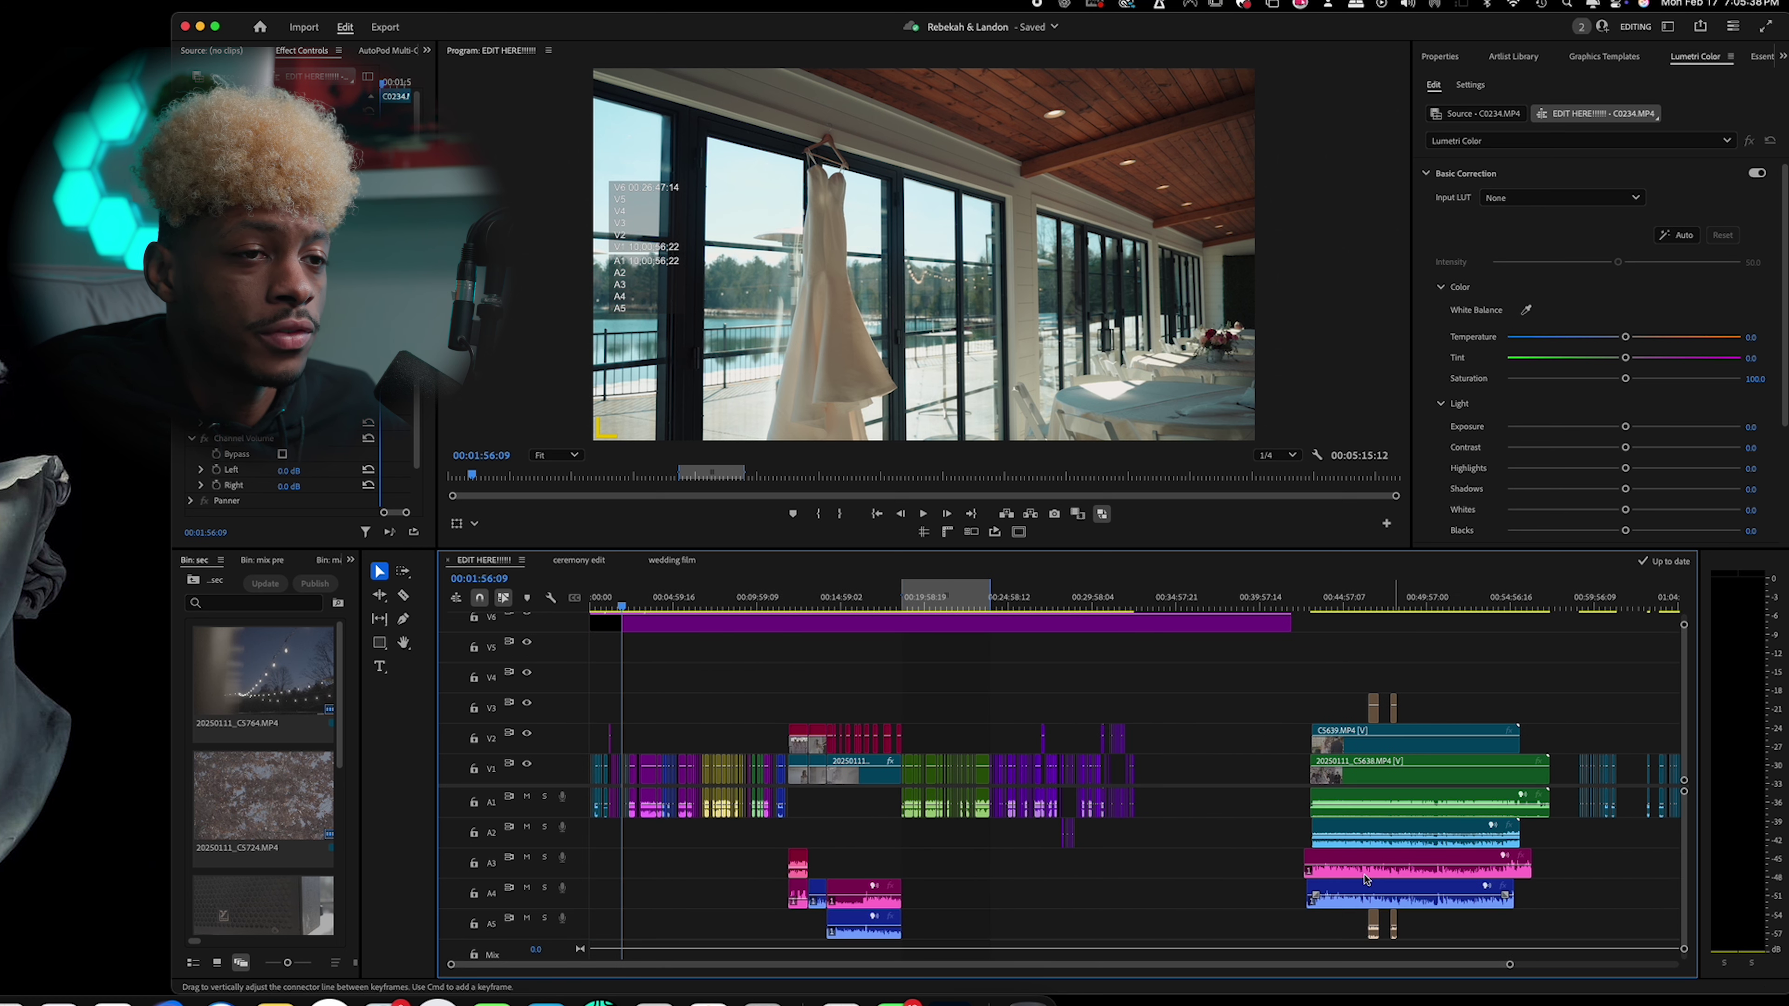
click(1336, 603)
key(c)
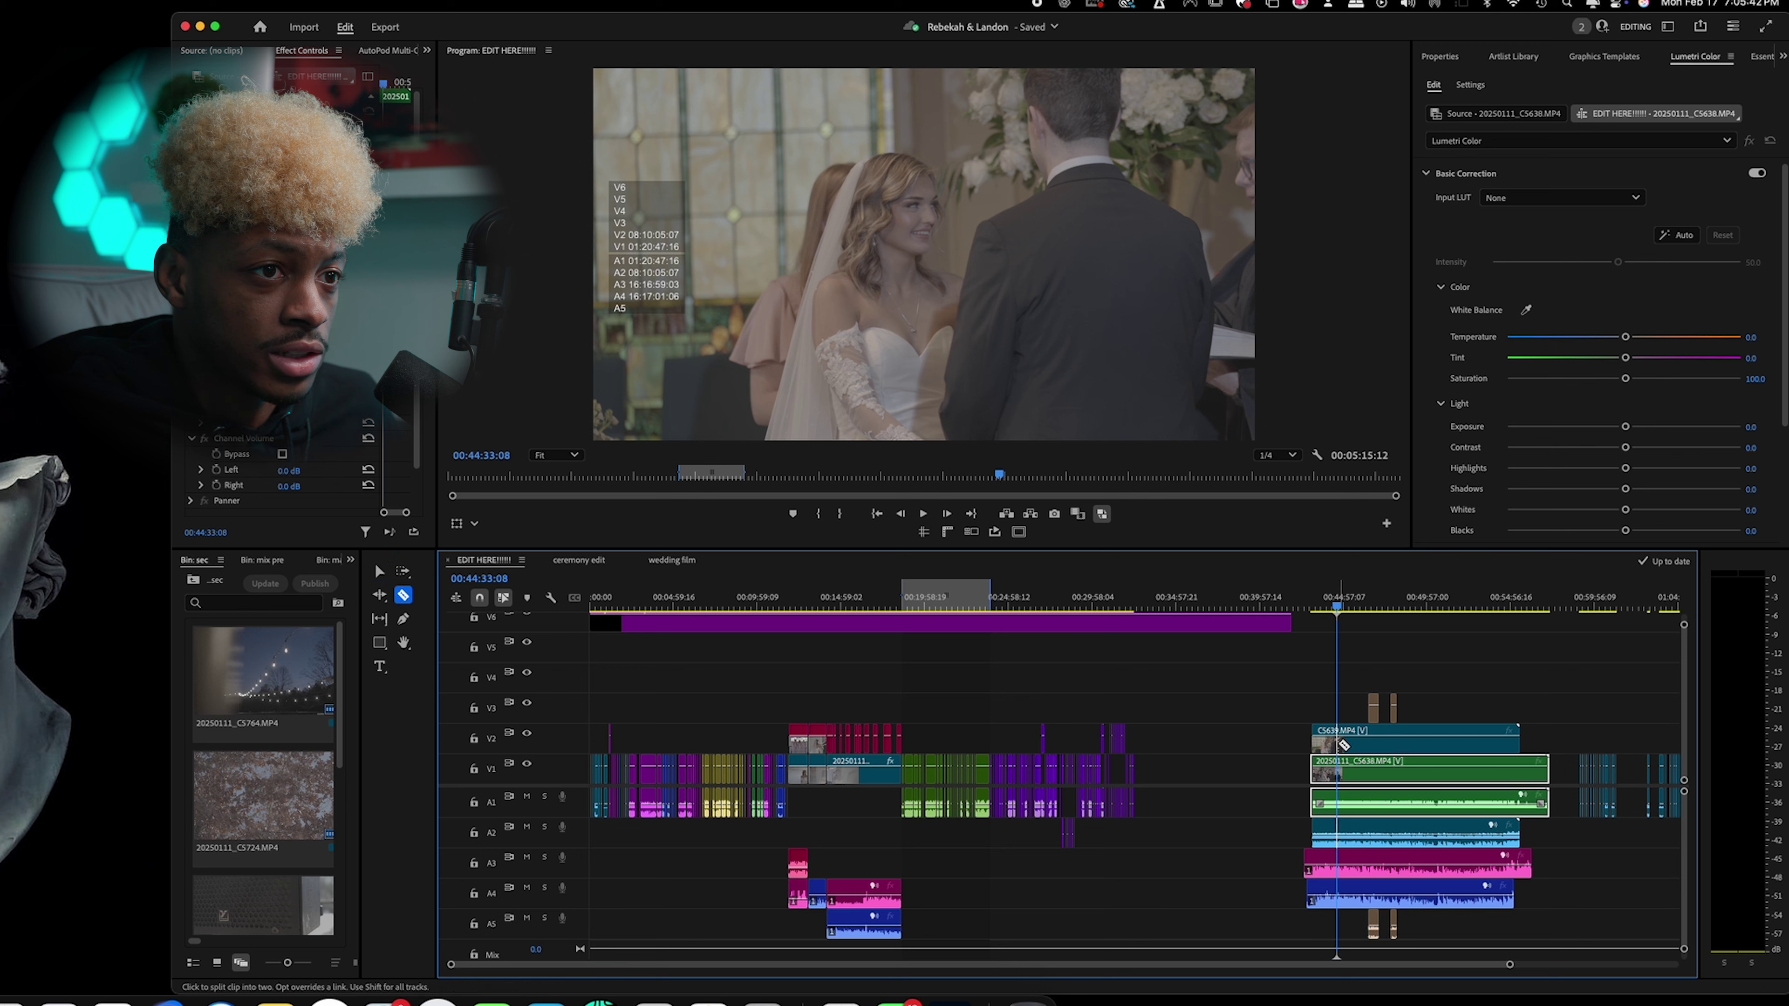
click(1343, 741)
drag(1514, 965, 1471, 964)
key(v)
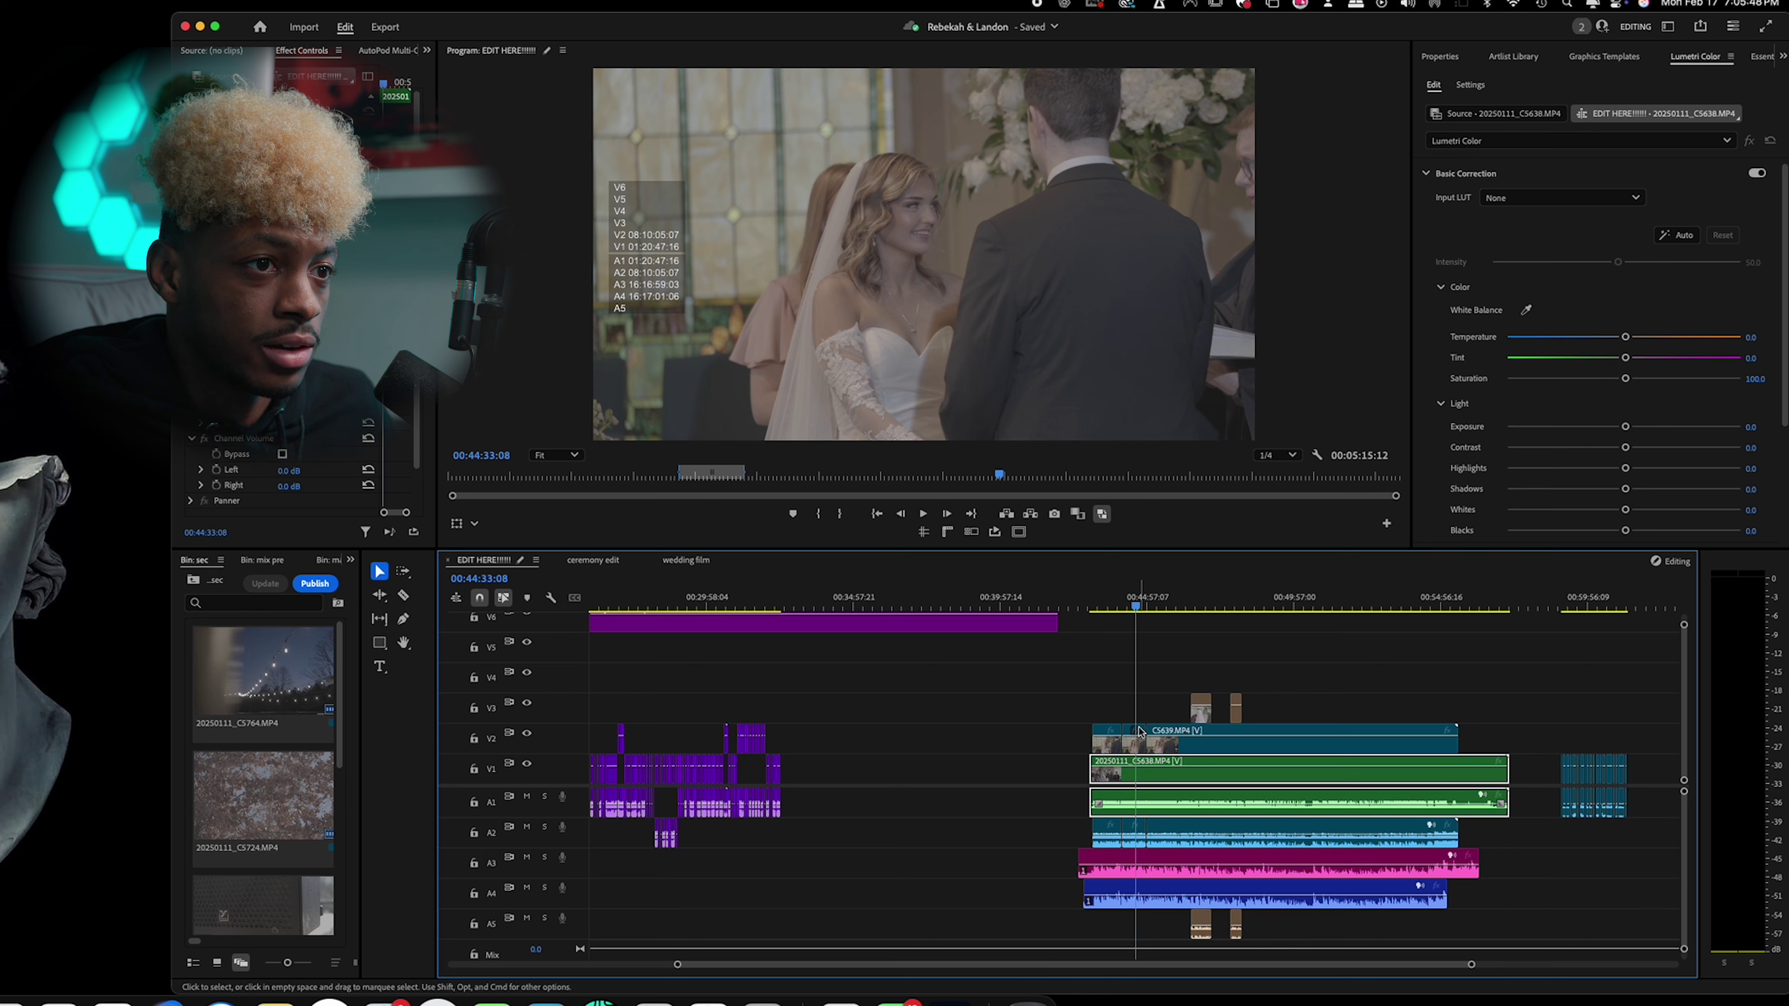
drag(1134, 738, 1134, 708)
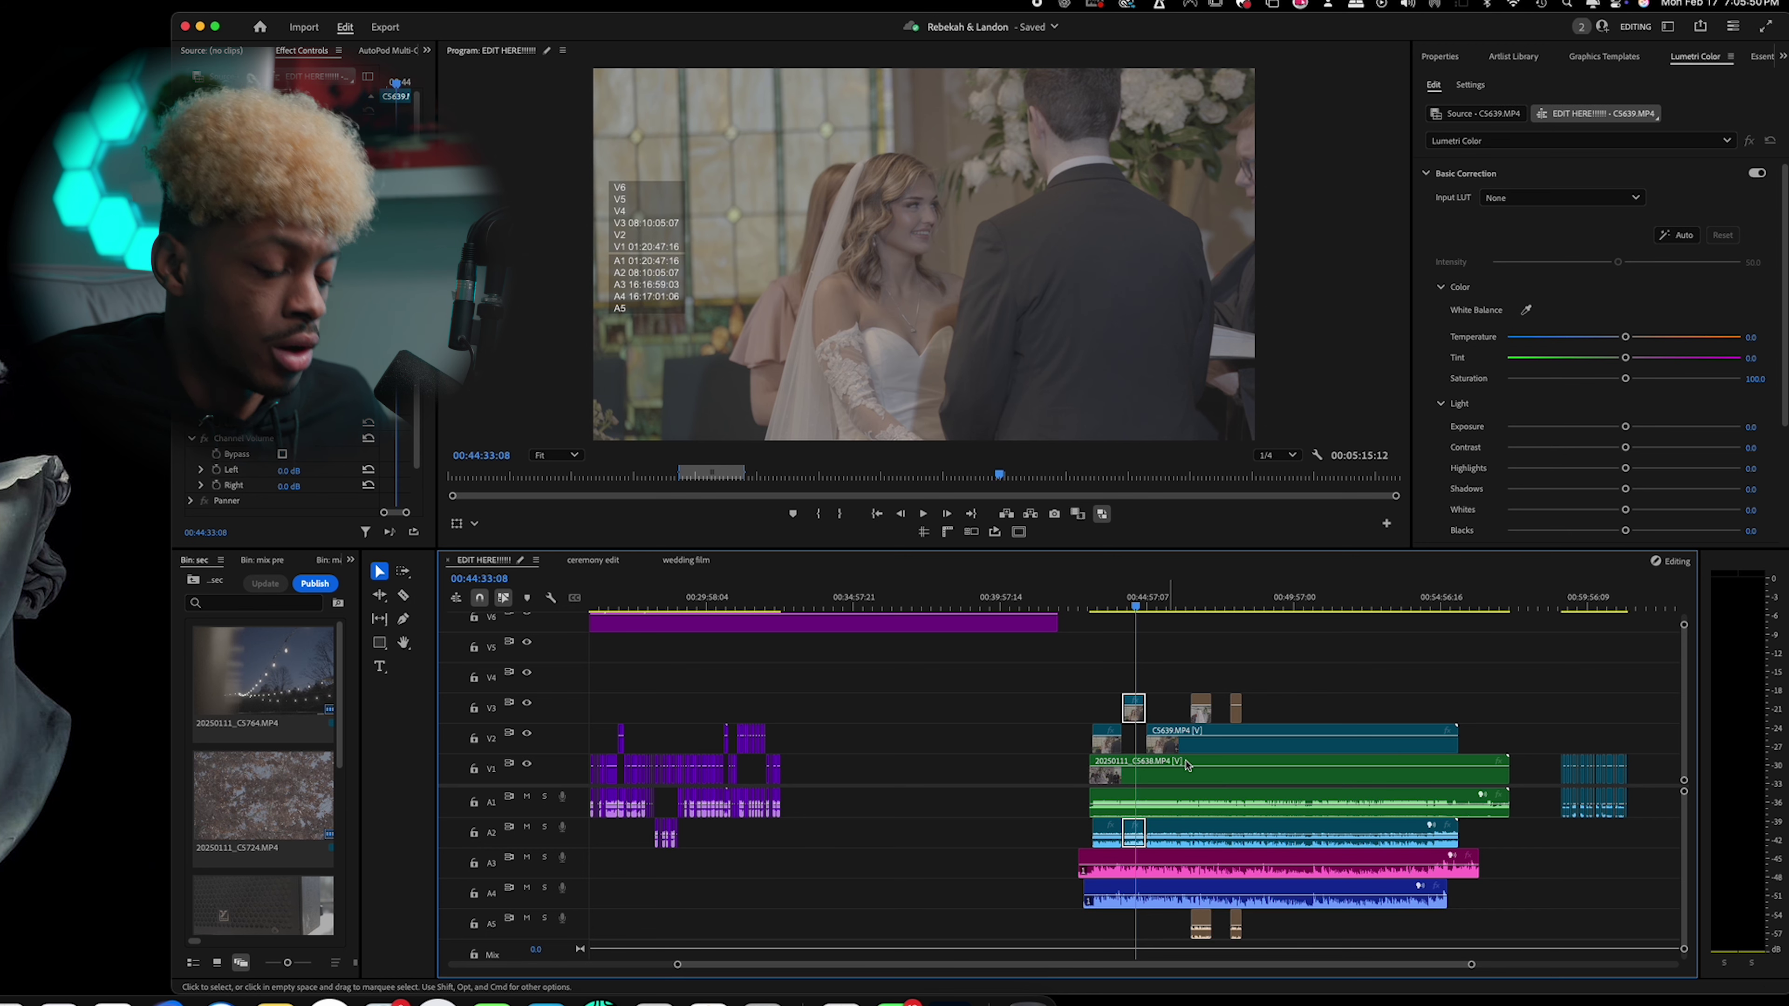
Return to the start of the sequence and examine the color-coded clip groups on V1.
key(minus)
key(minus)
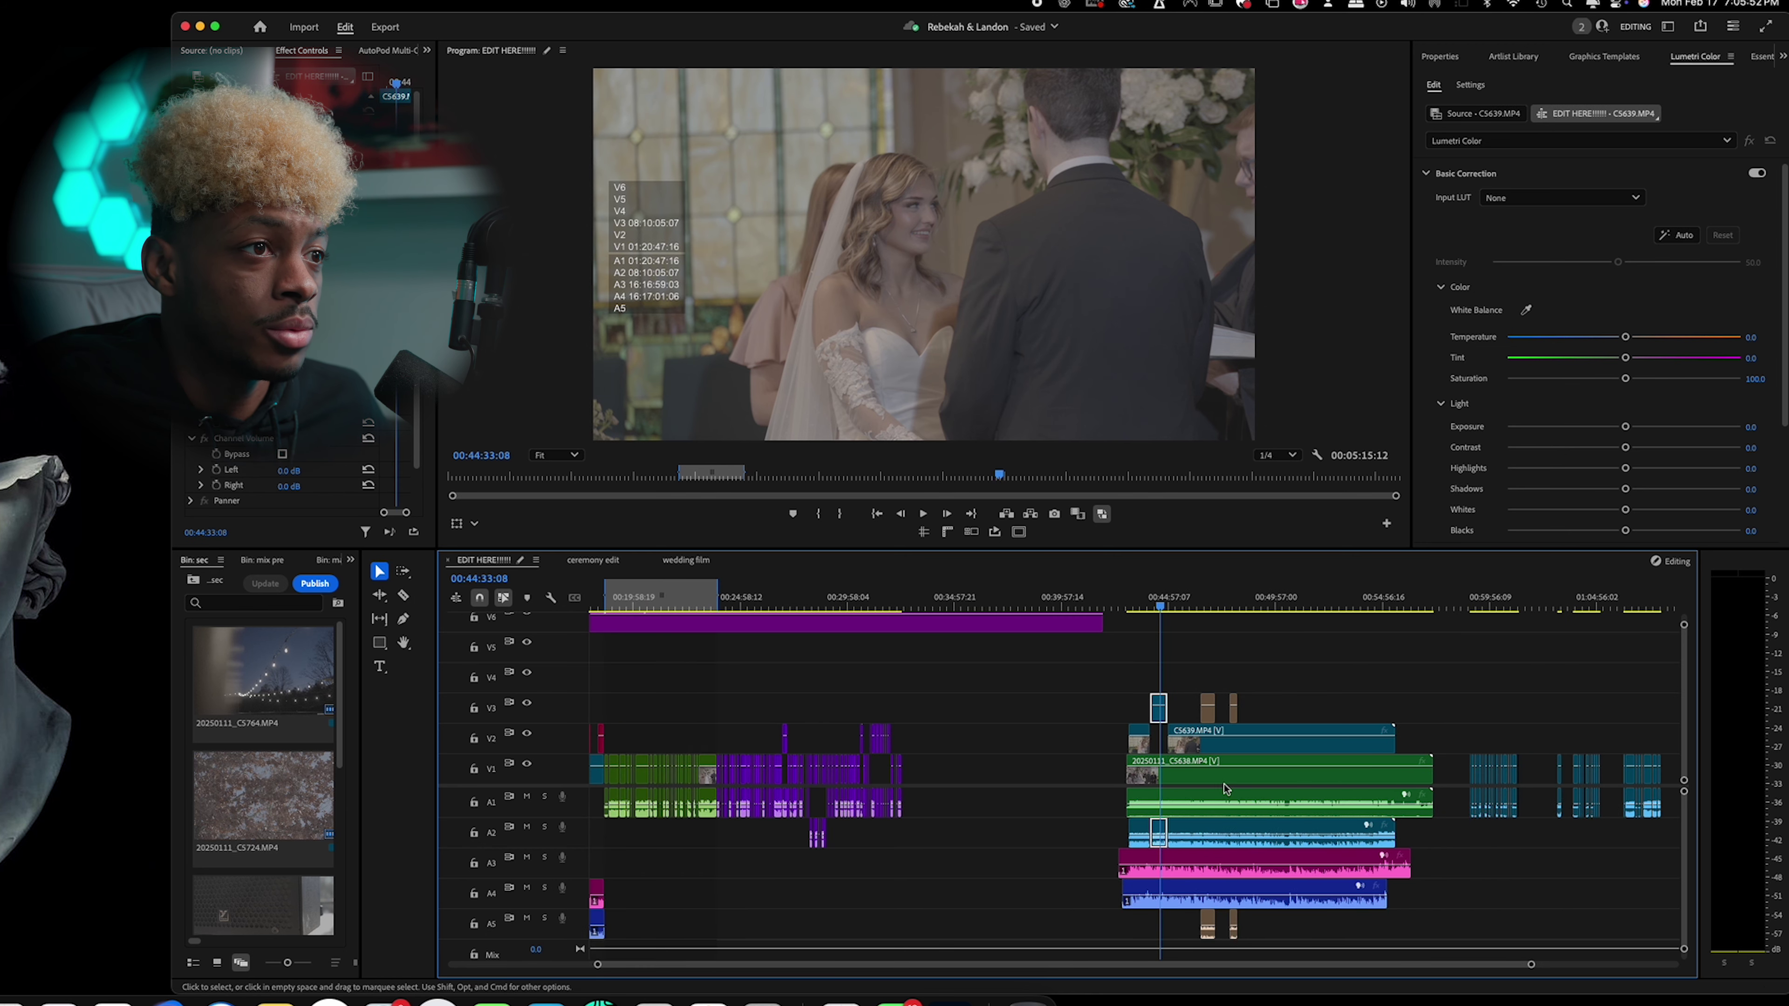
key(Home)
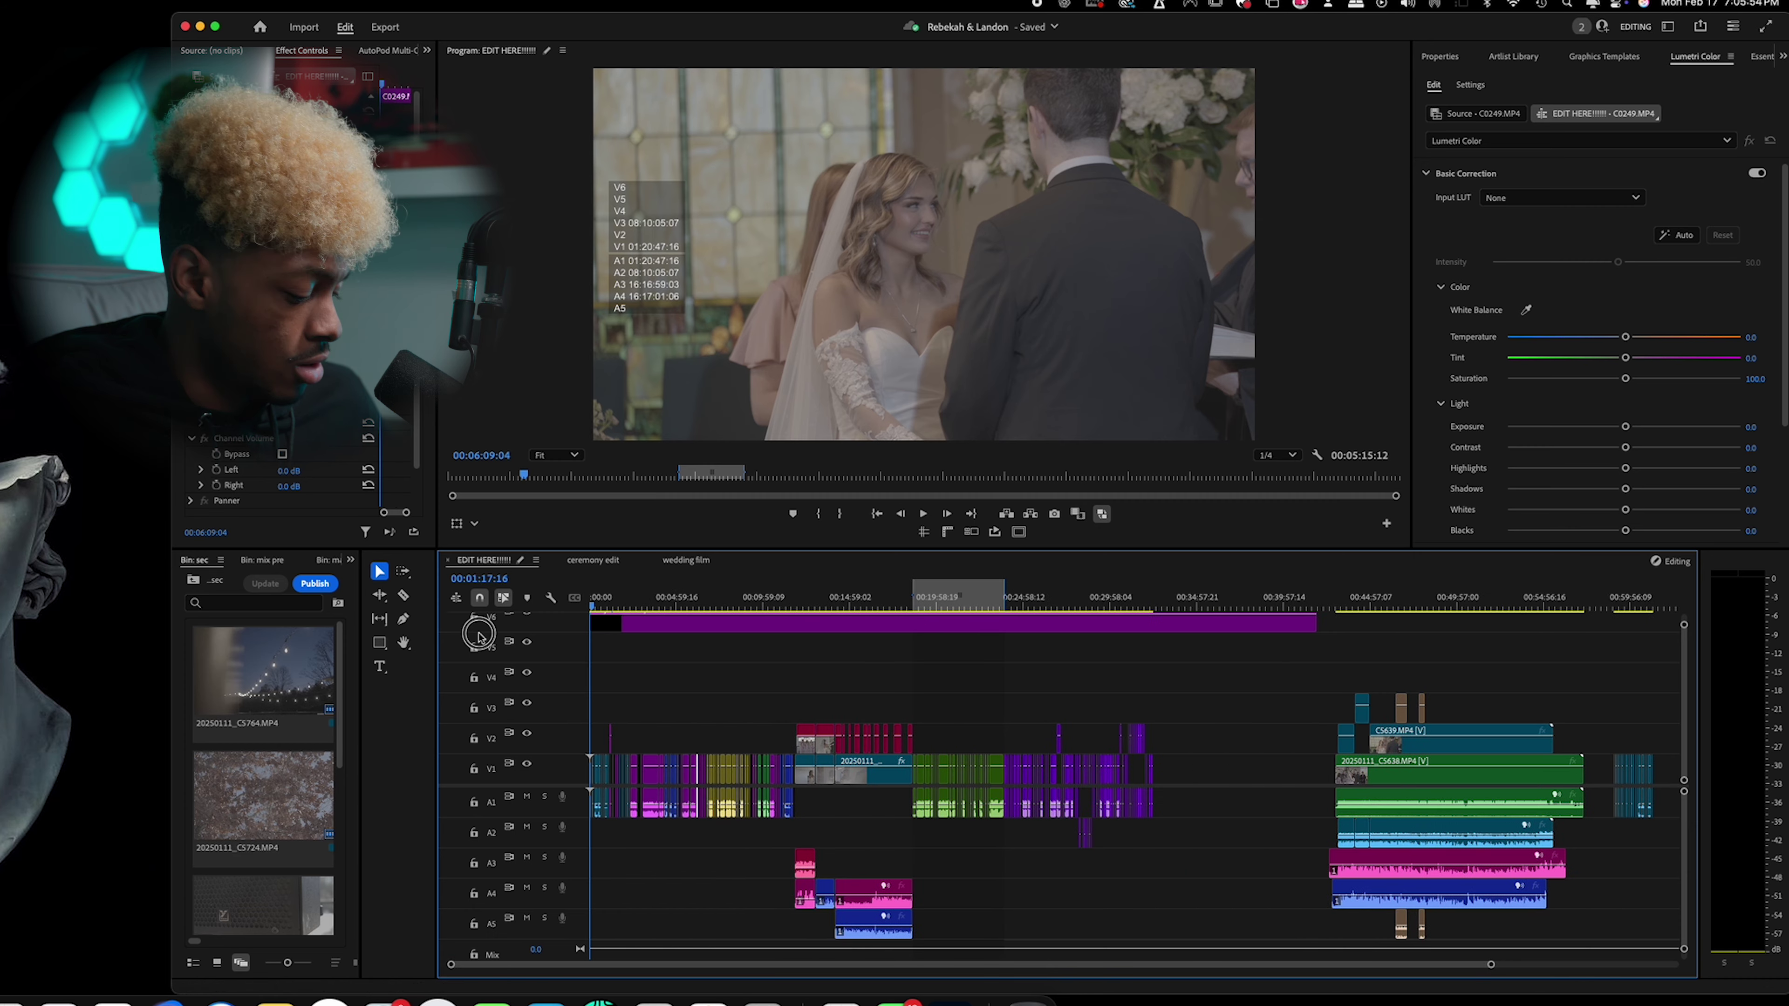
scroll(719, 729, up, 4)
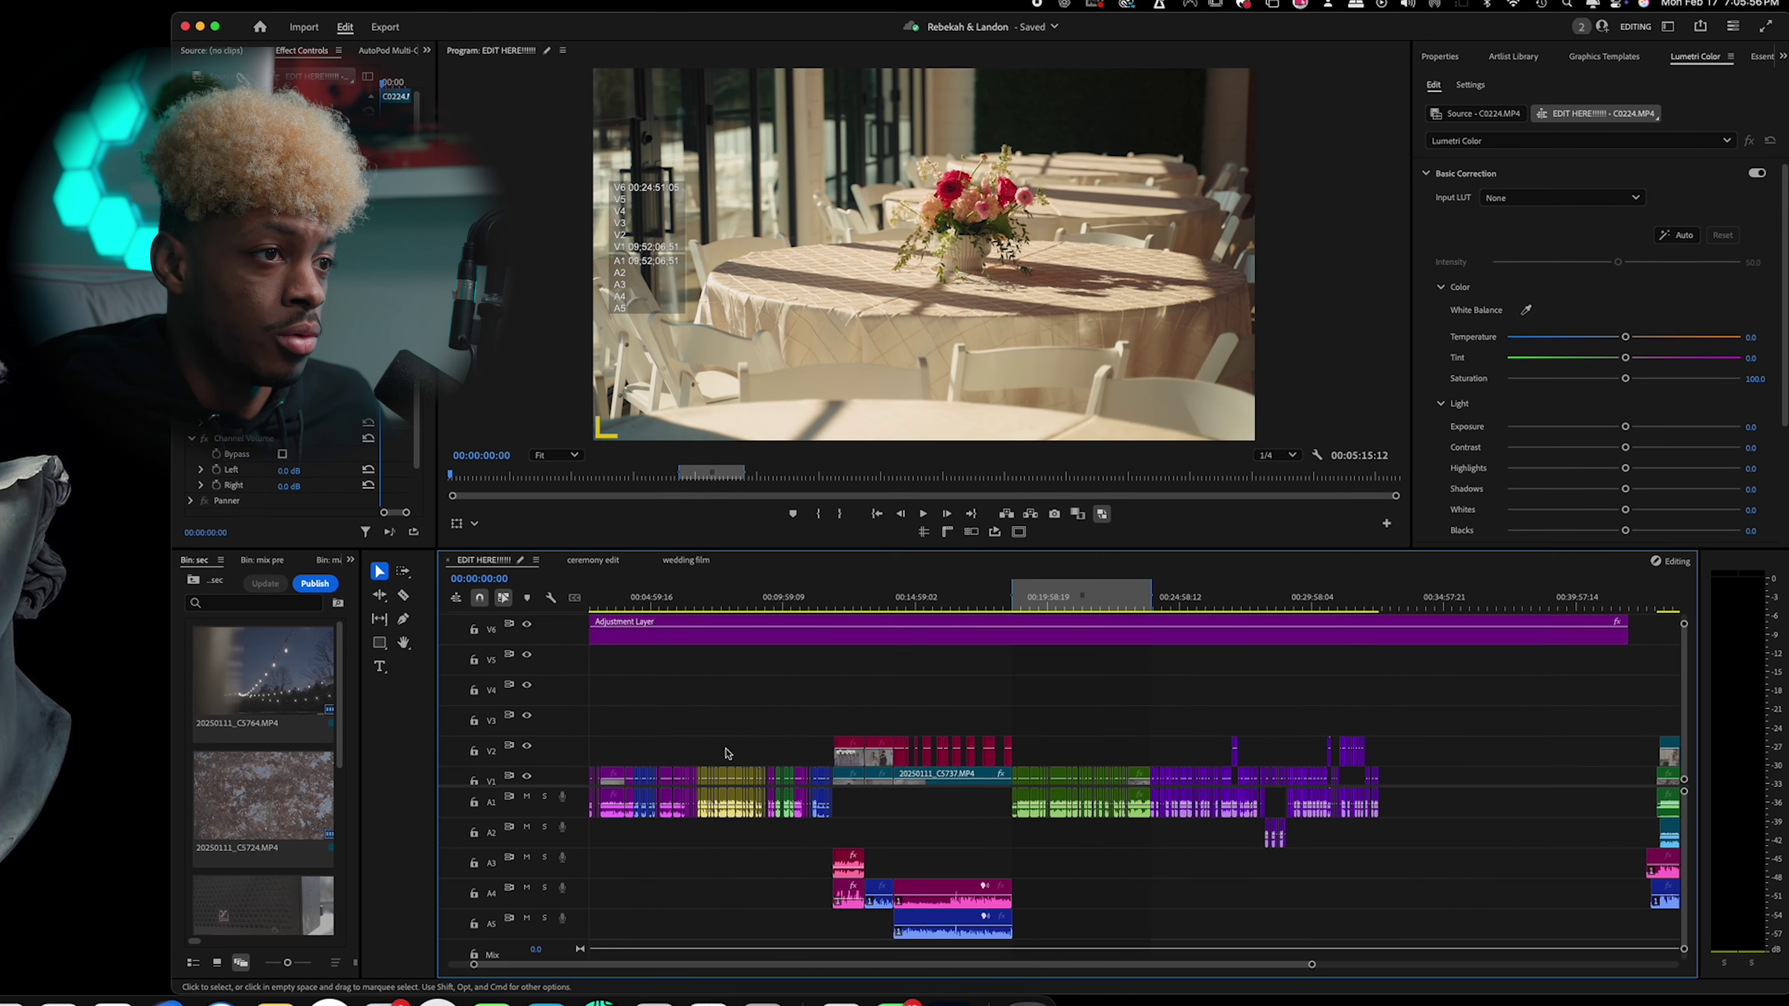
scroll(727, 752, up, 3)
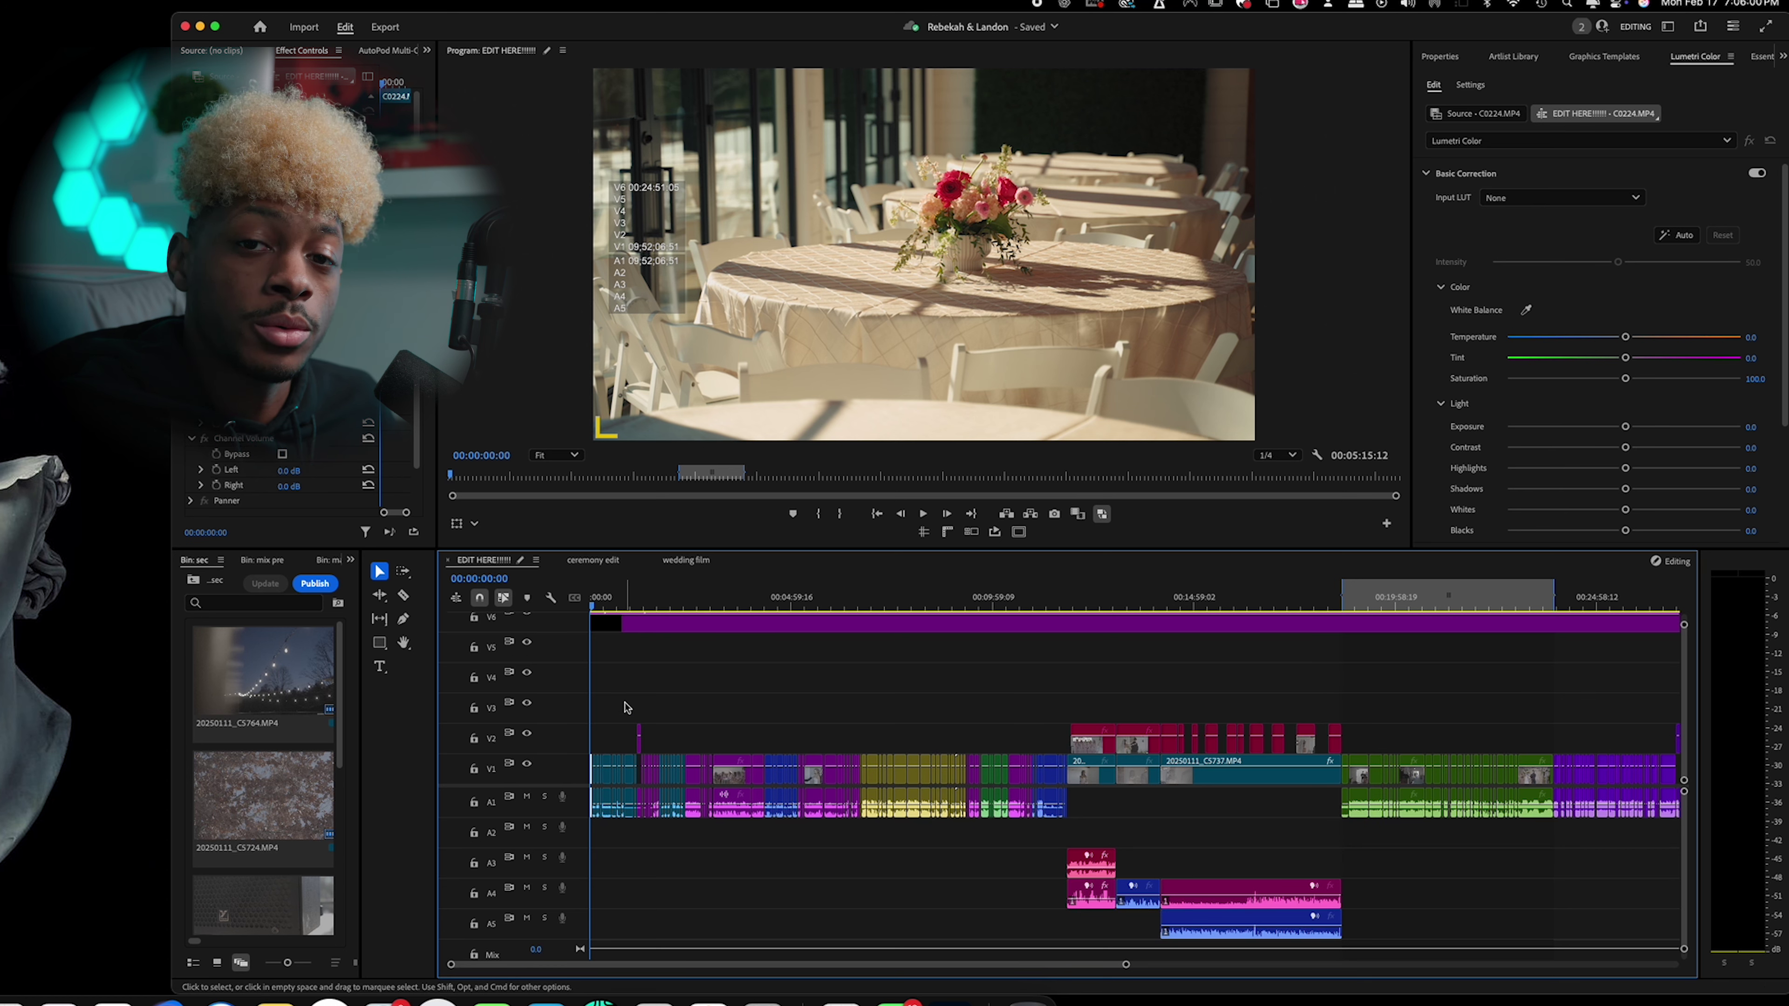
scroll(627, 716, up, 3)
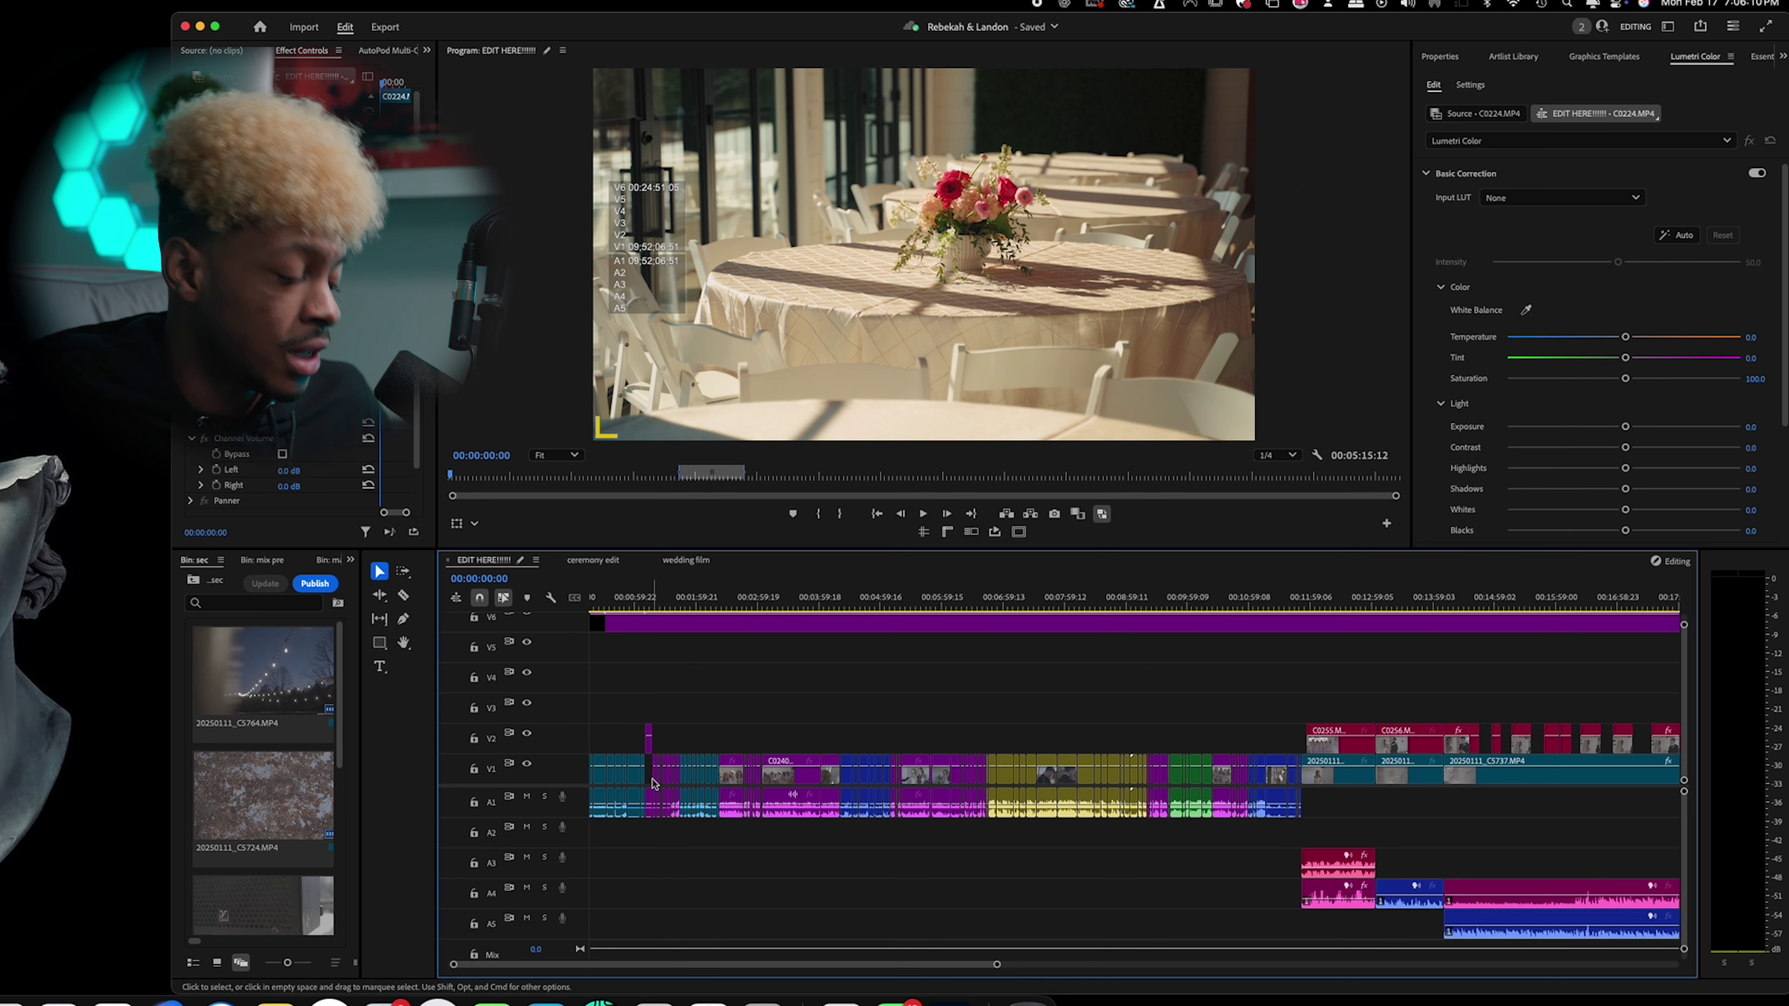
key(equal)
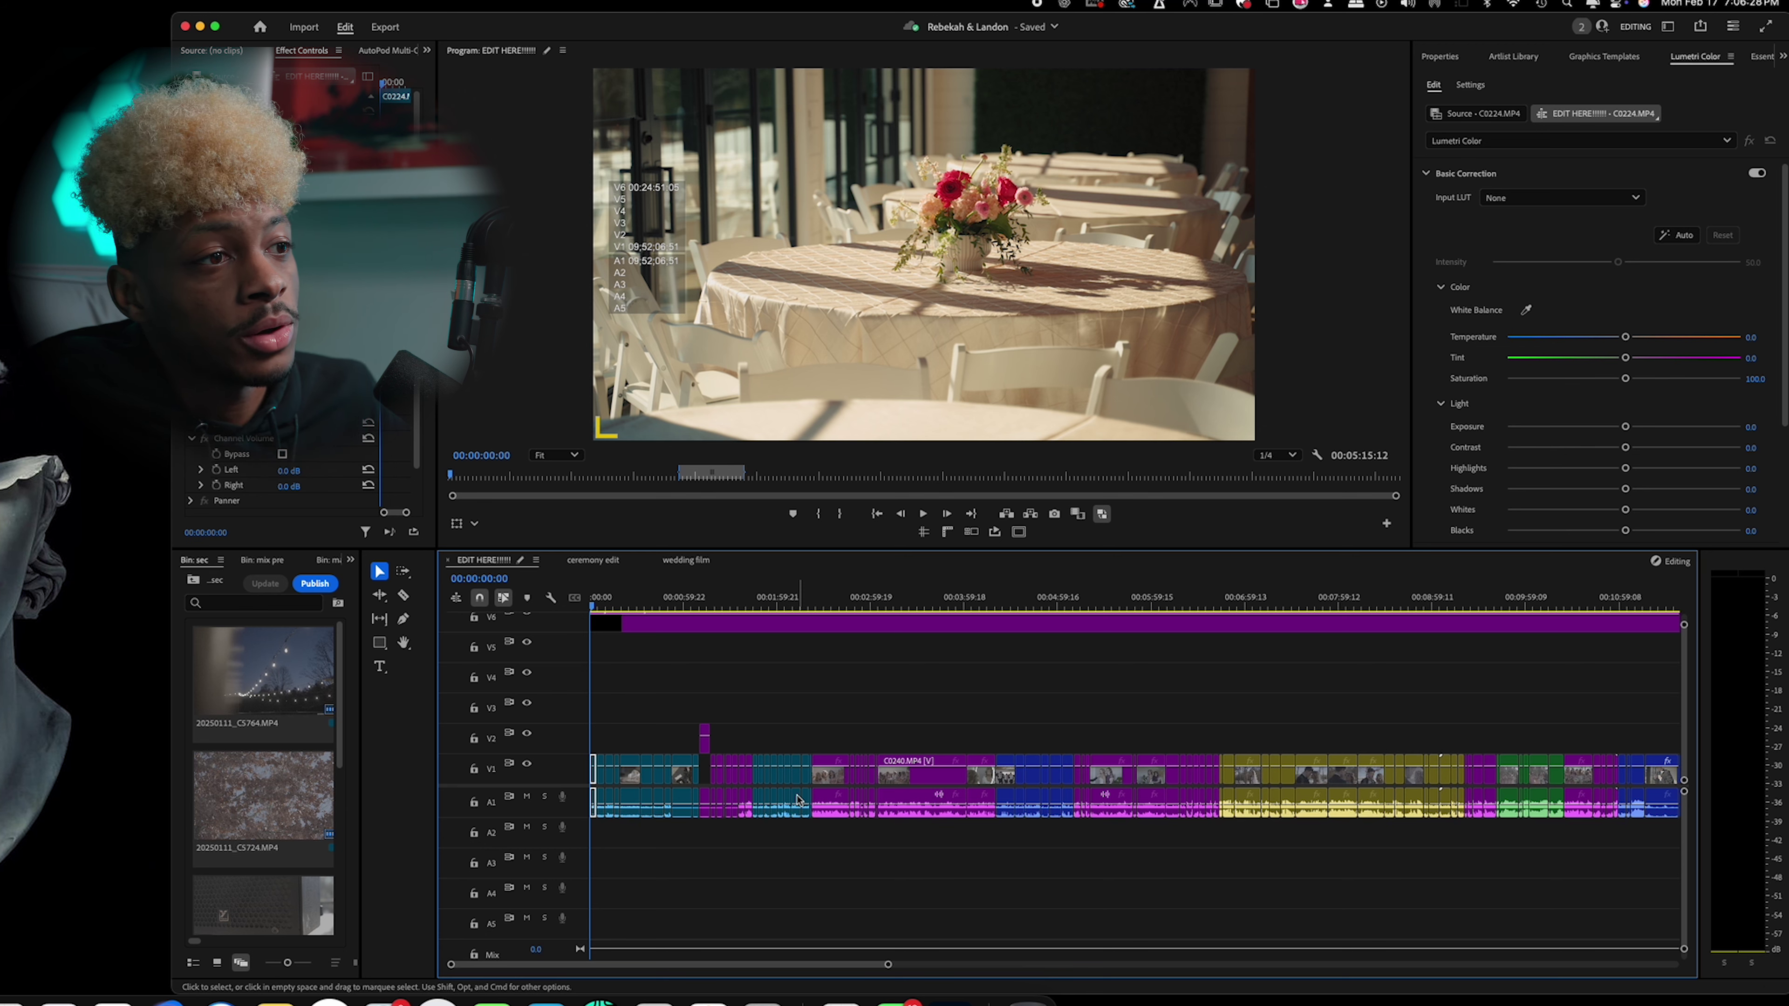
Select the small purple clip group near 00:01:17 on V1 and V2, view the label color choices, and clear the selection.
drag(703, 710, 745, 783)
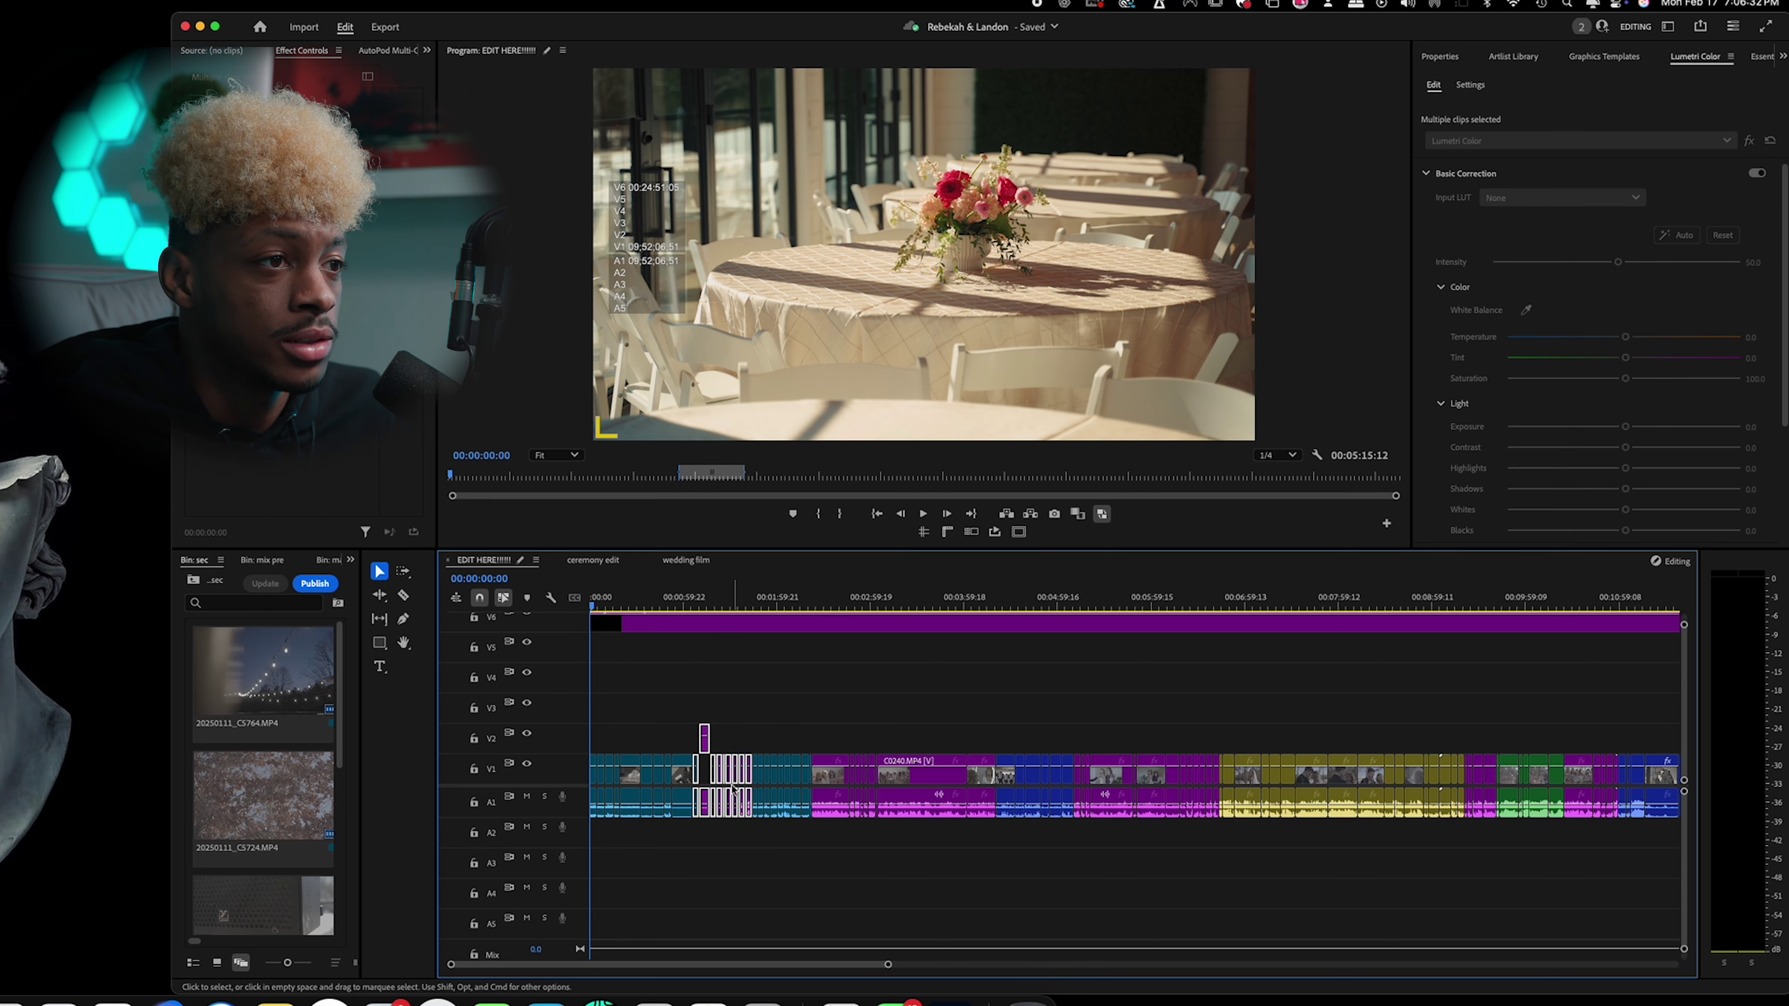
right_click(729, 777)
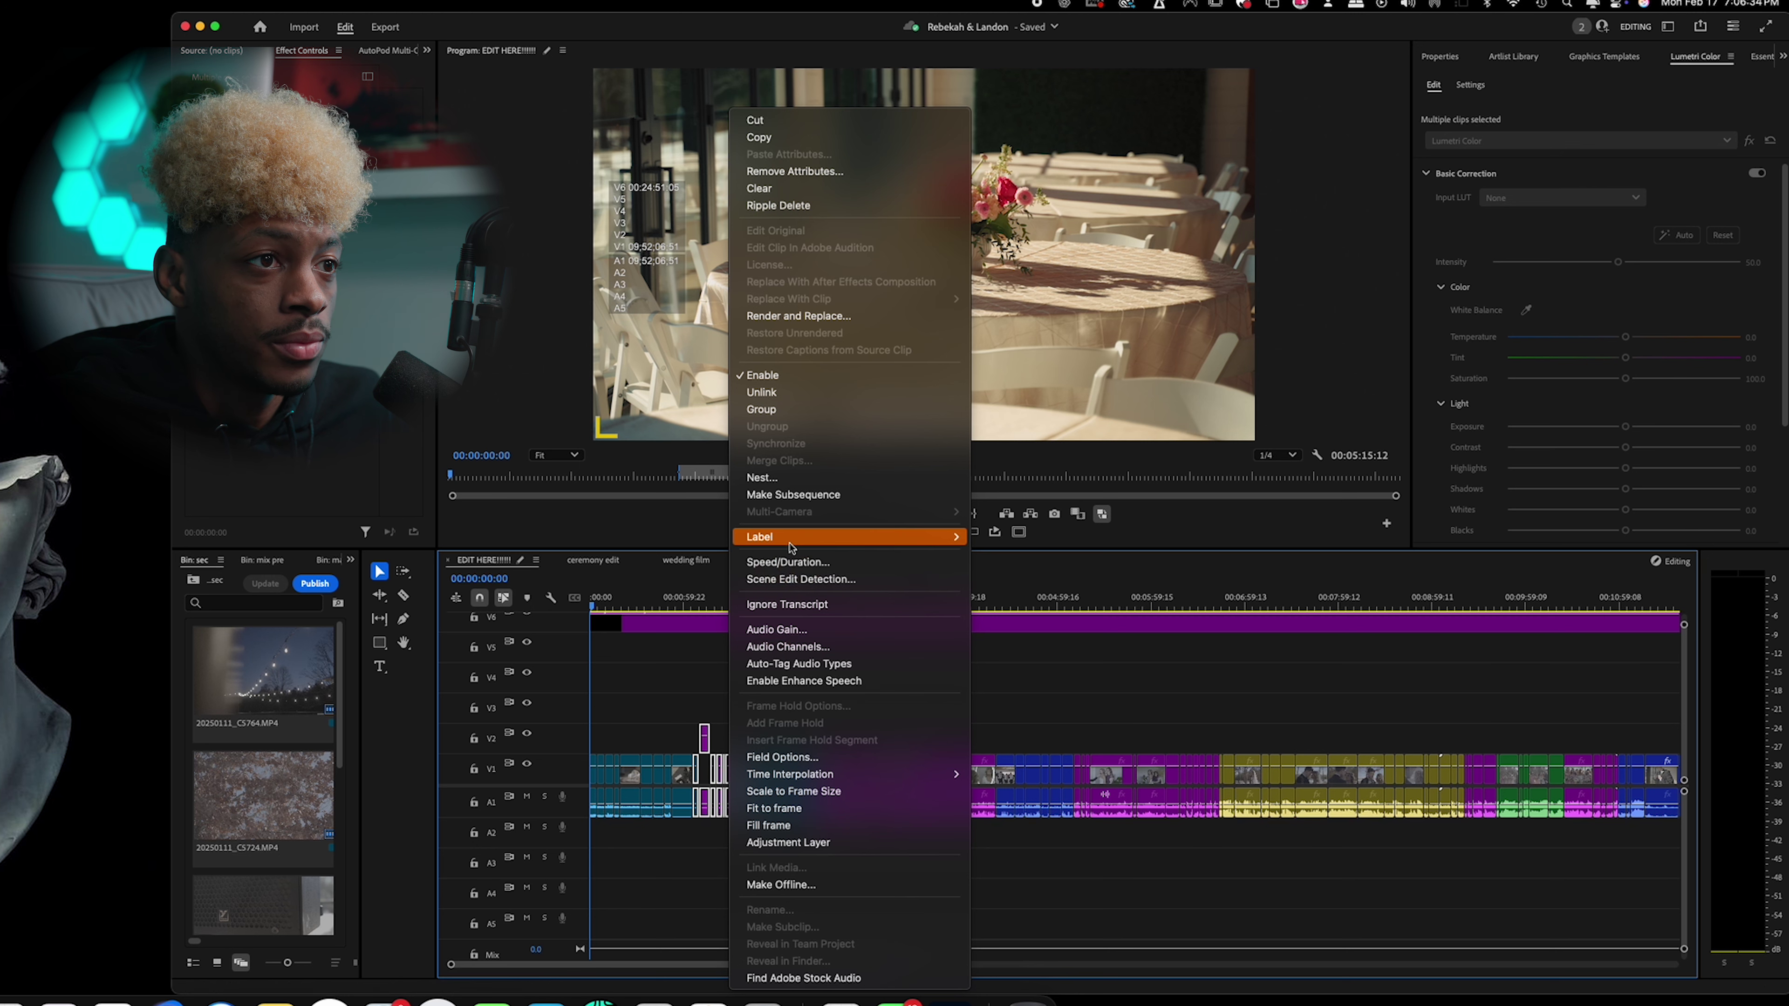
mouse_move(795, 546)
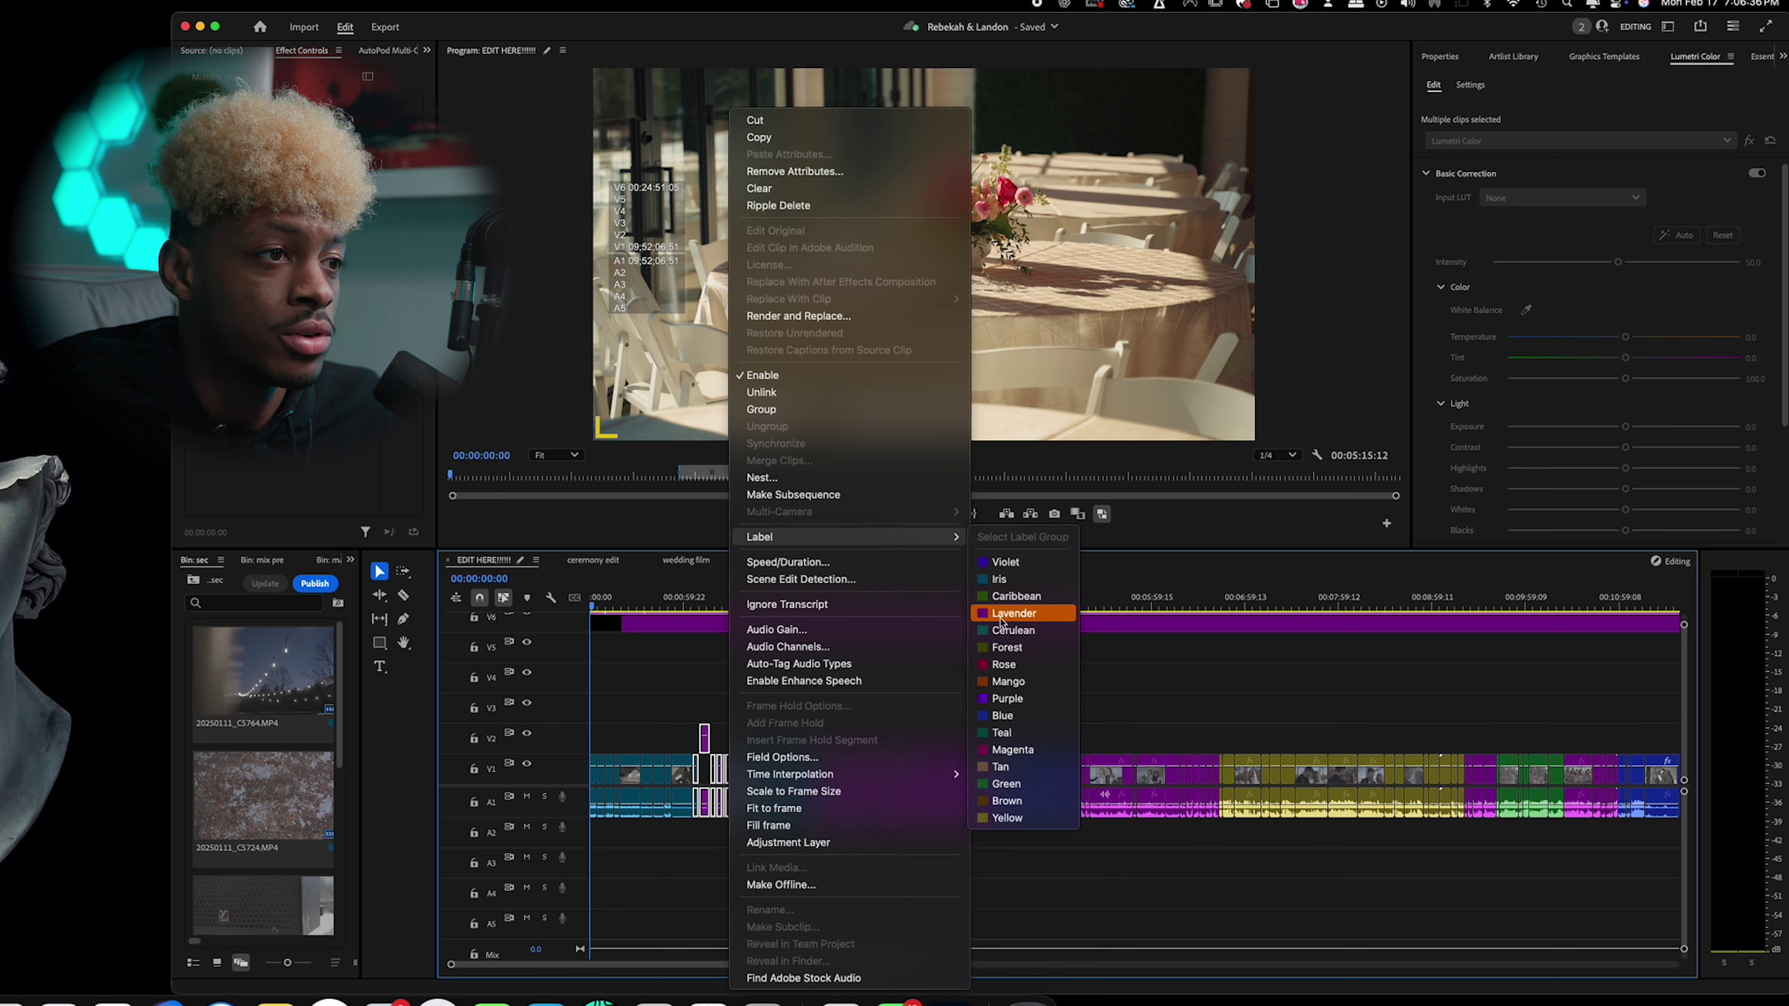
click(705, 747)
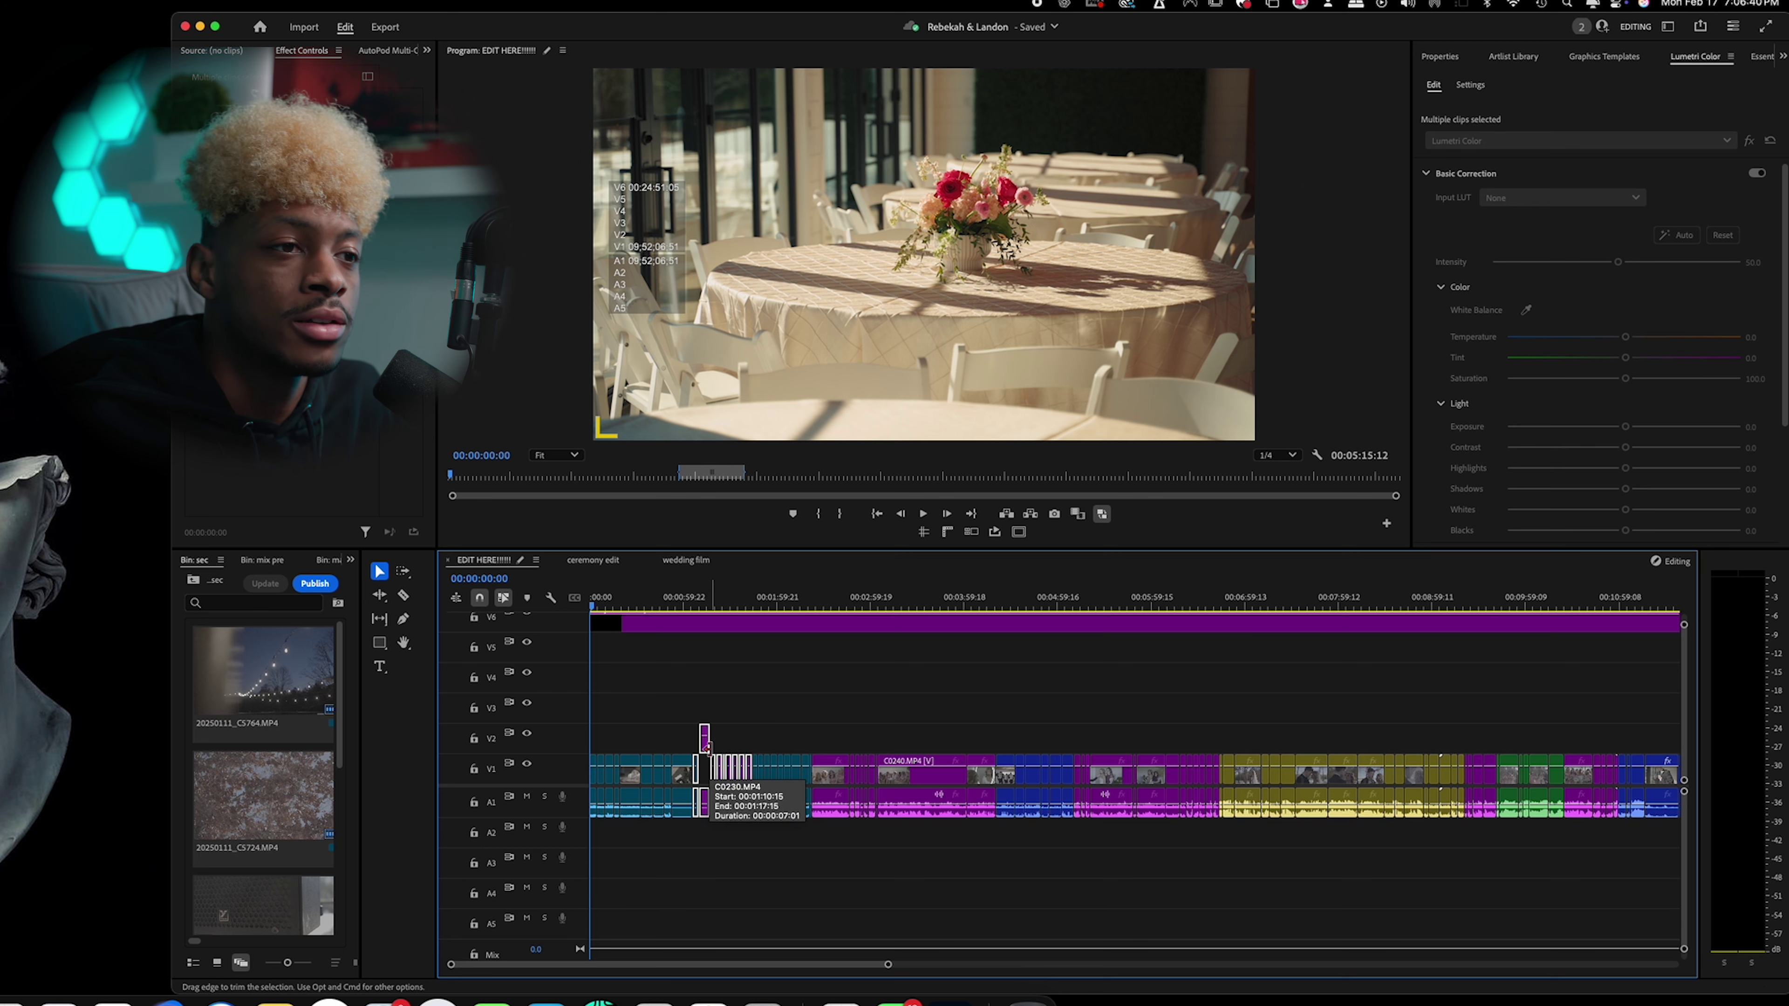
drag(705, 744, 1009, 733)
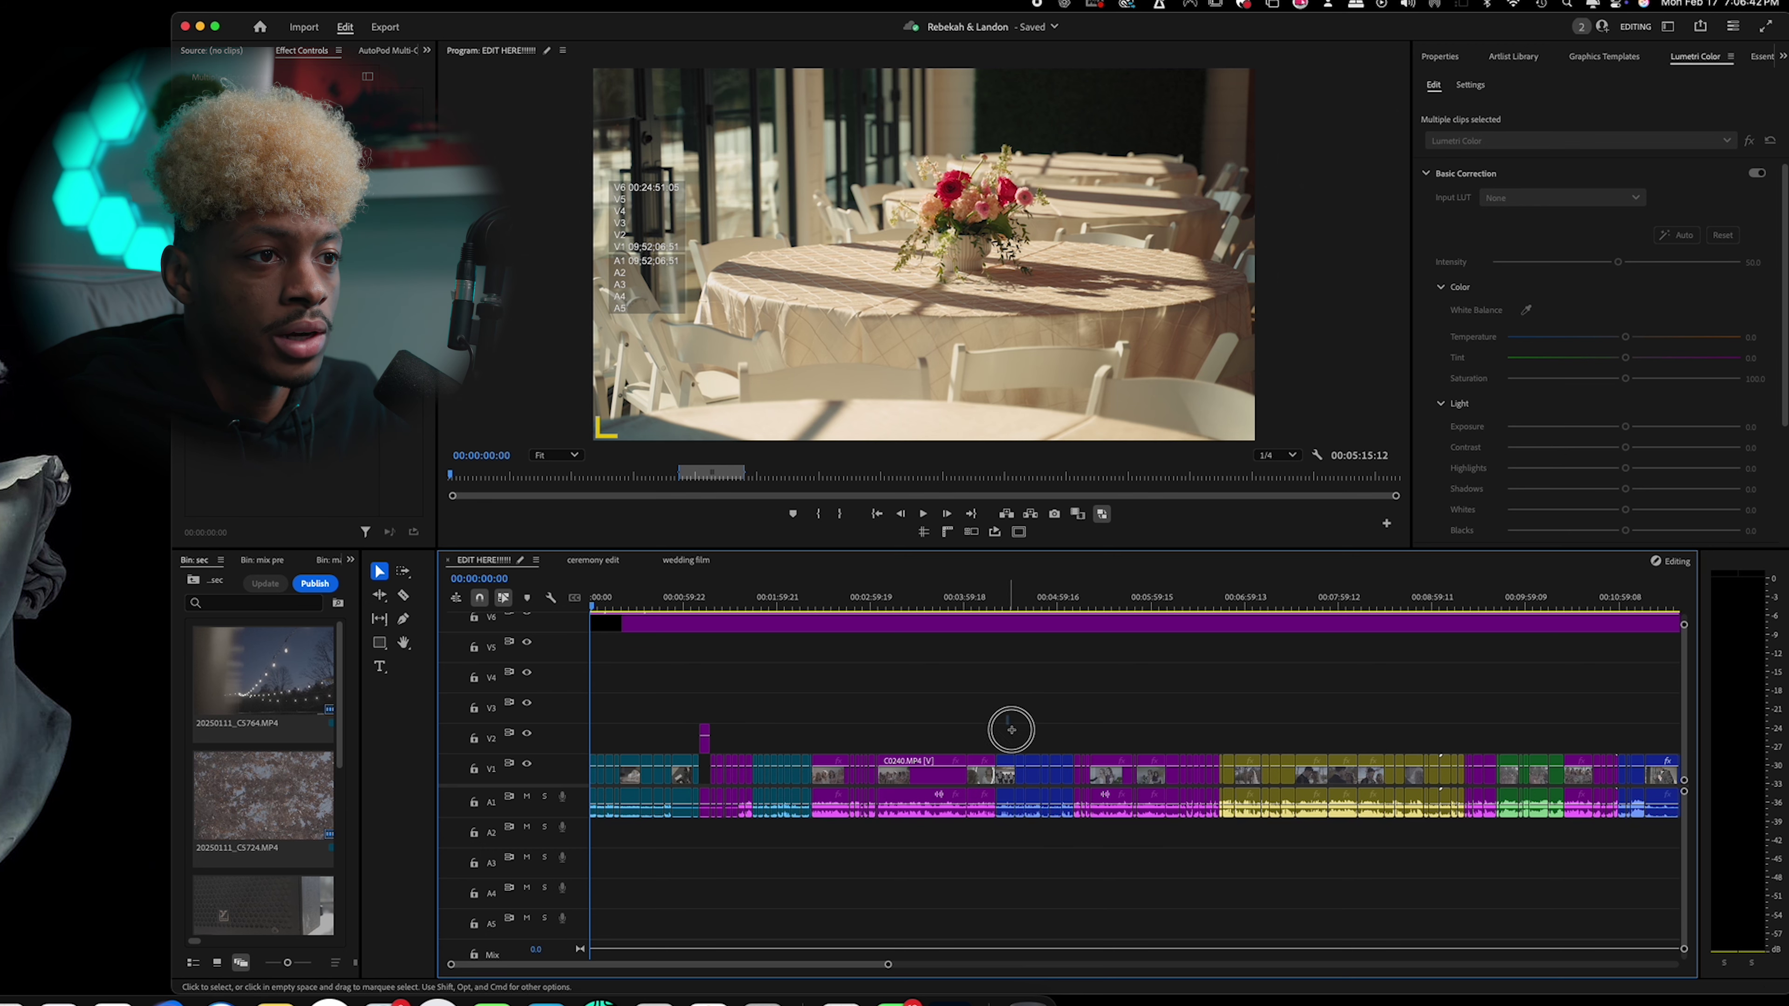
Preview the yellow-labeled couple portraits and the blue-labeled bridesmaid clips on V1.
drag(1222, 601, 1282, 625)
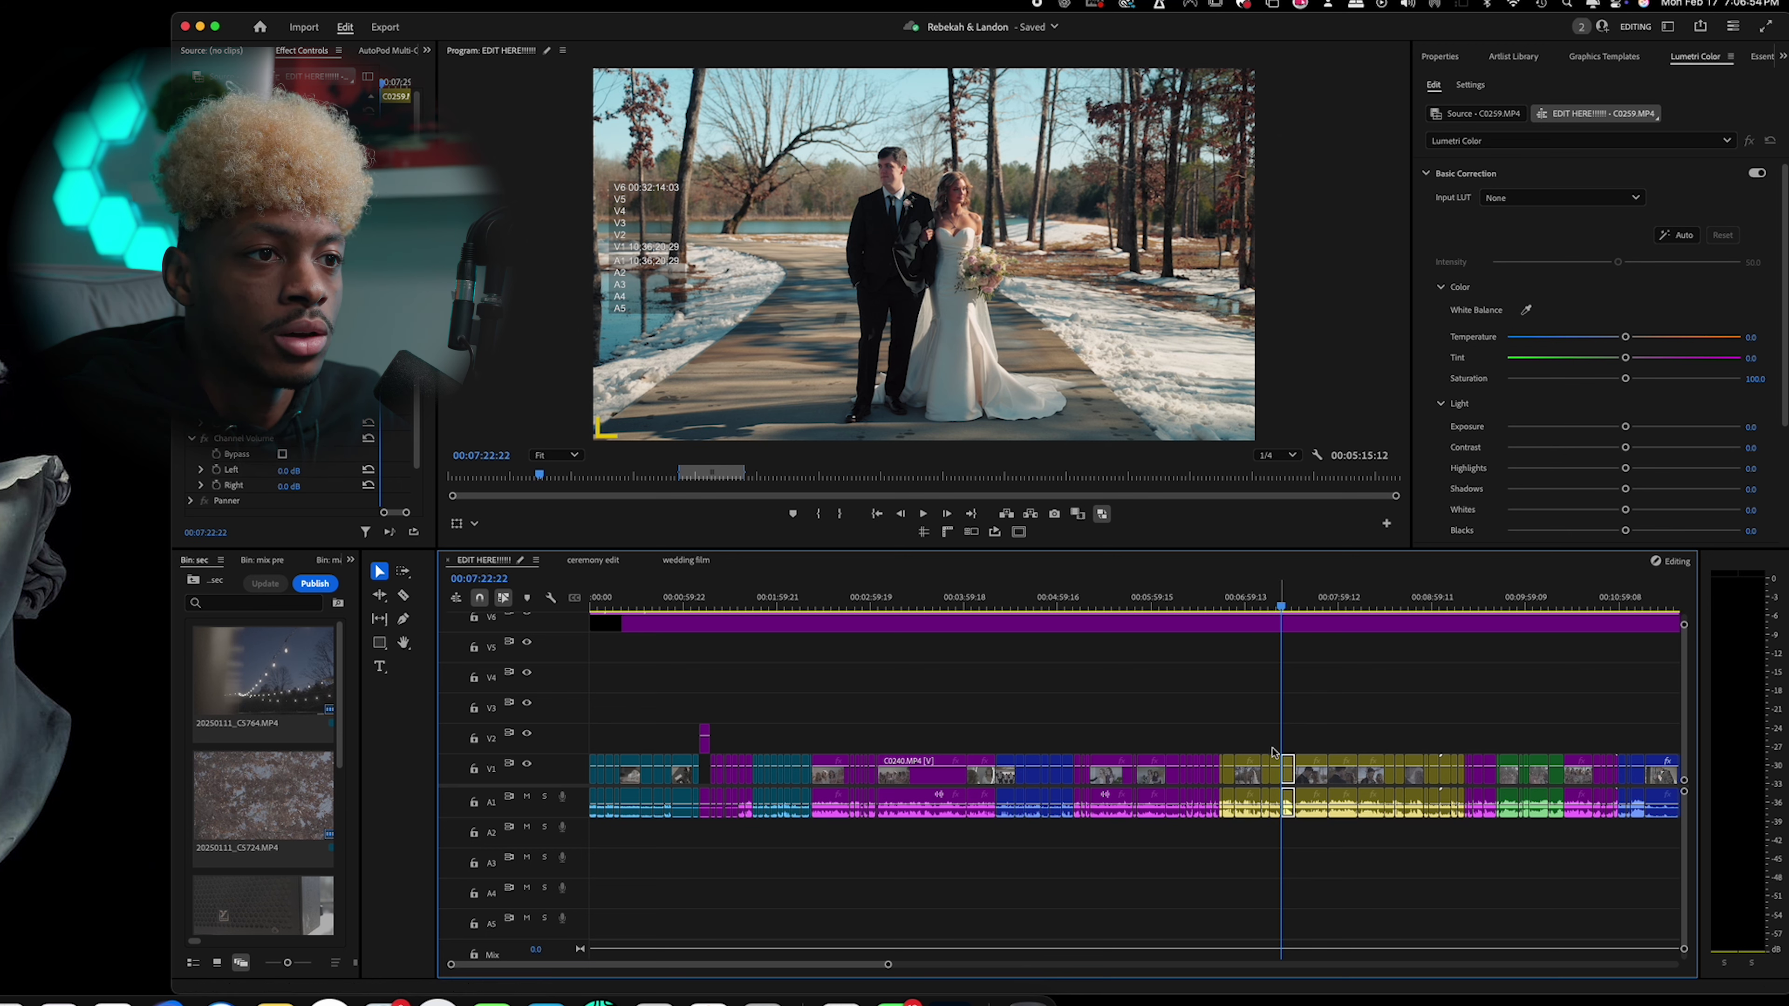
drag(1221, 742, 1443, 811)
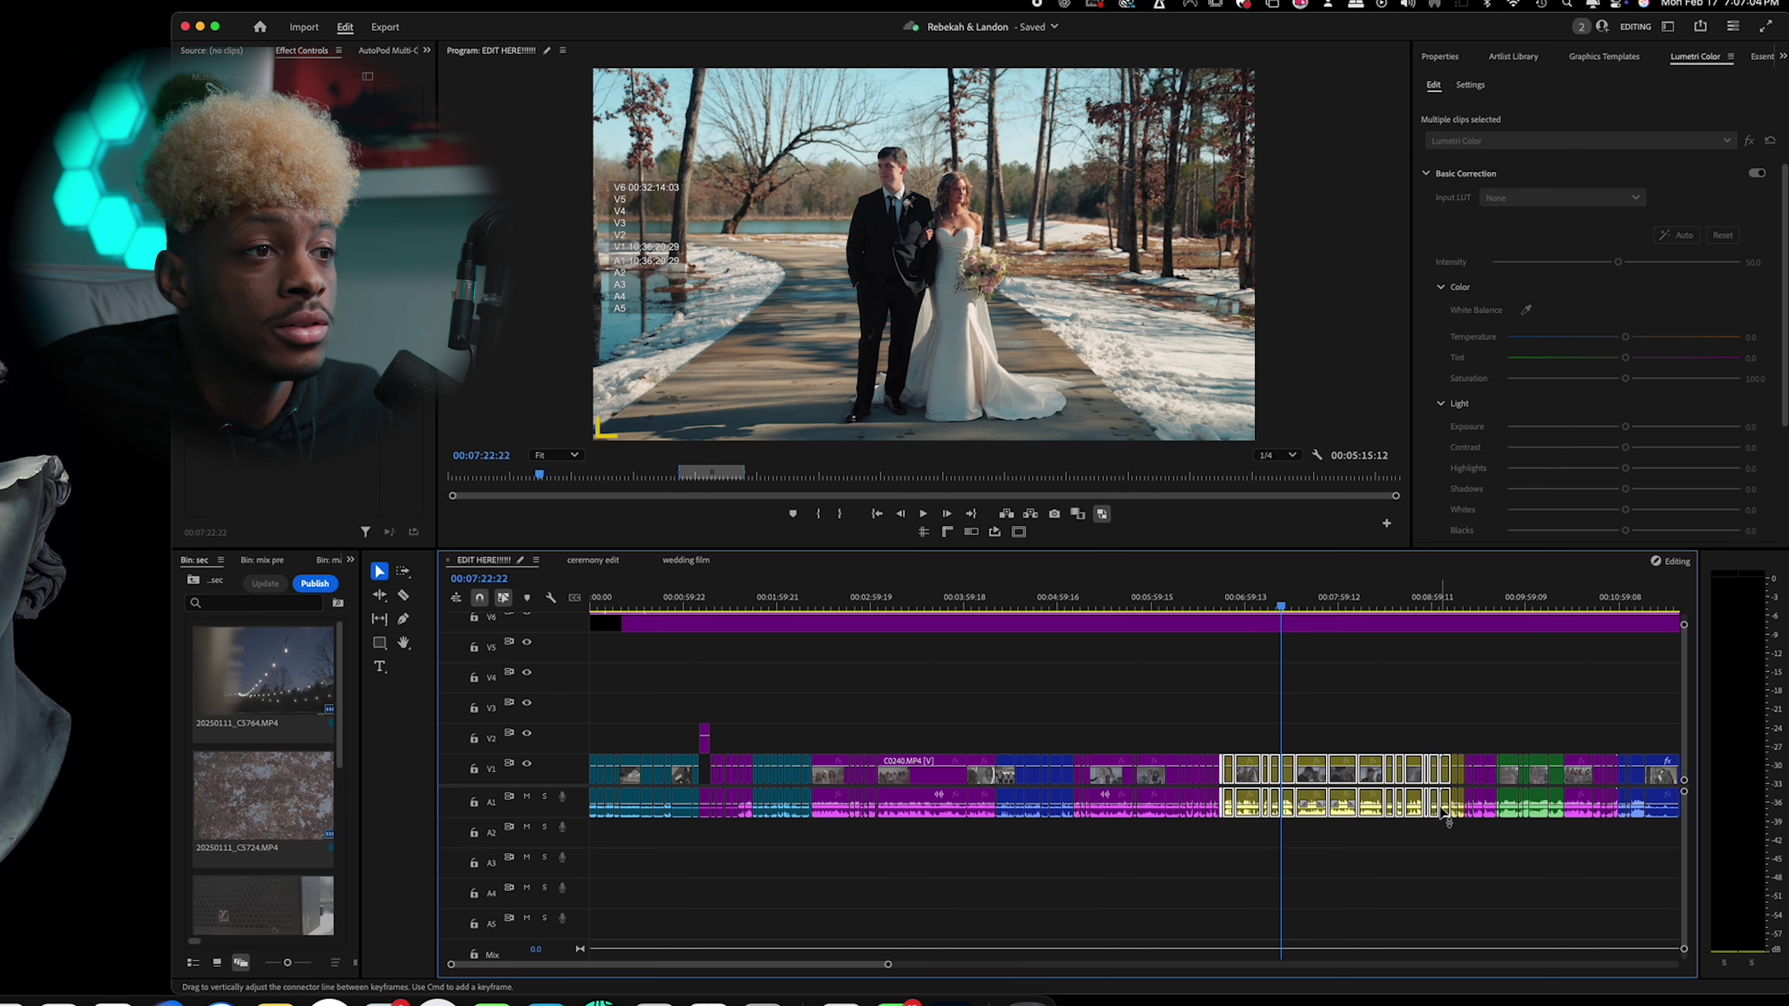
click(791, 606)
drag(790, 606, 1026, 608)
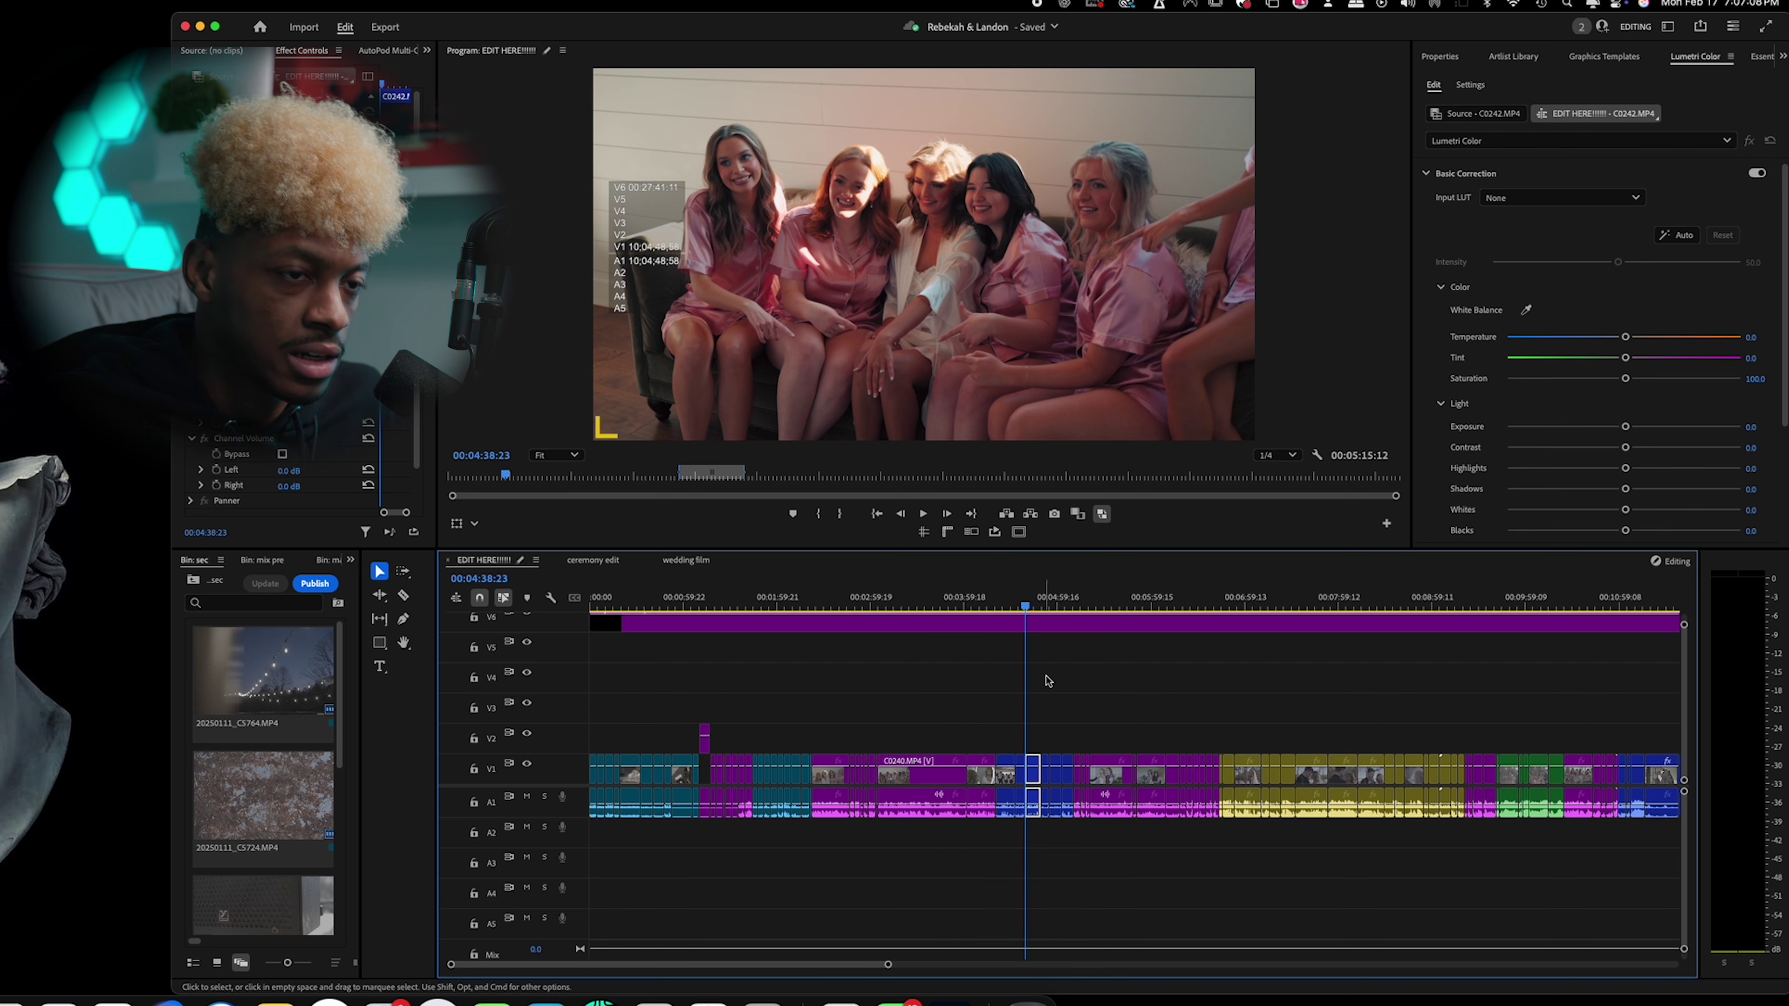
drag(1229, 606, 1358, 605)
Look over the later footage groups on the timeline and preview the purple-labeled car clip at 00:27:16:06.
scroll(1319, 750, down, 5)
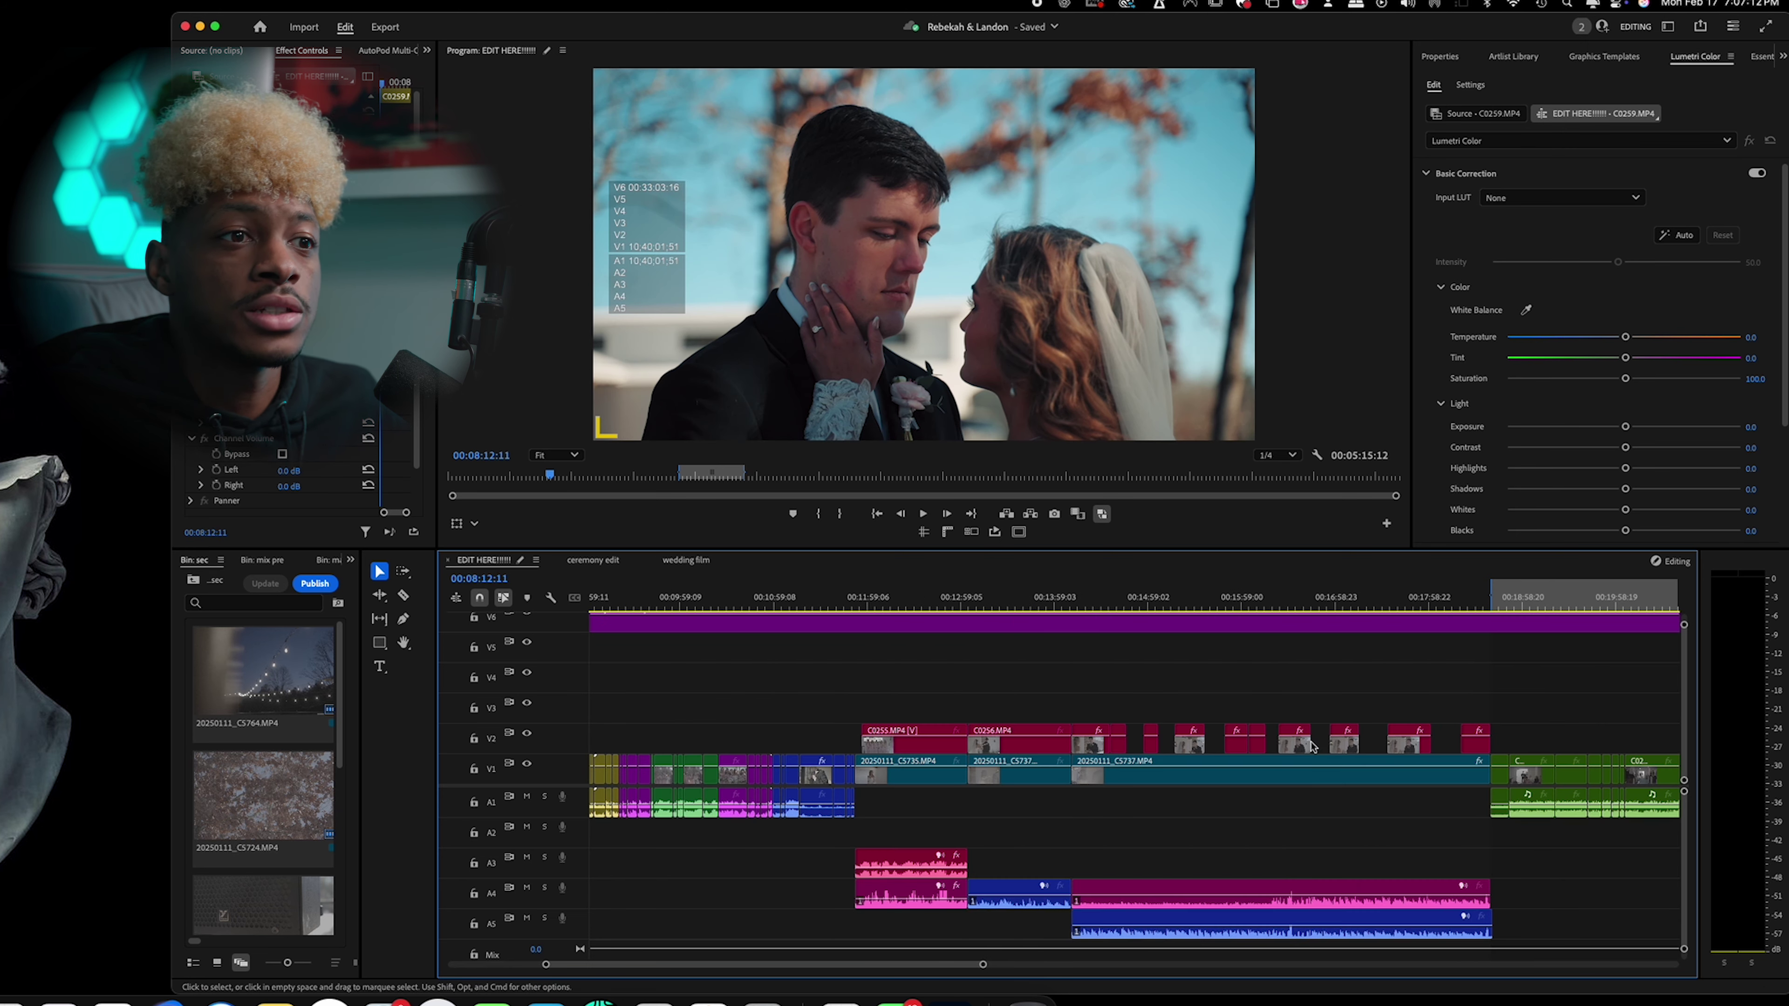
scroll(1311, 746, down, 5)
scroll(1293, 786, down, 8)
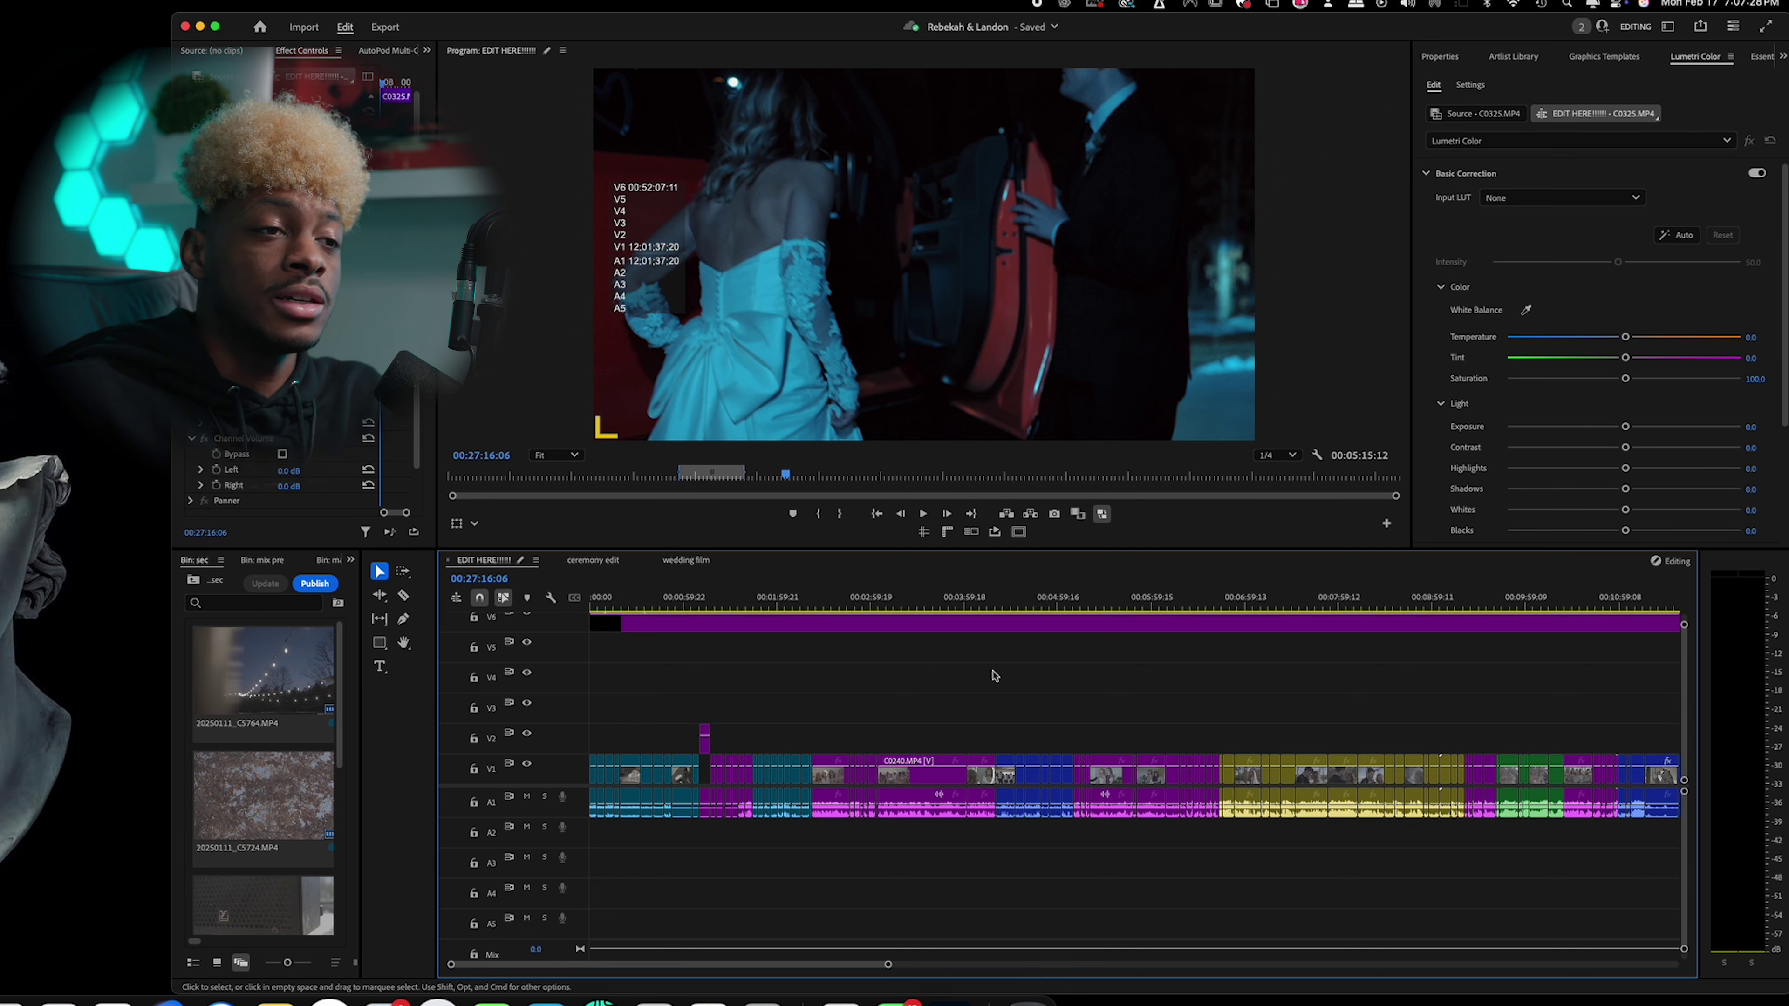
Look over the whole selects timeline as far as the ceremony group near 00:44:57 and select its first raised V3 clip.
key(minus)
key(minus)
key(minus)
key(minus)
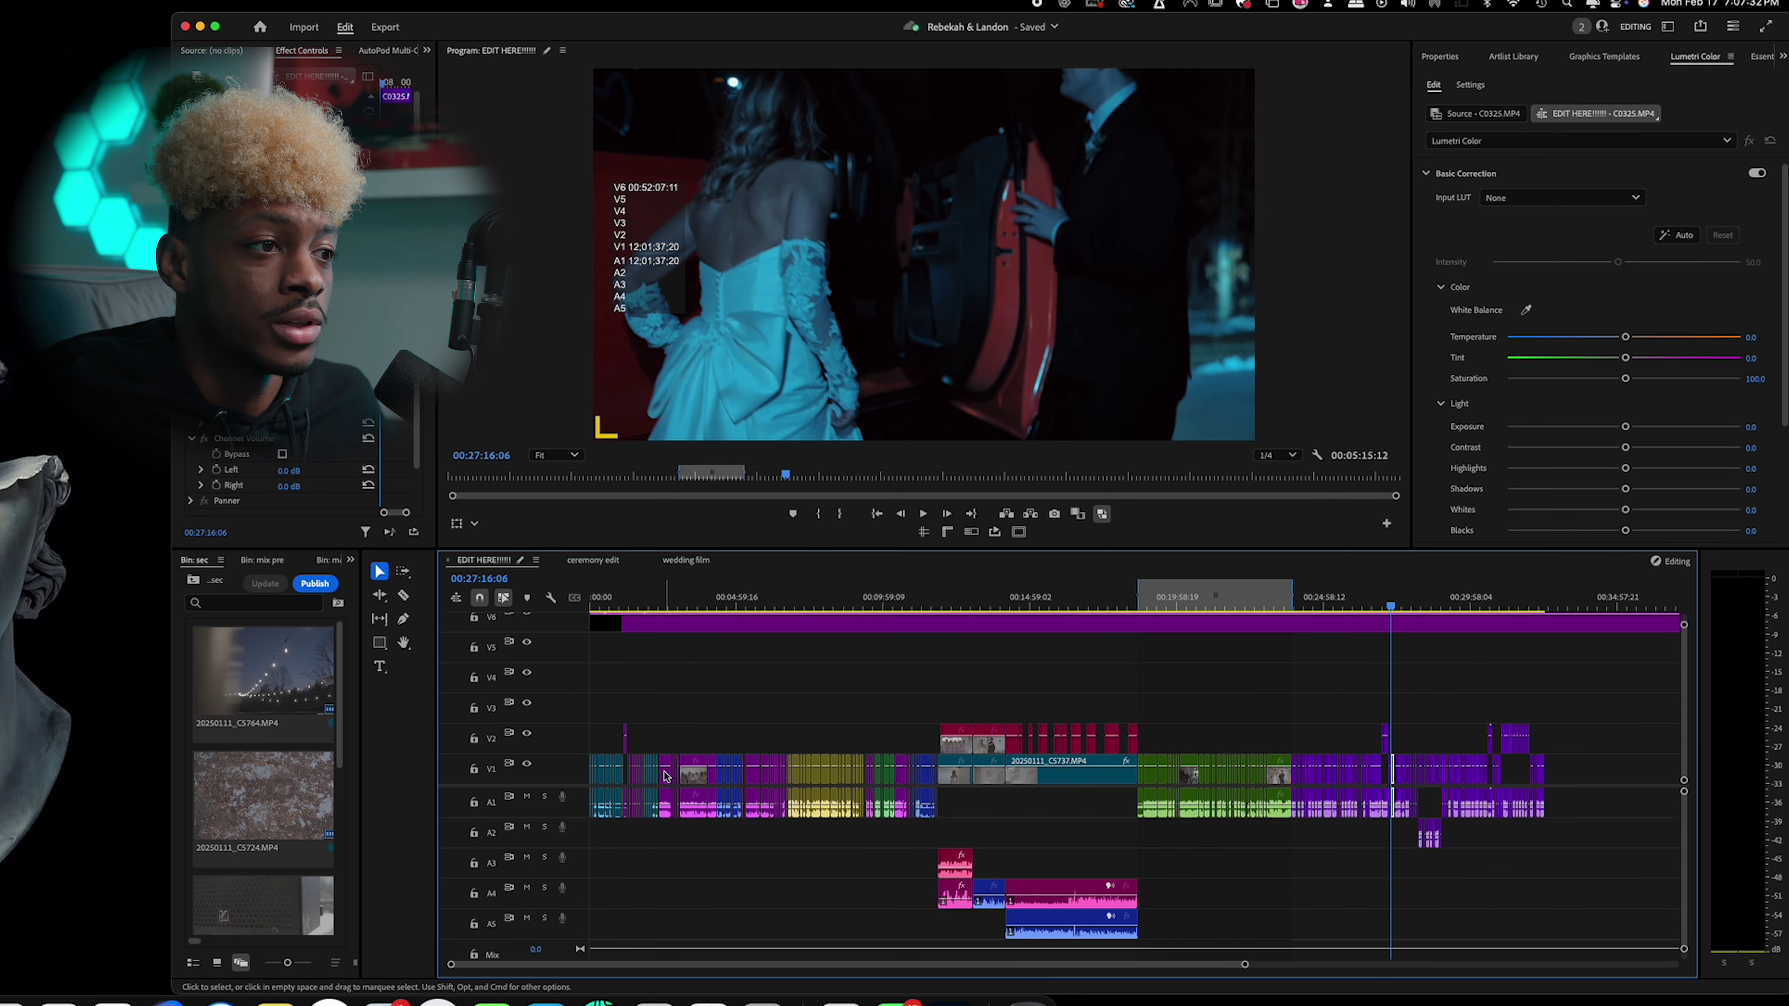
scroll(797, 798, right, 10)
scroll(797, 798, left, 5)
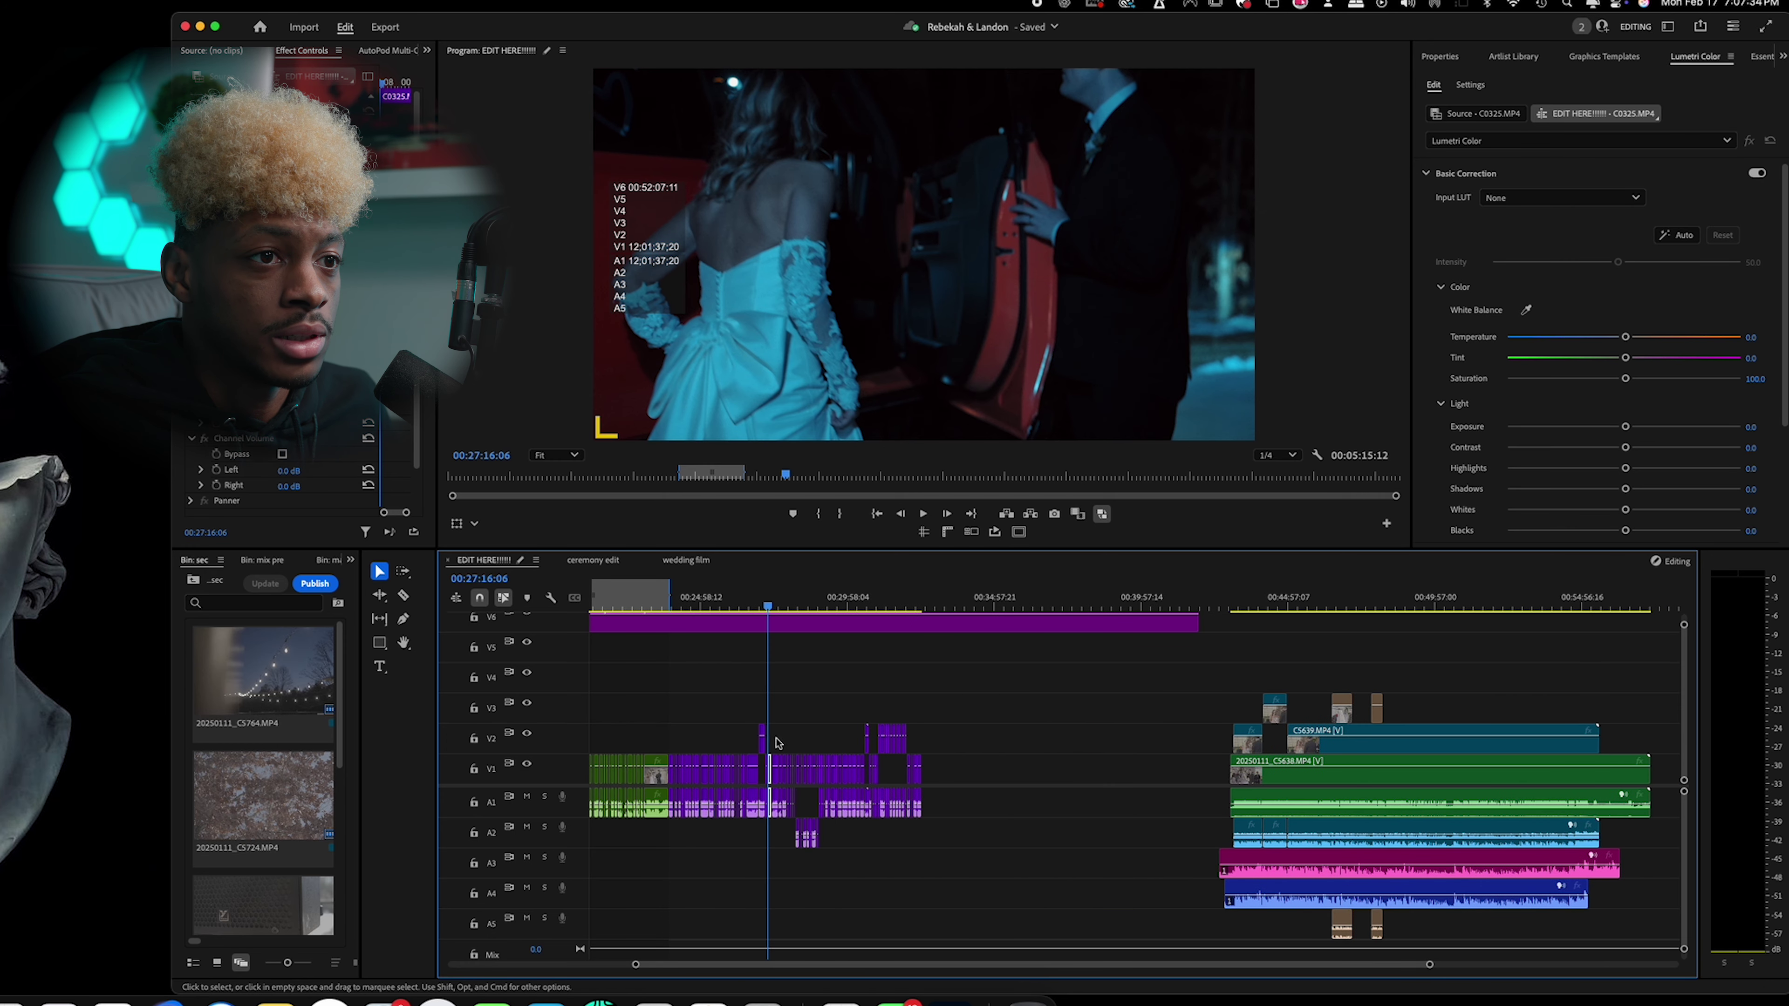
click(1275, 718)
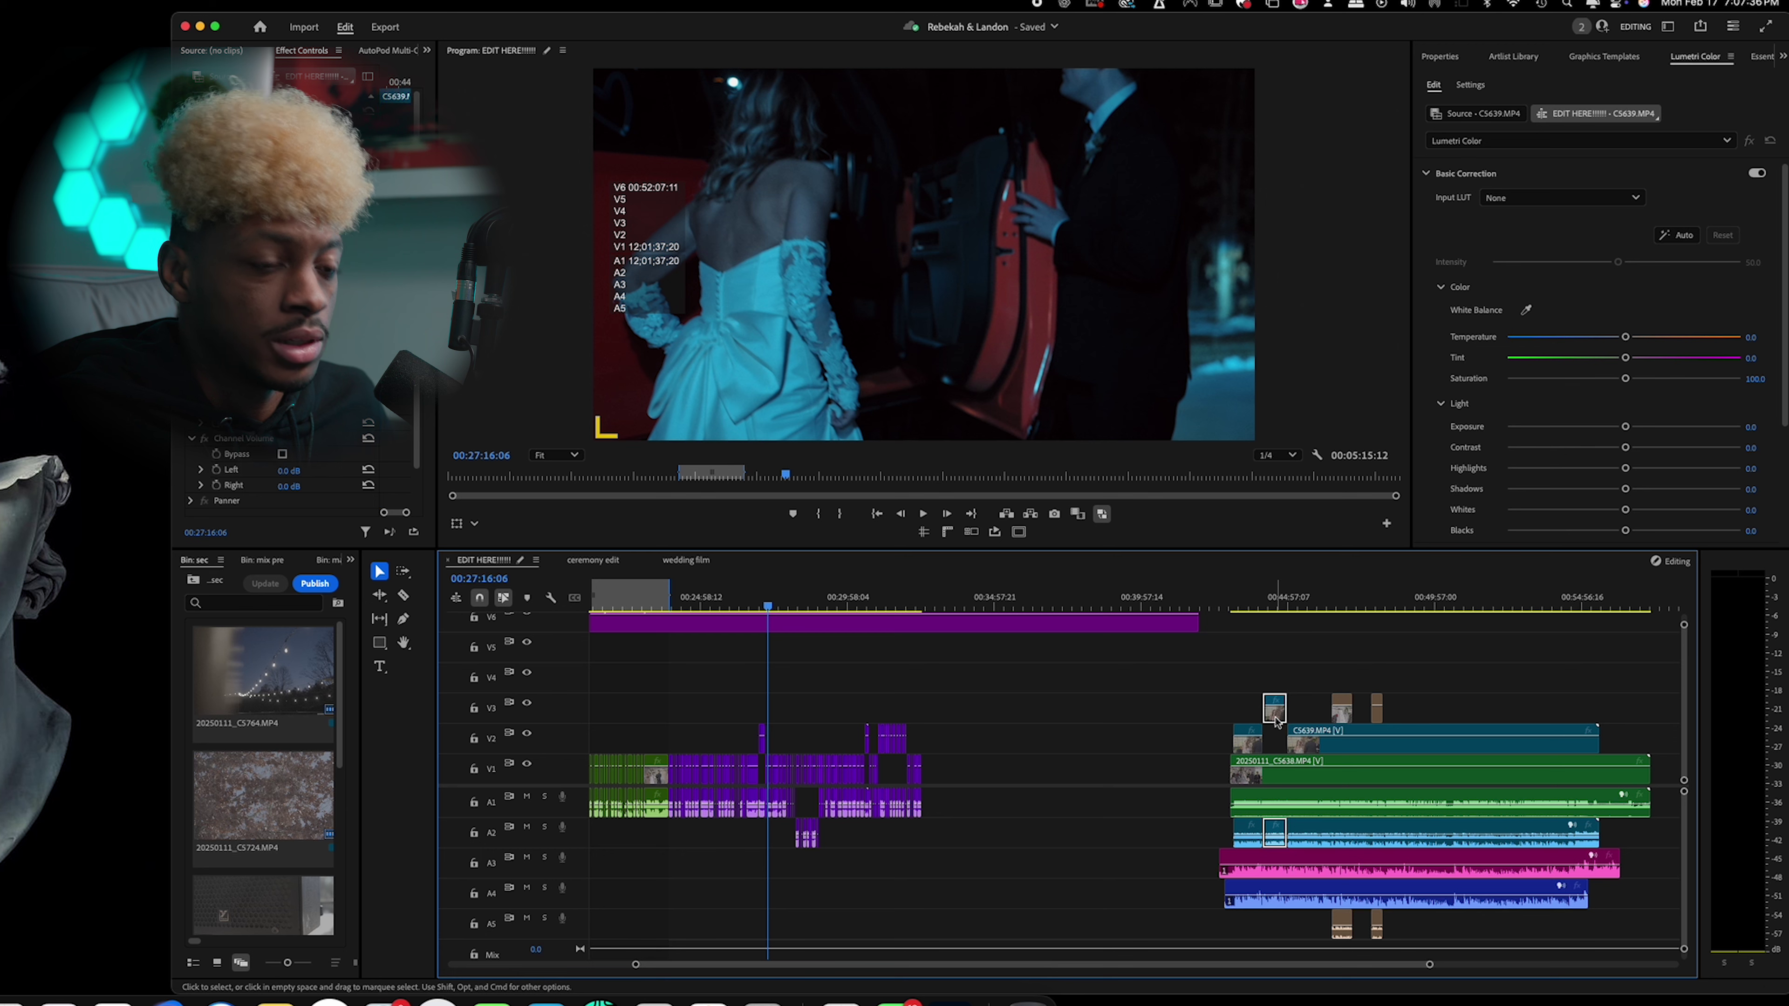
Cut a short section out of the C5639.MP4 clip on V2, raise it to V3, and save the project.
key(c)
click(1304, 745)
key(v)
drag(1310, 742, 1309, 708)
key(super+s)
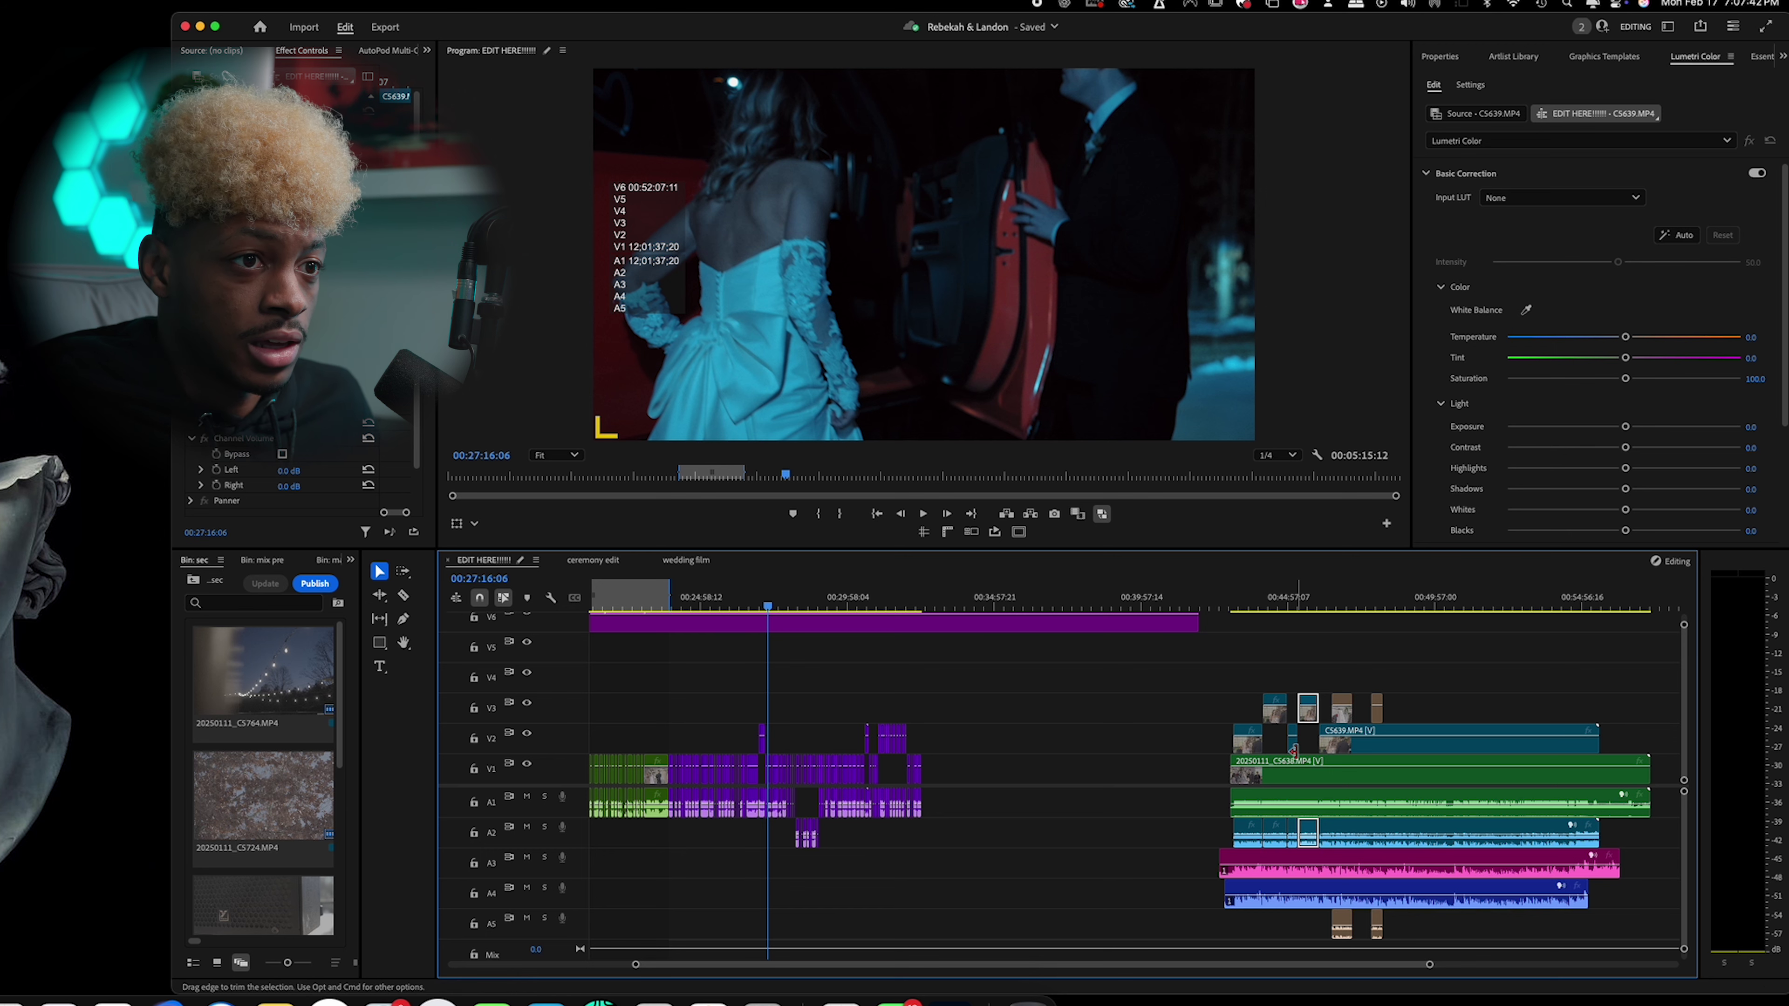
Select the ceremony clips near 00:44:57 across the video and audio tracks and remove them from the selects sequence.
scroll(1268, 733, down, 3)
drag(1219, 748, 1517, 884)
scroll(1128, 811, right, 5)
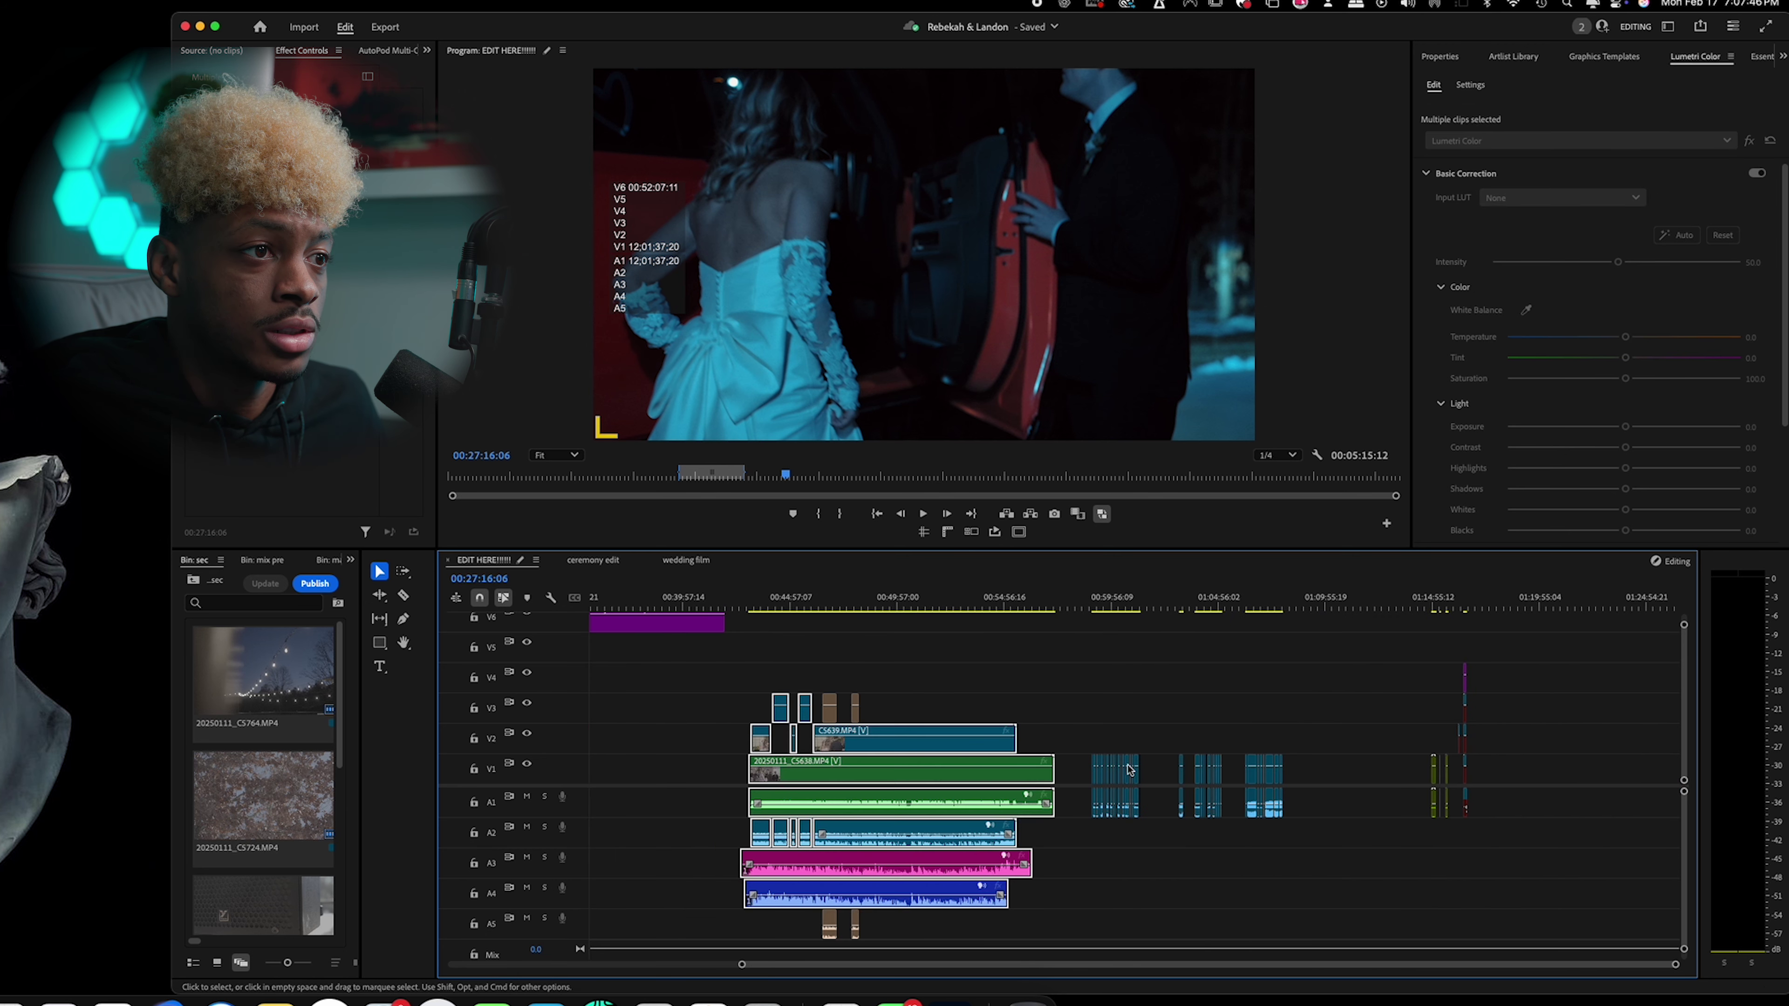
click(849, 811)
drag(1178, 867, 732, 733)
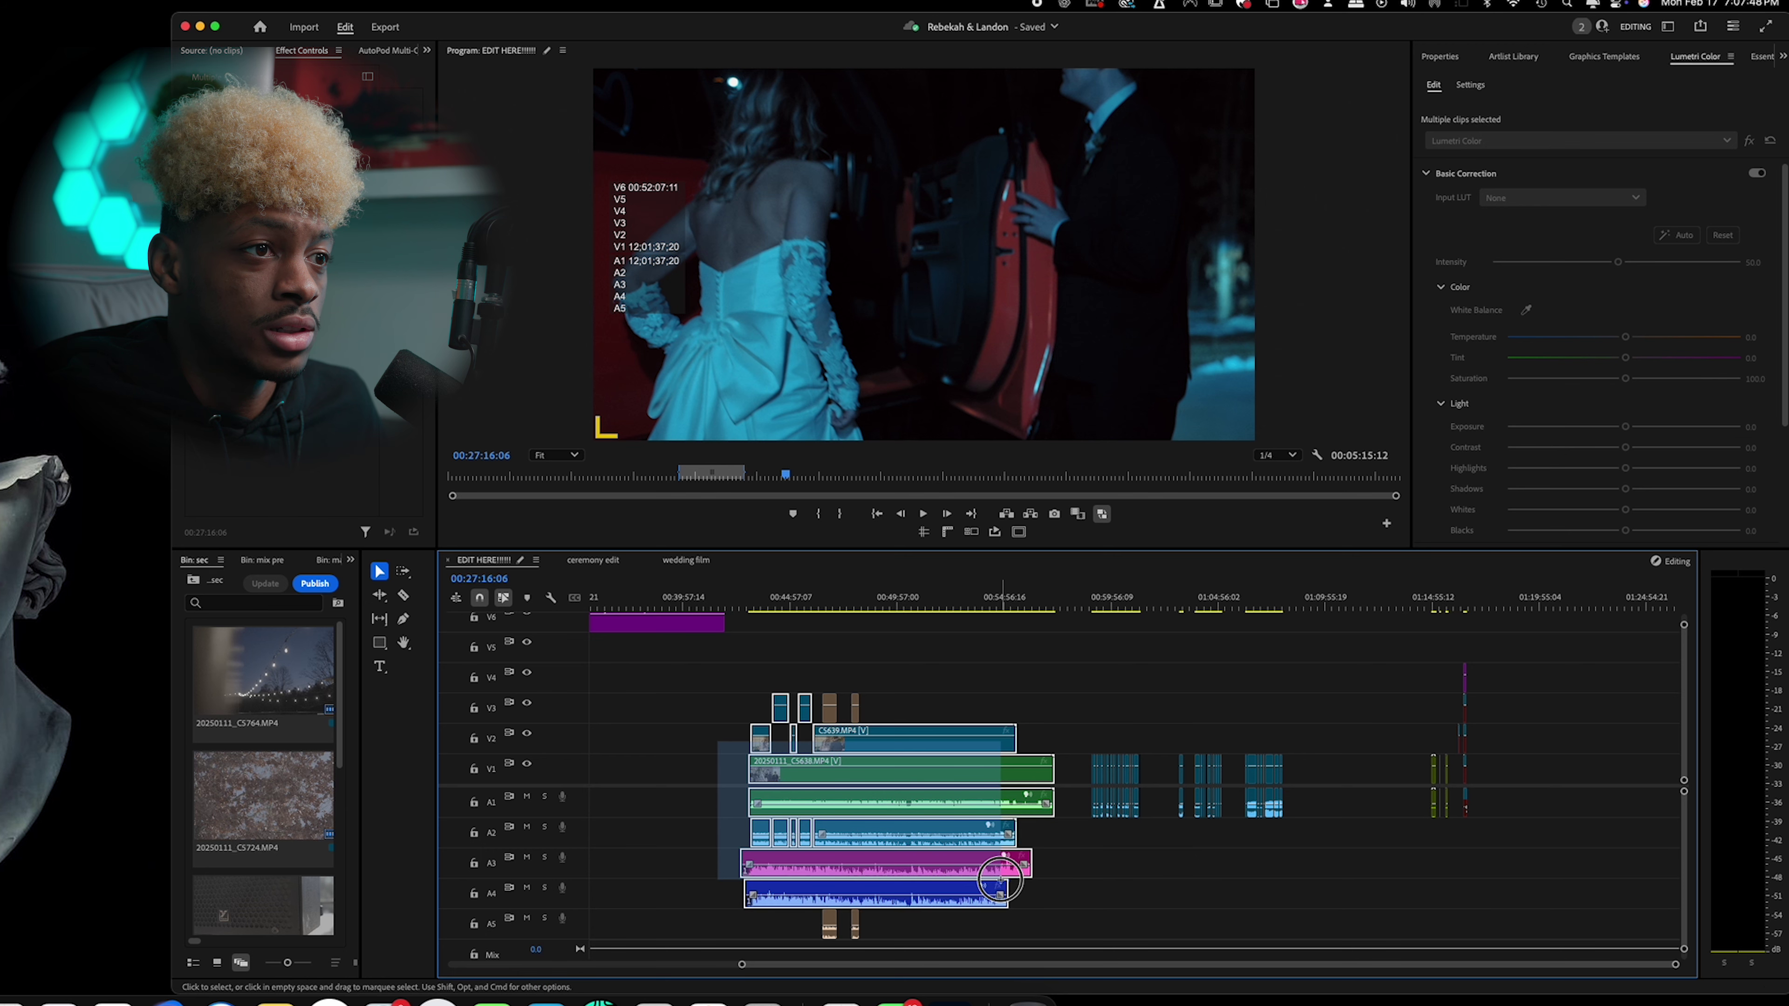
click(730, 756)
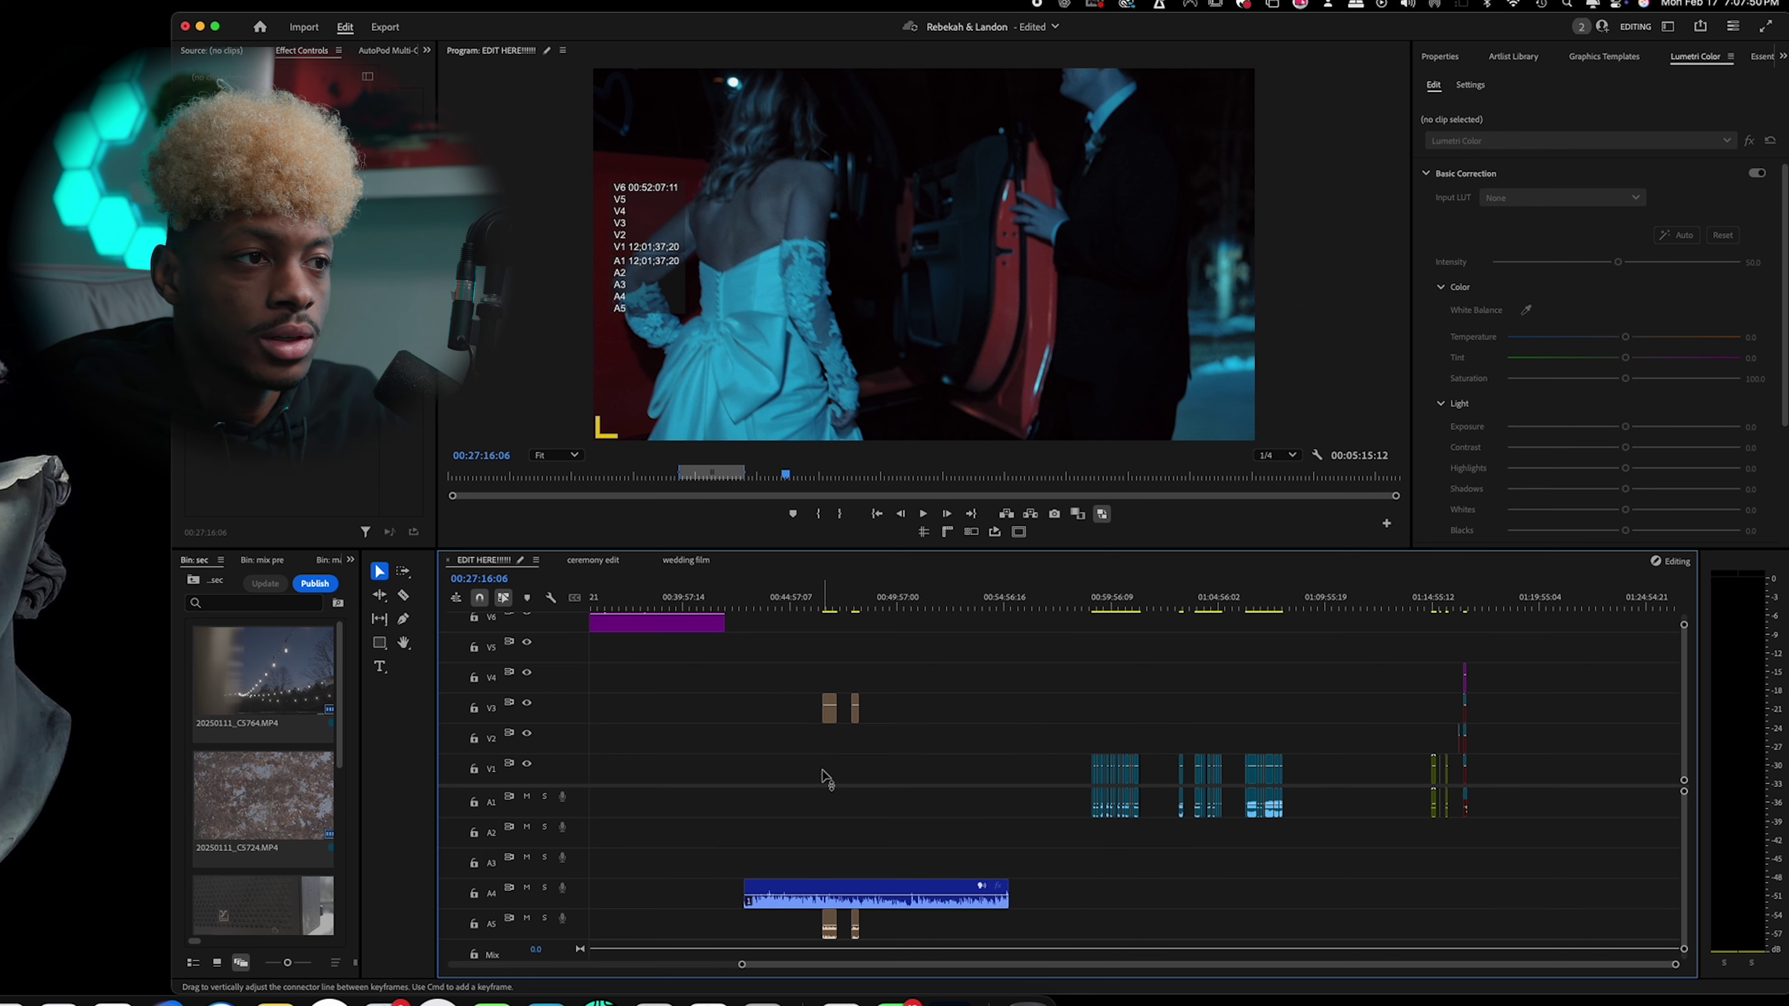
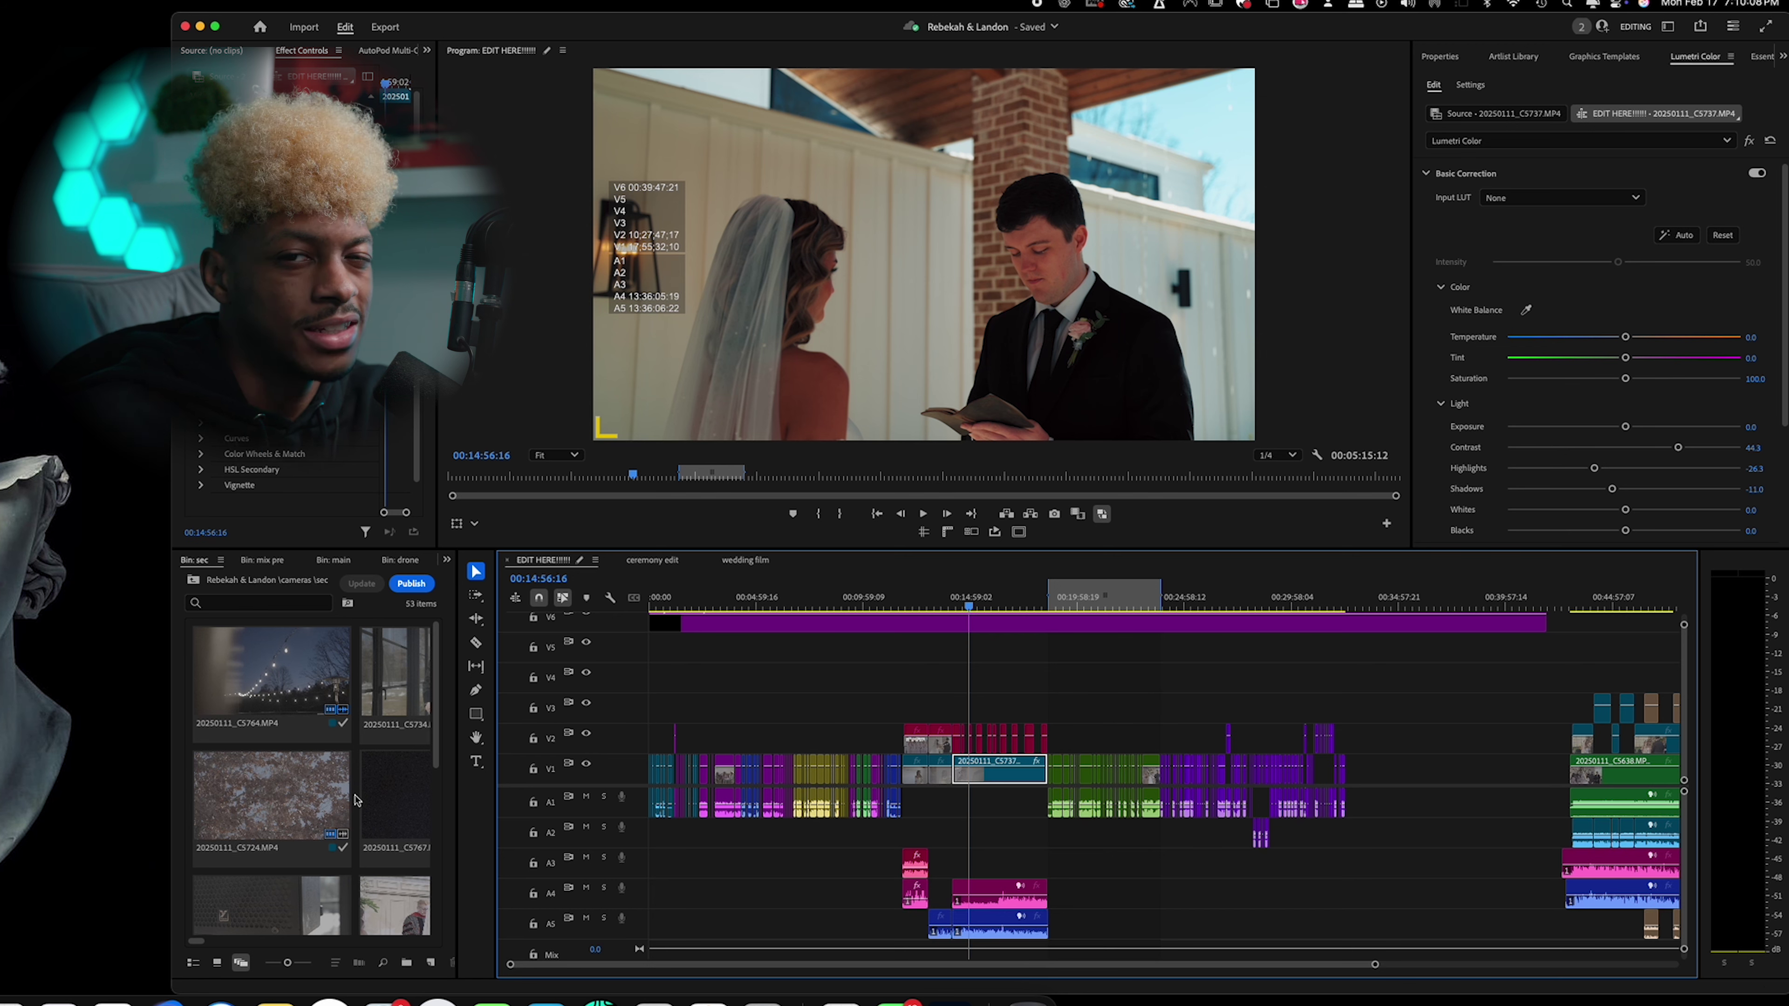
Open the wedding film sequence, look over its layered timeline, and preview the first-look shot near 00:00:21:06.
click(747, 561)
scroll(739, 916, down, 3)
scroll(739, 924, up, 3)
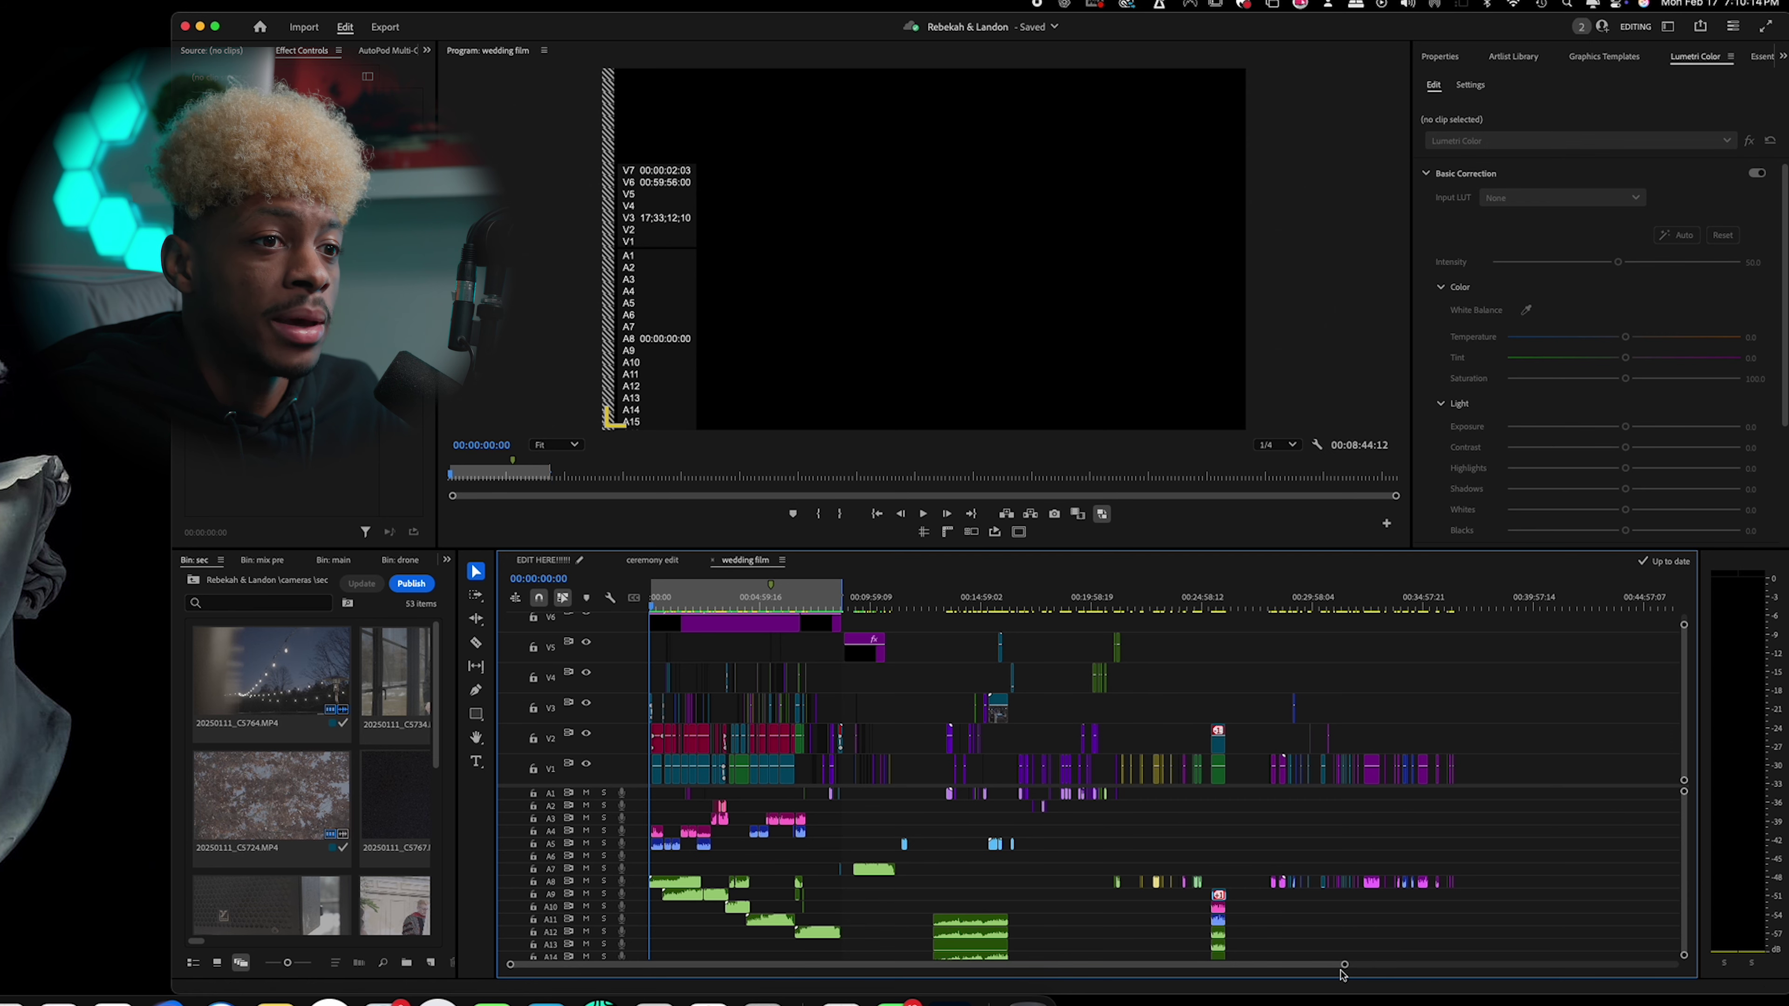
drag(1345, 964, 1088, 967)
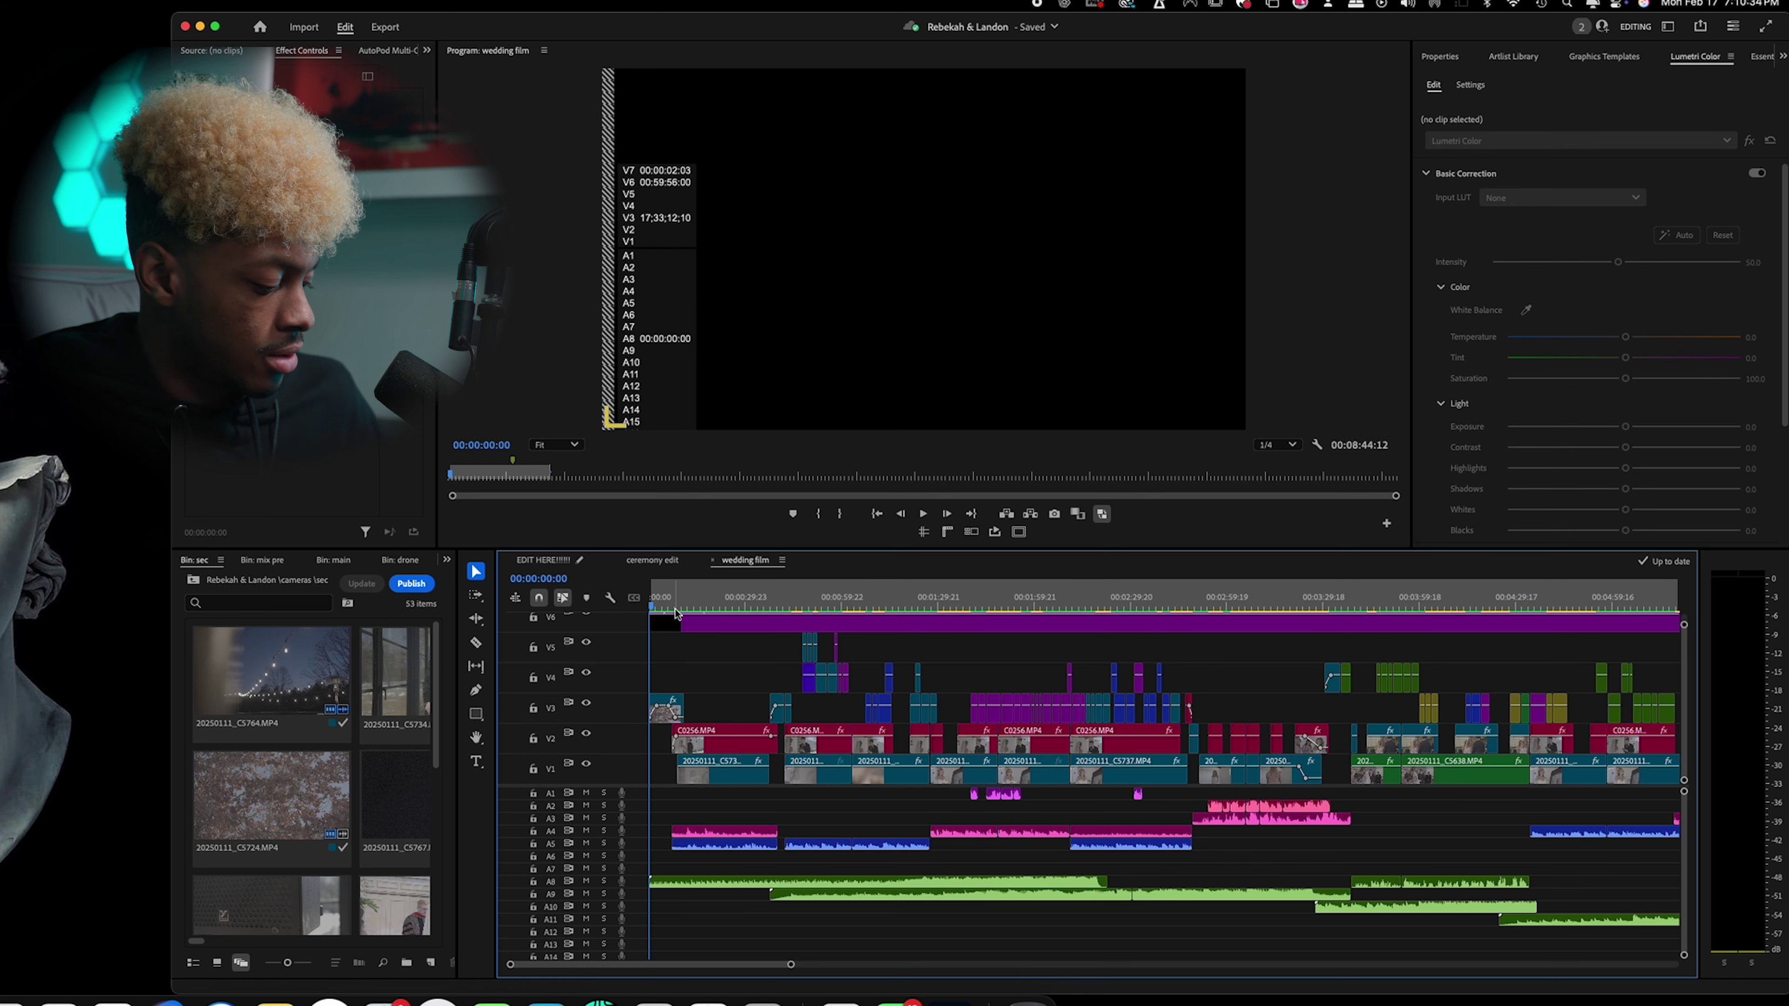
key(minus)
key(minus)
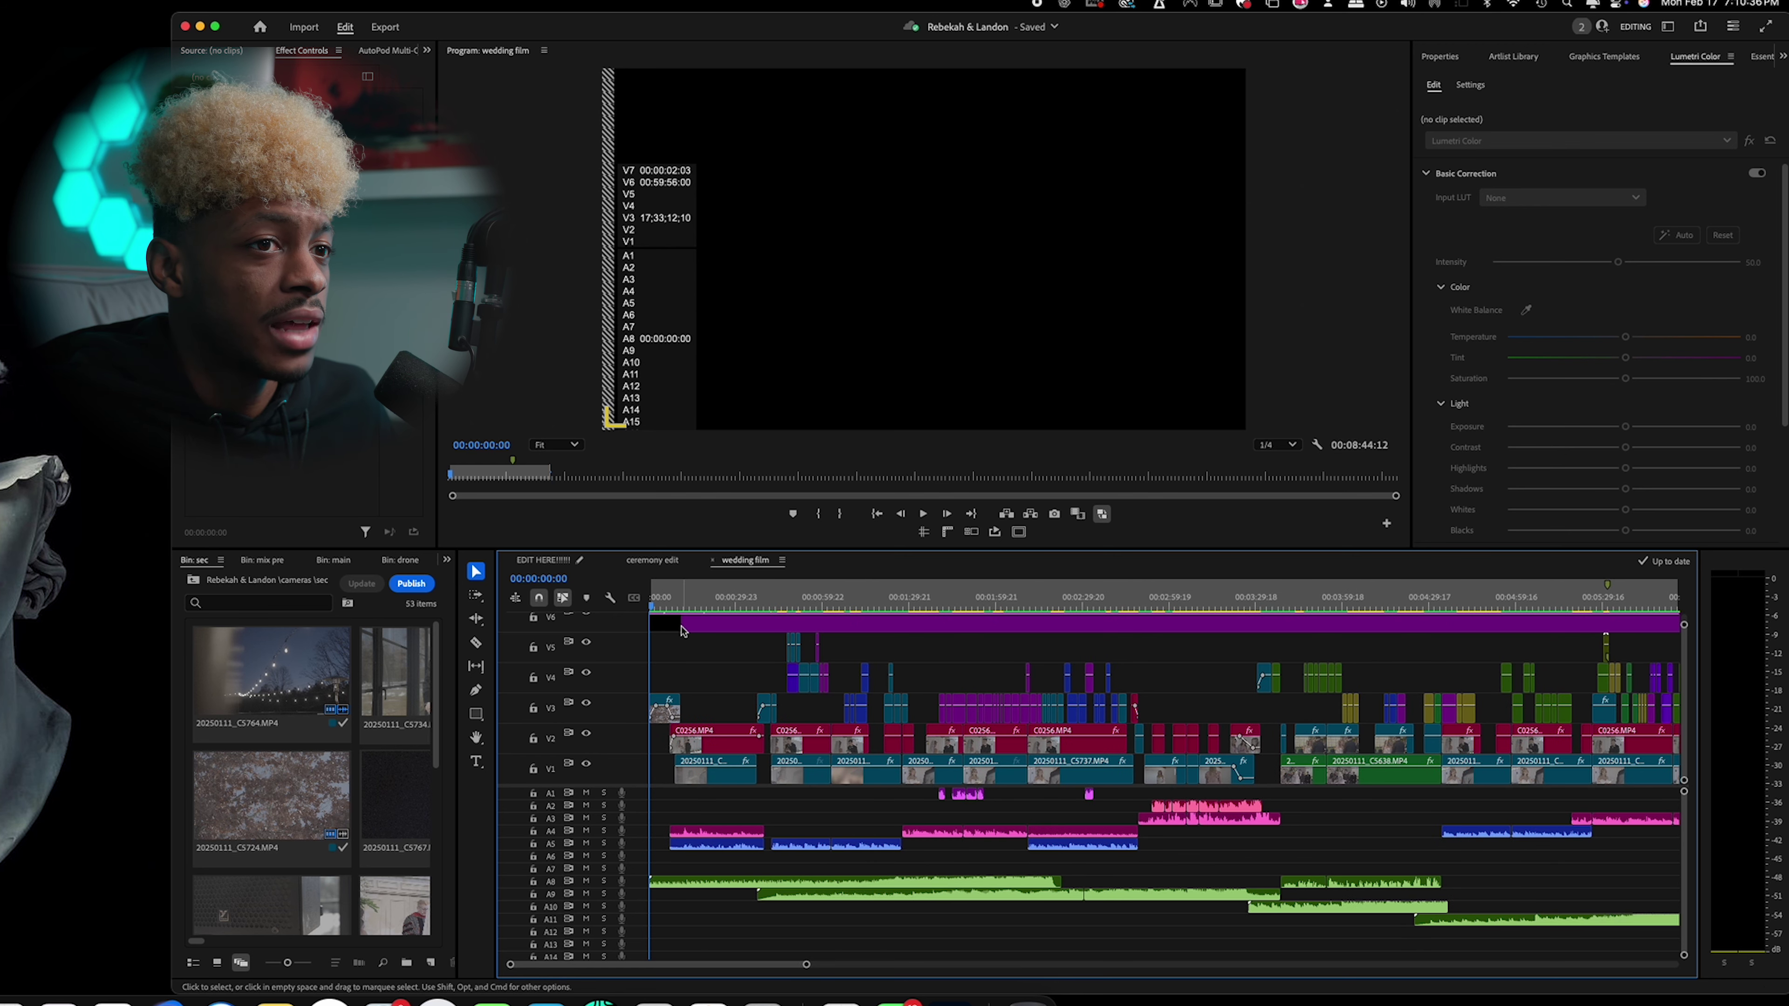
key(minus)
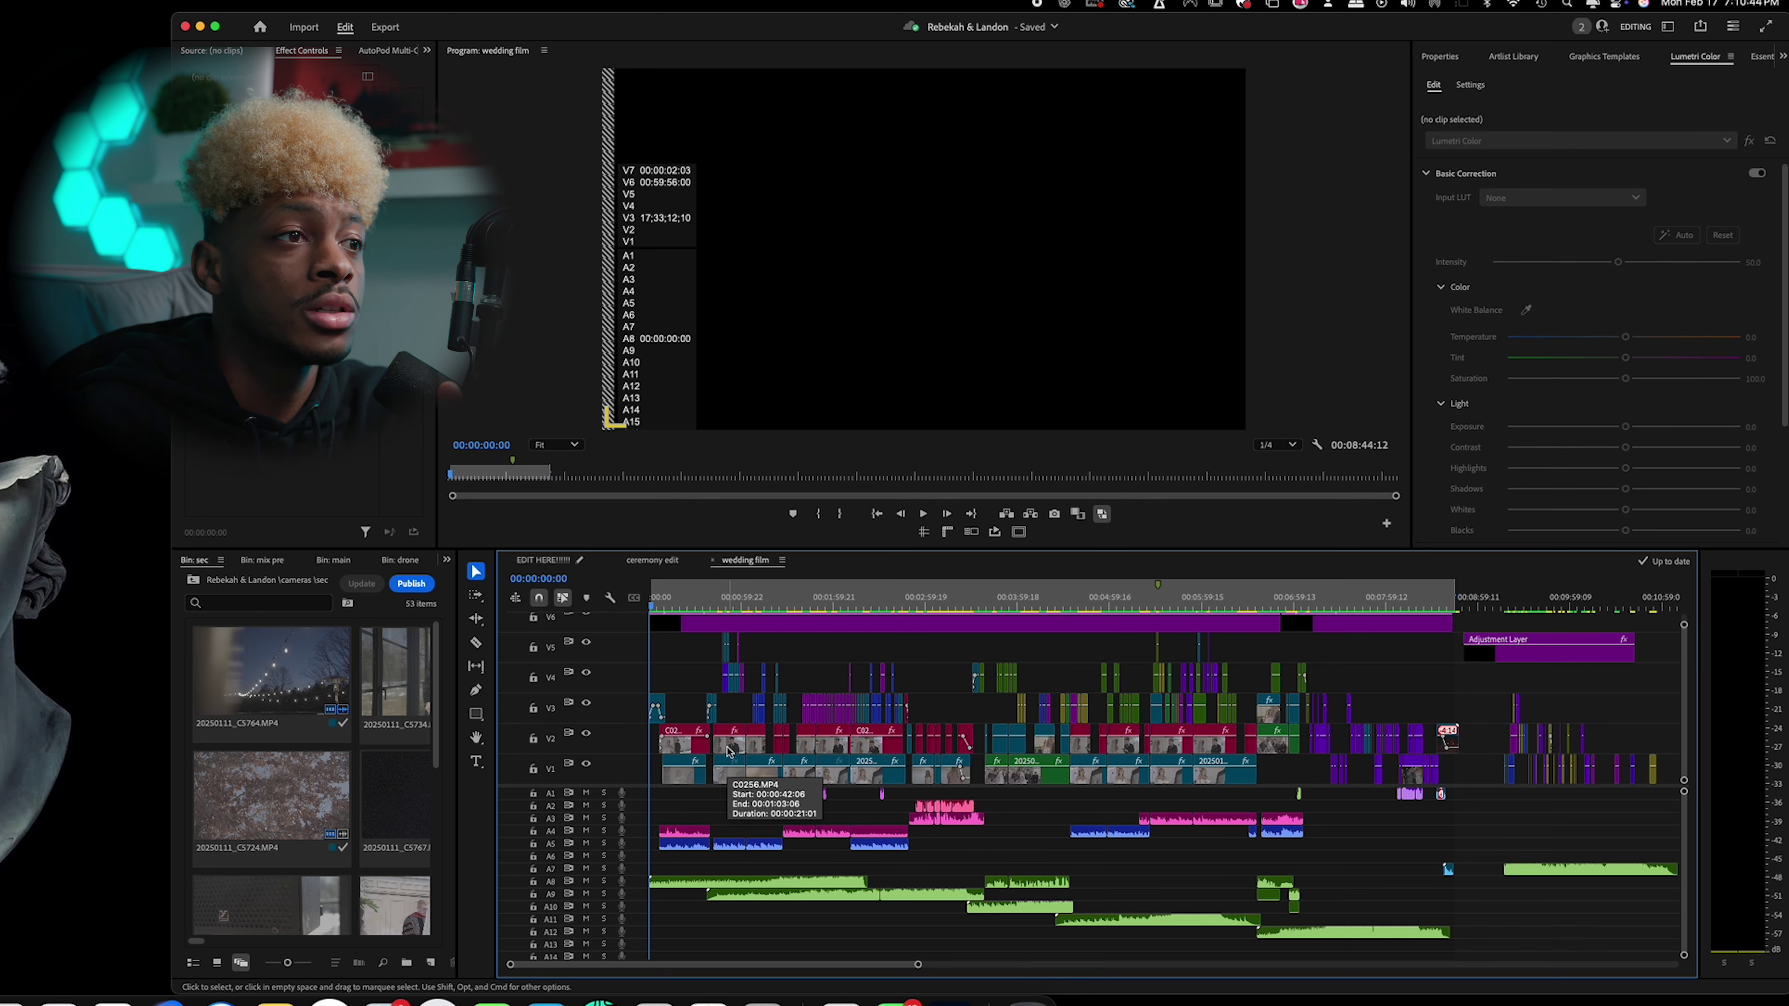
click(681, 604)
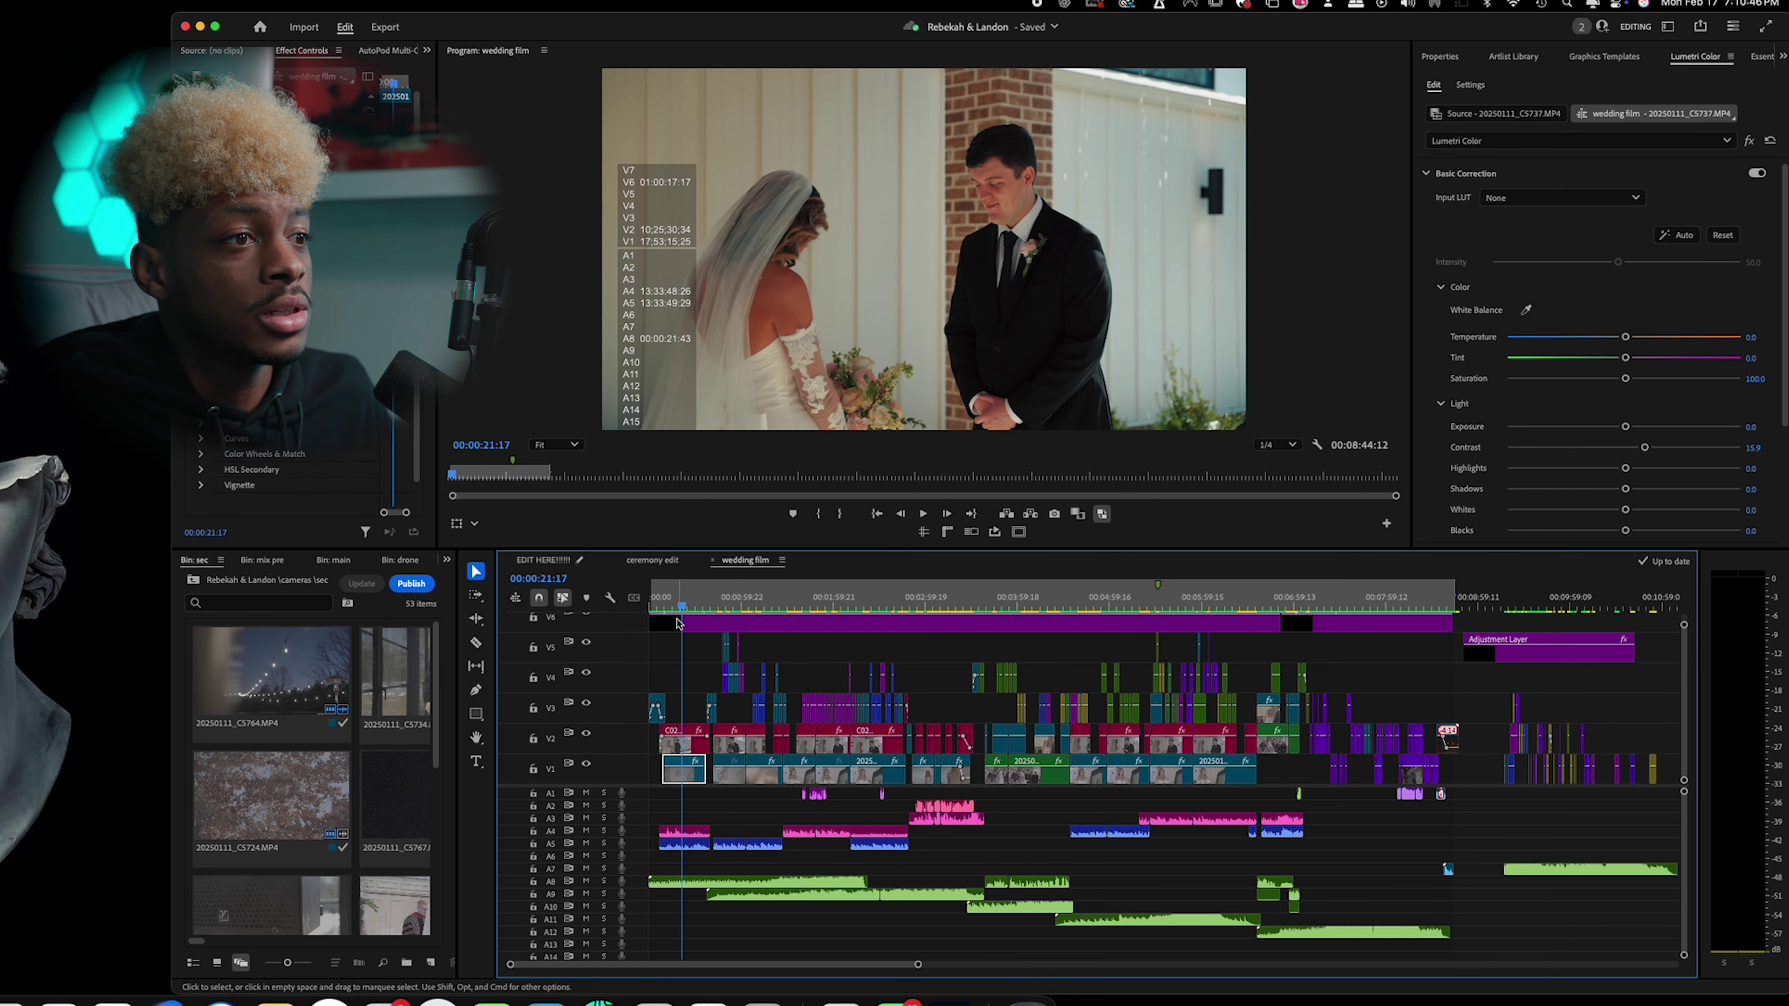
mouse_move(680, 604)
mouse_down()
mouse_move(666, 603)
mouse_move(687, 604)
mouse_up()
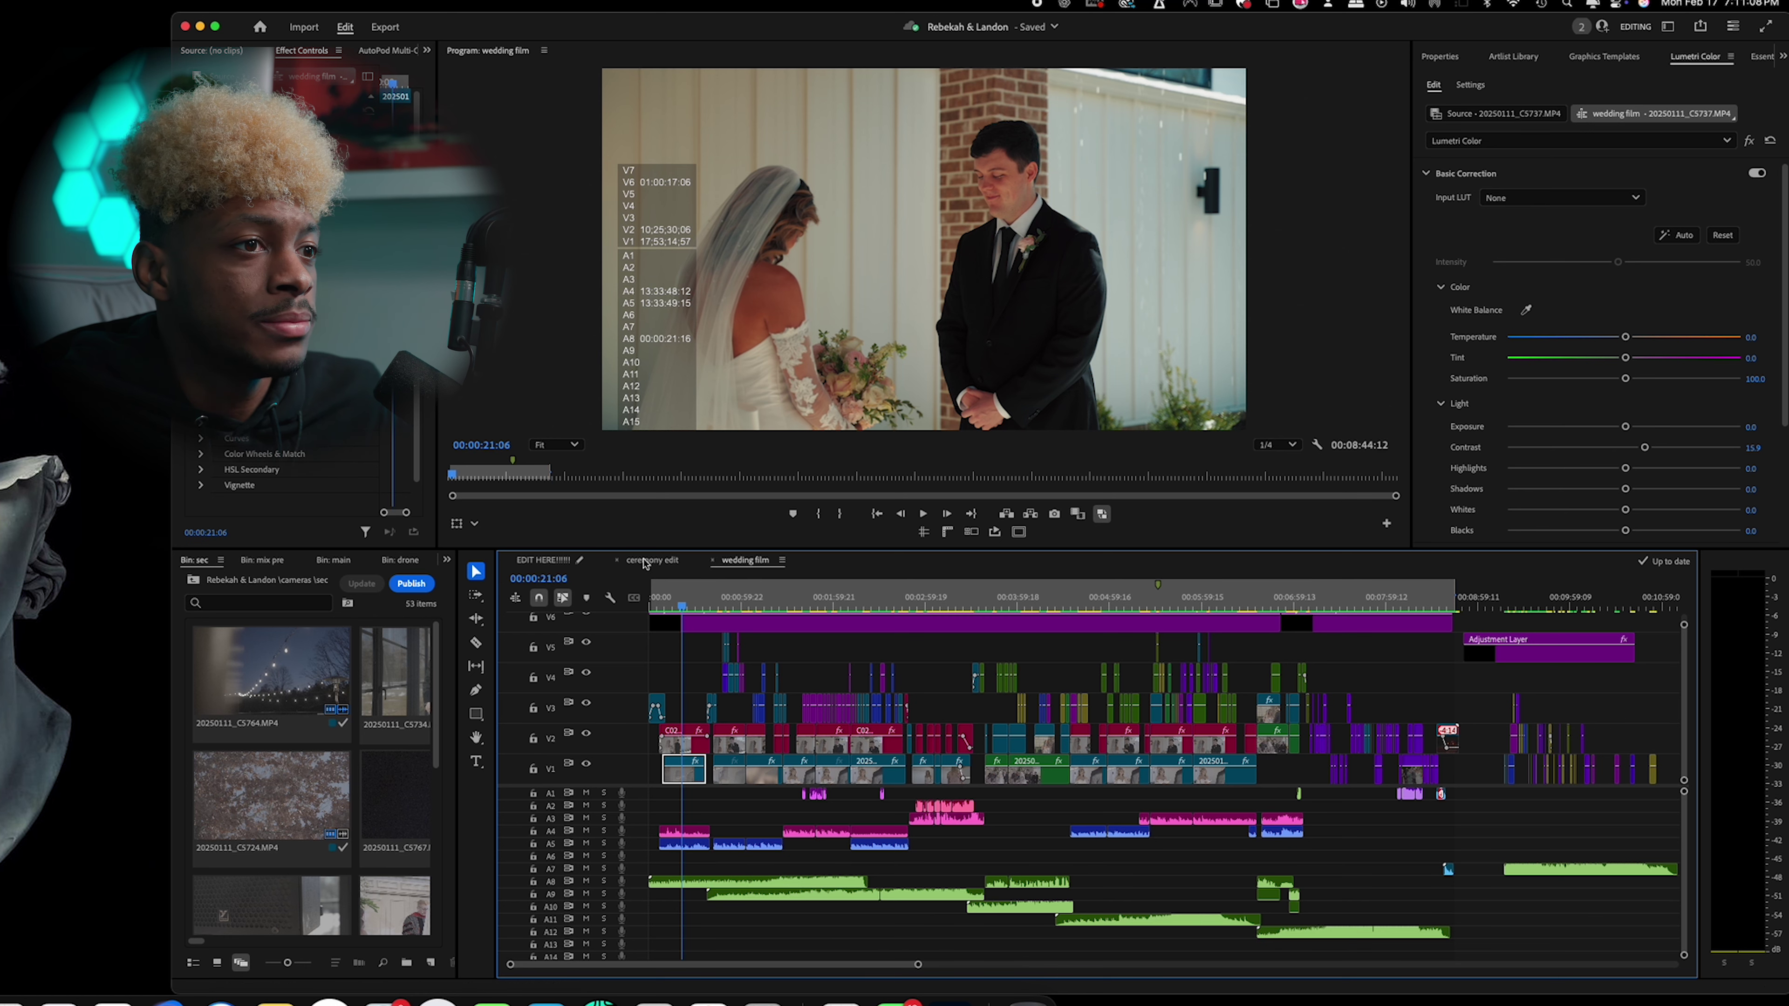
Return to the EDIT HERE!!!!!! sequence and play the groom's vows from 00:14:10:08.
click(546, 560)
drag(794, 605, 850, 604)
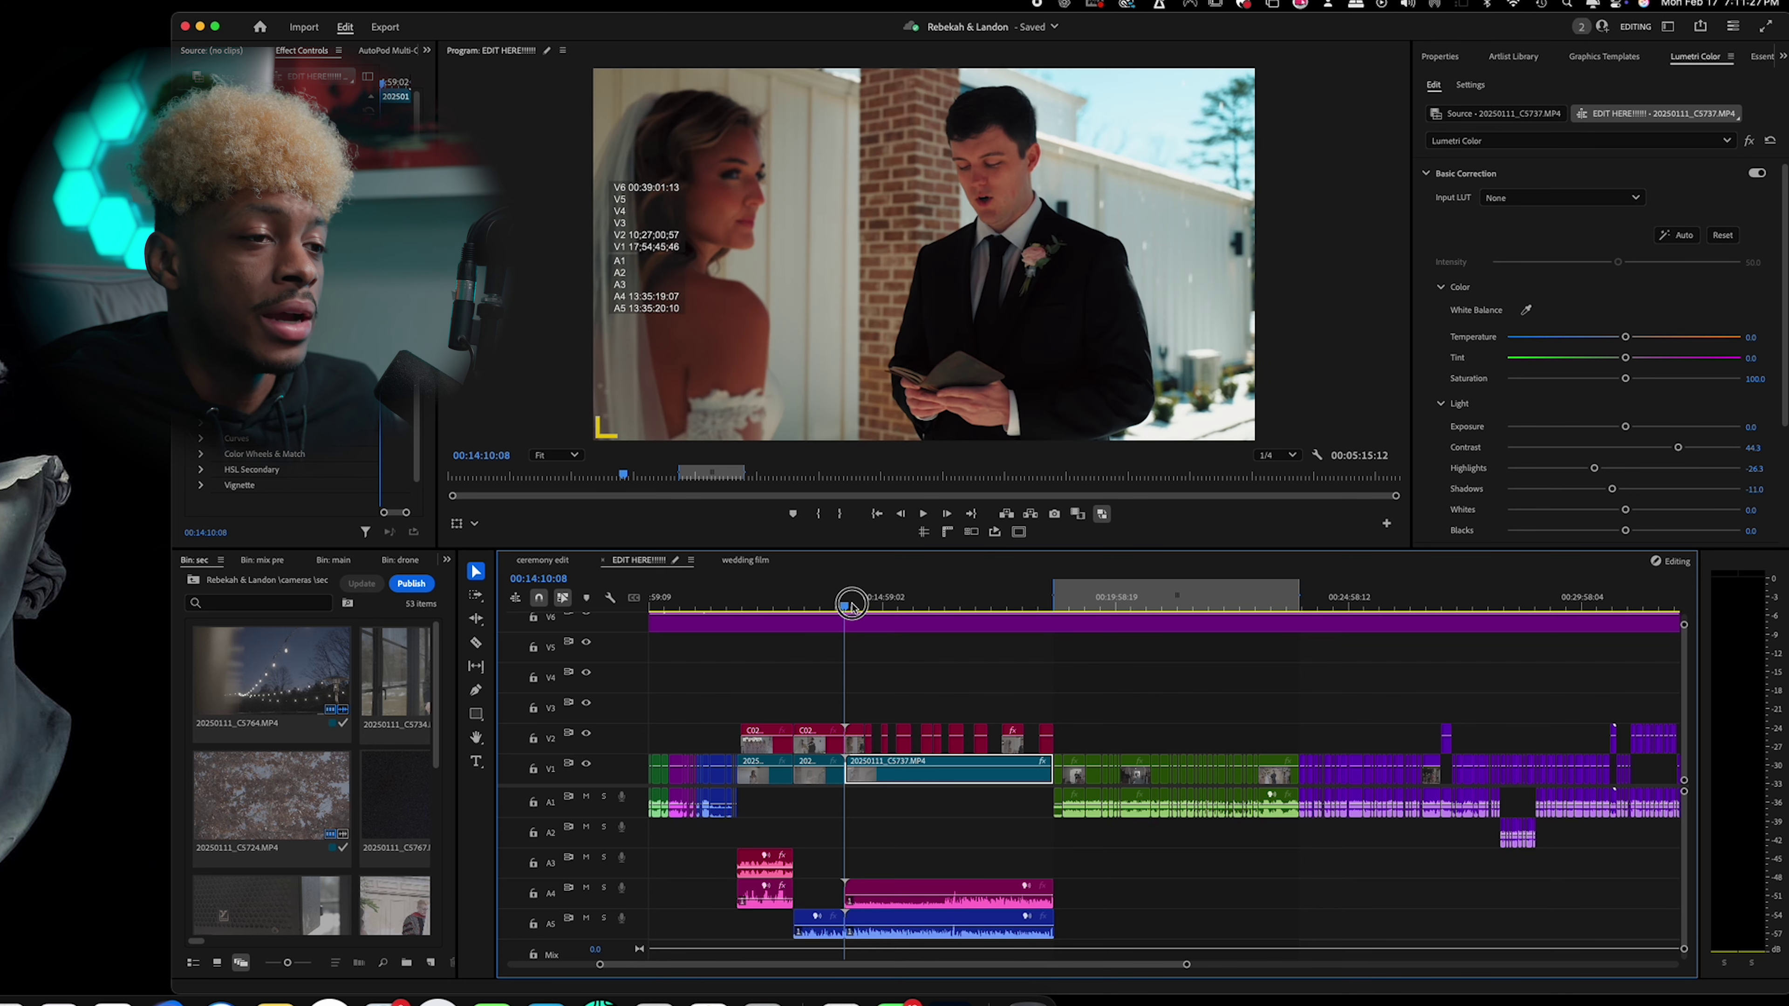
key(space)
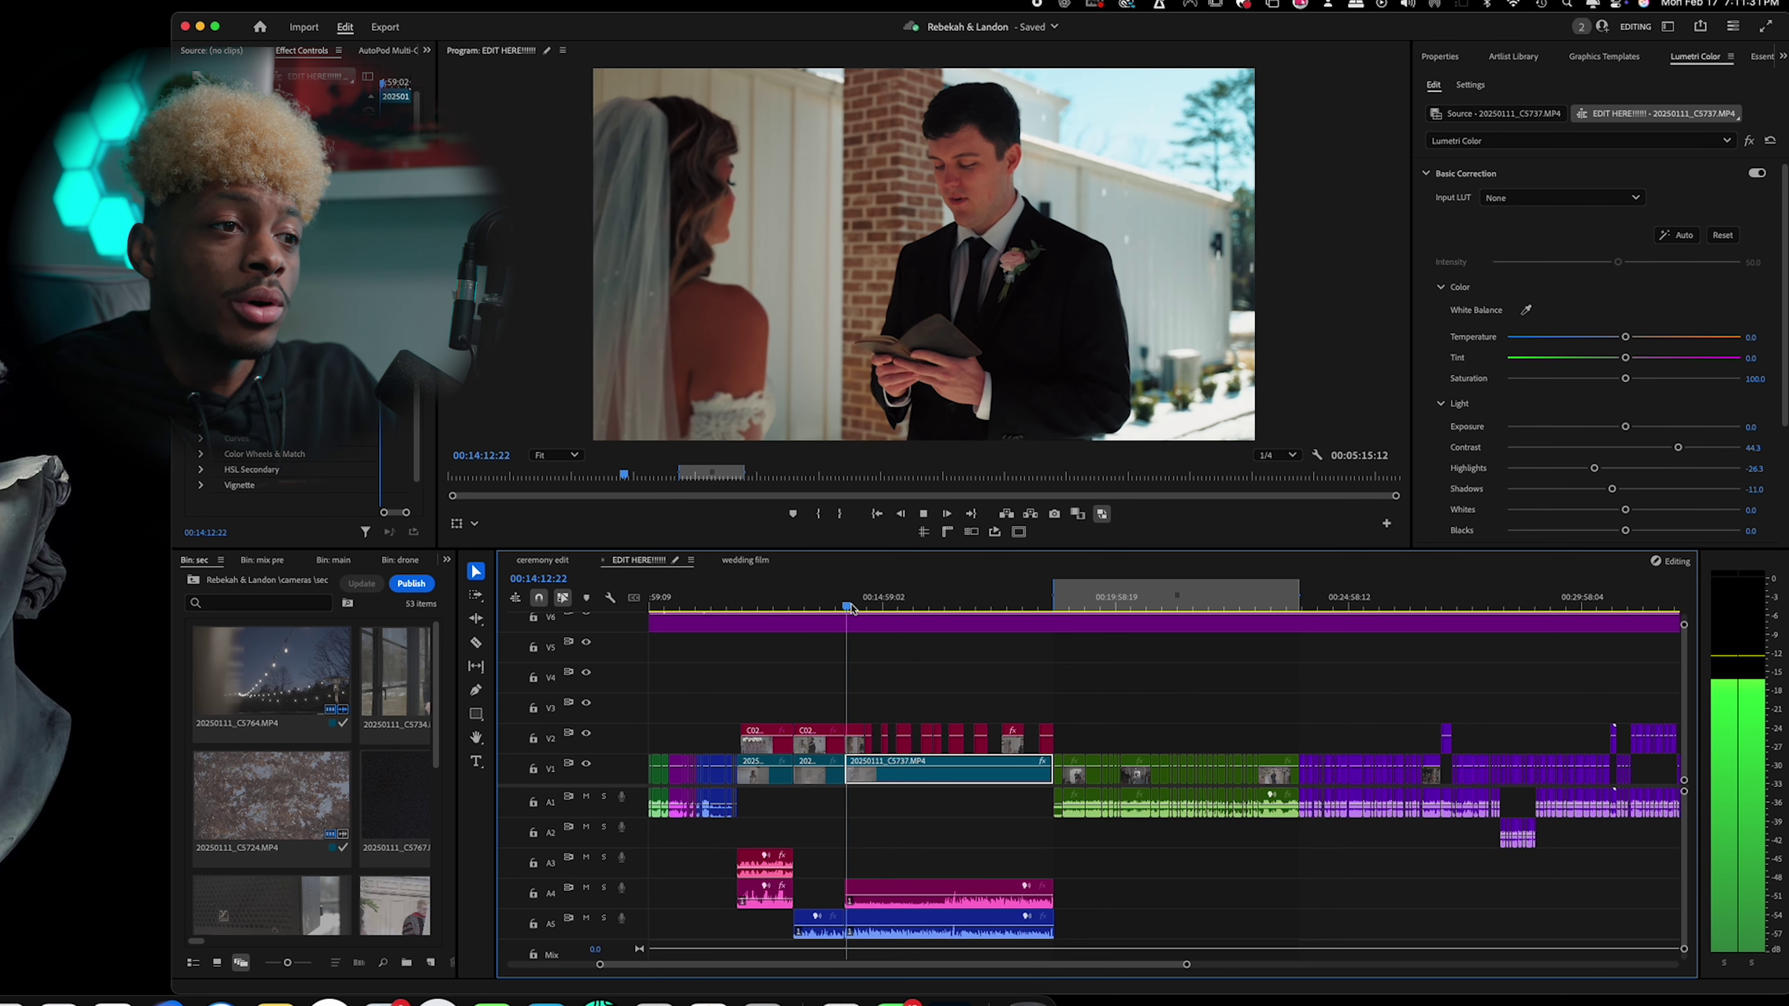
key(space)
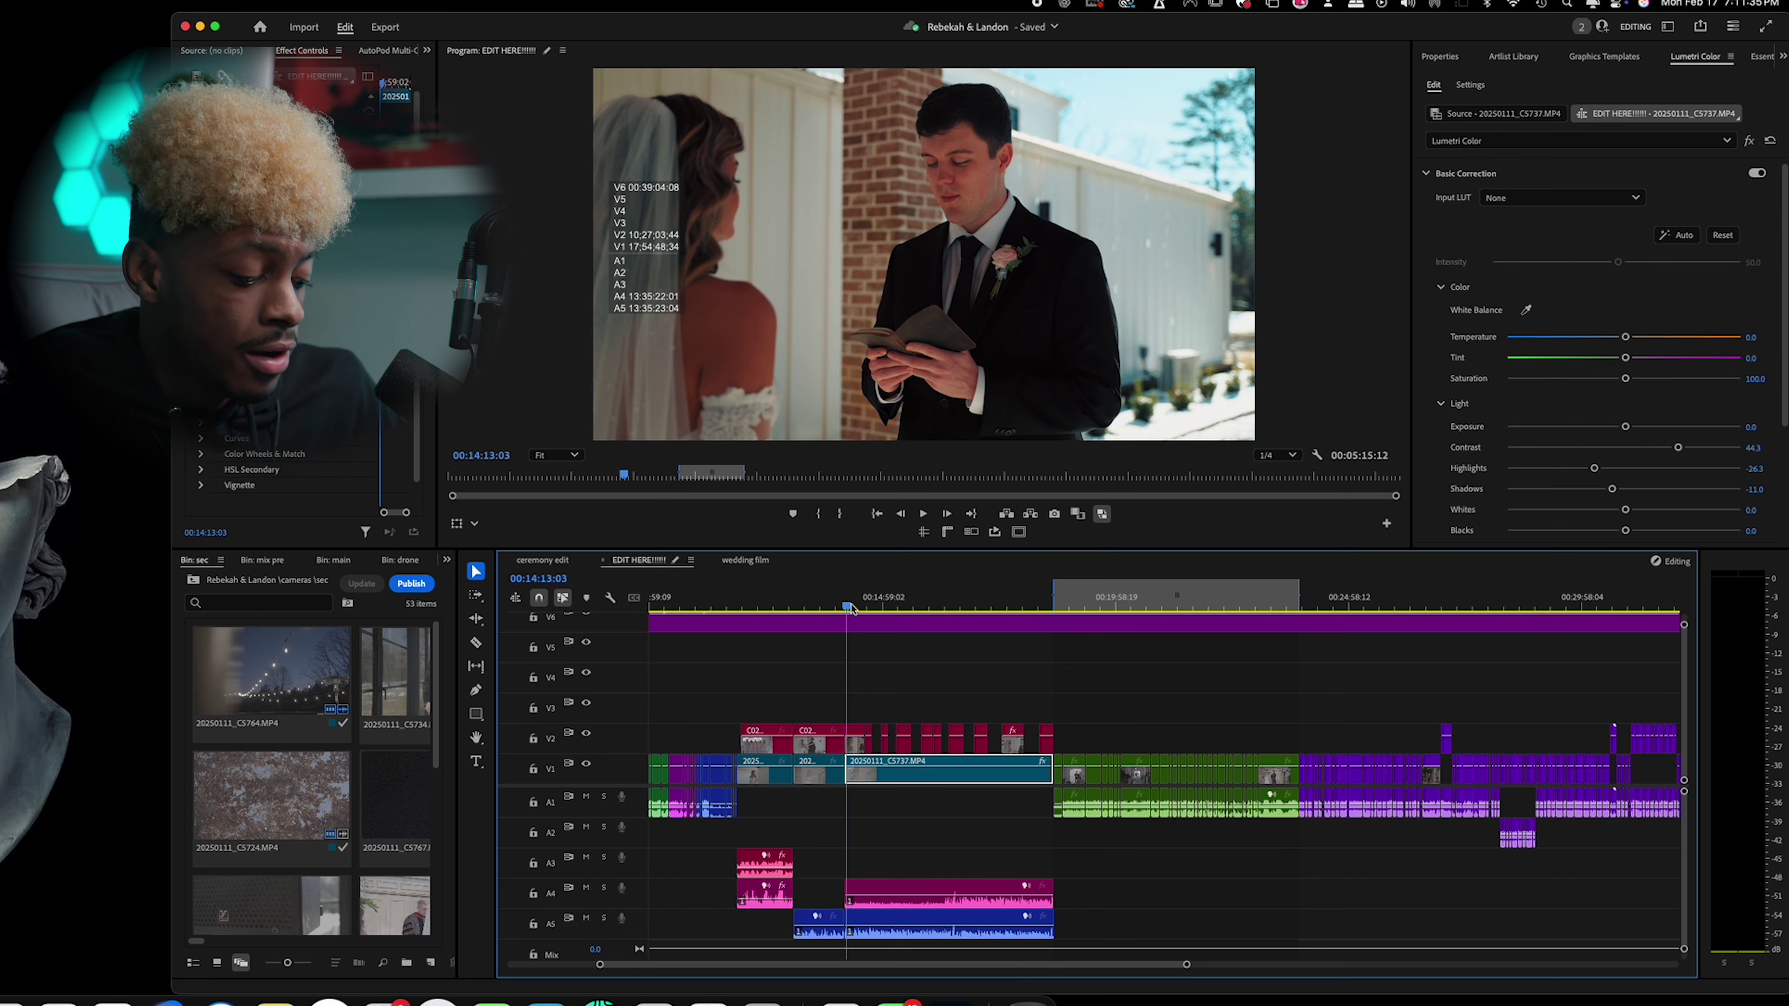
Step forward frame by frame to 00:14:13:11 in the vows clip and continue playback to about 00:14:19:11.
key(Right)
key(Right)
key(Right)
key(Right)
key(Right)
key(Right)
key(Right)
key(Right)
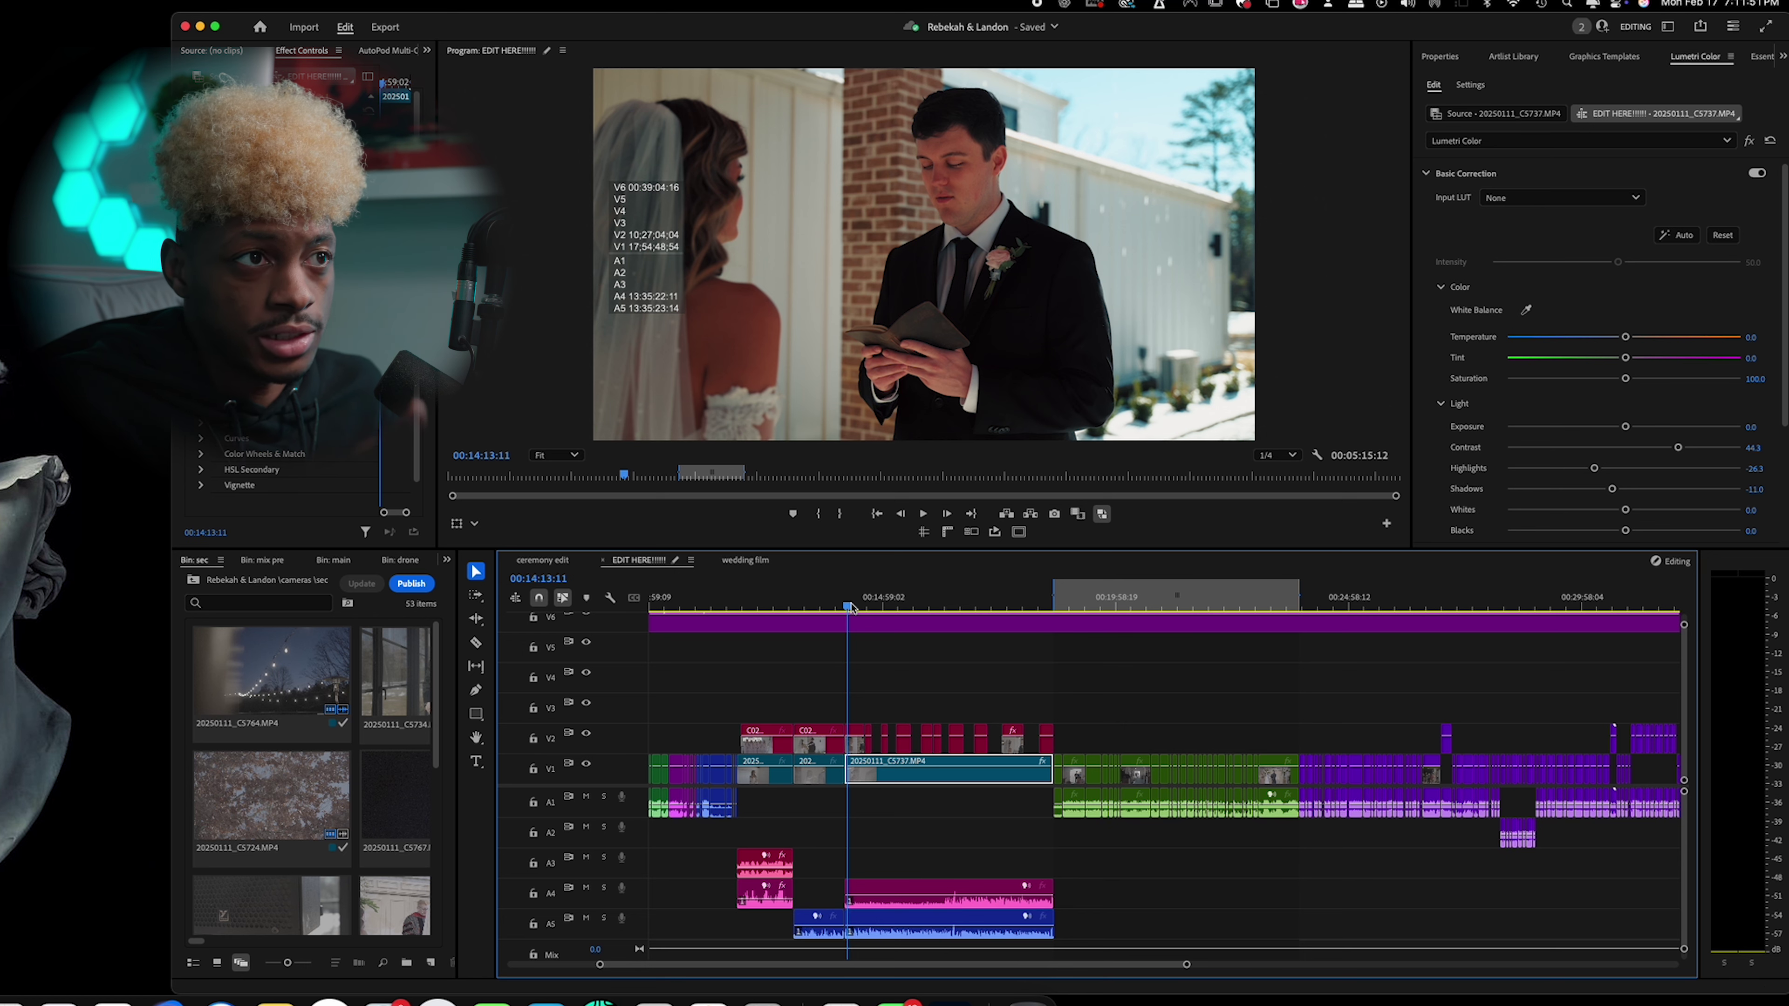
key(space)
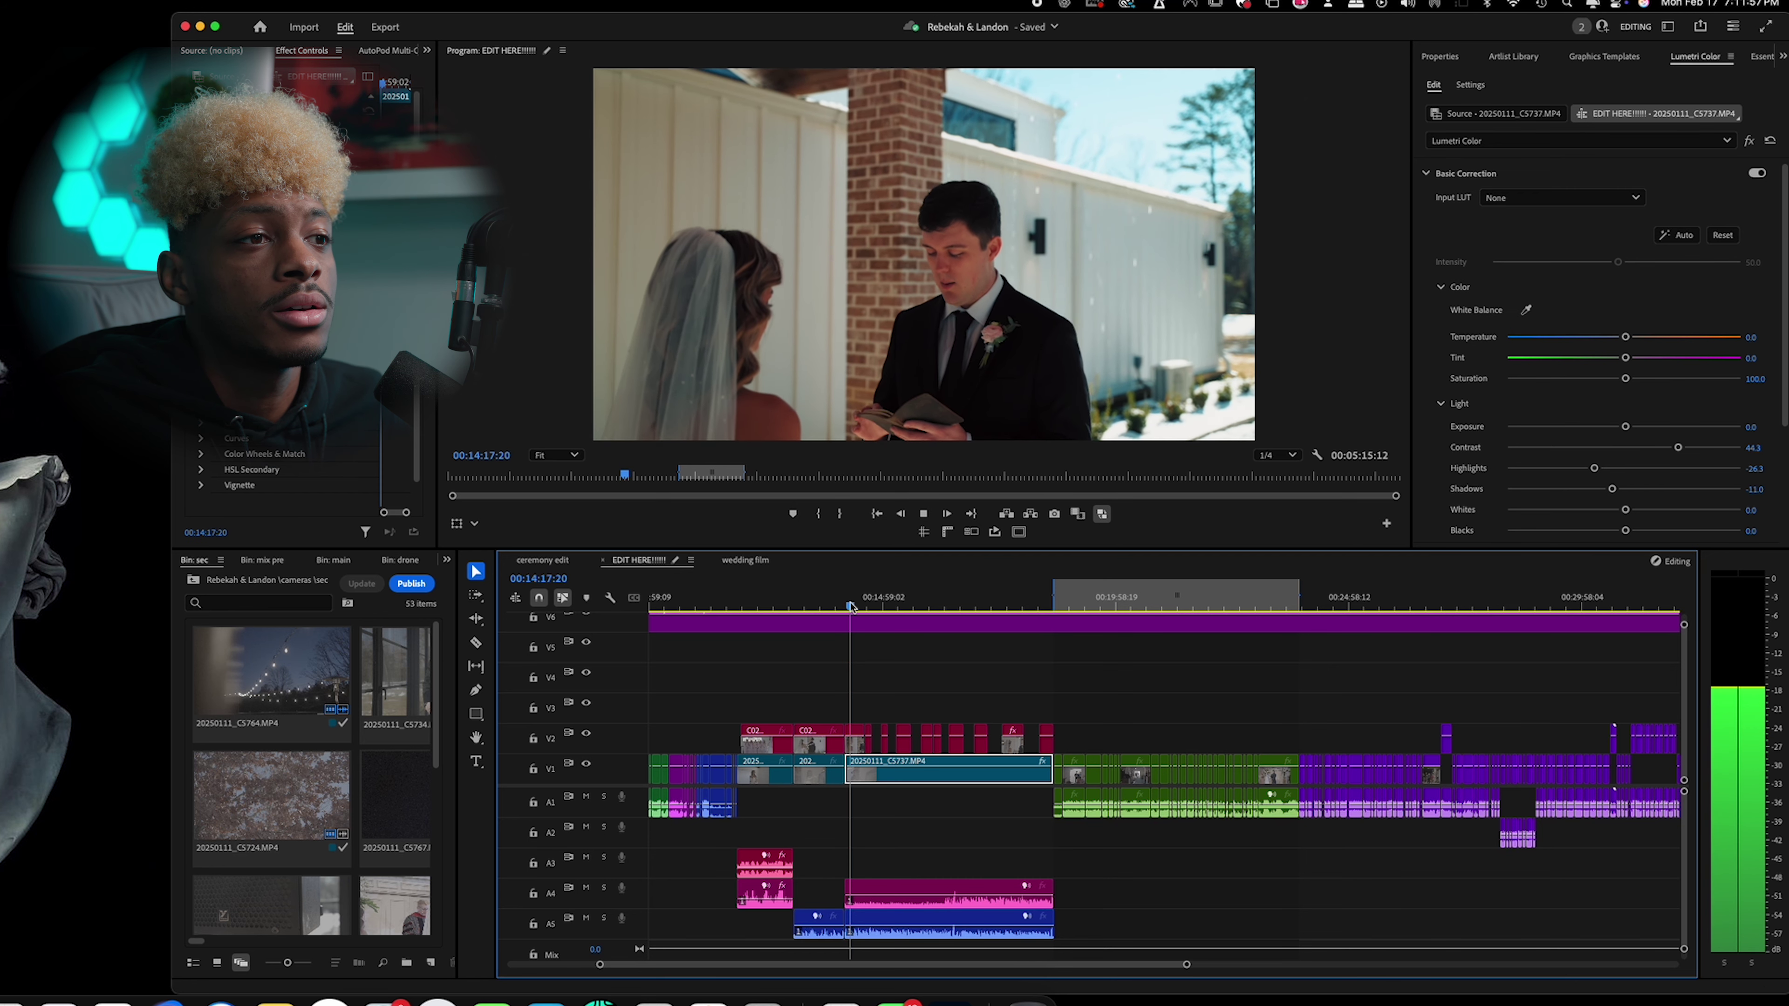
click(851, 606)
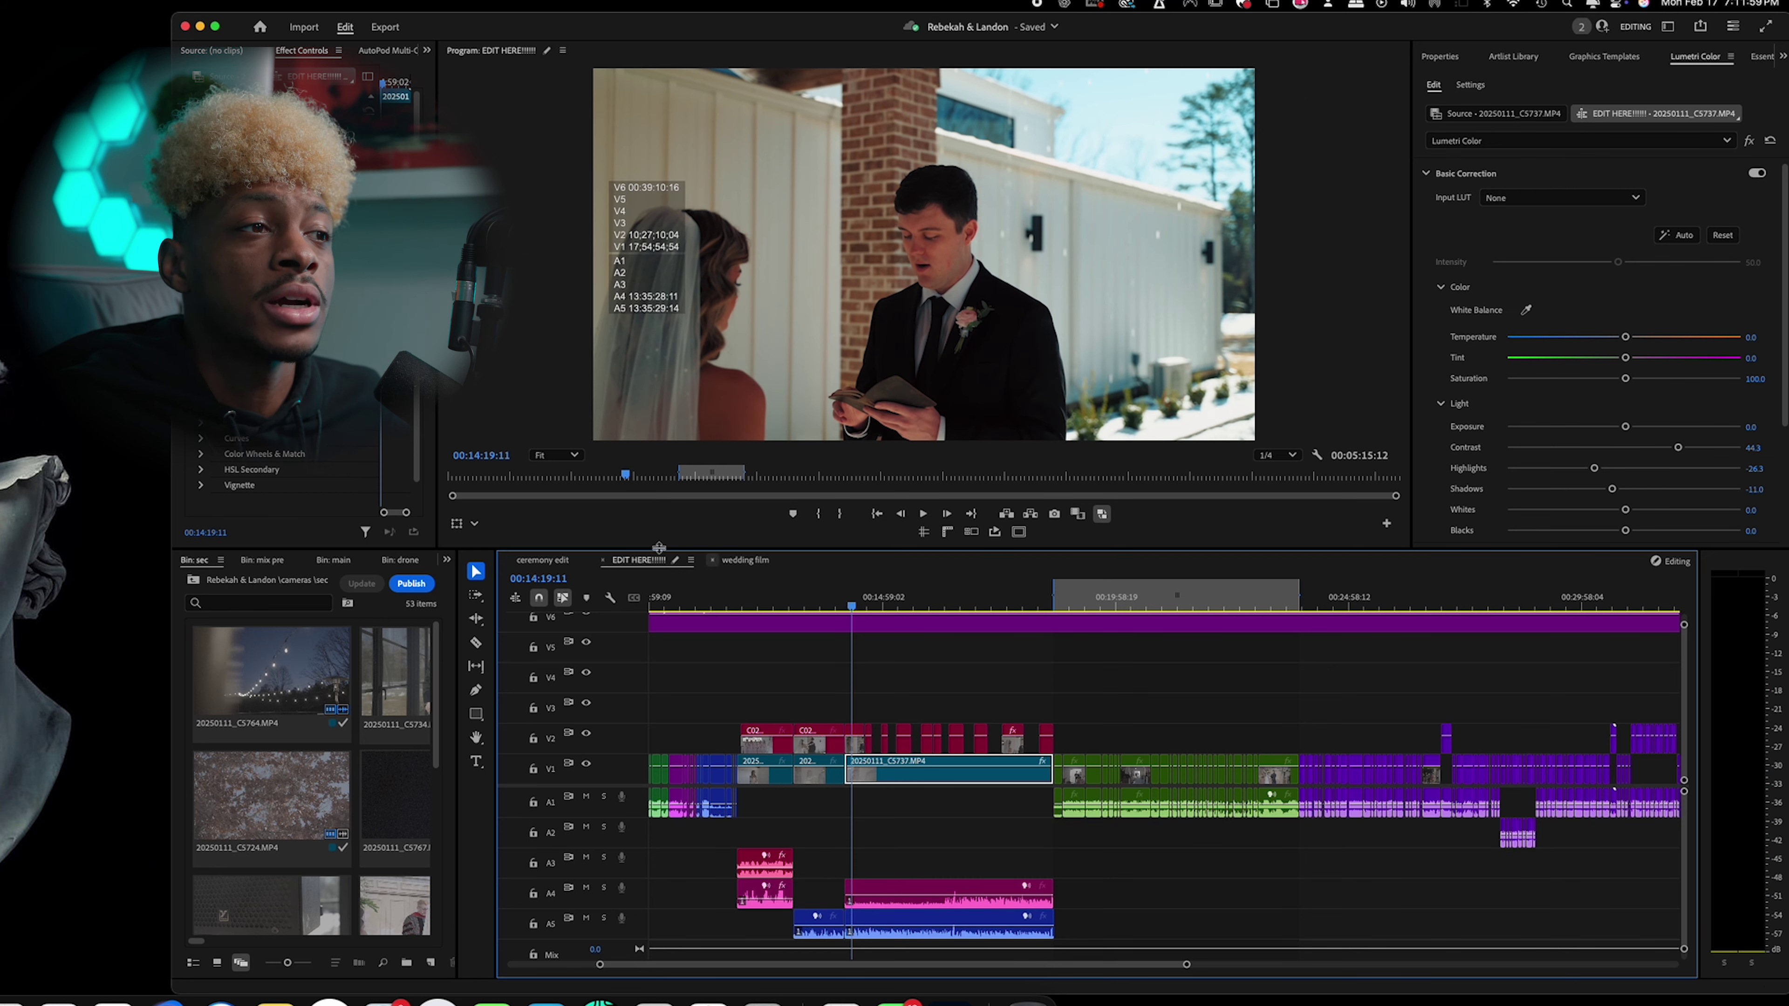
View the ceremony edit sequence, and play the first-look scene of the wedding film sequence from 00:00:11:03.
click(561, 567)
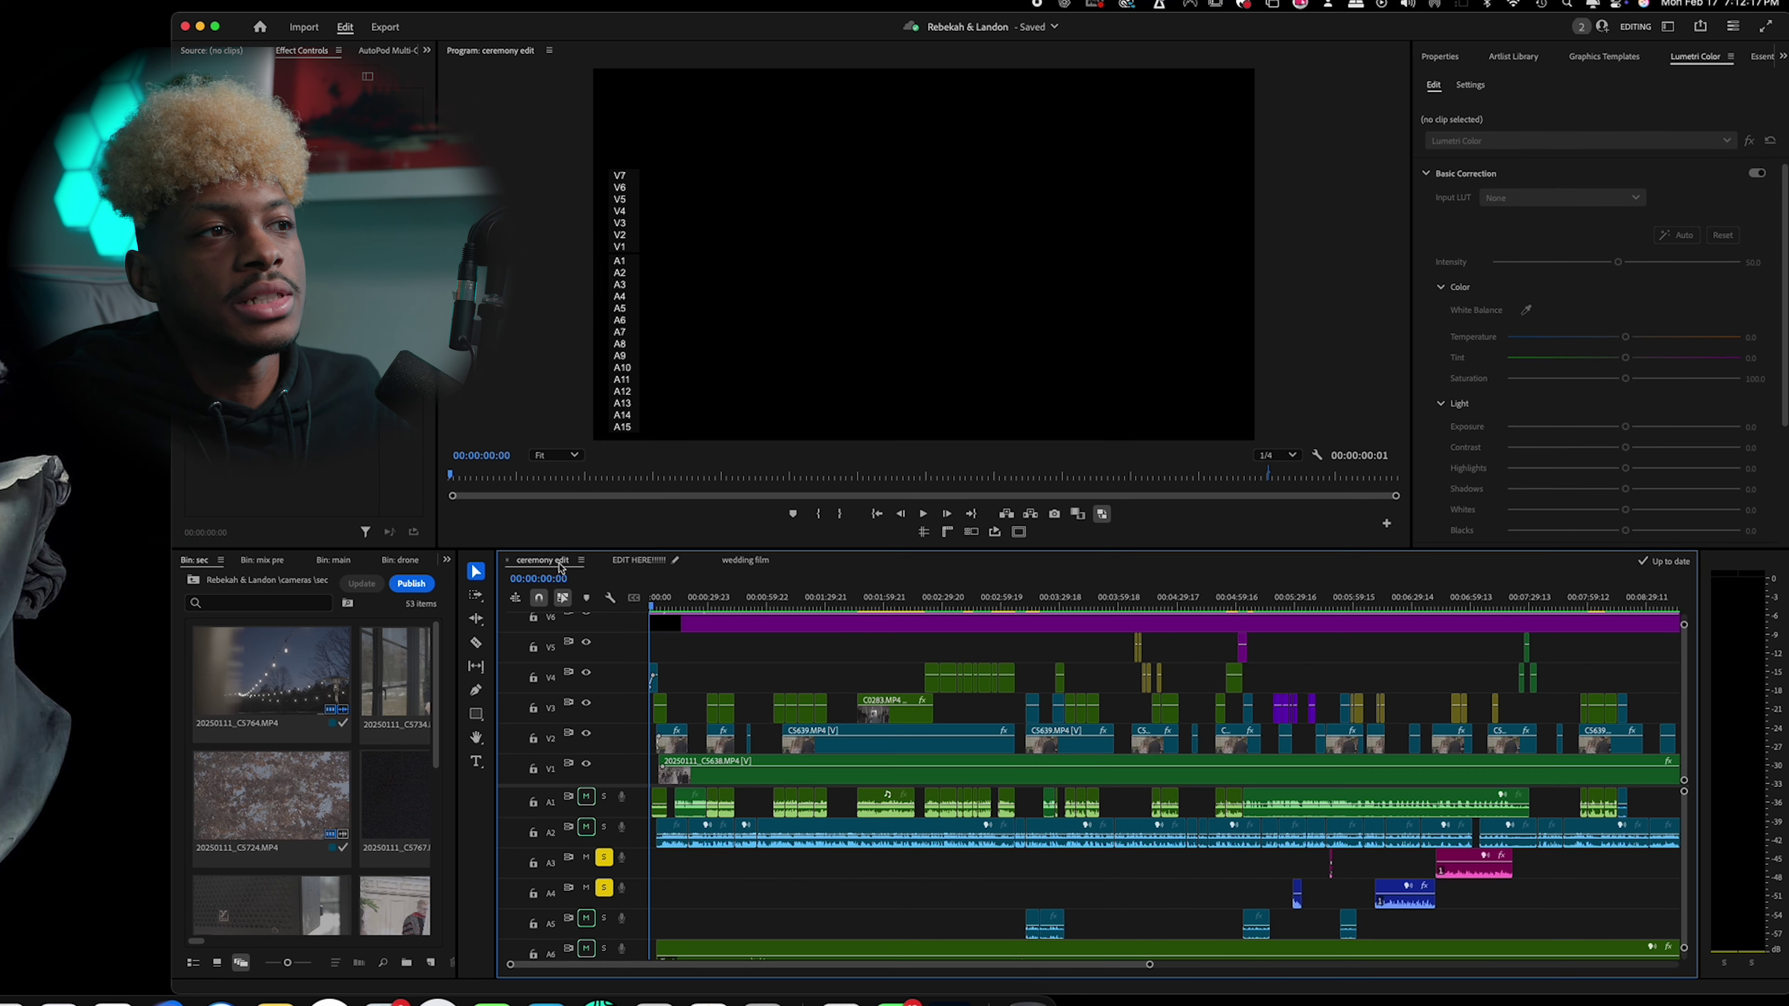
click(737, 568)
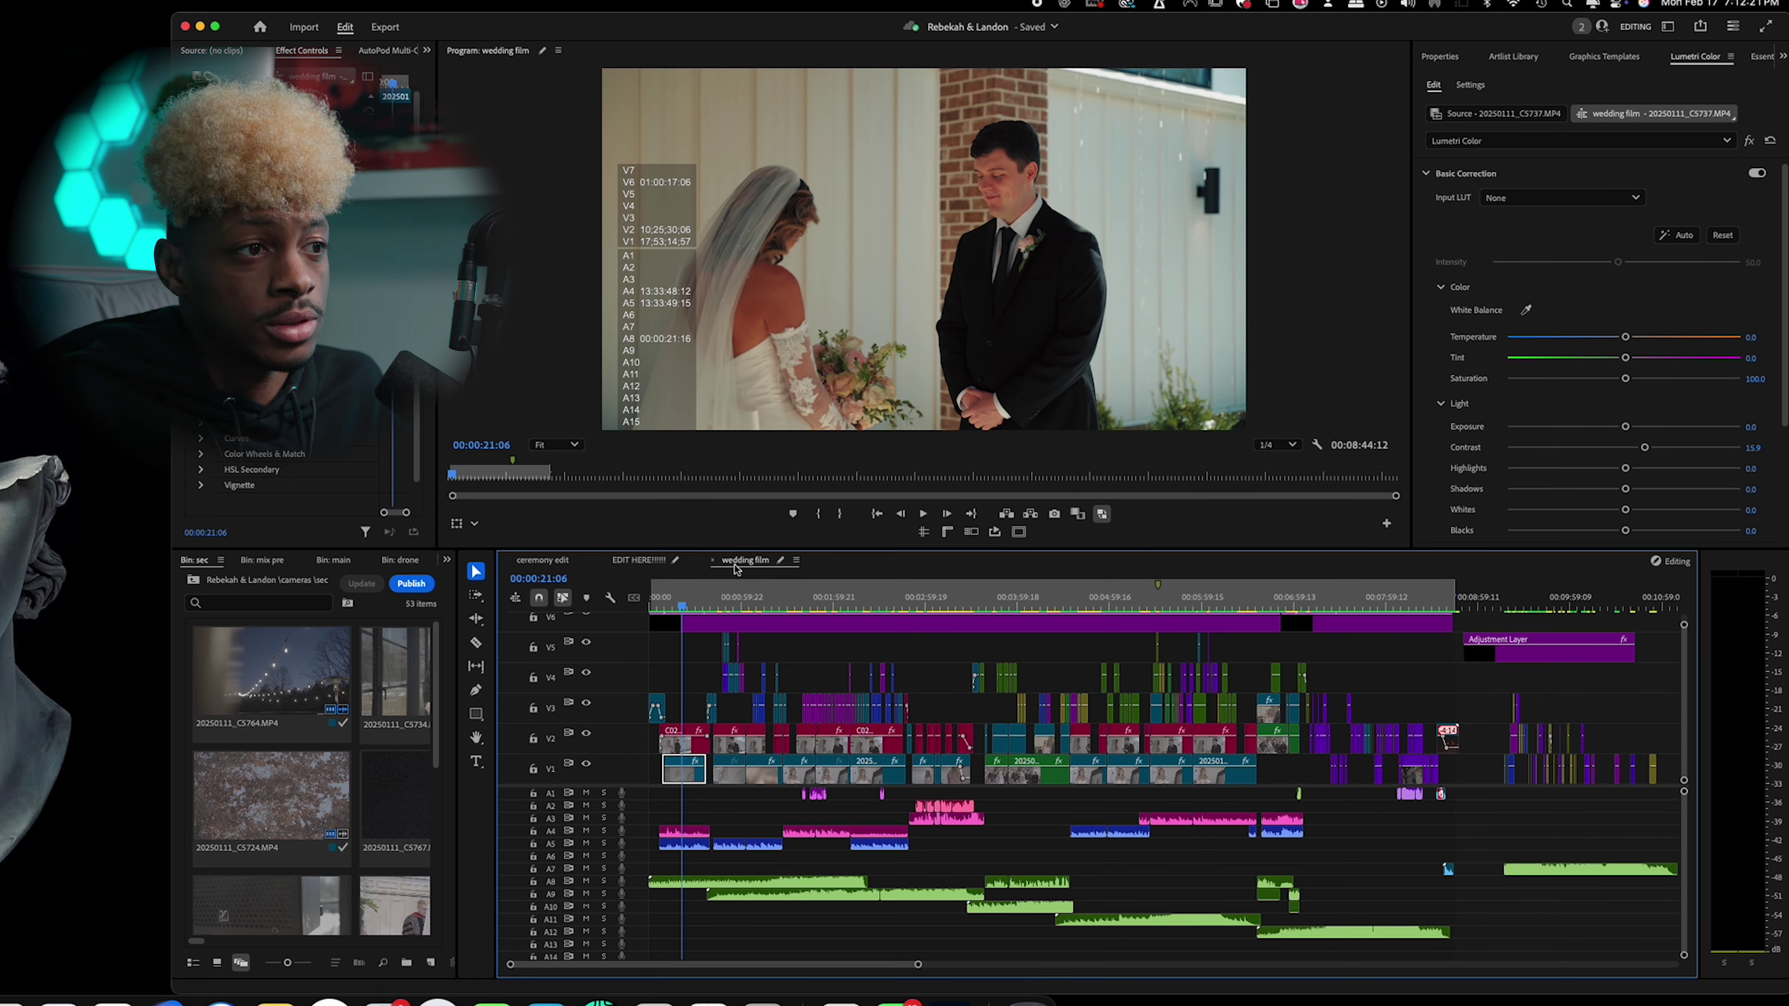
click(667, 606)
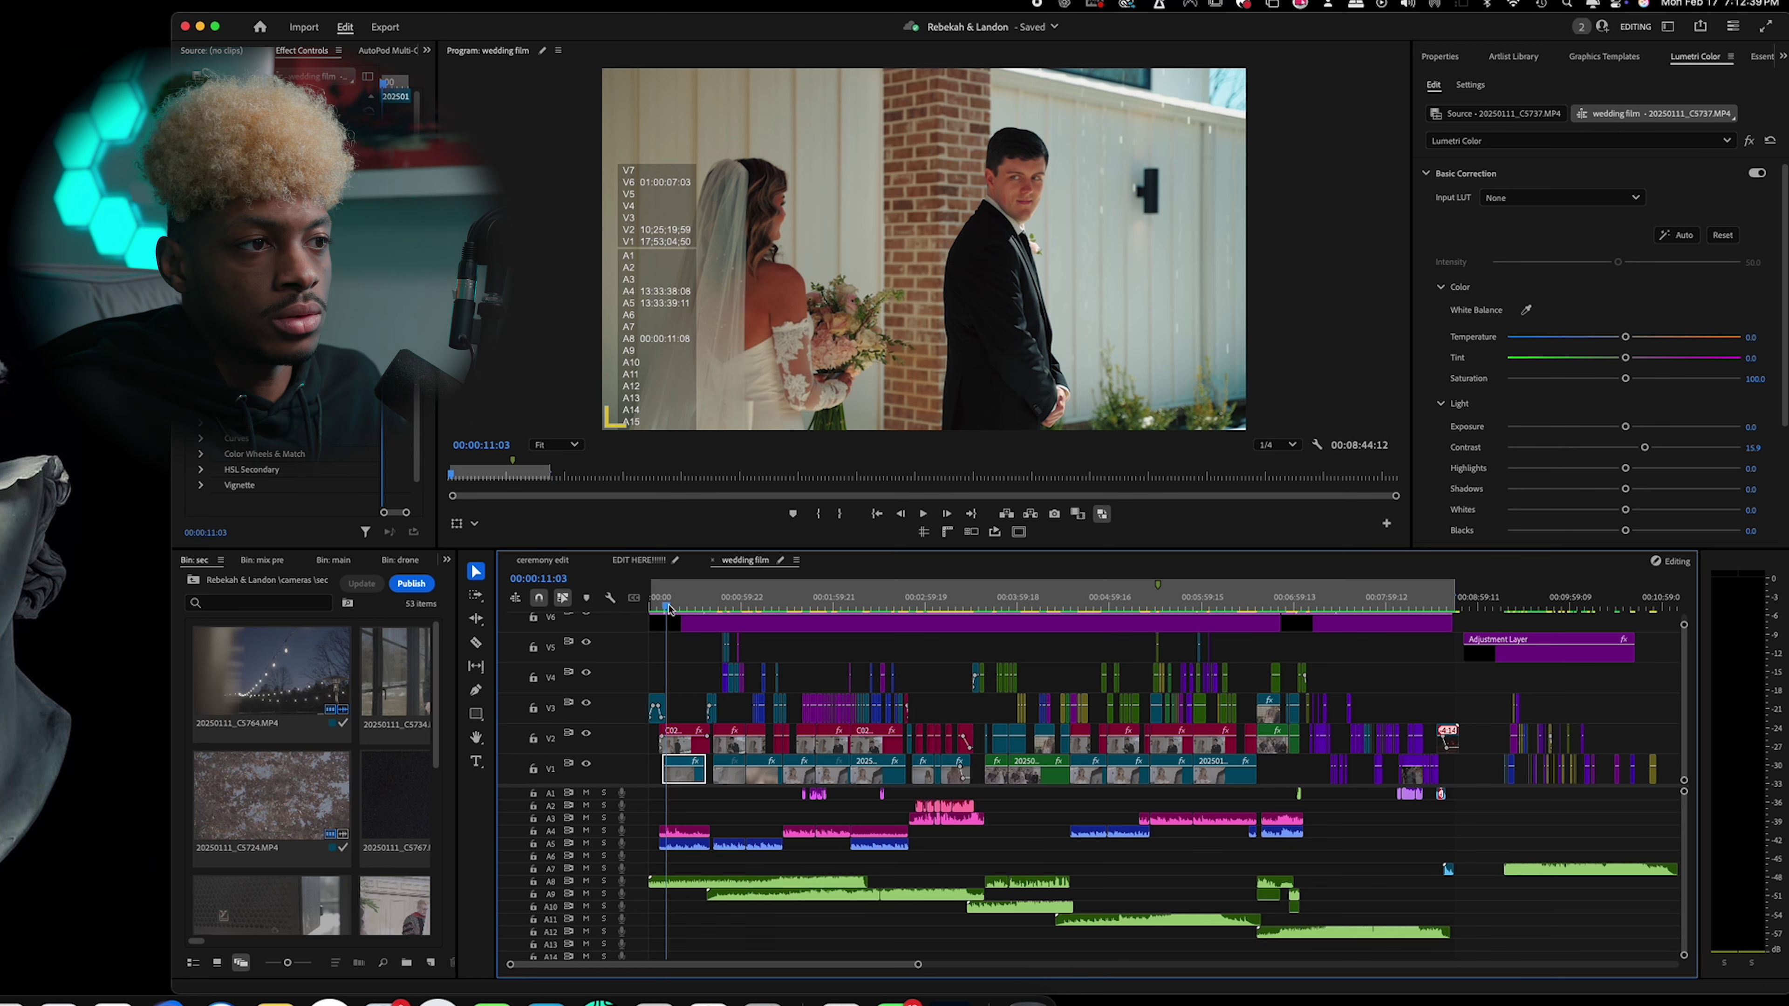
key(space)
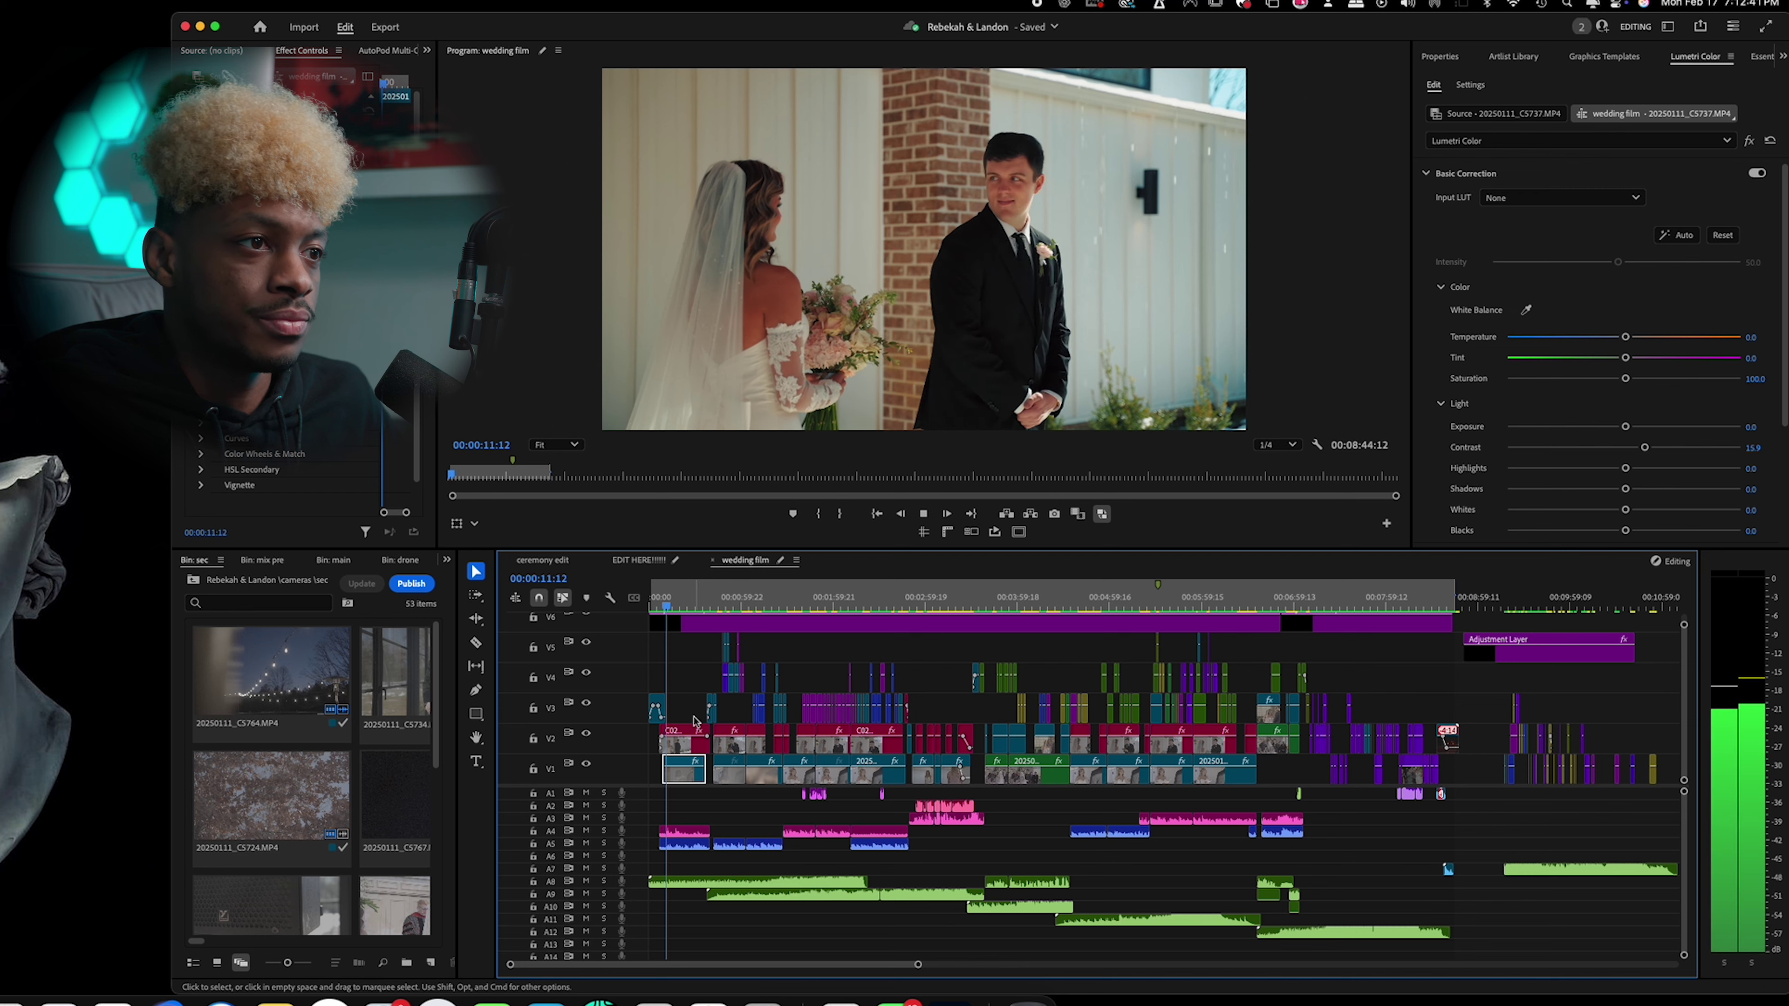
key(space)
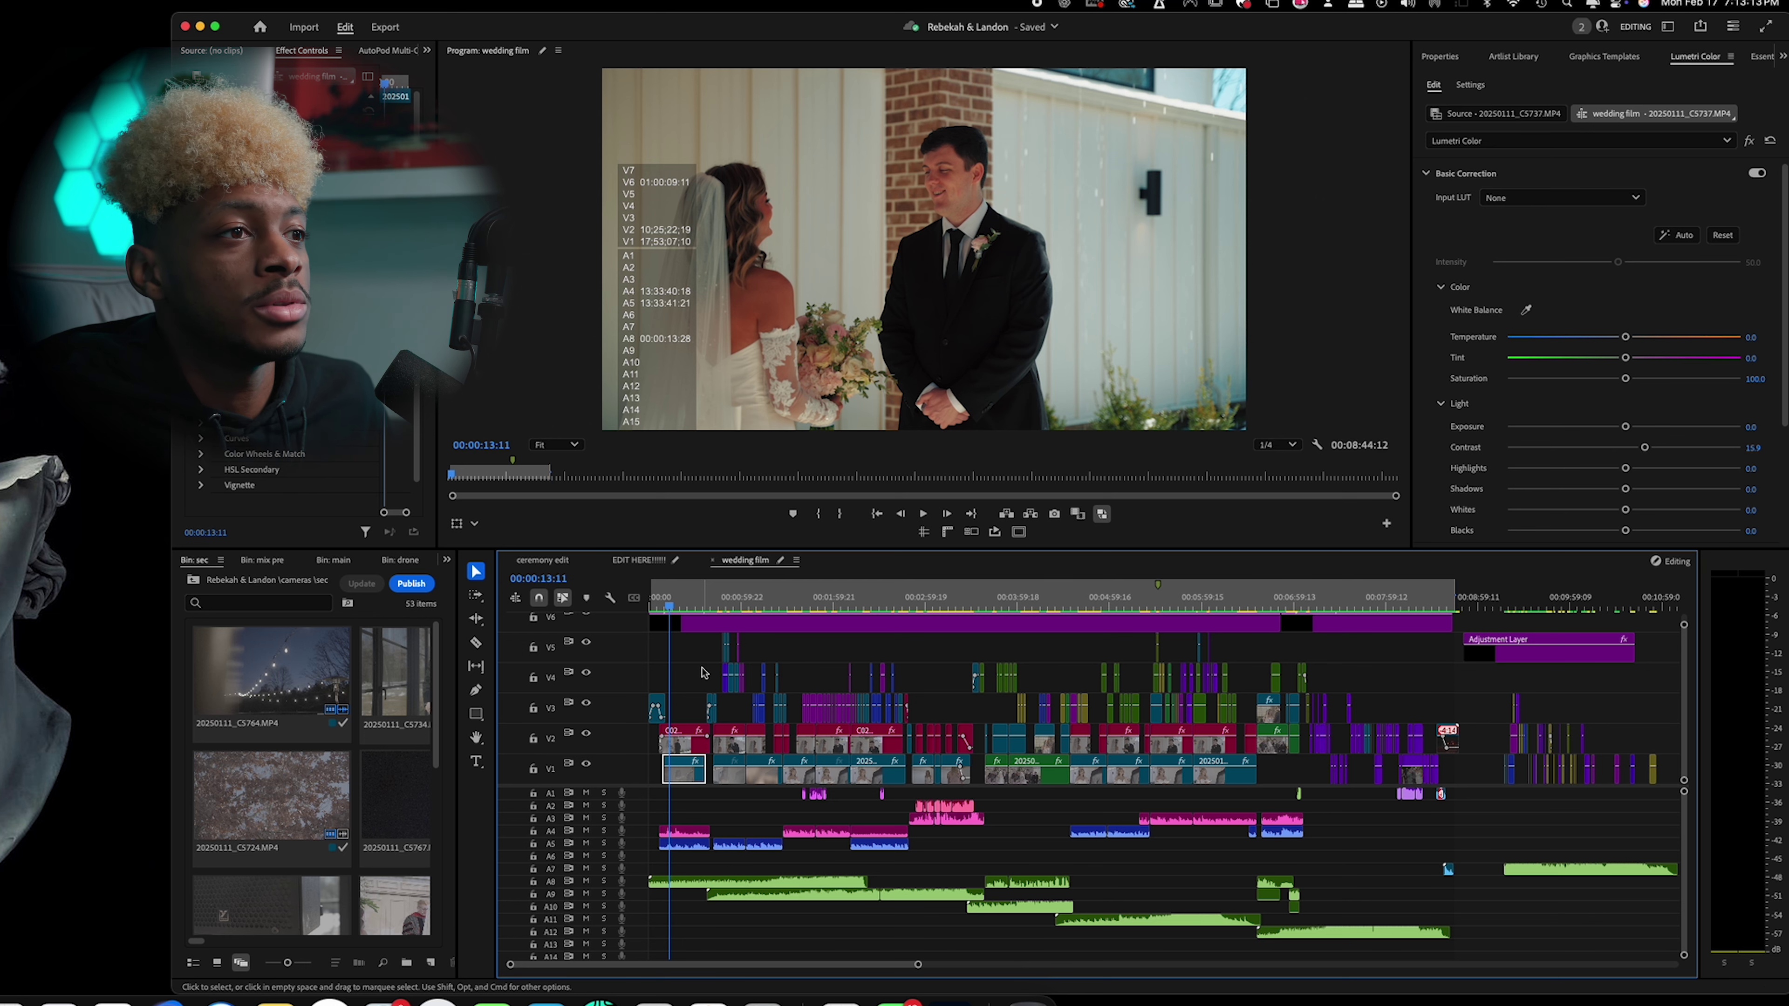
Play the venue sign and aerial venue shots in the wedding film from about 00:00:42.
click(717, 606)
key(space)
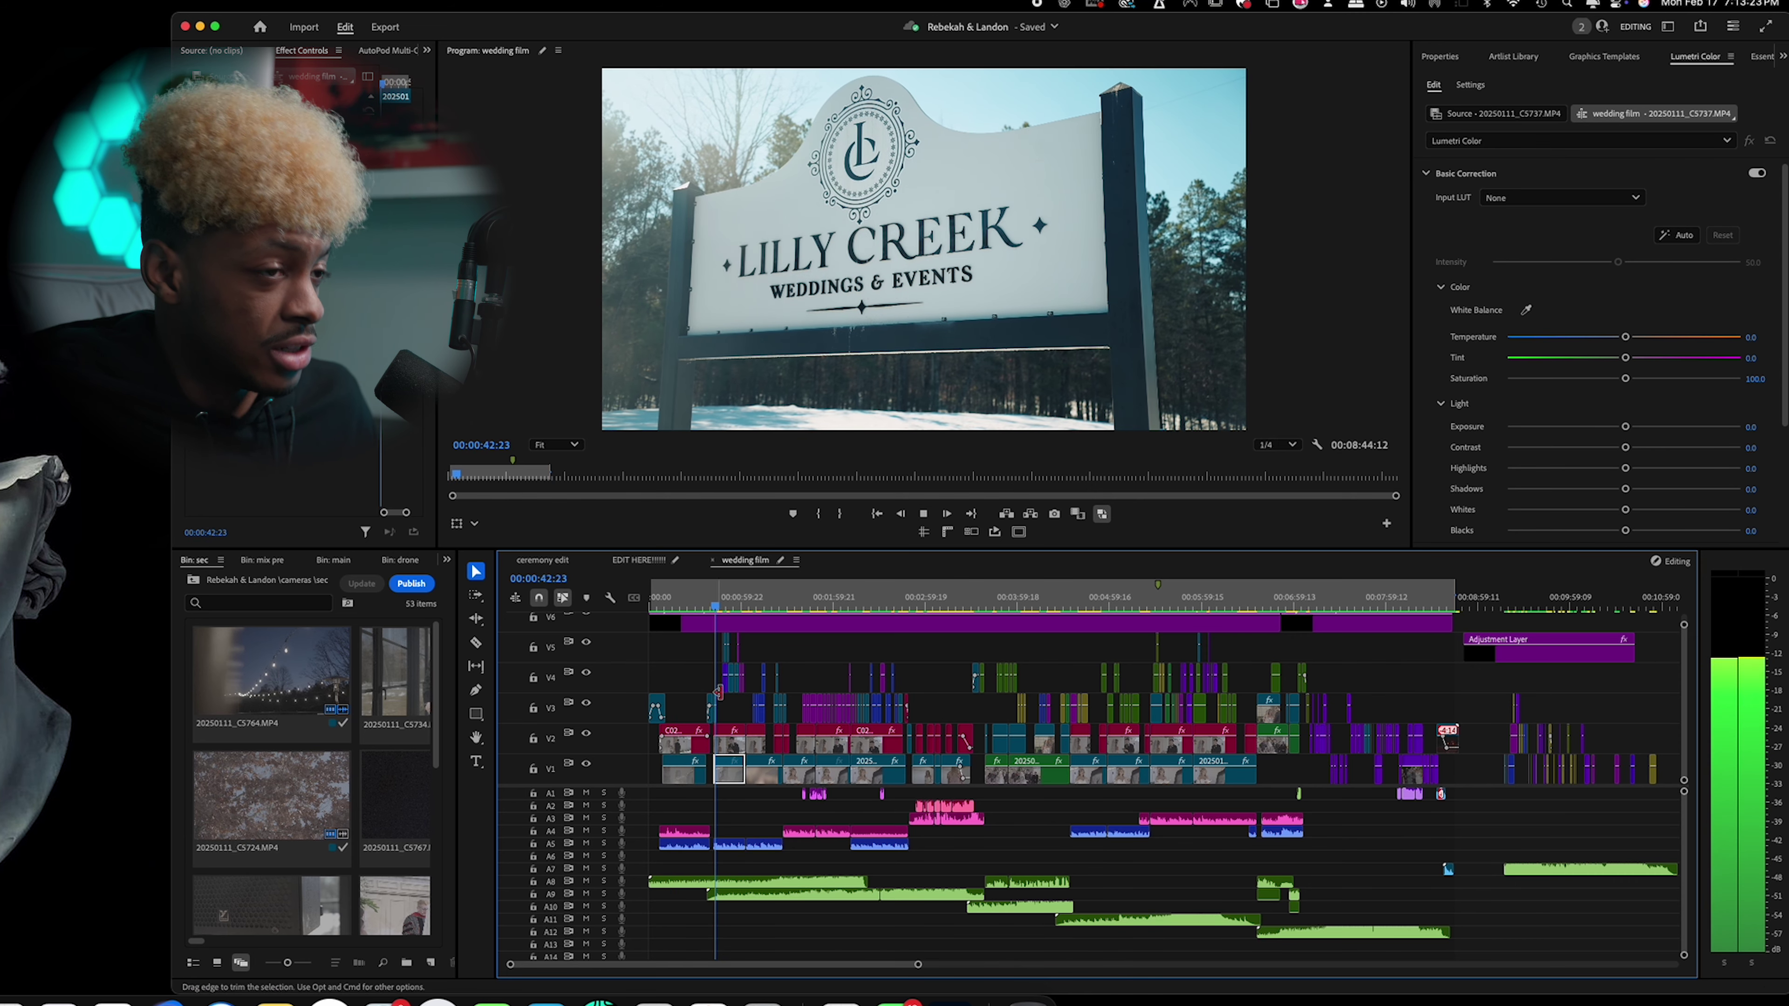
key(space)
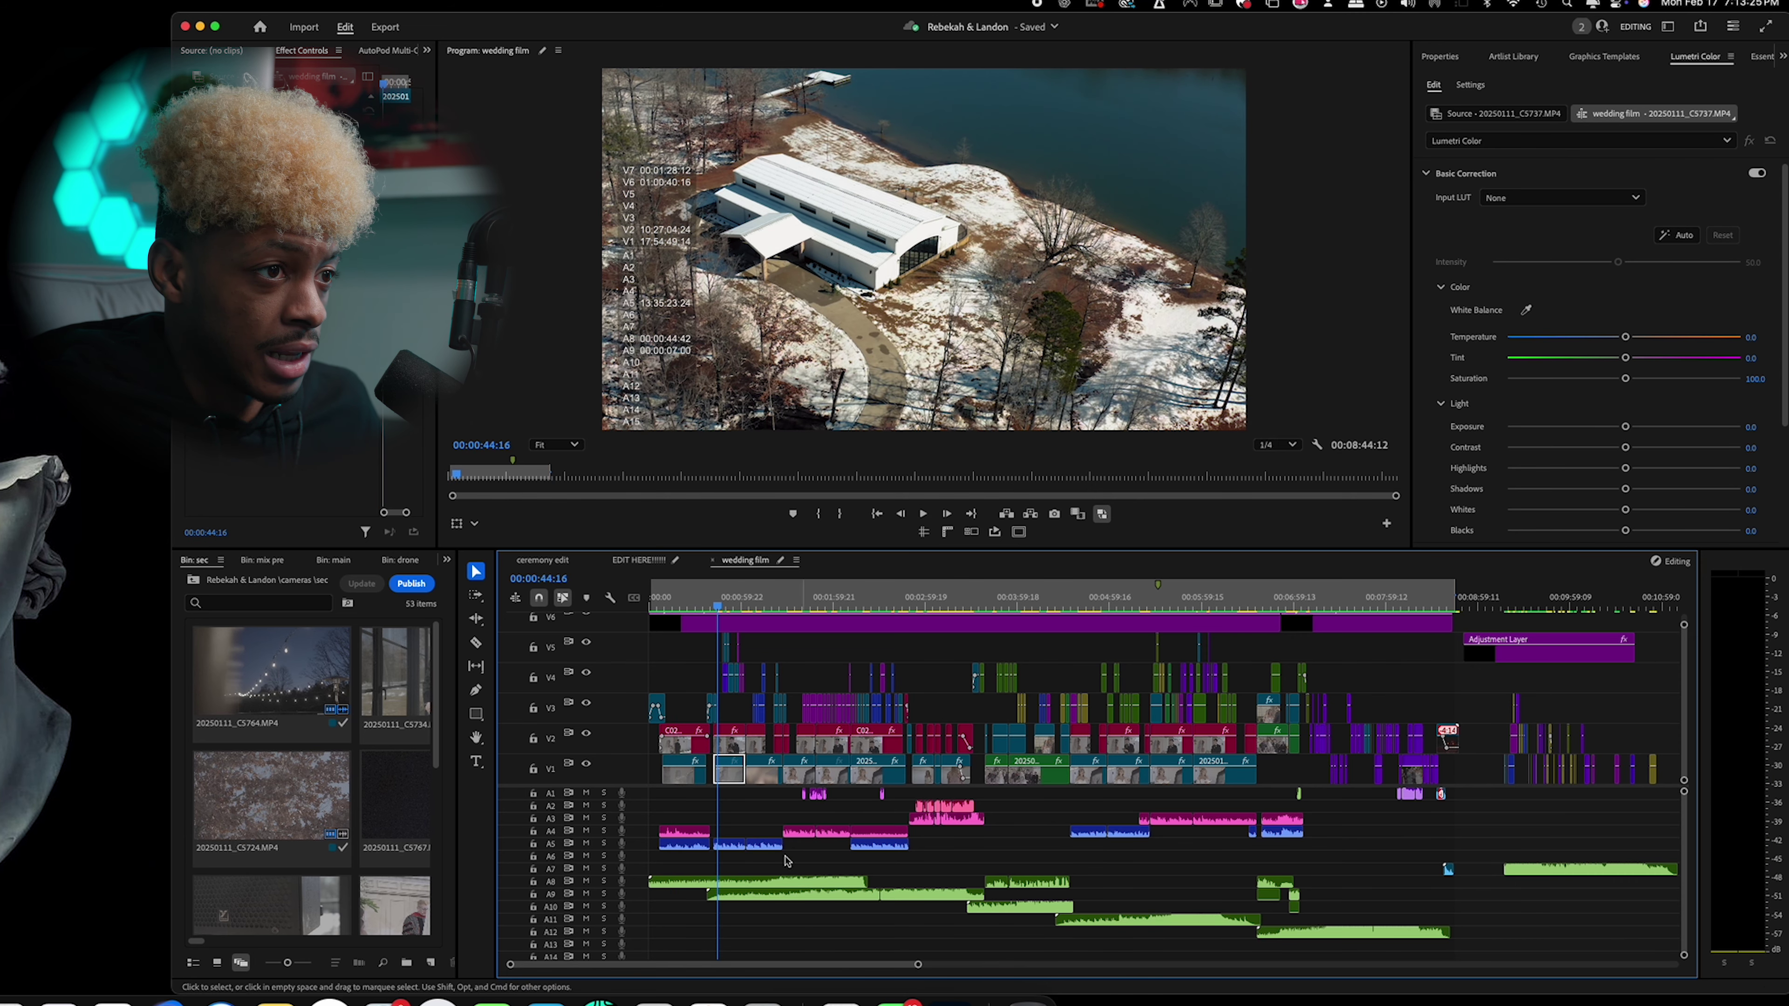
Select the pink audio clips on A4 to point them out, and play the film from 00:02:14:11.
scroll(768, 840, up, 5)
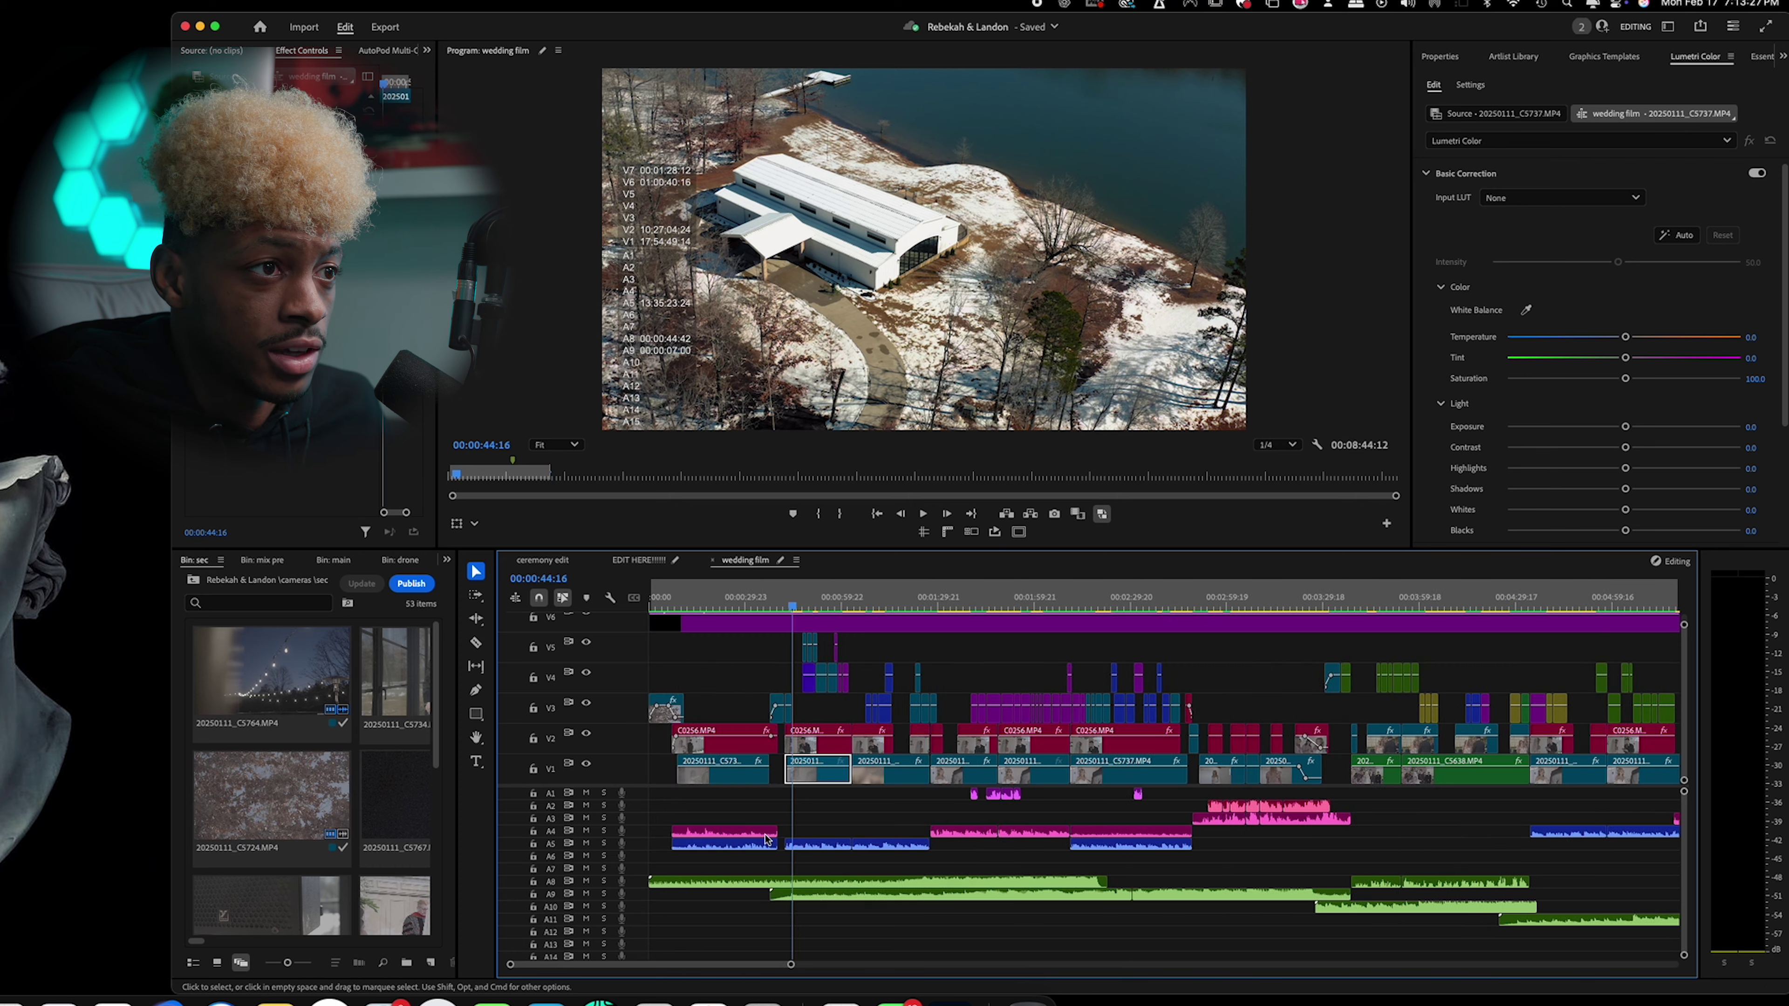
click(803, 605)
drag(805, 818, 1057, 867)
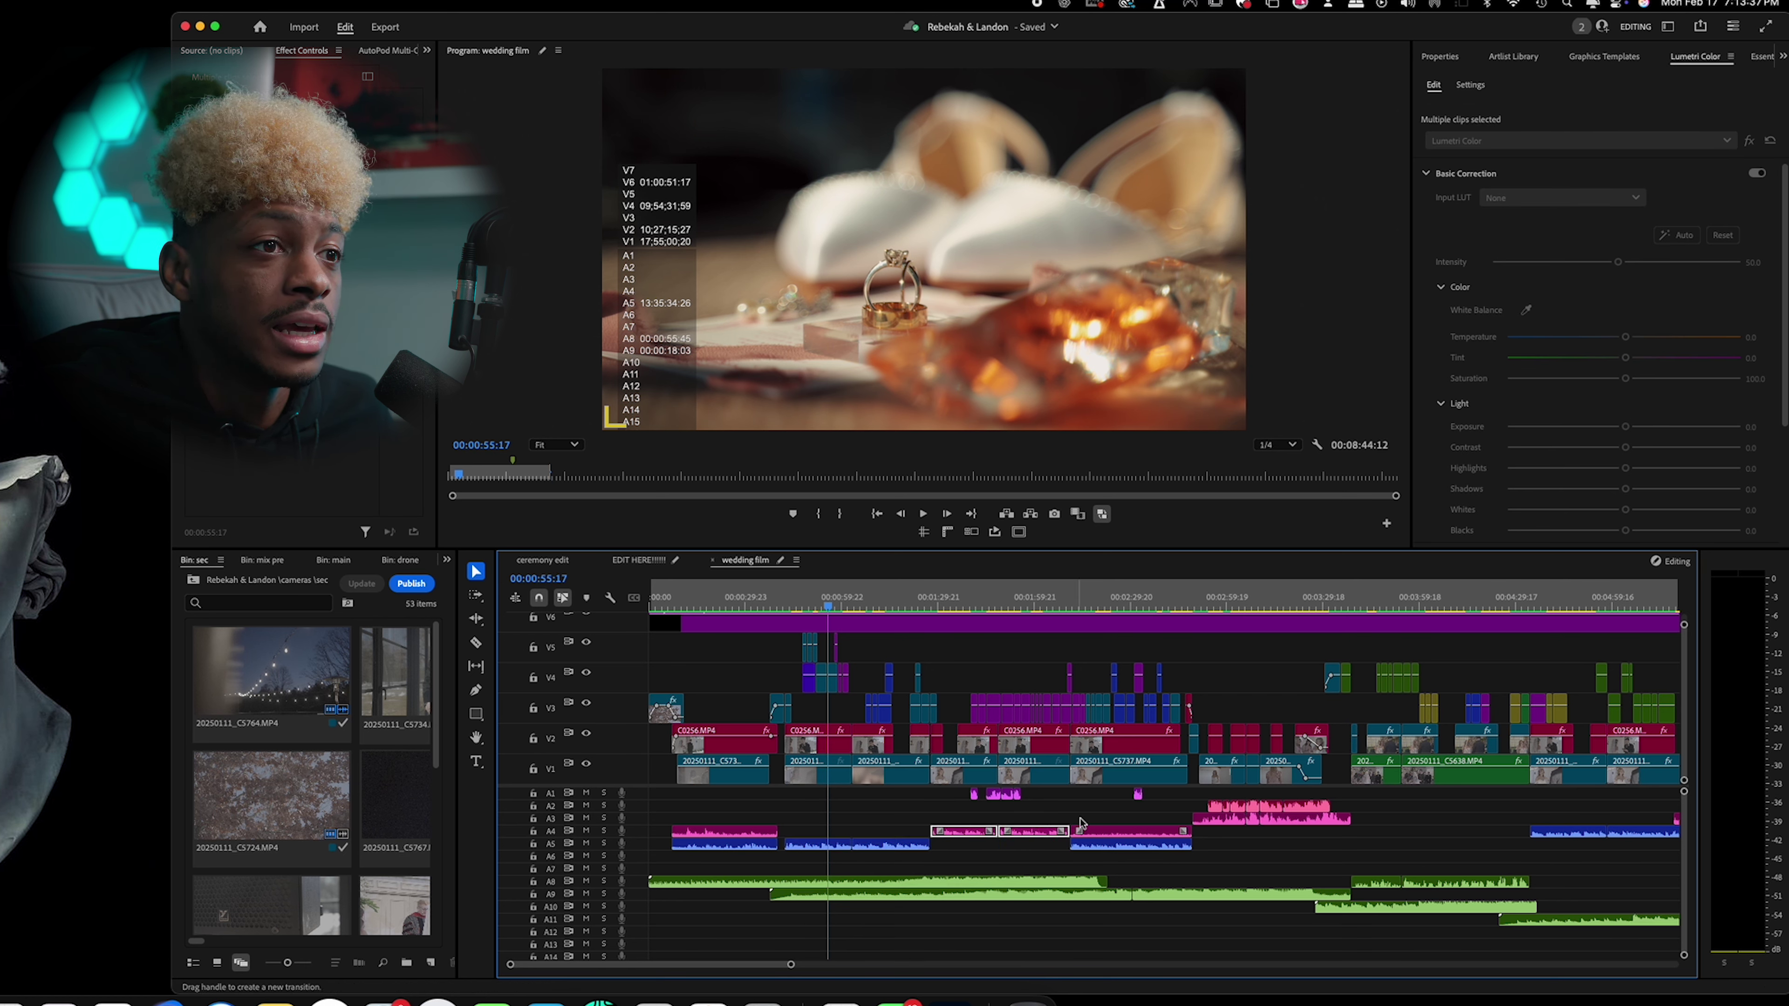
click(1071, 623)
click(1081, 605)
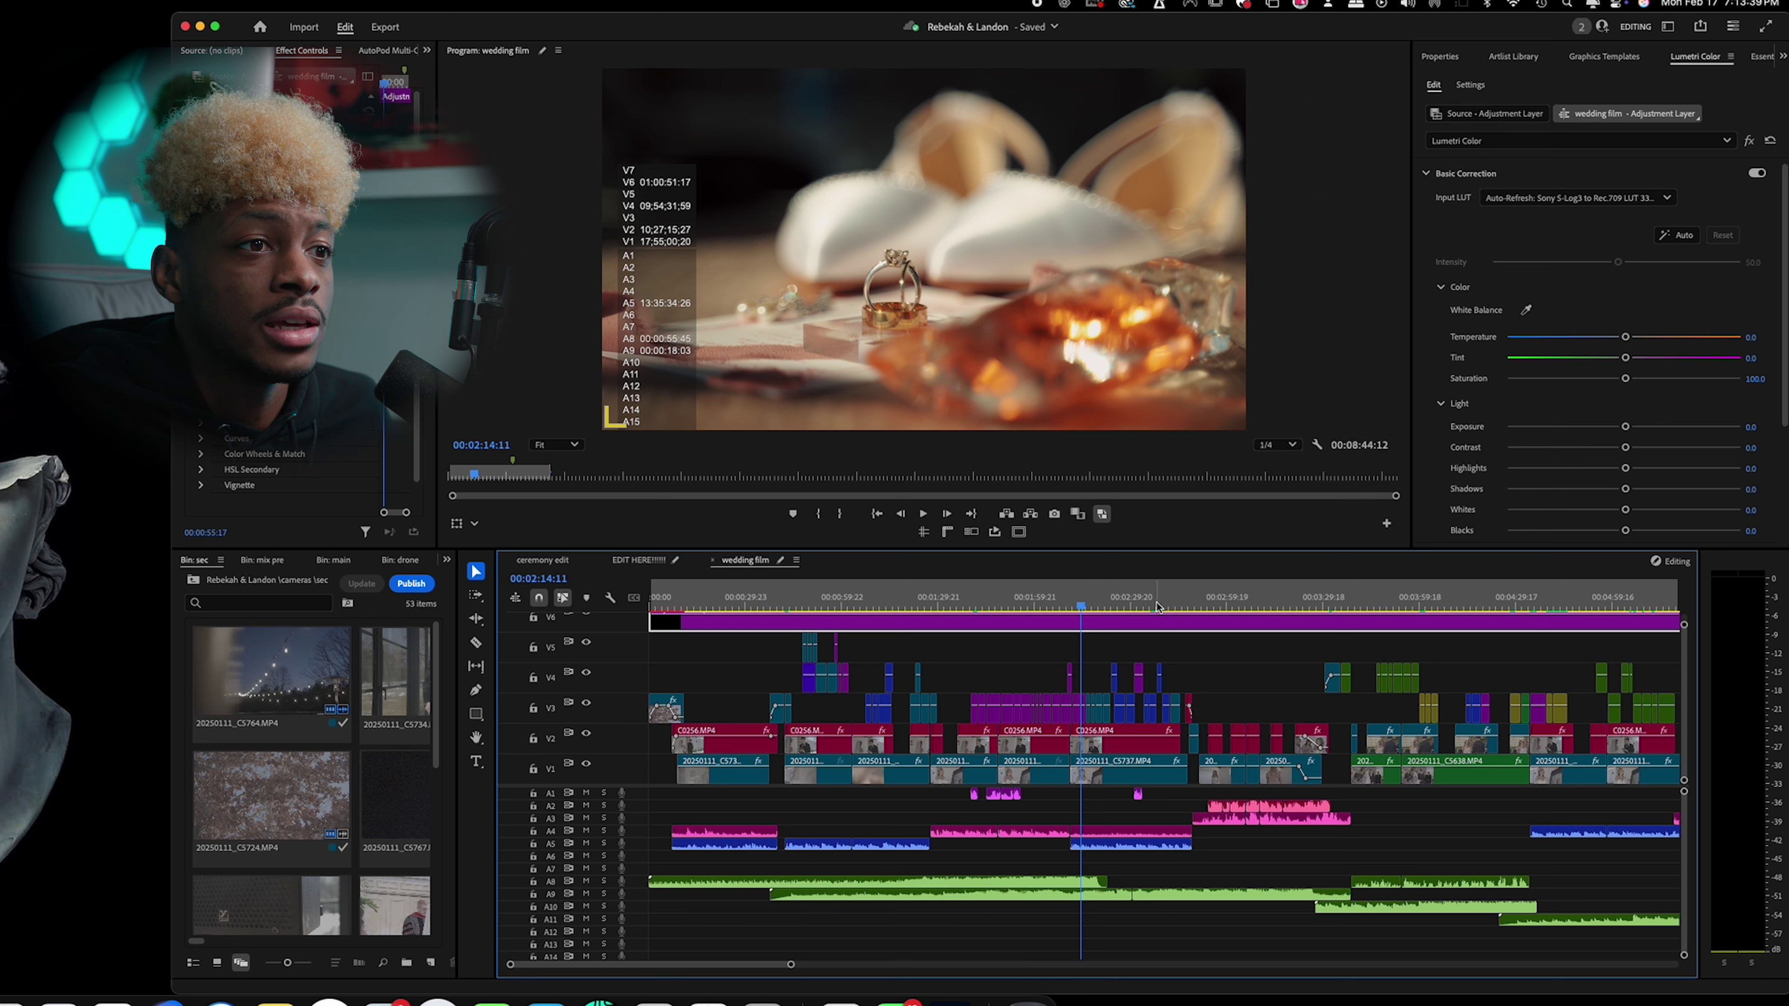
key(space)
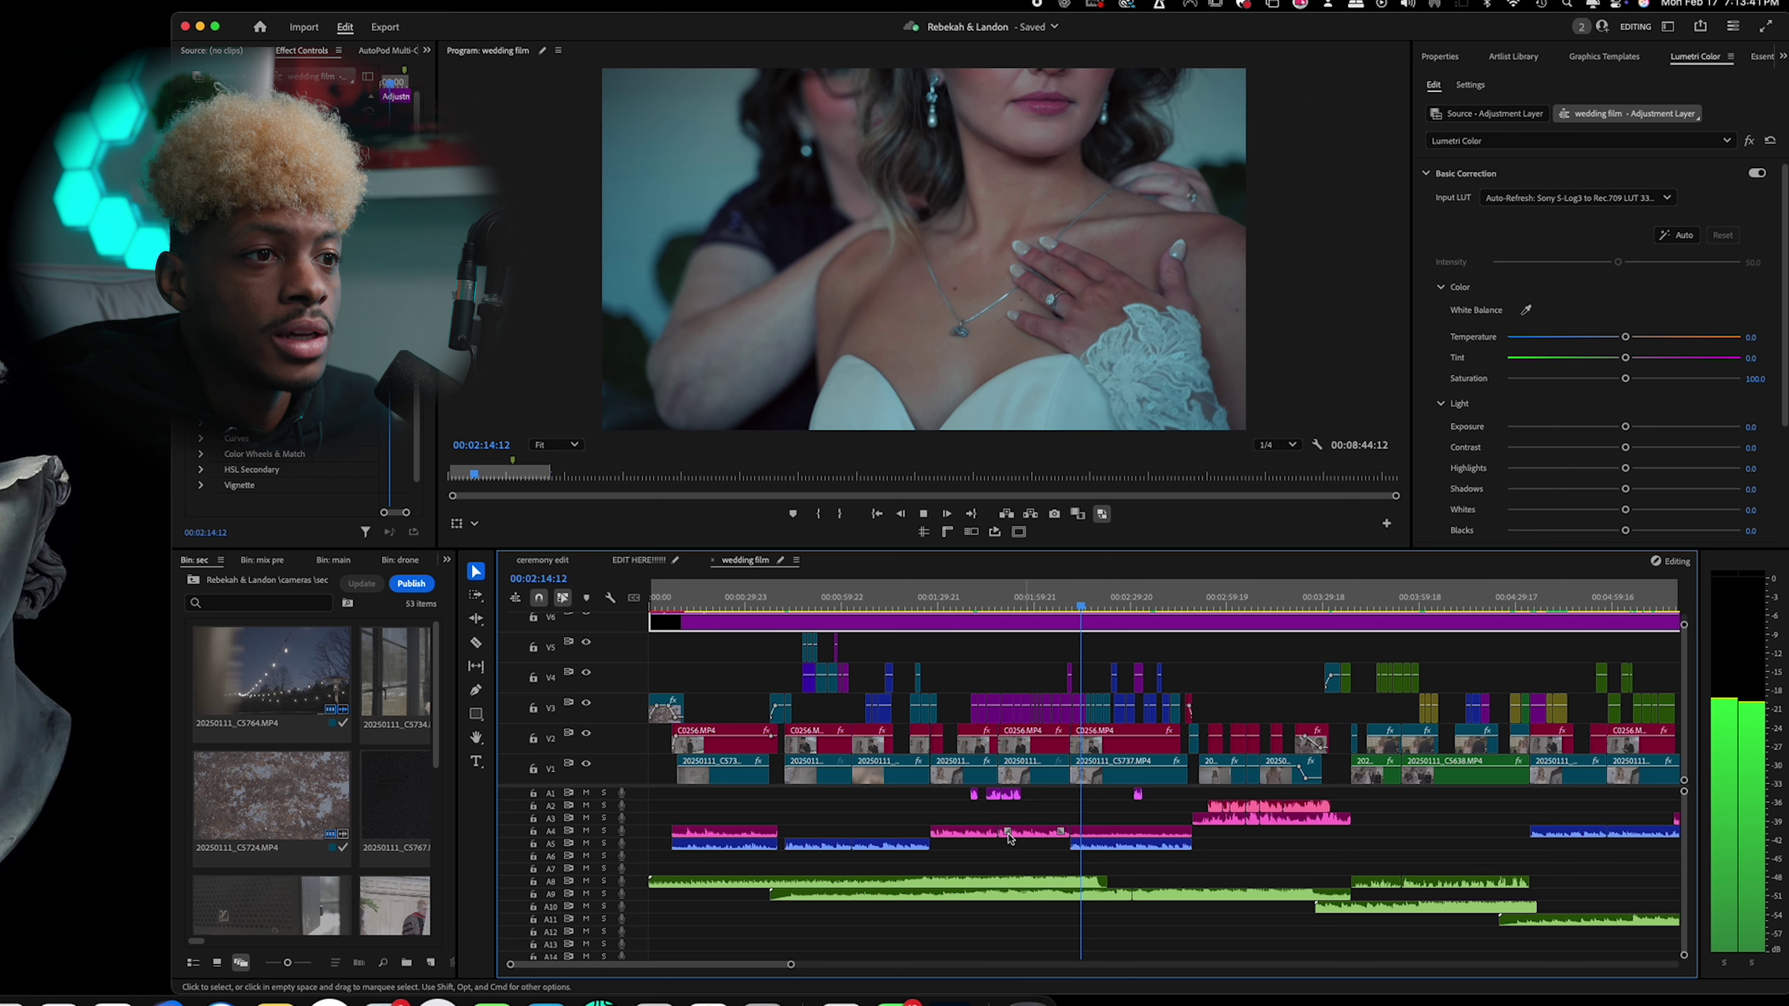
Delete the pink audio clip on A4 around 00:02:15 and preview the film there and at 00:02:42:11.
click(1109, 832)
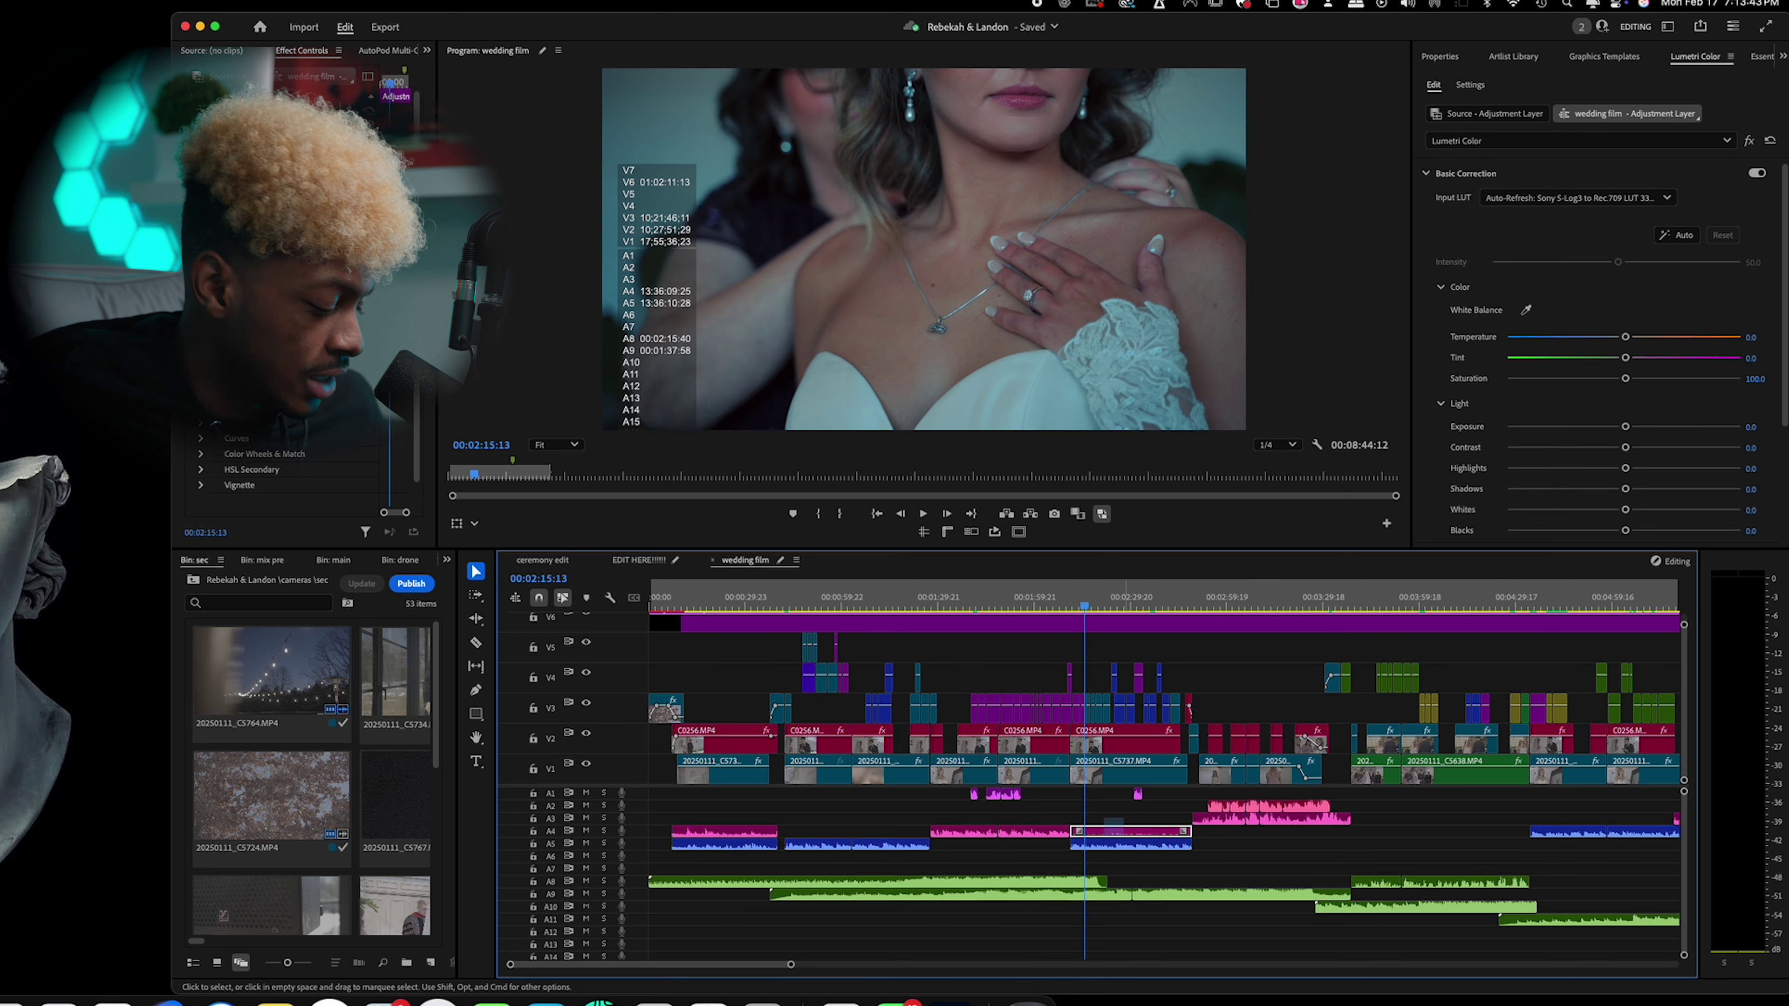
click(1131, 819)
click(1130, 834)
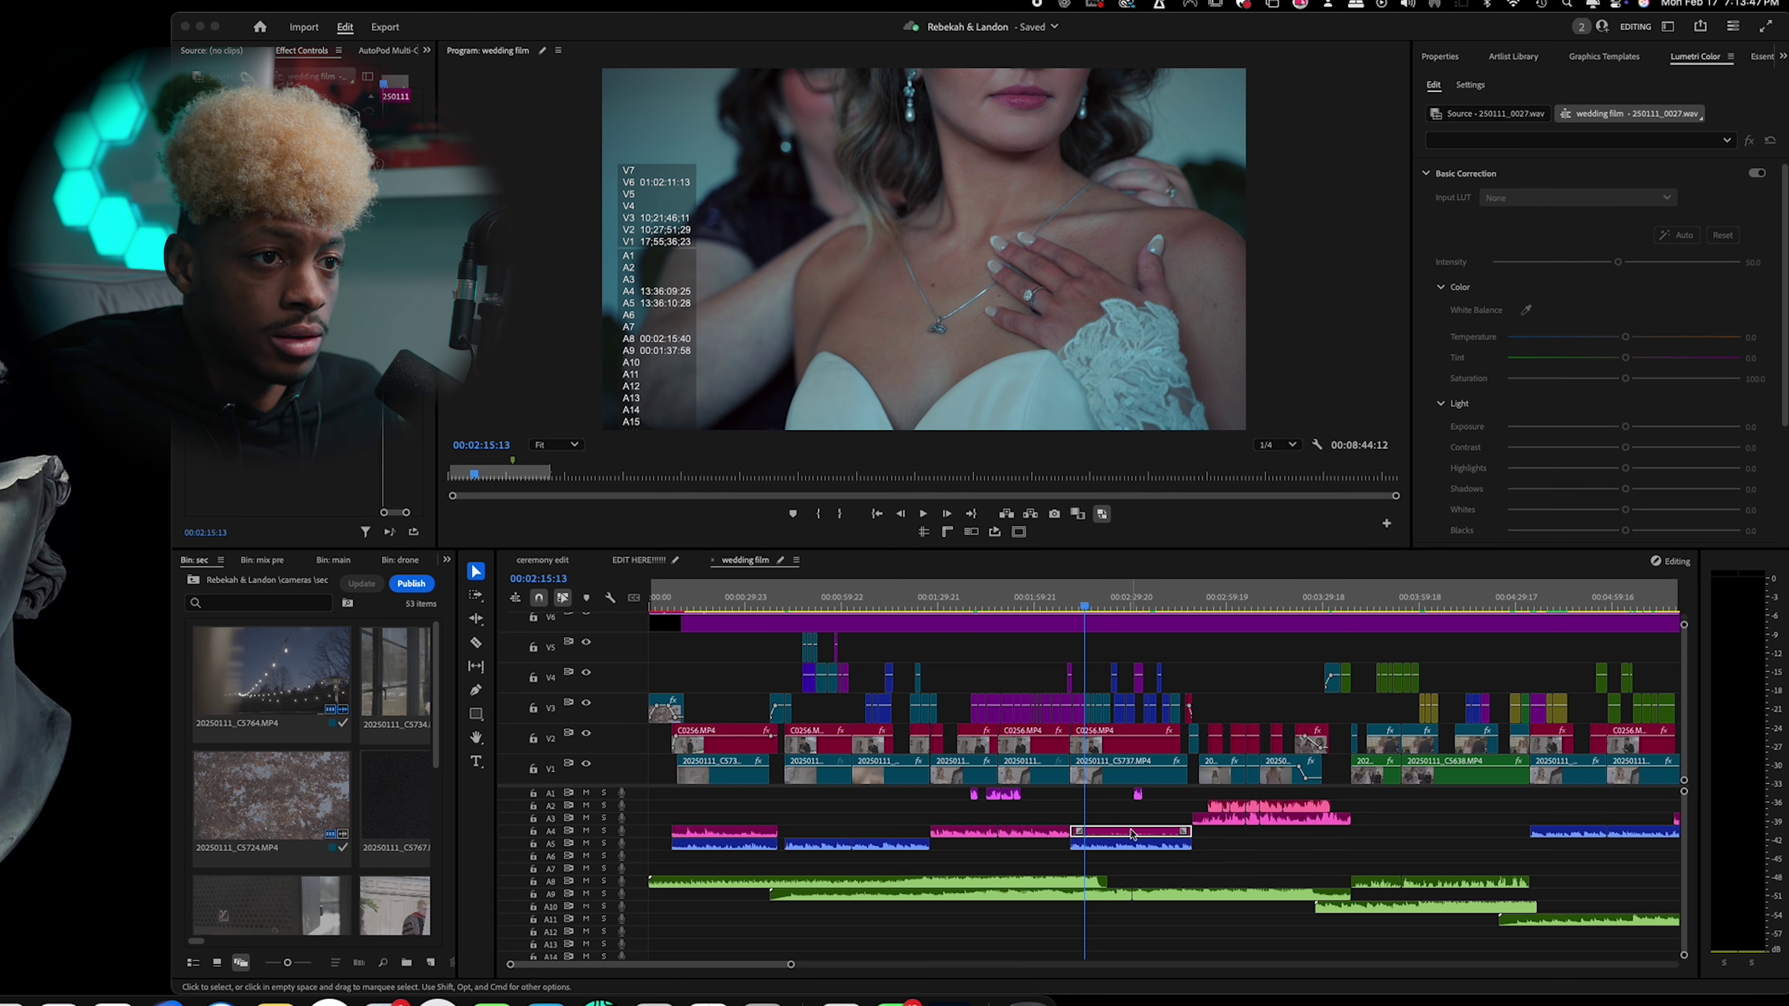
key(space)
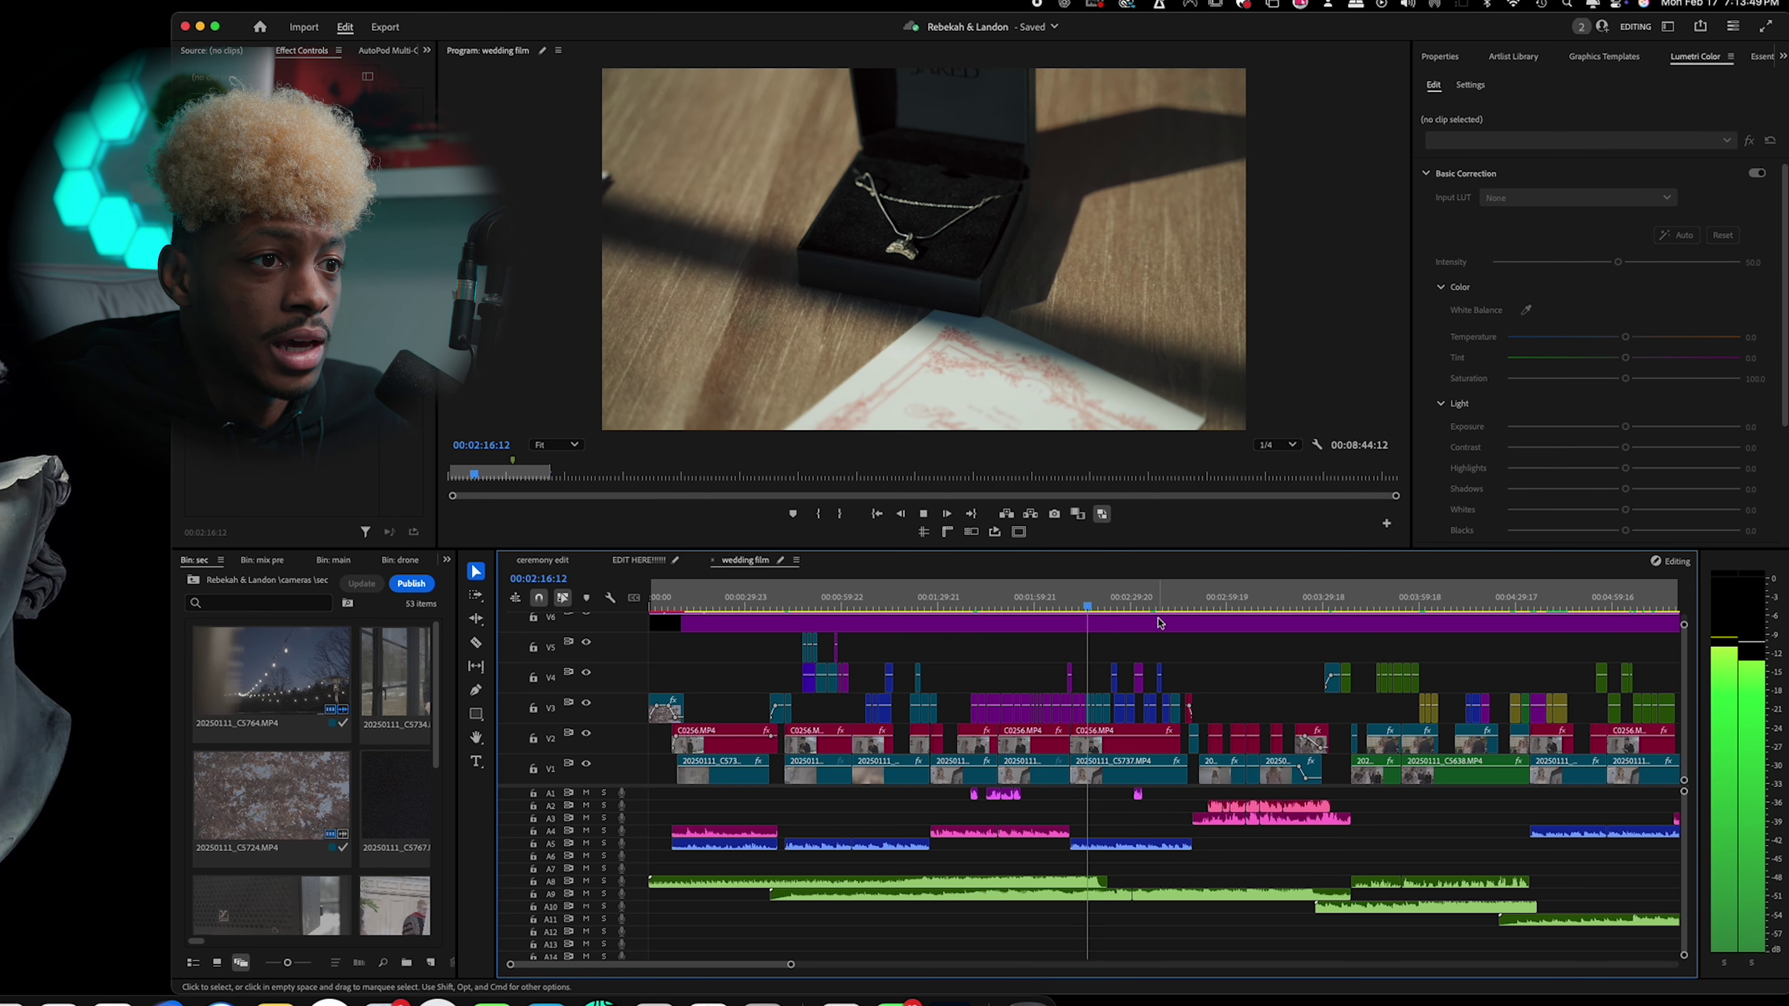
drag(1164, 600, 1172, 603)
scroll(1180, 707, right, 5)
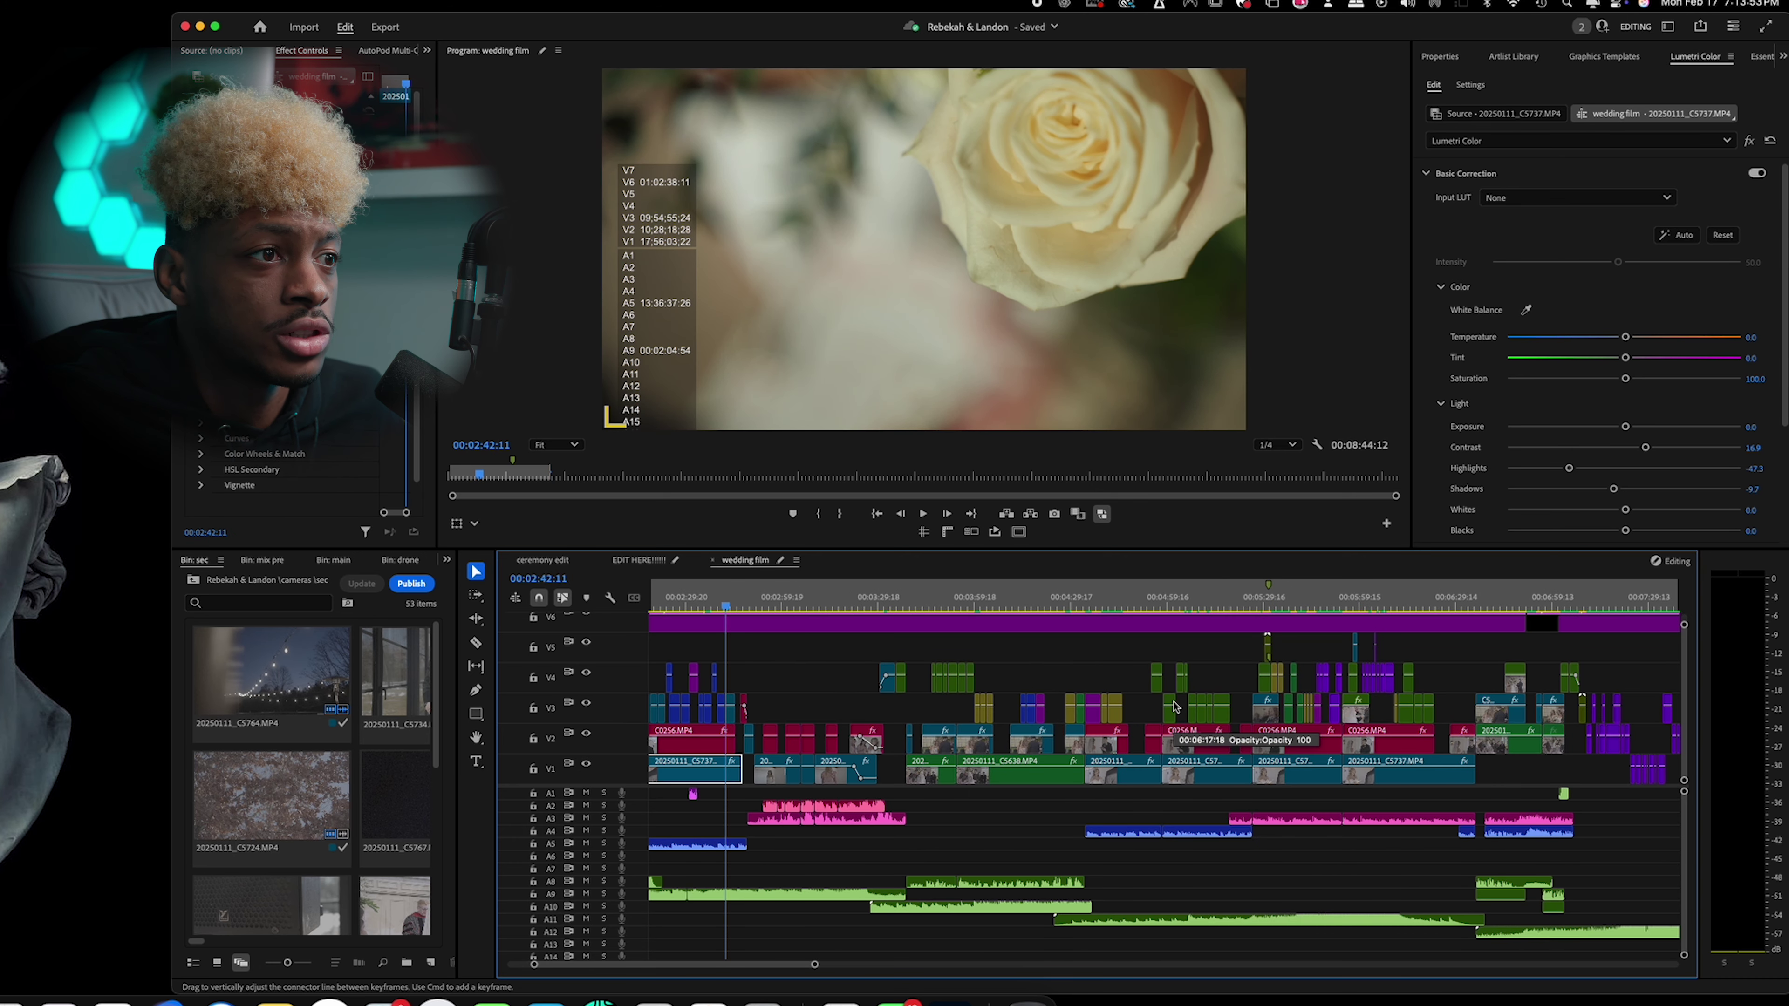
Scrub through the bride's getting-ready scene of the wedding film from about 00:02:49 to 00:03:35:12.
scroll(1166, 712, left, 4)
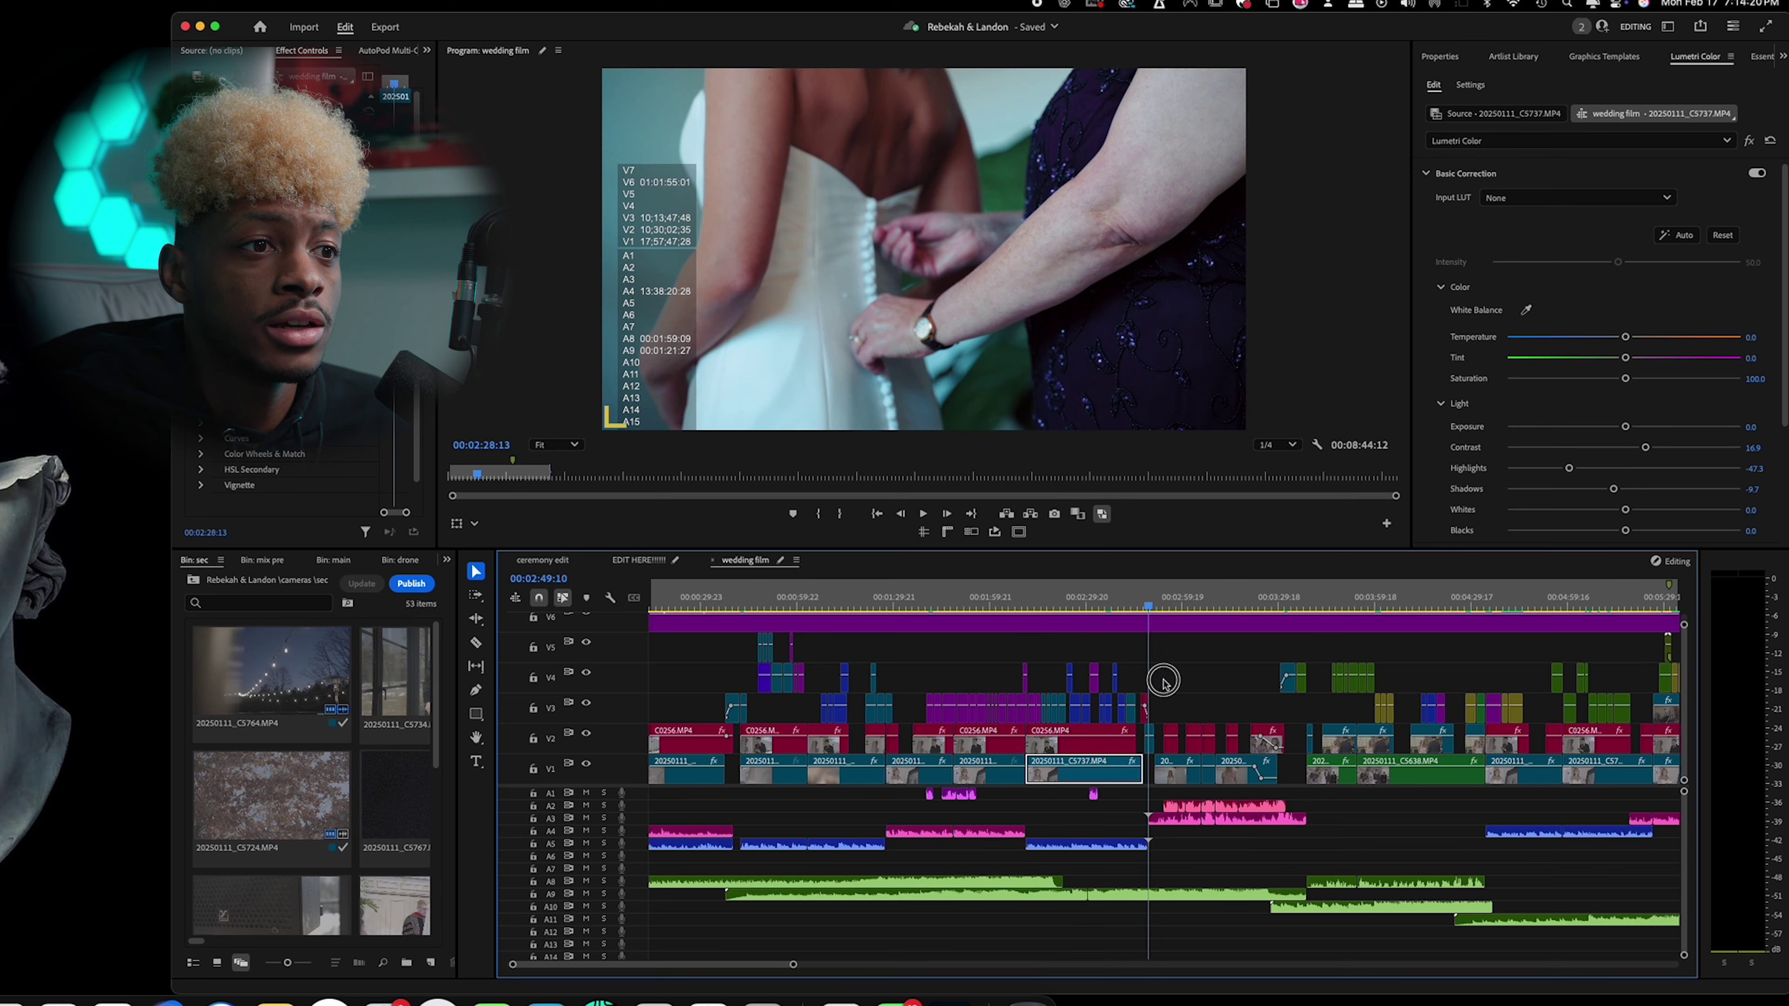
mouse_move(1162, 679)
mouse_down()
mouse_move(1235, 687)
mouse_move(1153, 703)
mouse_move(1173, 705)
mouse_up()
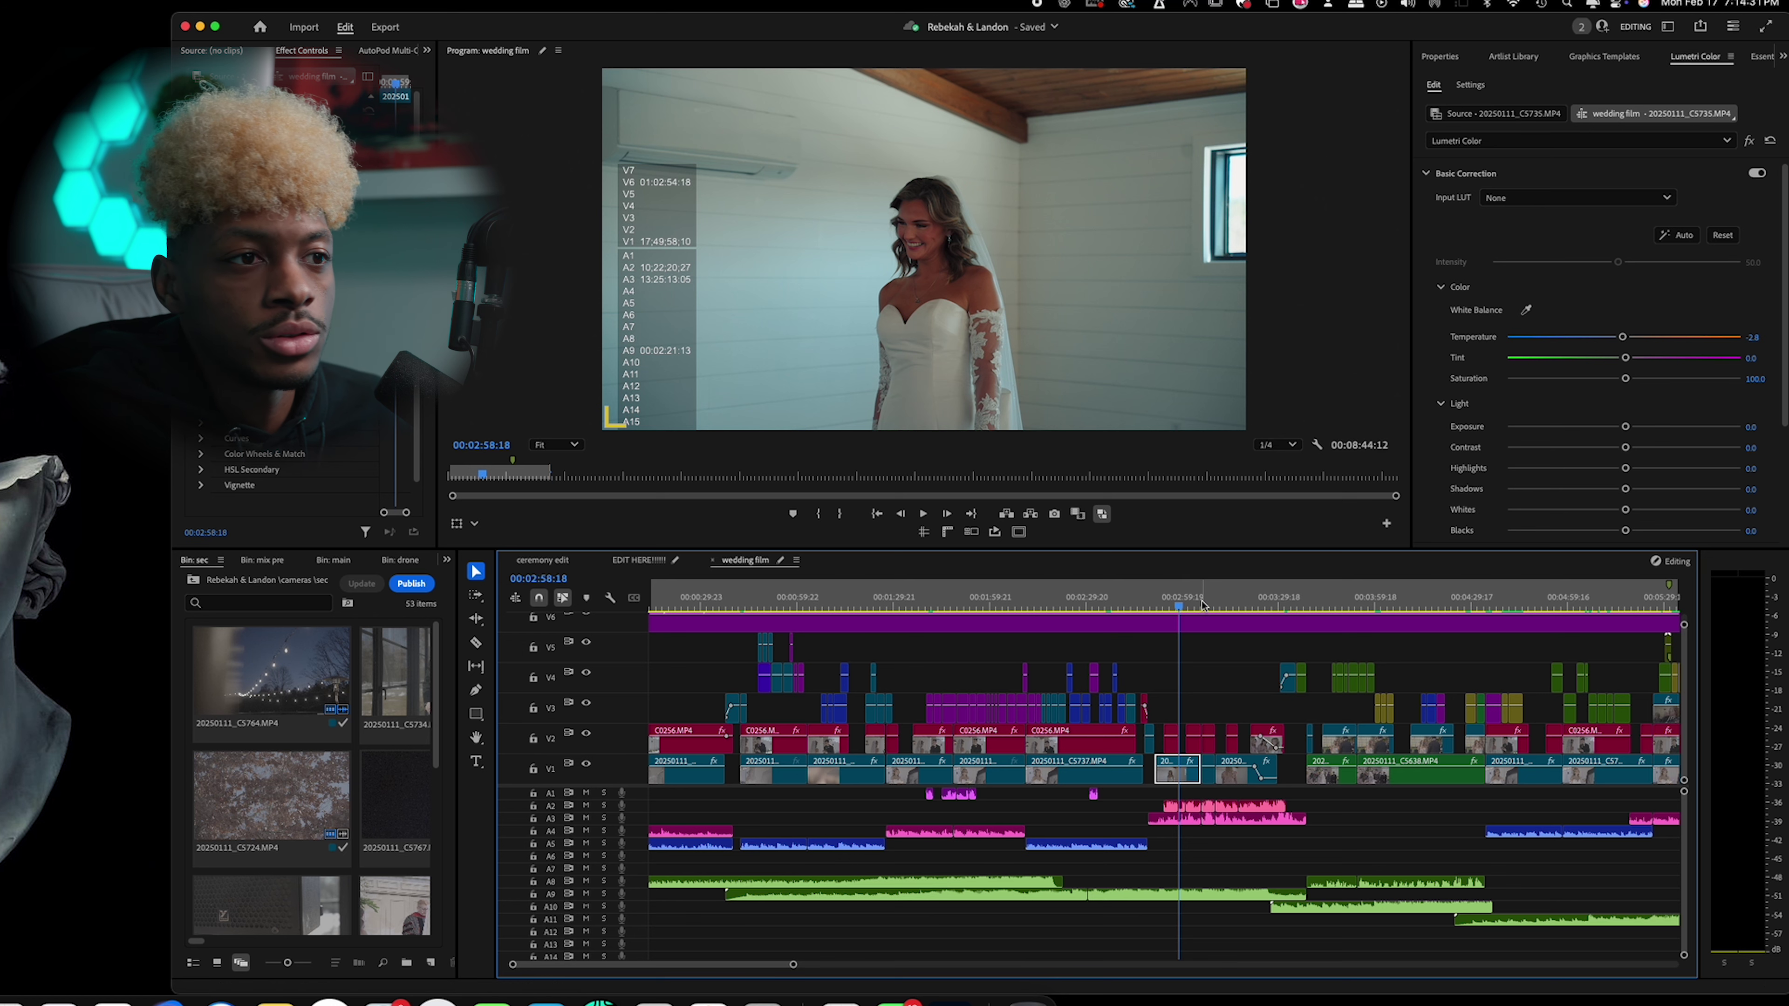
drag(1203, 604, 1298, 758)
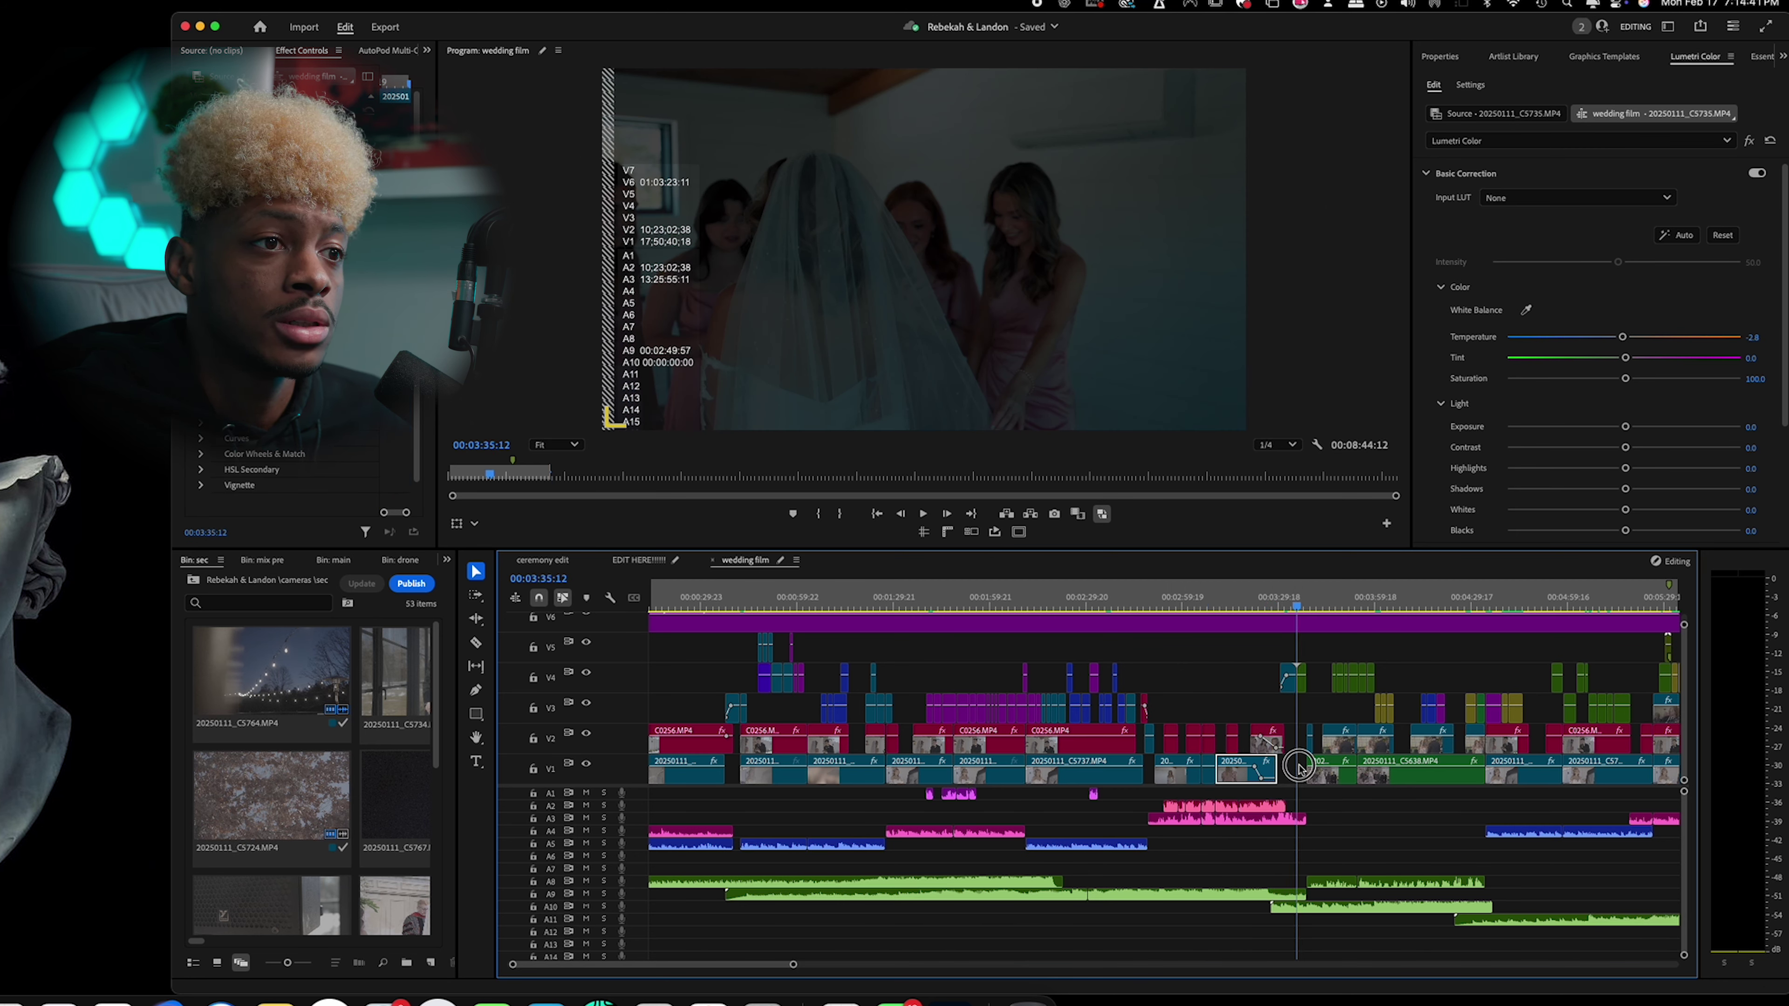
Save the project and preview the church exterior and church sign shots from 00:03:32:06 to the ceremony shot at 00:03:38:16.
scroll(997, 674, down, 5)
drag(909, 606, 871, 619)
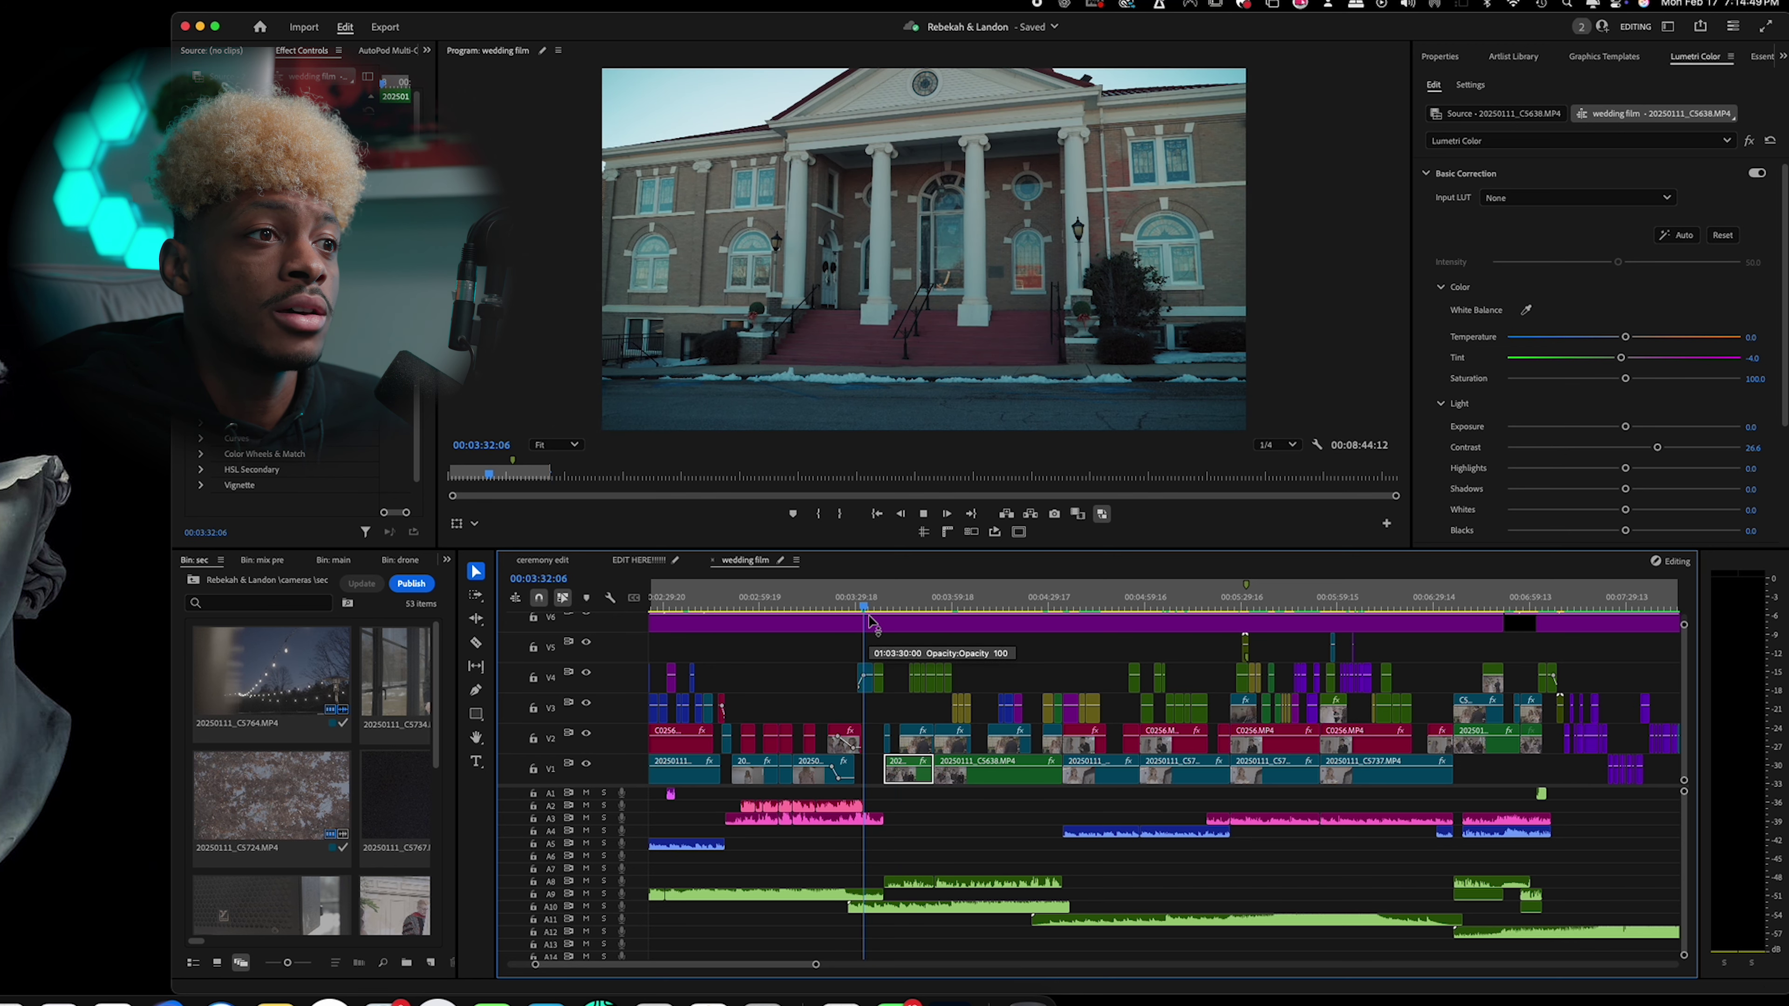
key(space)
key(super+s)
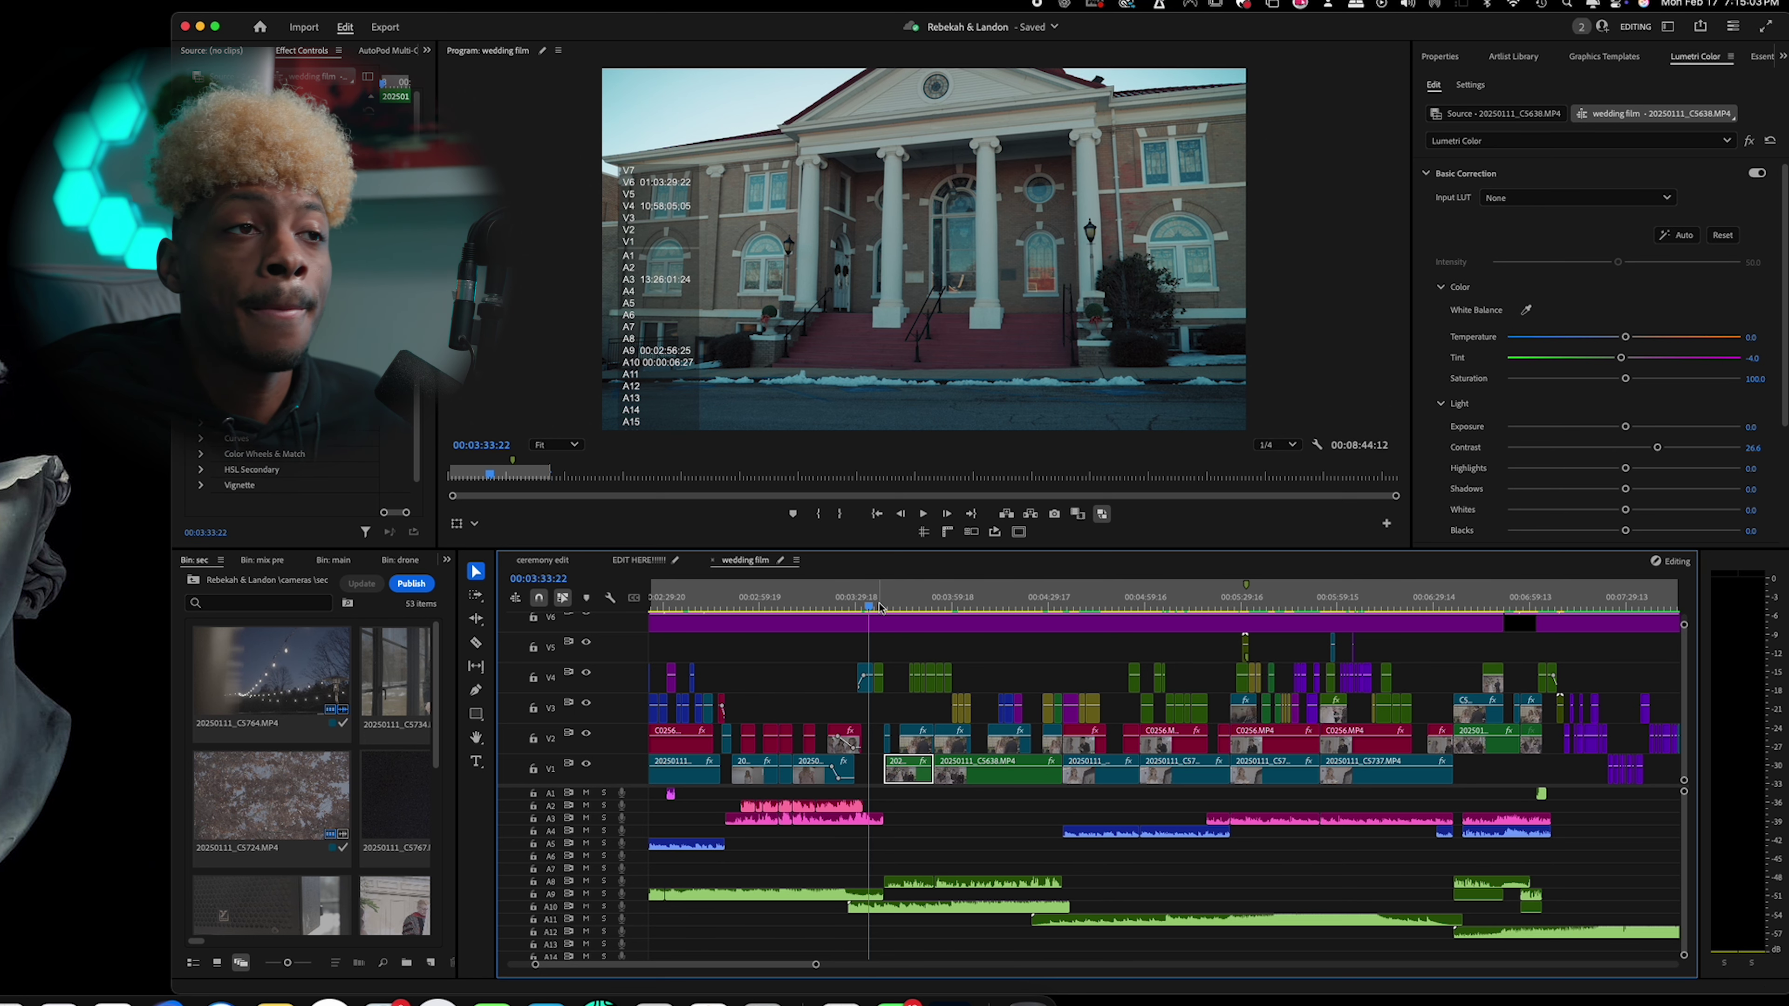
drag(872, 610, 866, 605)
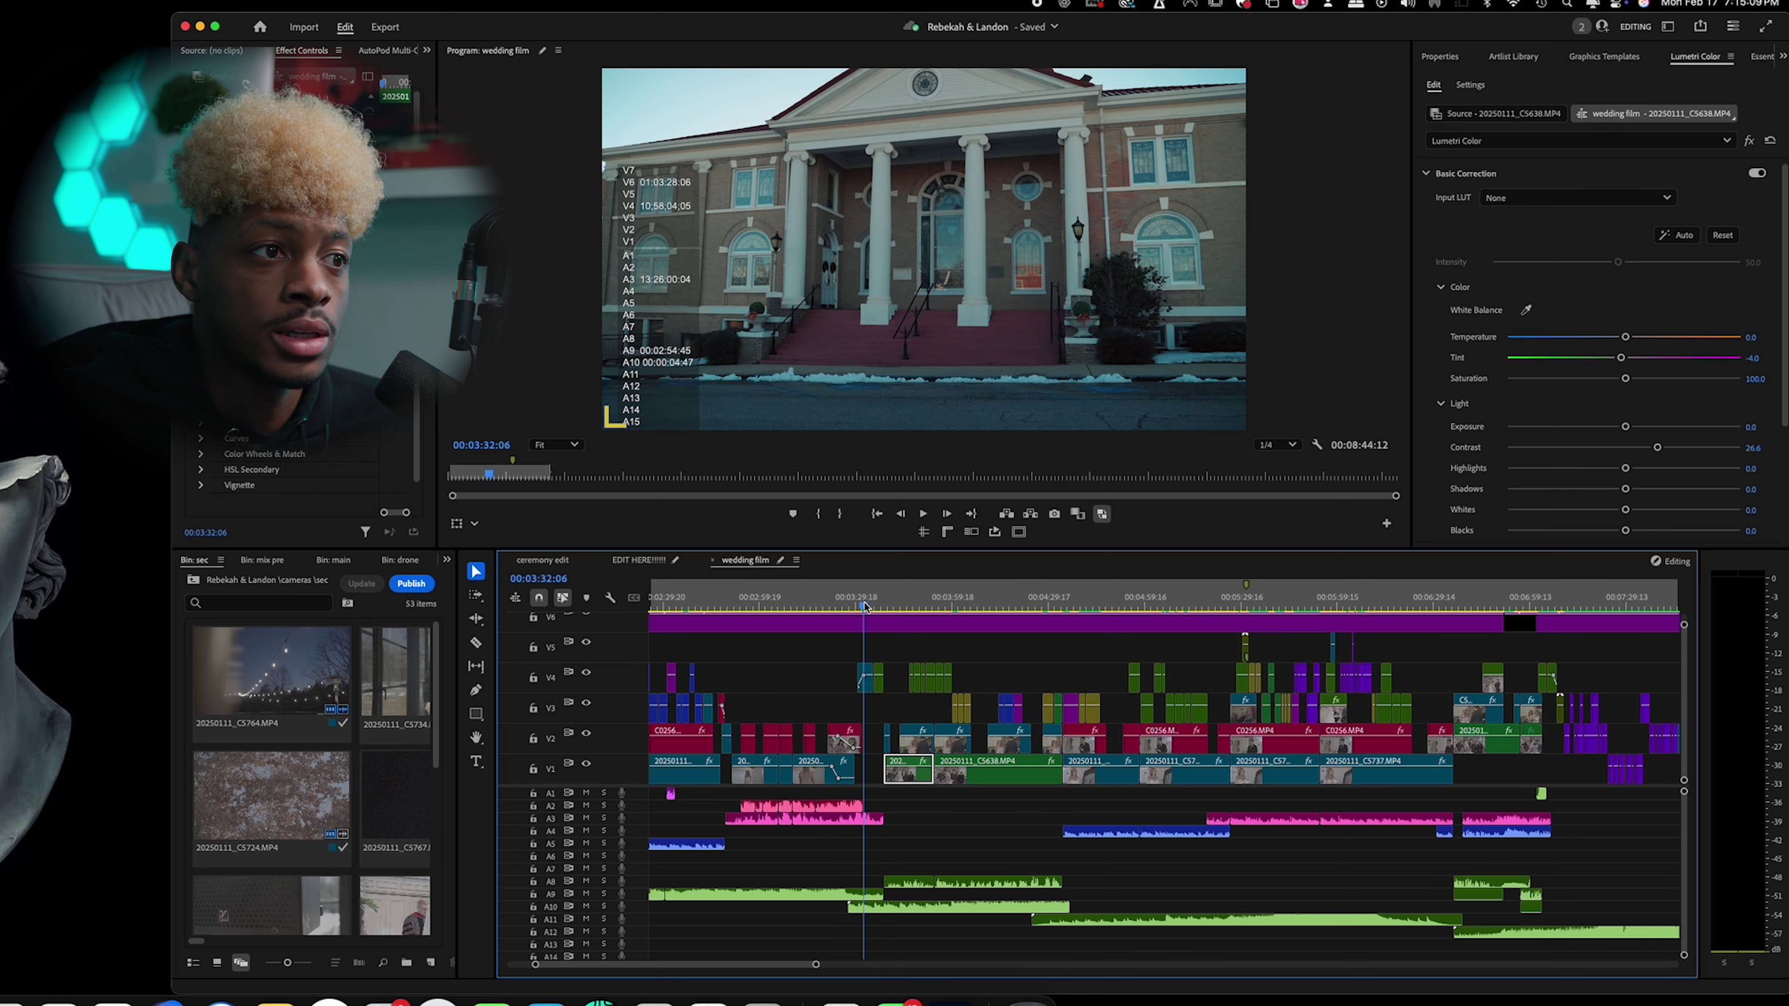
drag(866, 605, 873, 603)
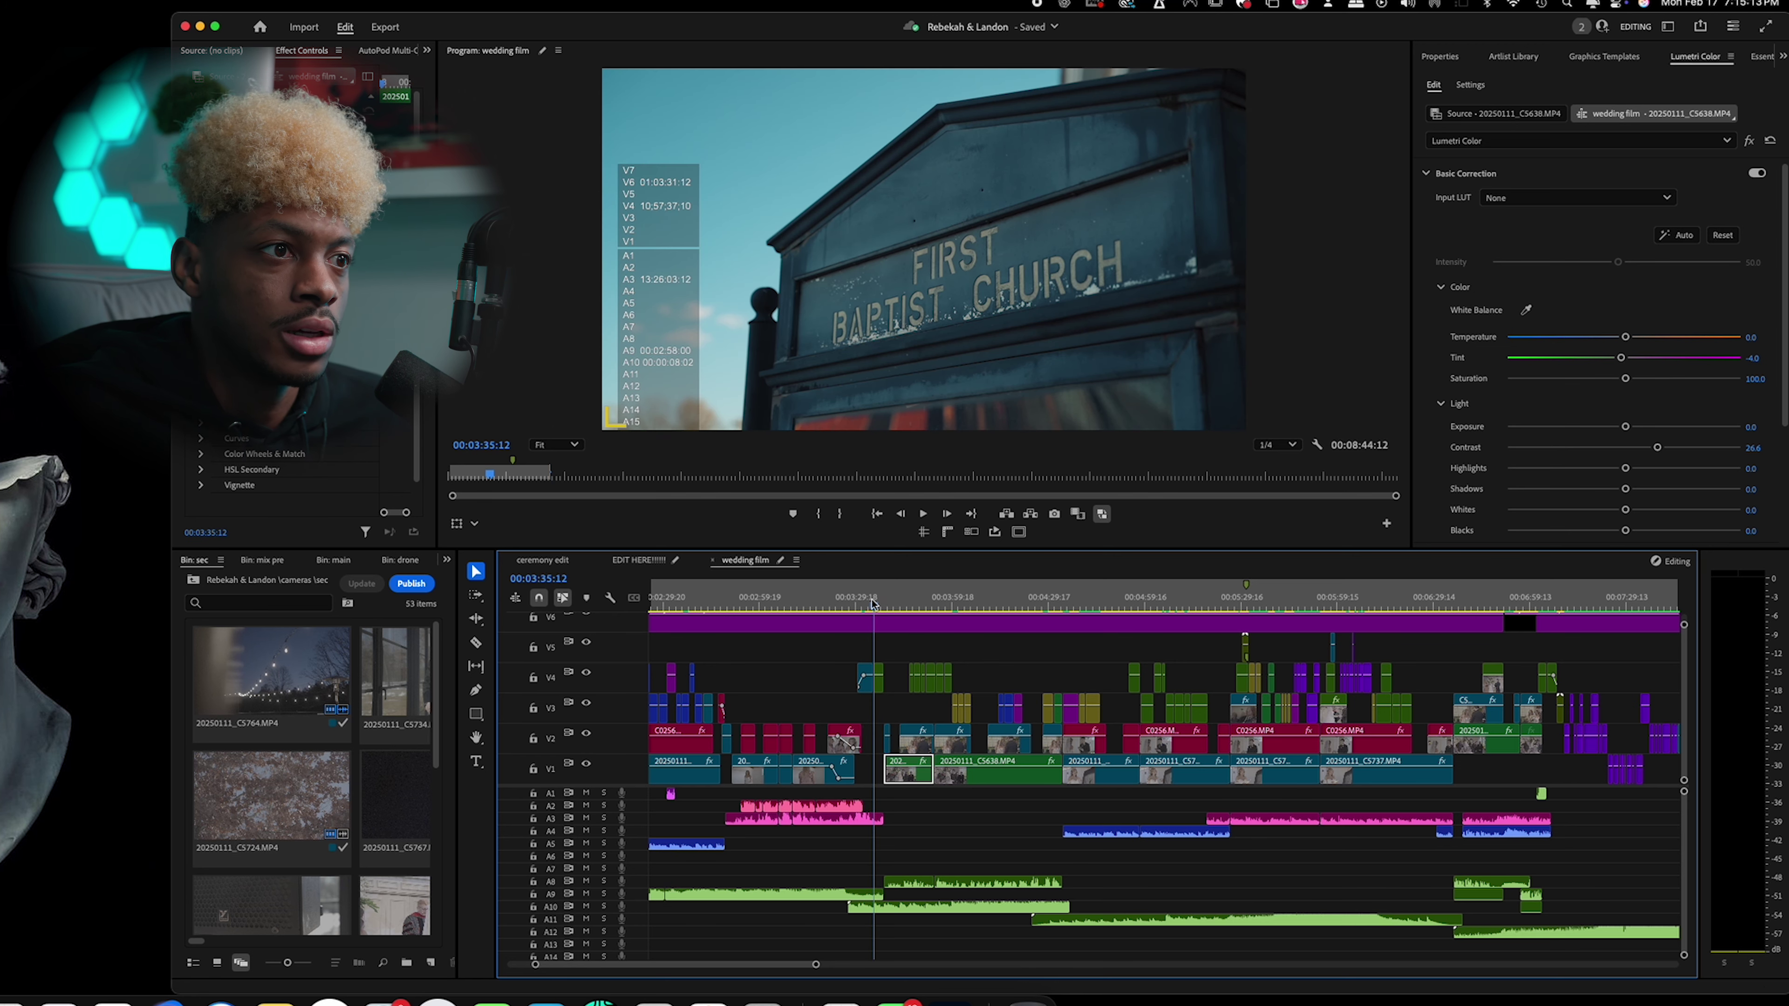
click(882, 603)
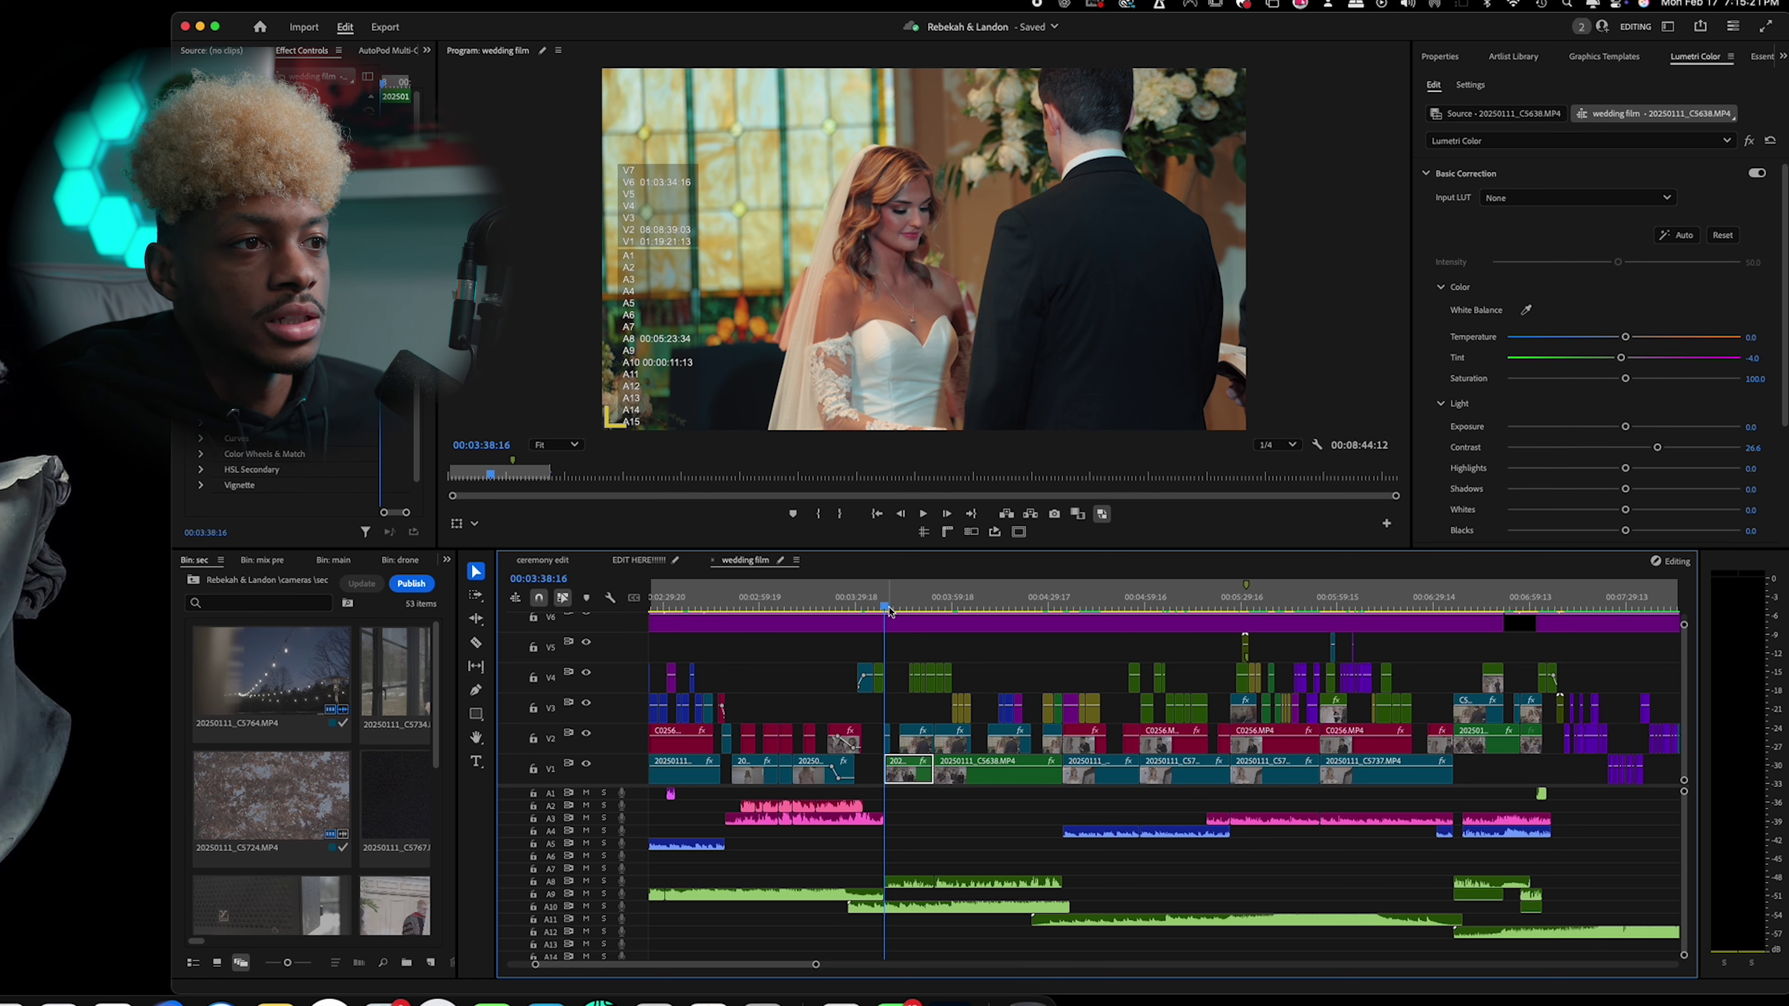
click(874, 608)
click(883, 608)
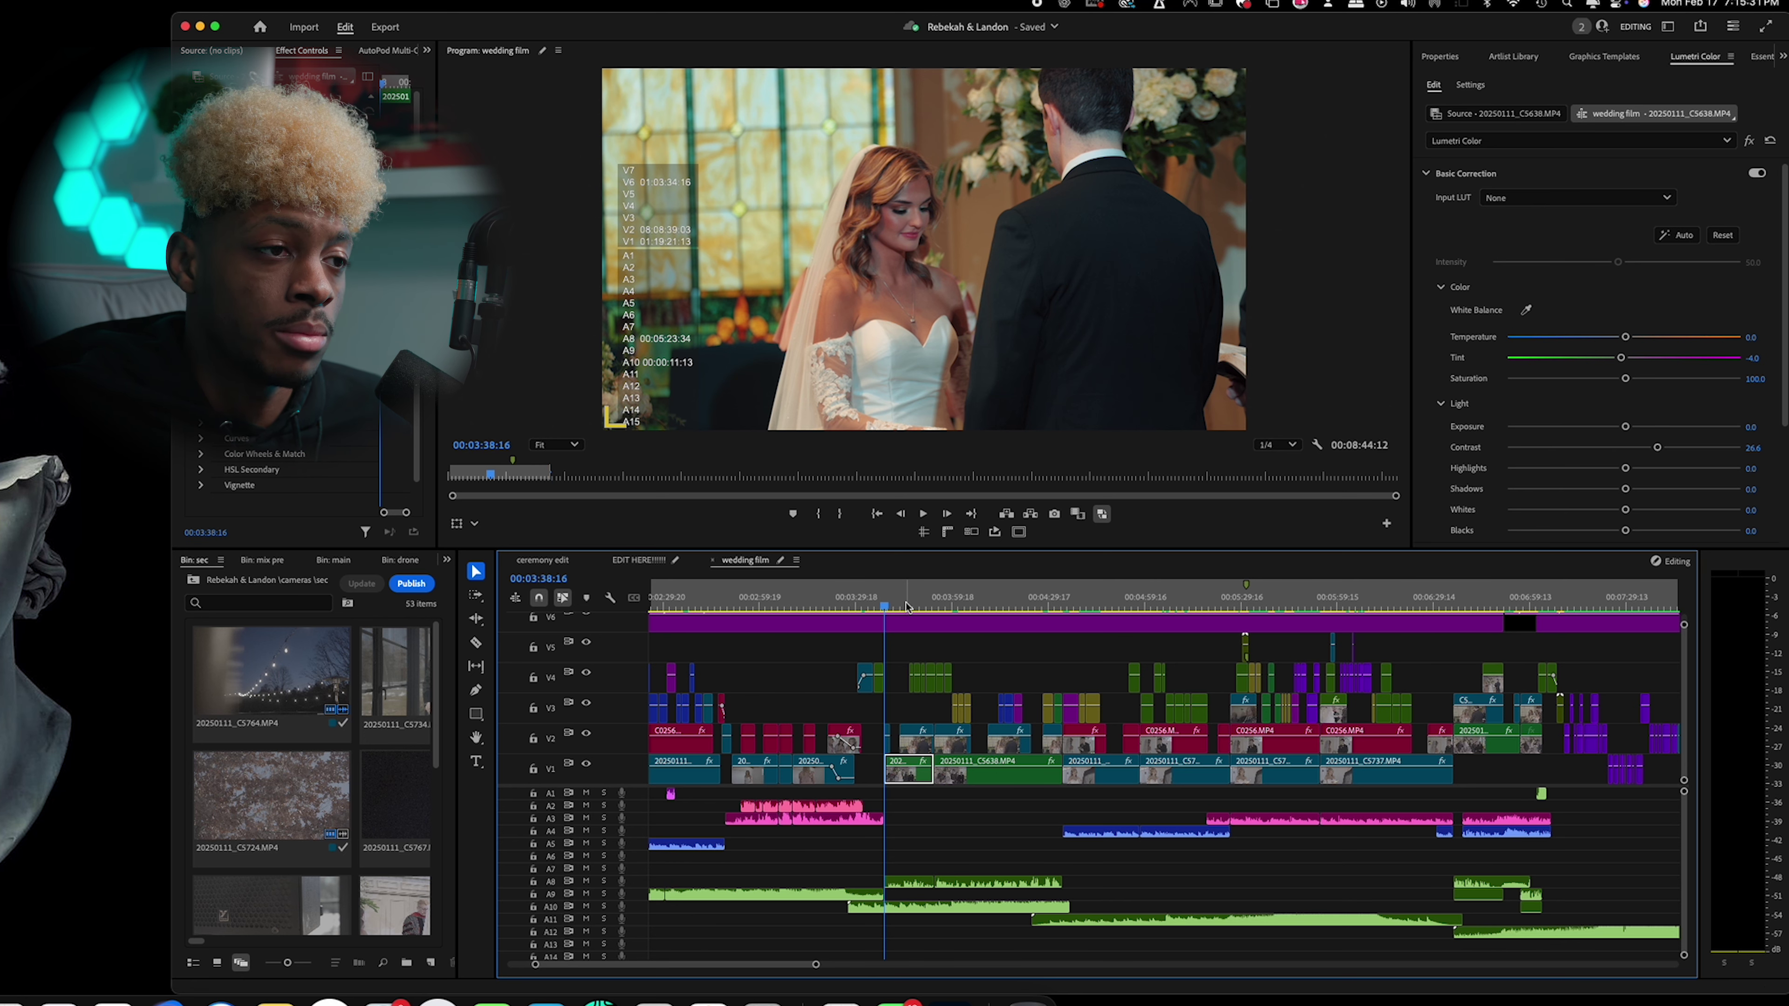
Select the green audio clips on A8 to point them out, and compare the film at 00:04:01:20, 00:06:38:22 and 00:04:48:01.
drag(941, 606, 959, 606)
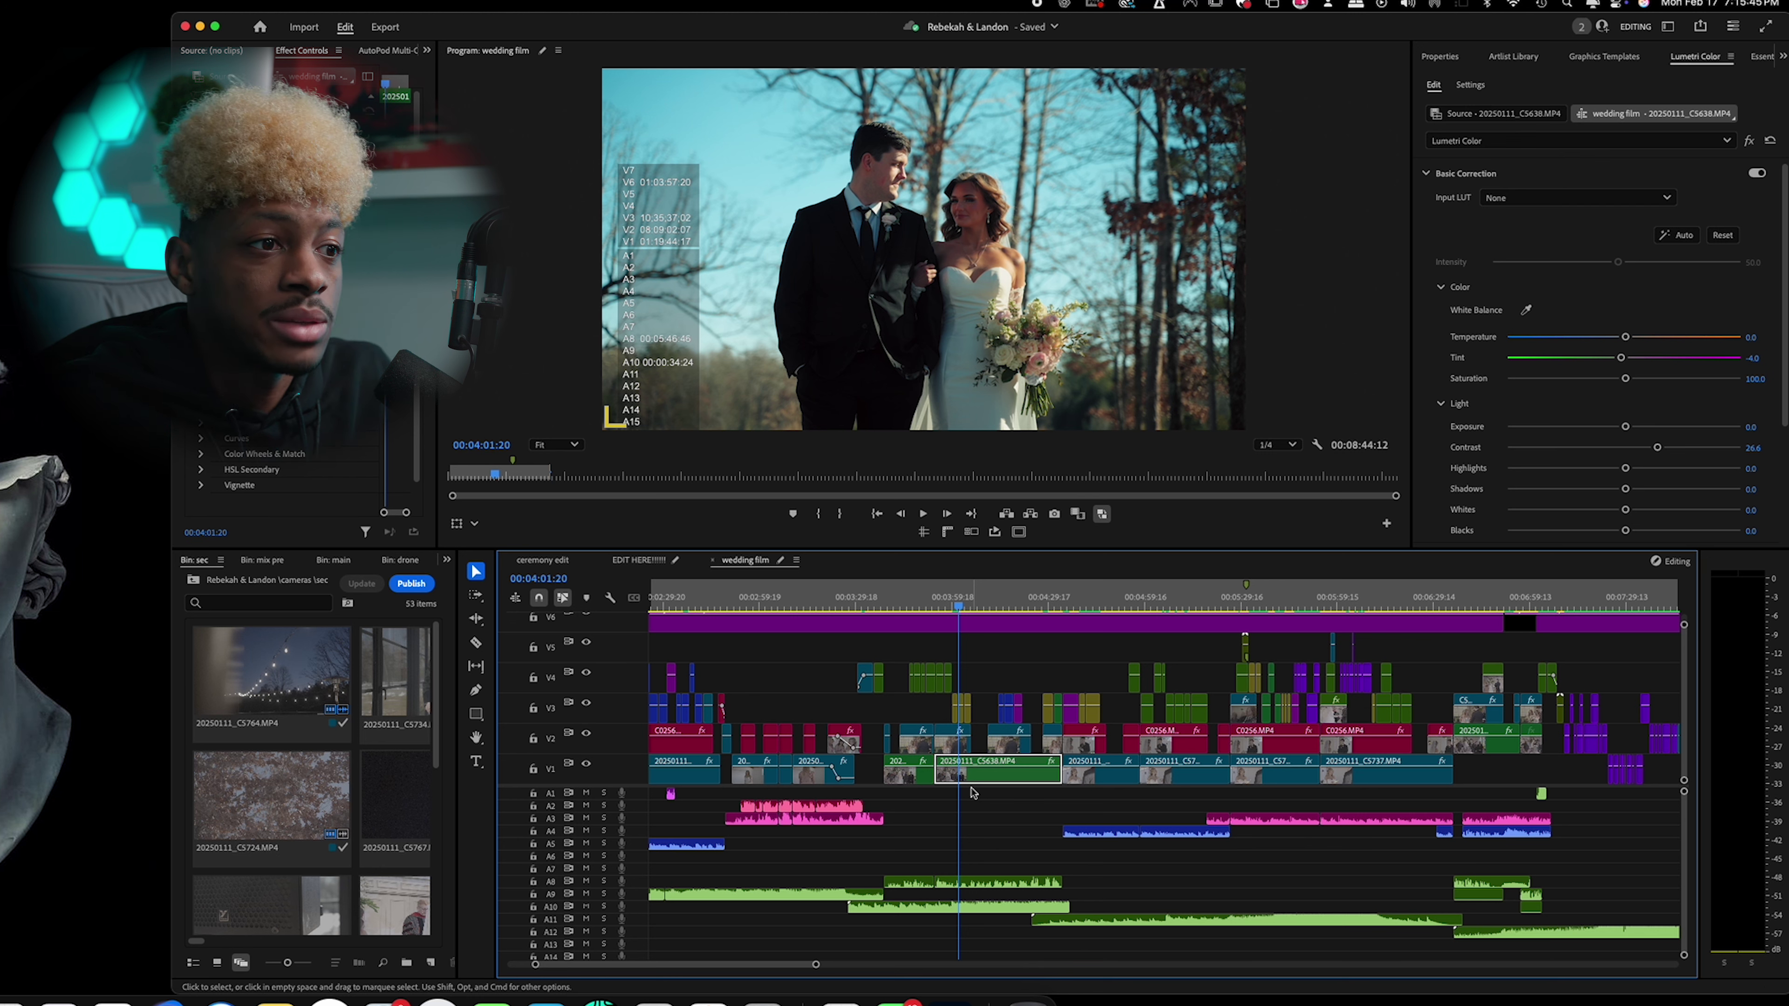
click(939, 860)
drag(939, 859, 972, 886)
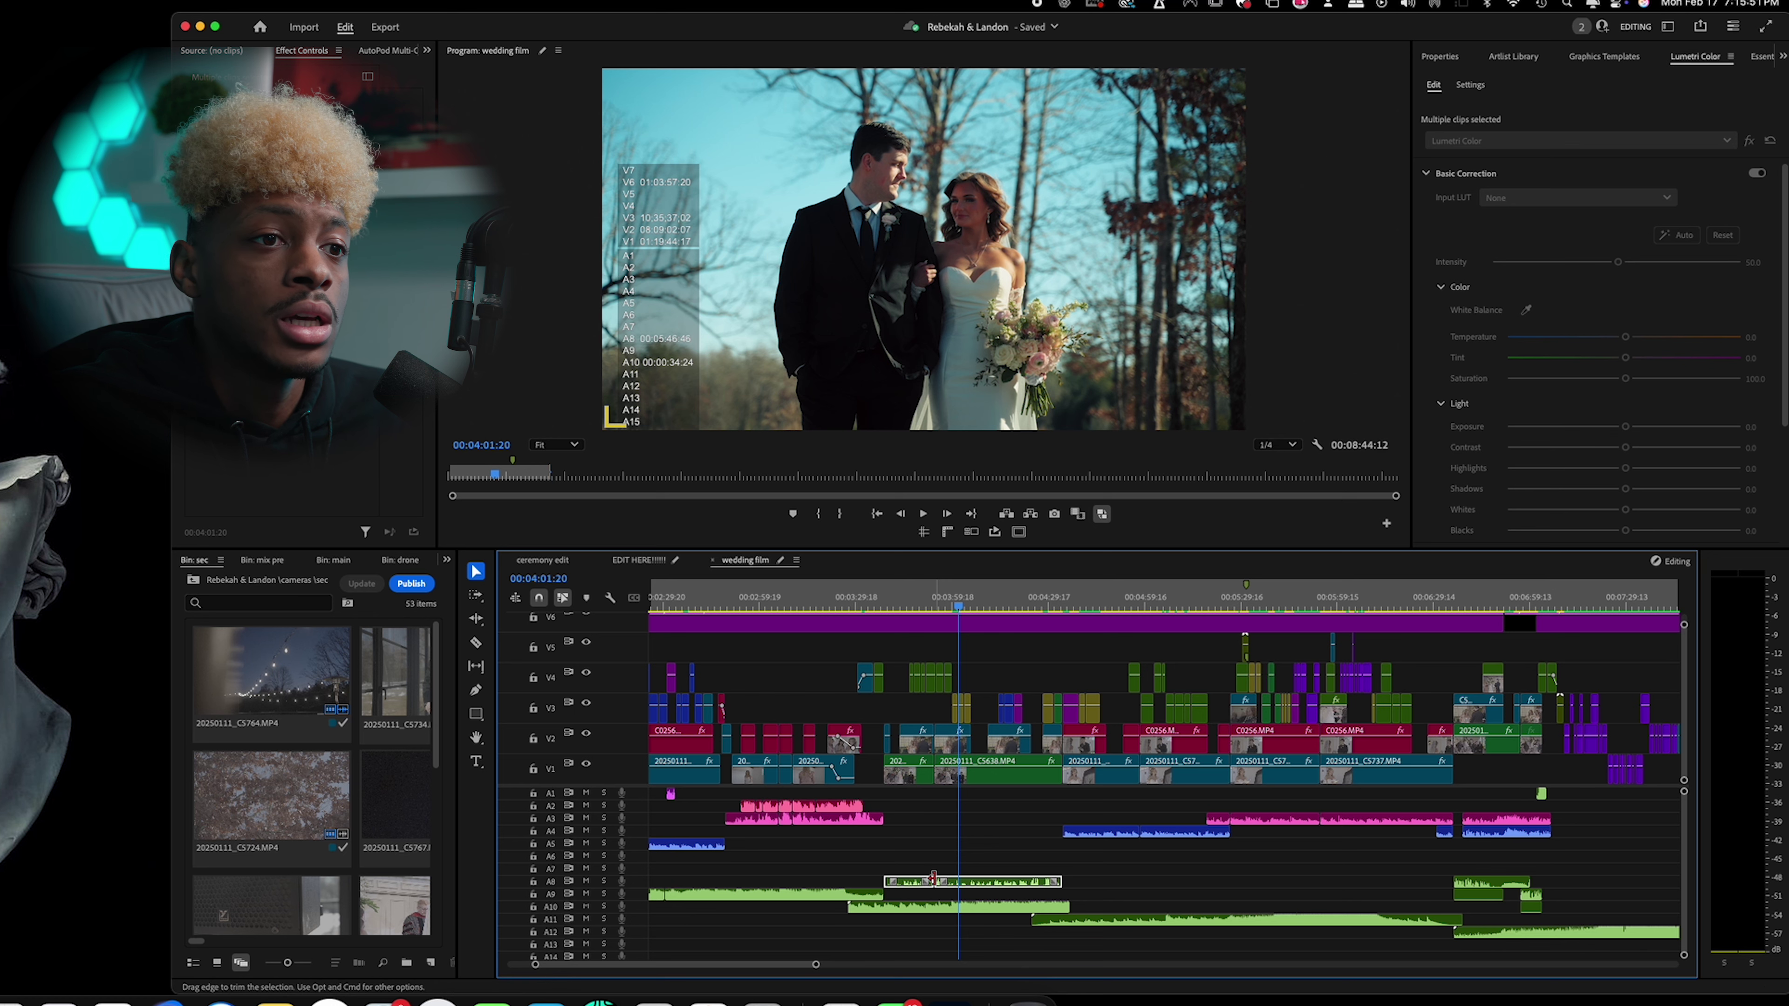
click(1464, 599)
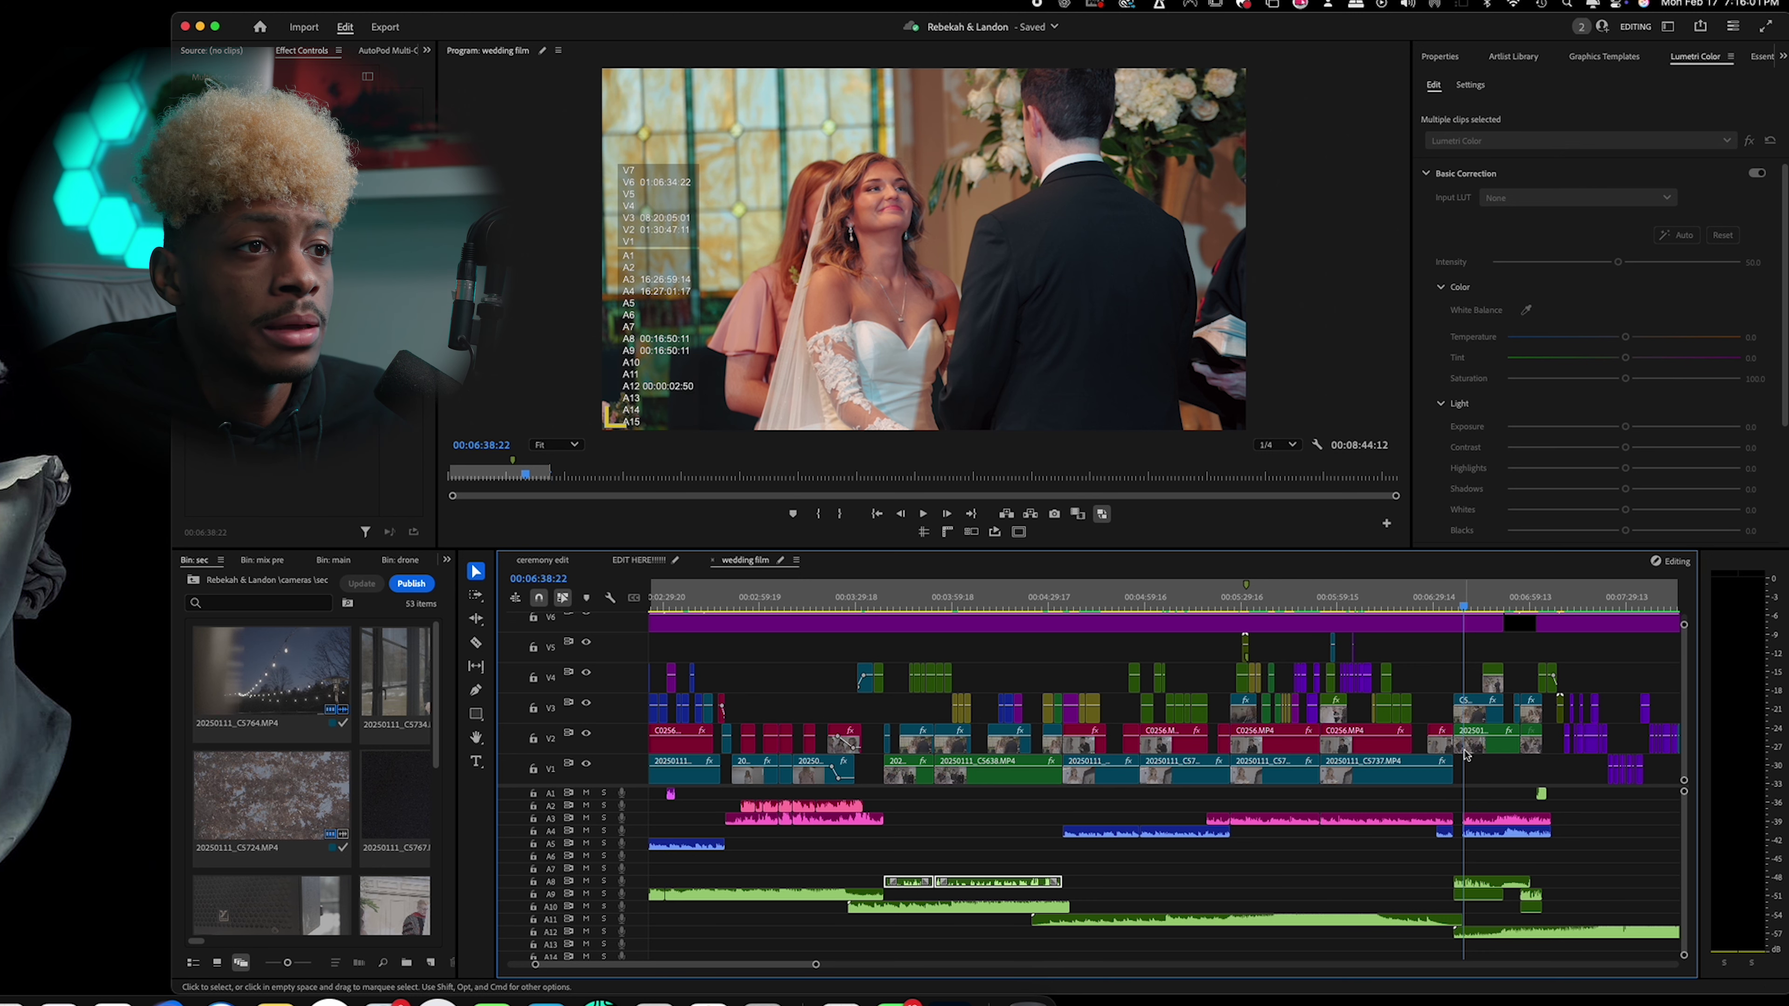
click(1107, 600)
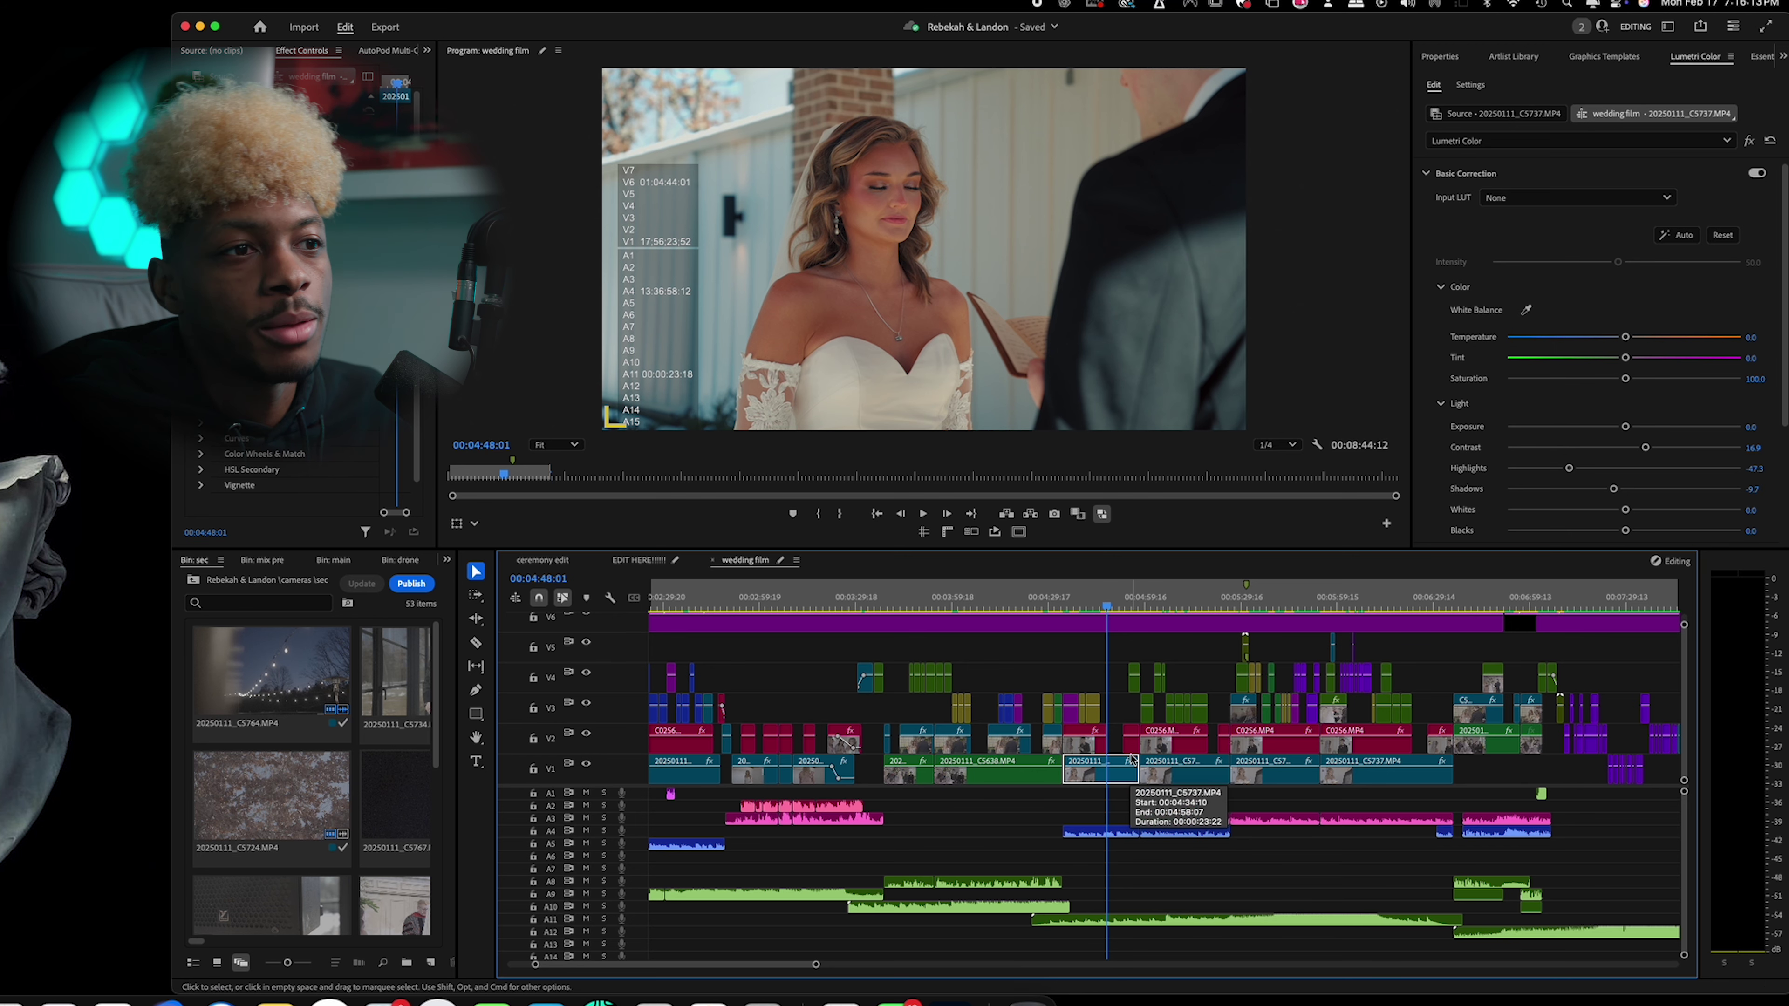
Review how the ceremony section intercuts with the outdoor couple and bridal party shots between 00:03:54:13 and 00:04:34:10.
drag(881, 602, 934, 605)
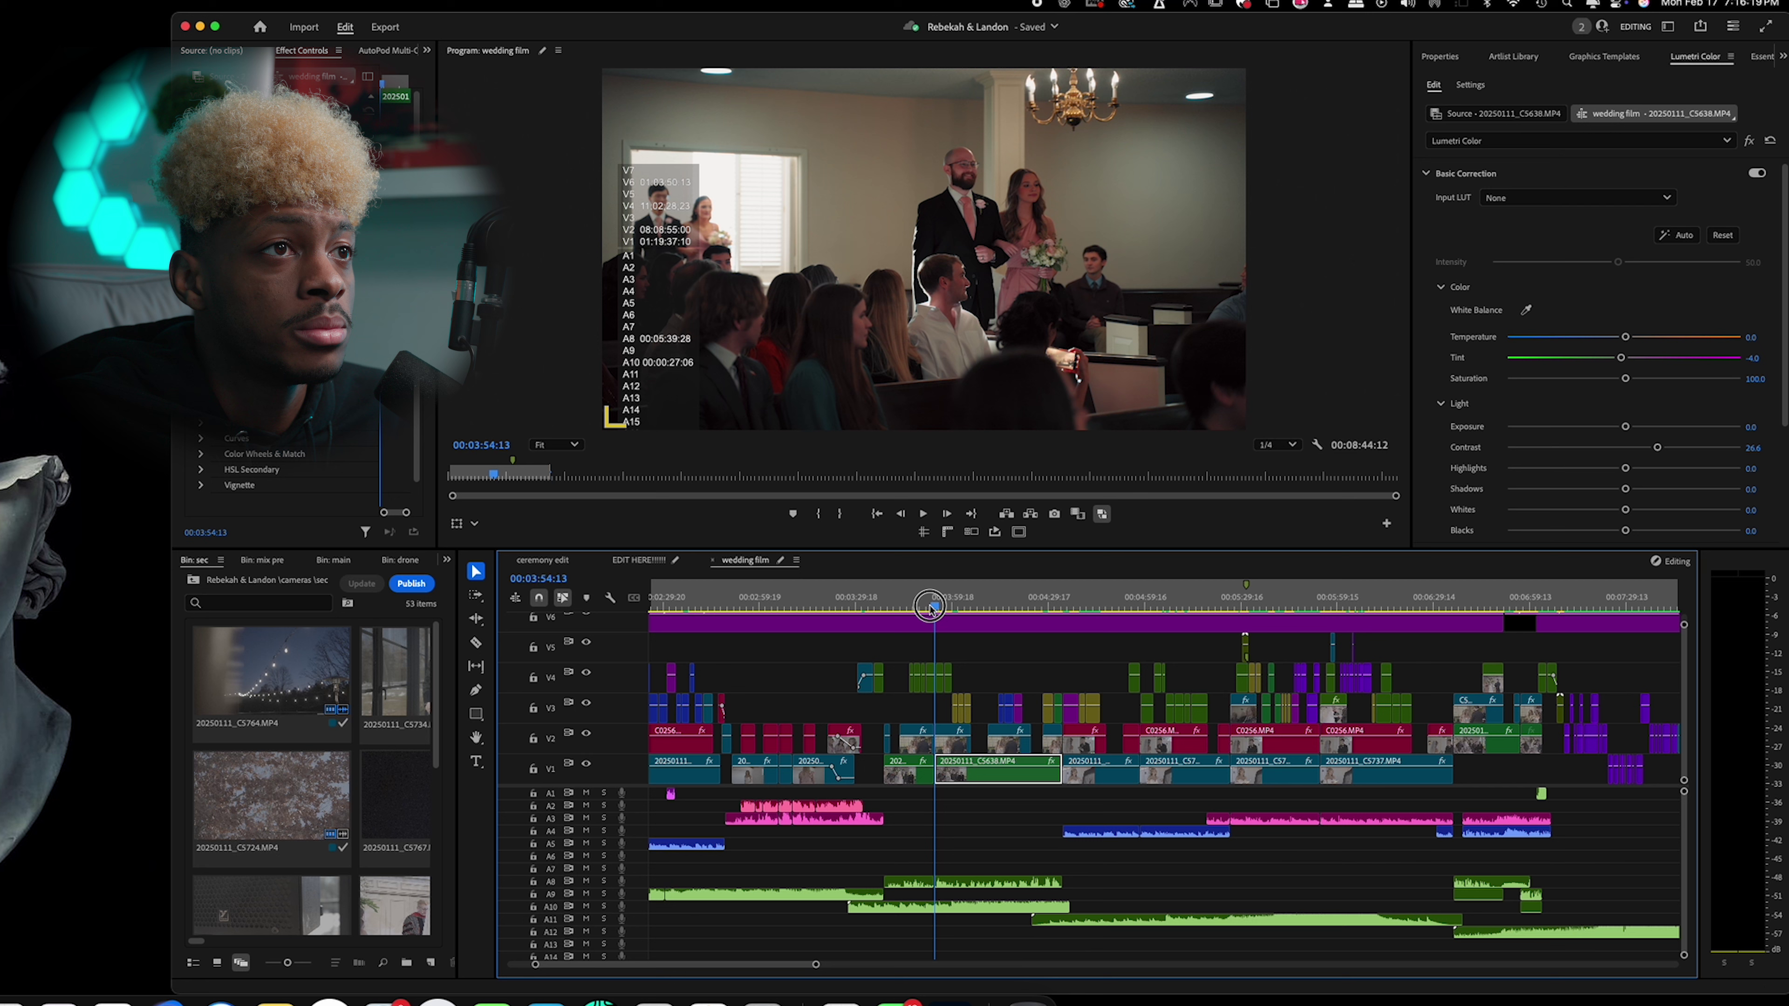
click(944, 608)
drag(945, 608, 952, 610)
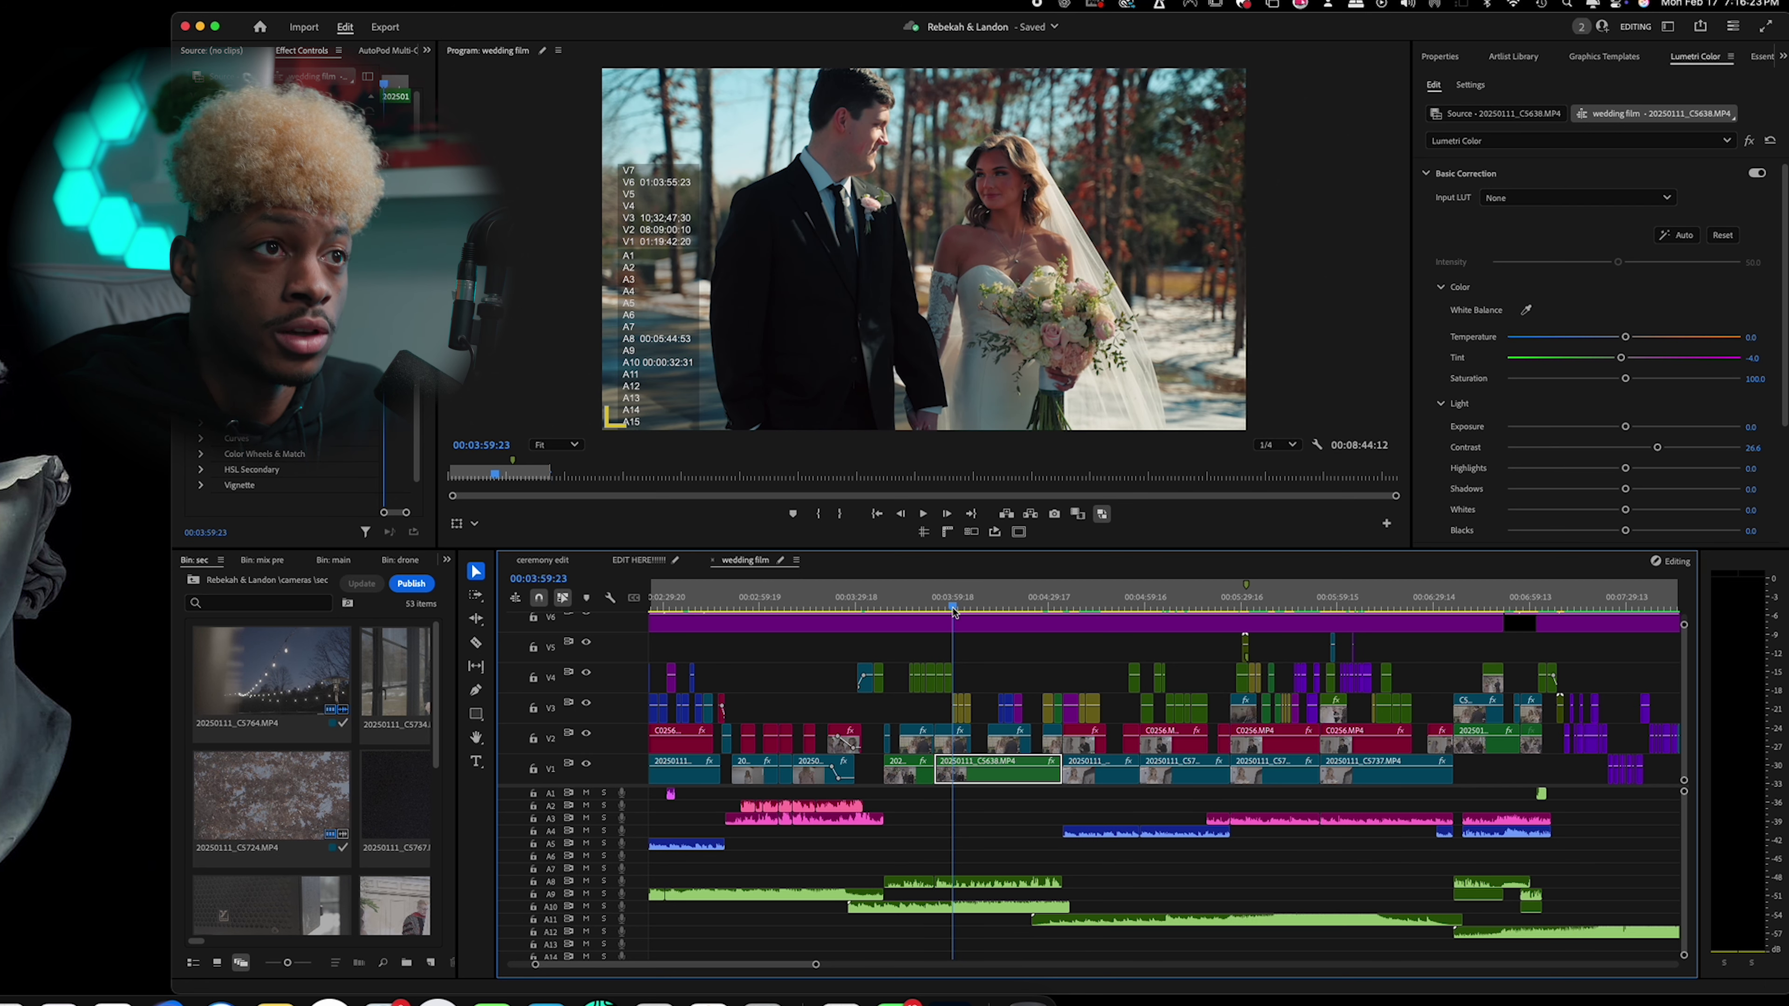
drag(952, 609, 1001, 611)
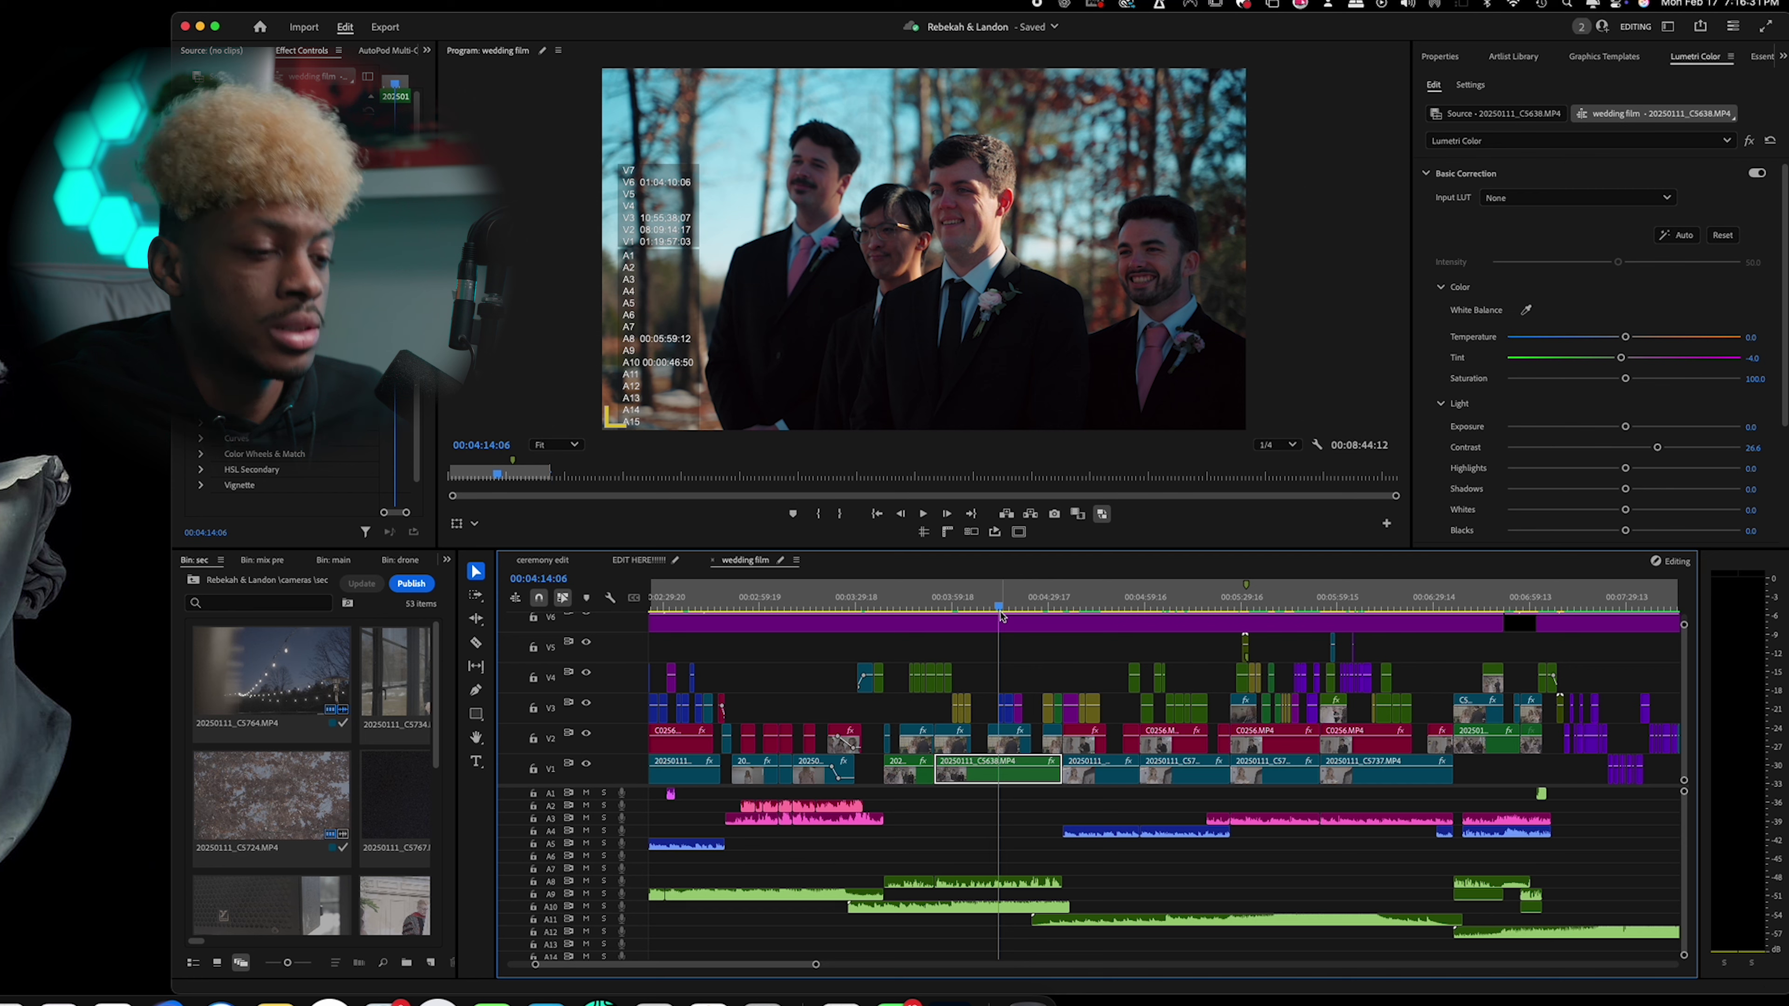
key(space)
key(space)
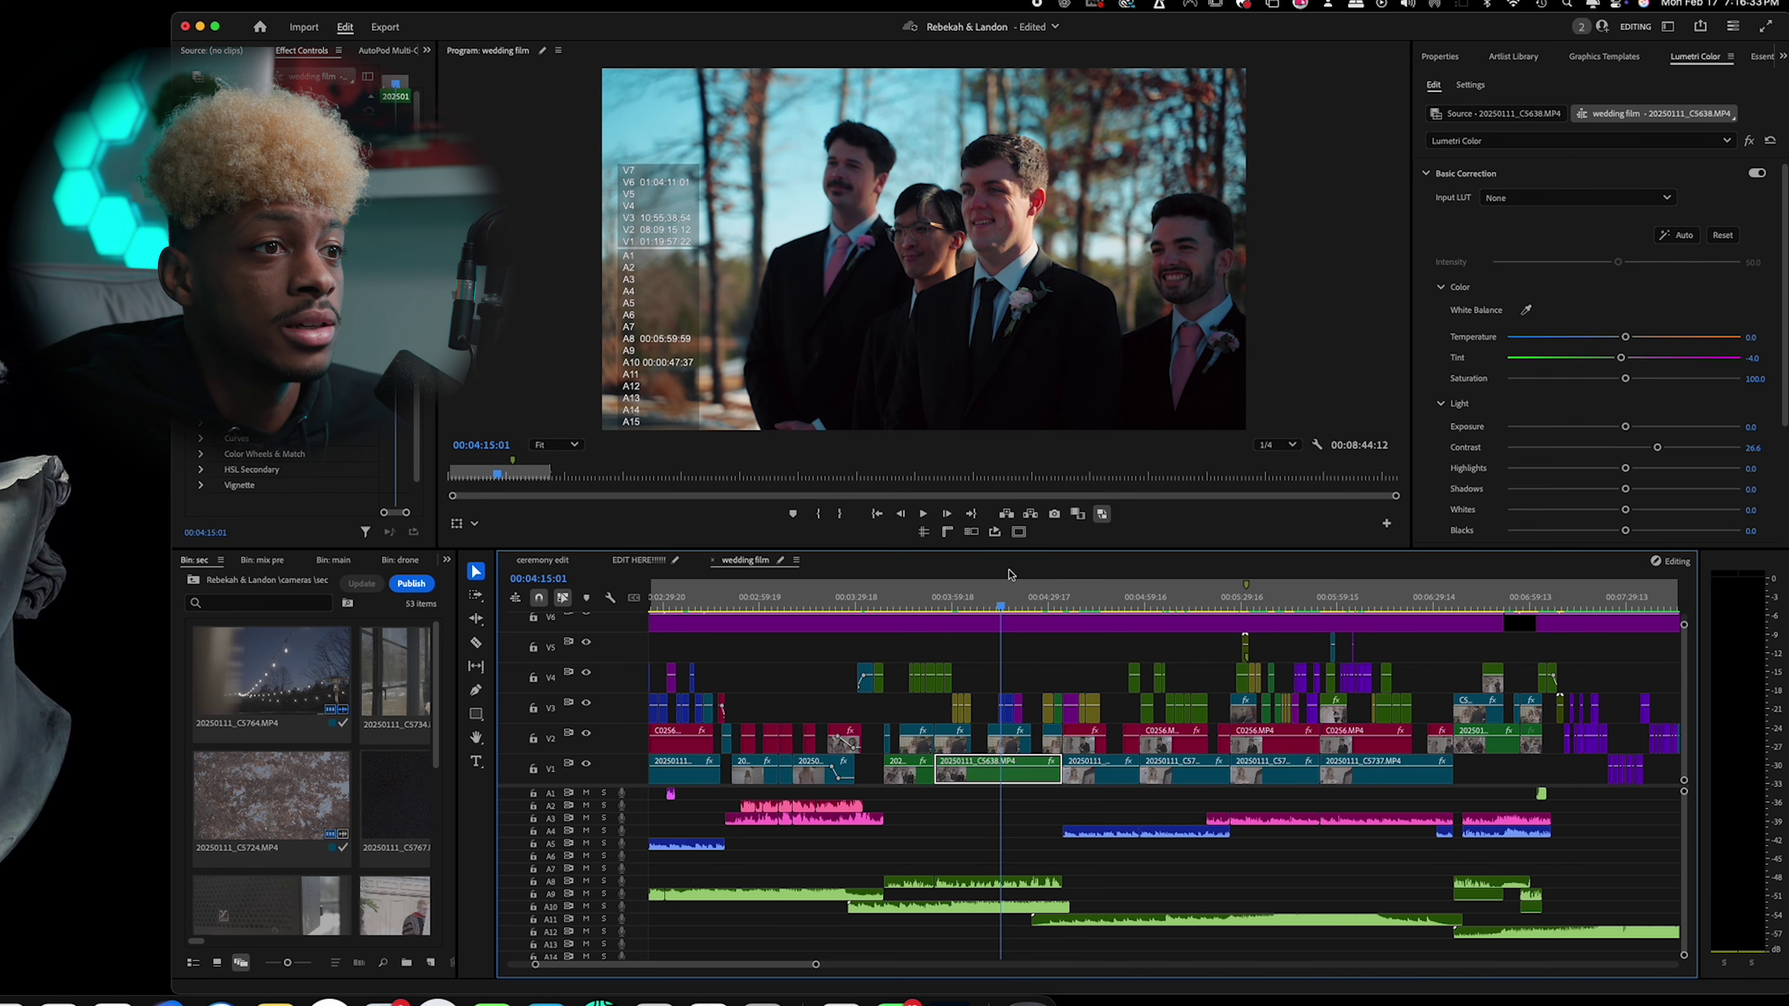
click(1013, 608)
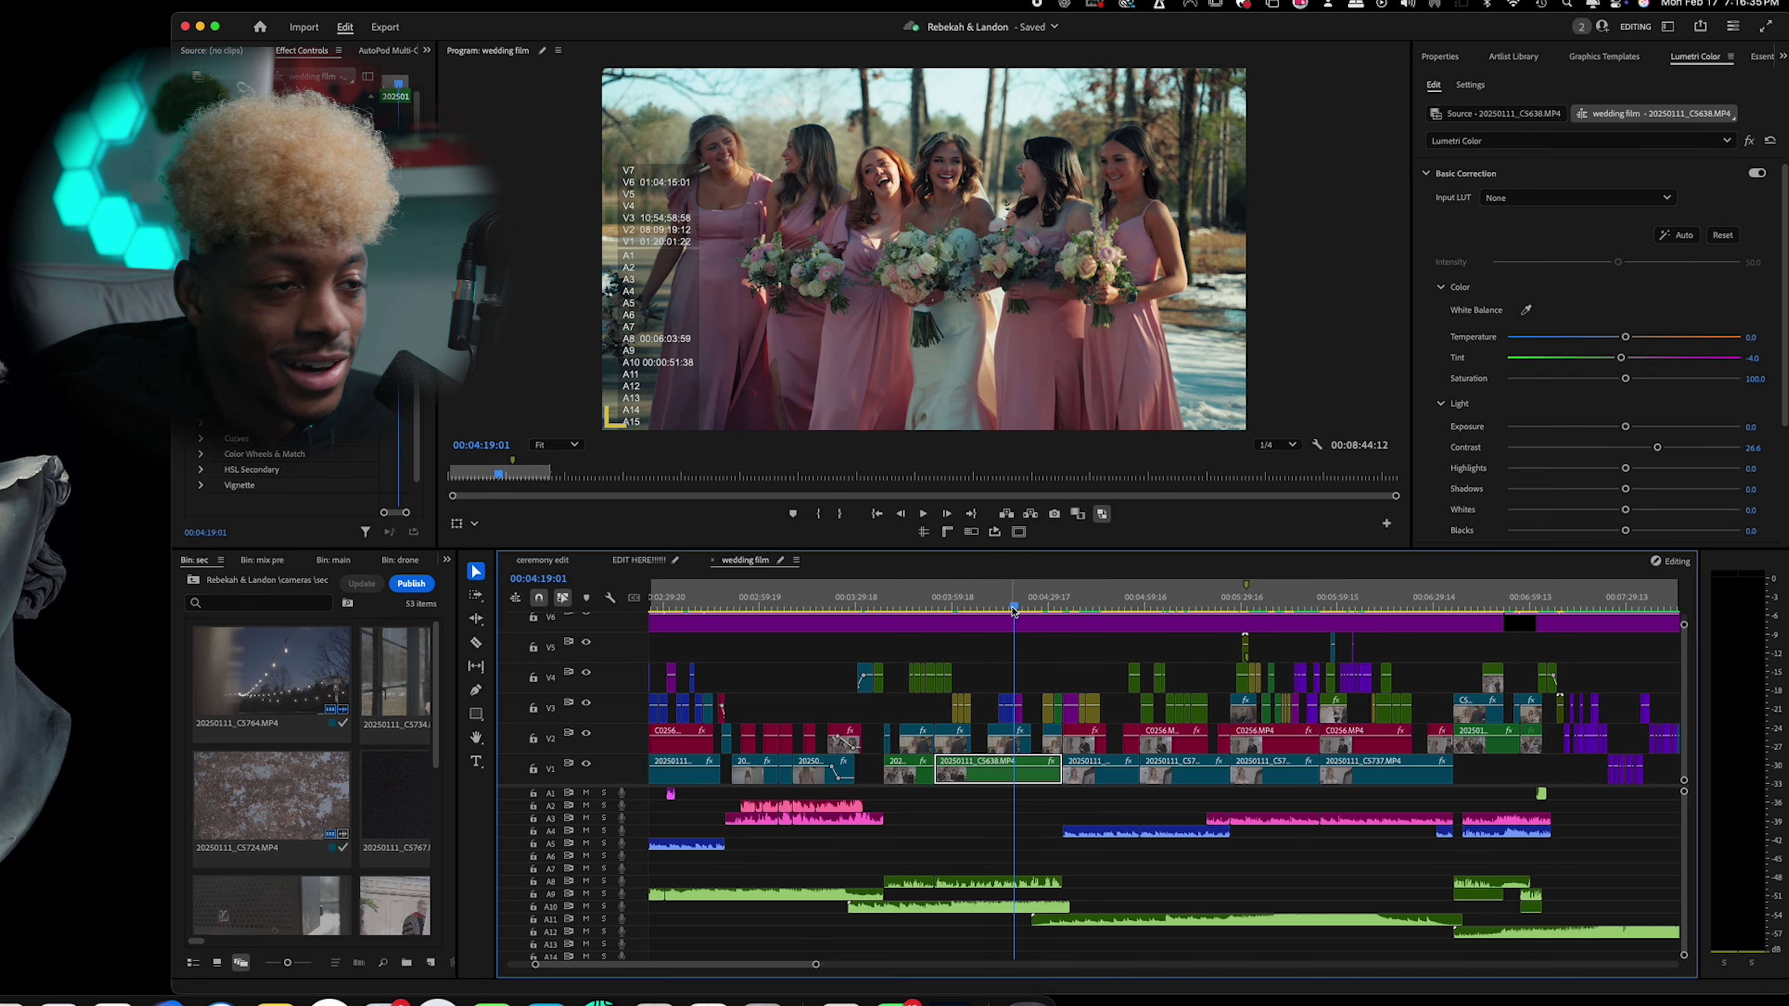
drag(1013, 607, 1064, 610)
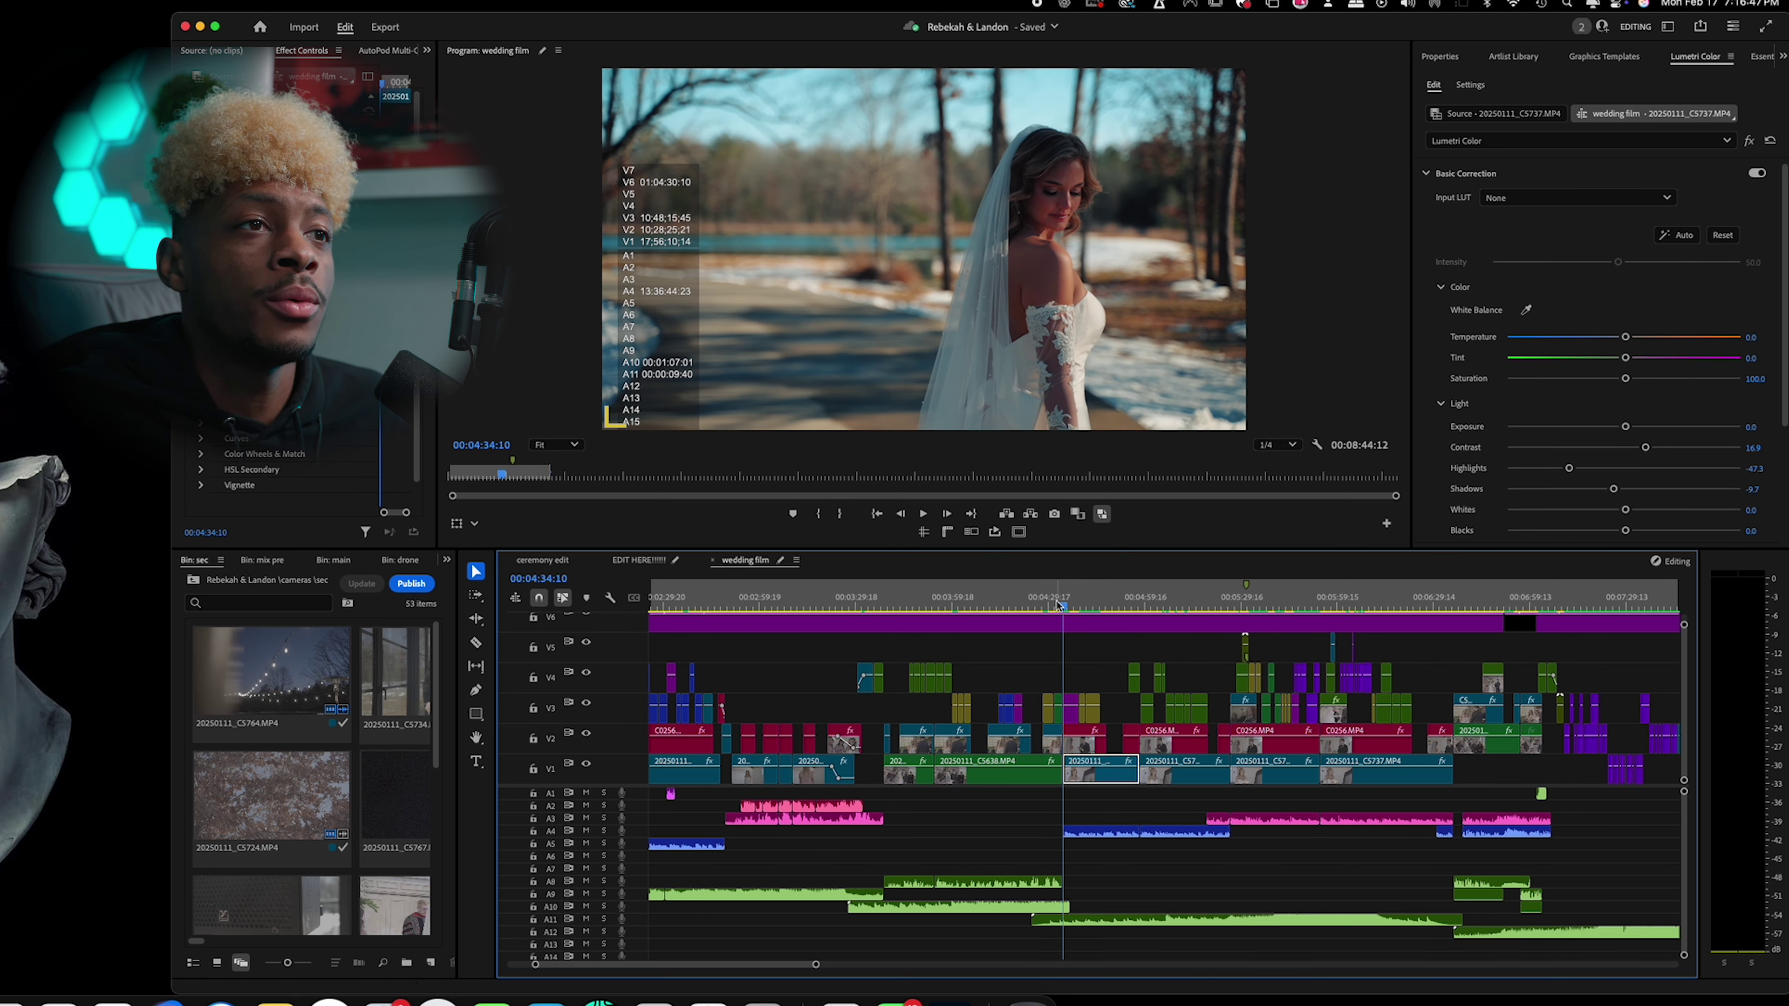
click(1044, 607)
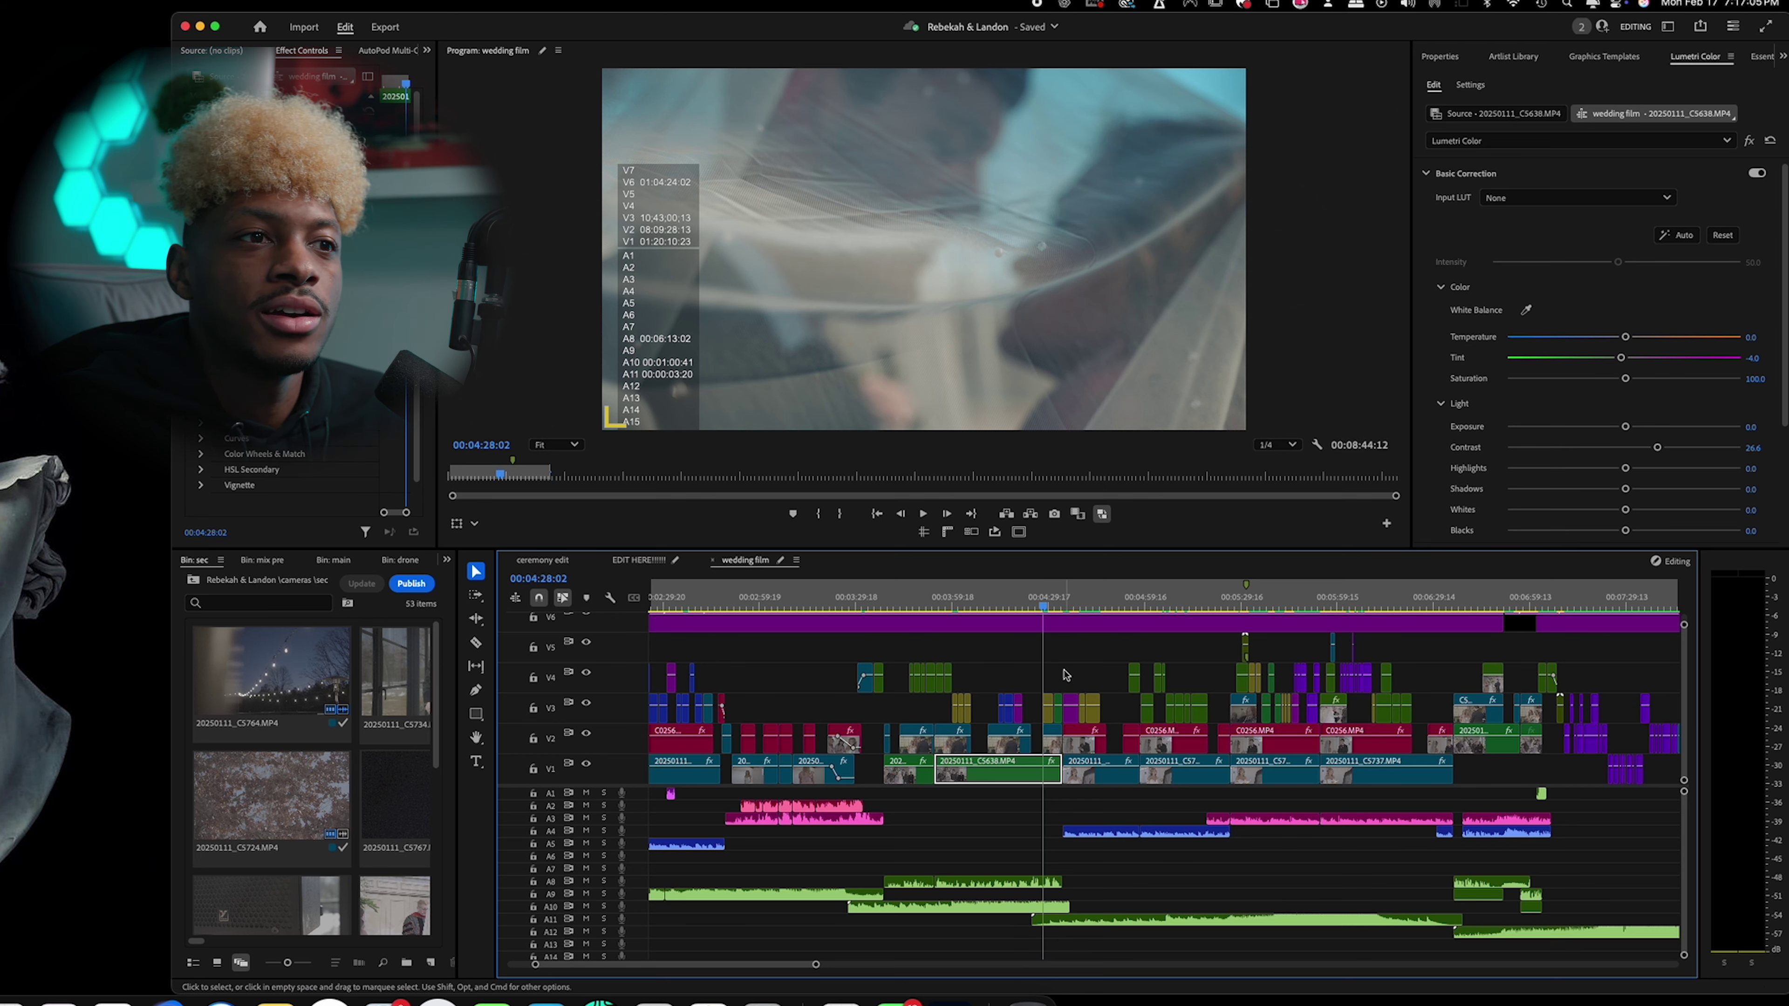
View the reception entrance shot at 00:05:47:10 and select the blue audio clips on A4 to point them out.
click(1297, 605)
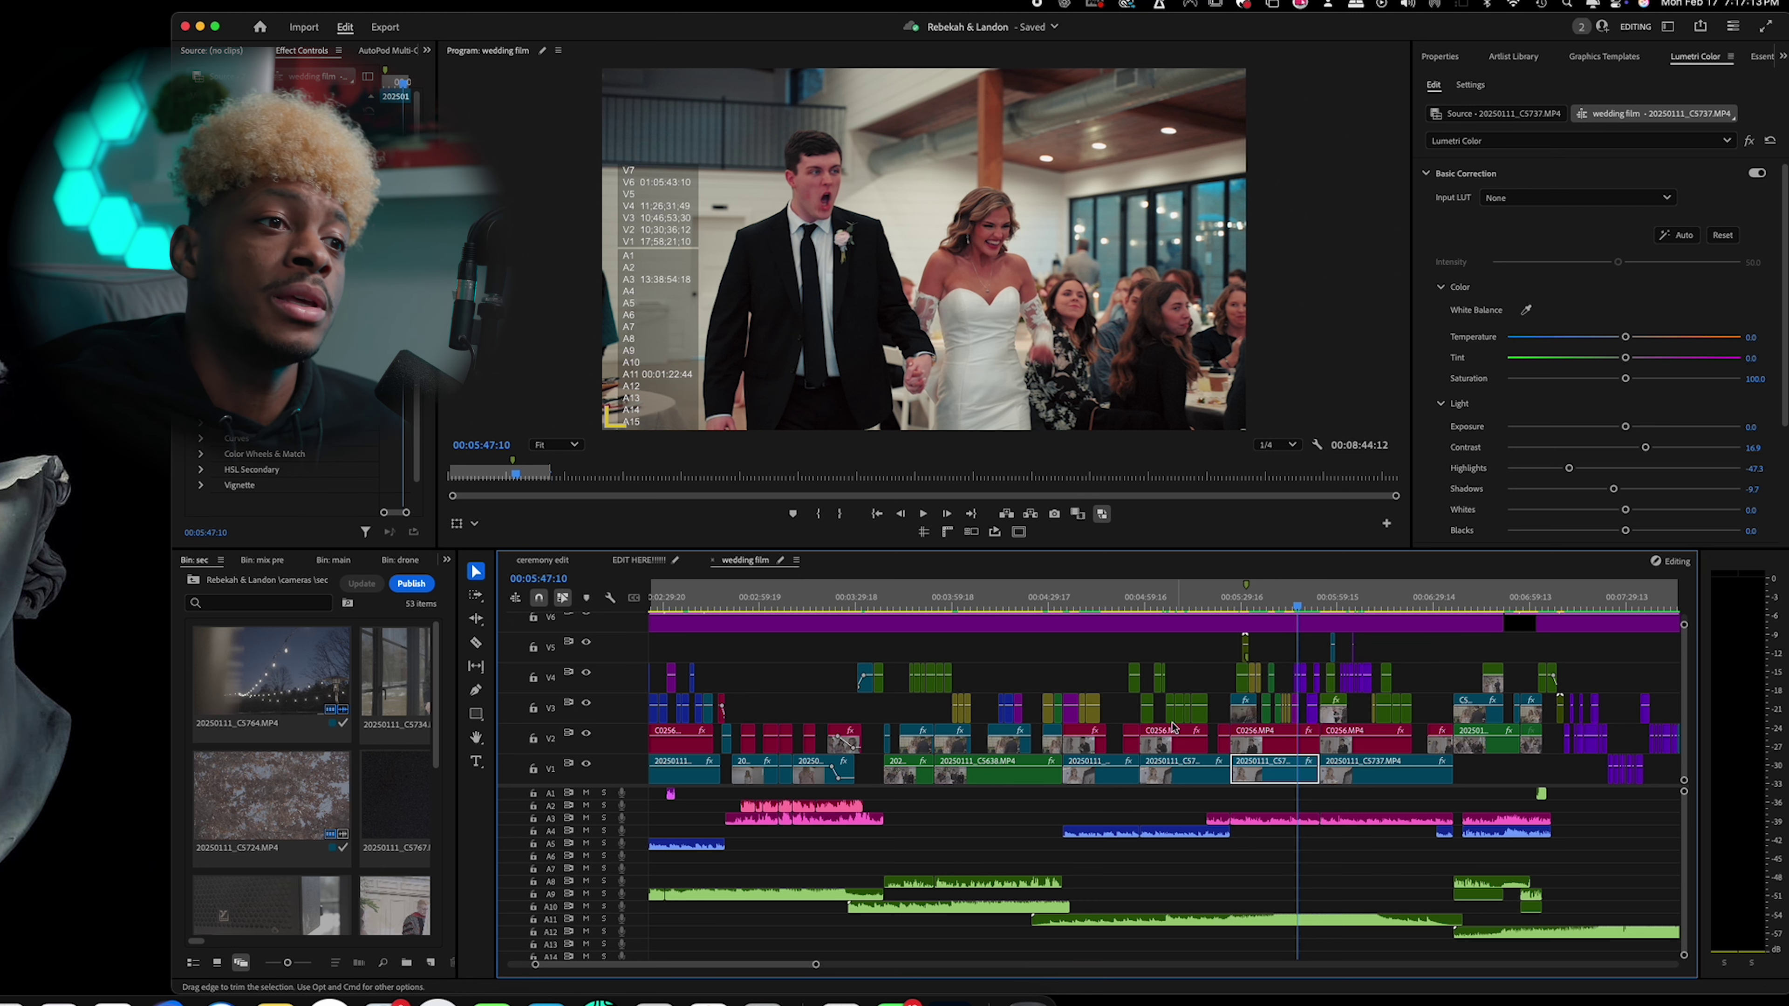
drag(1116, 874, 1170, 818)
scroll(1187, 634, right, 5)
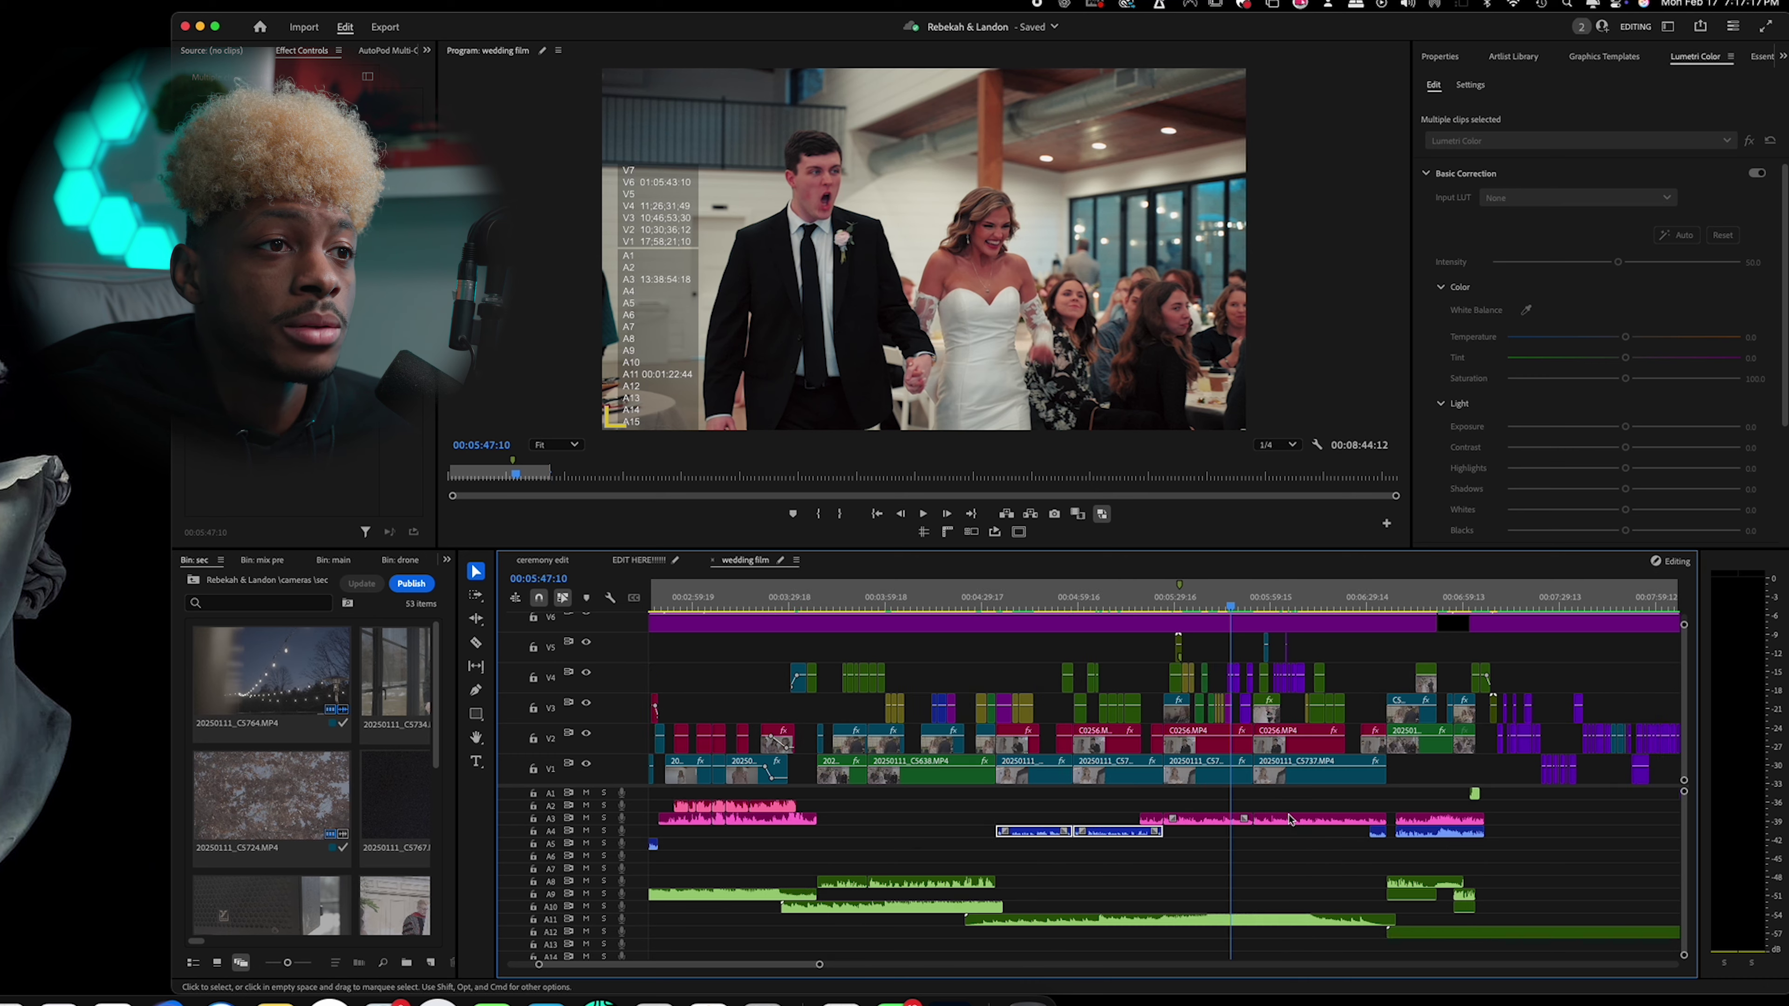
Scrub through the dance, couple portrait and ceremony shots between 00:06:06:04 and the kiss at 00:06:51:15, returning to 00:06:13:07.
mouse_move(1187, 605)
mouse_down()
mouse_move(1109, 613)
mouse_move(1162, 627)
mouse_up()
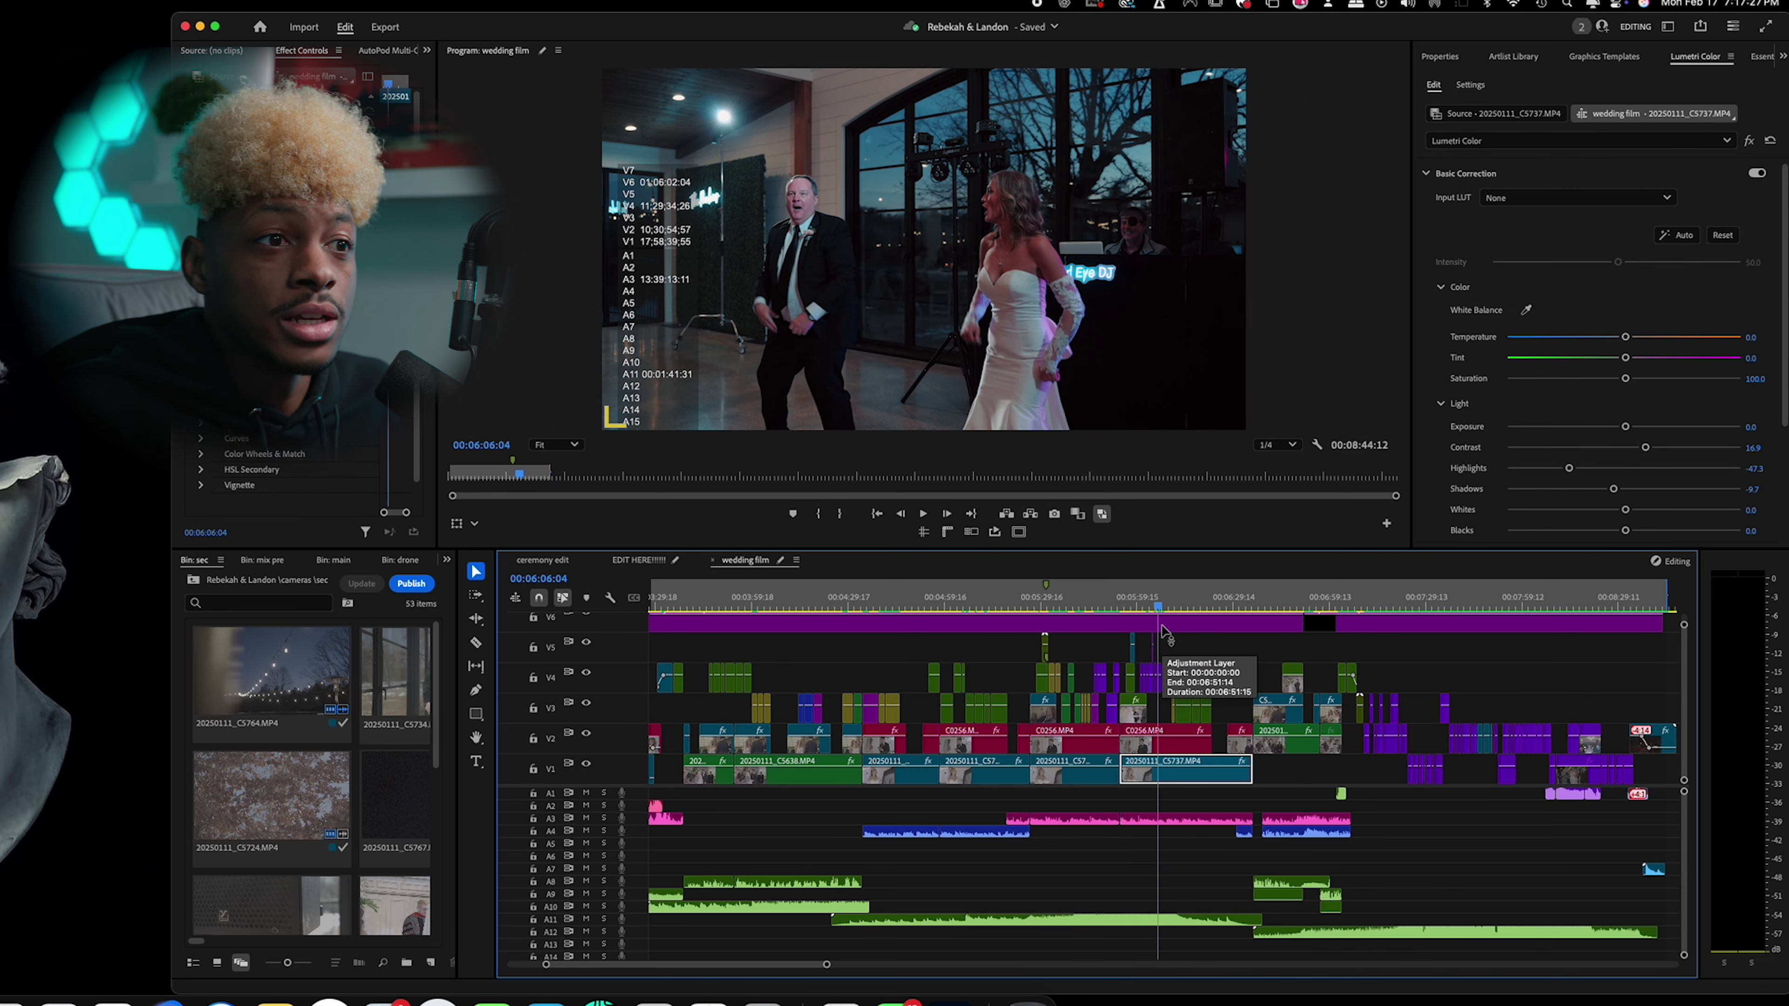
drag(1095, 608, 1167, 641)
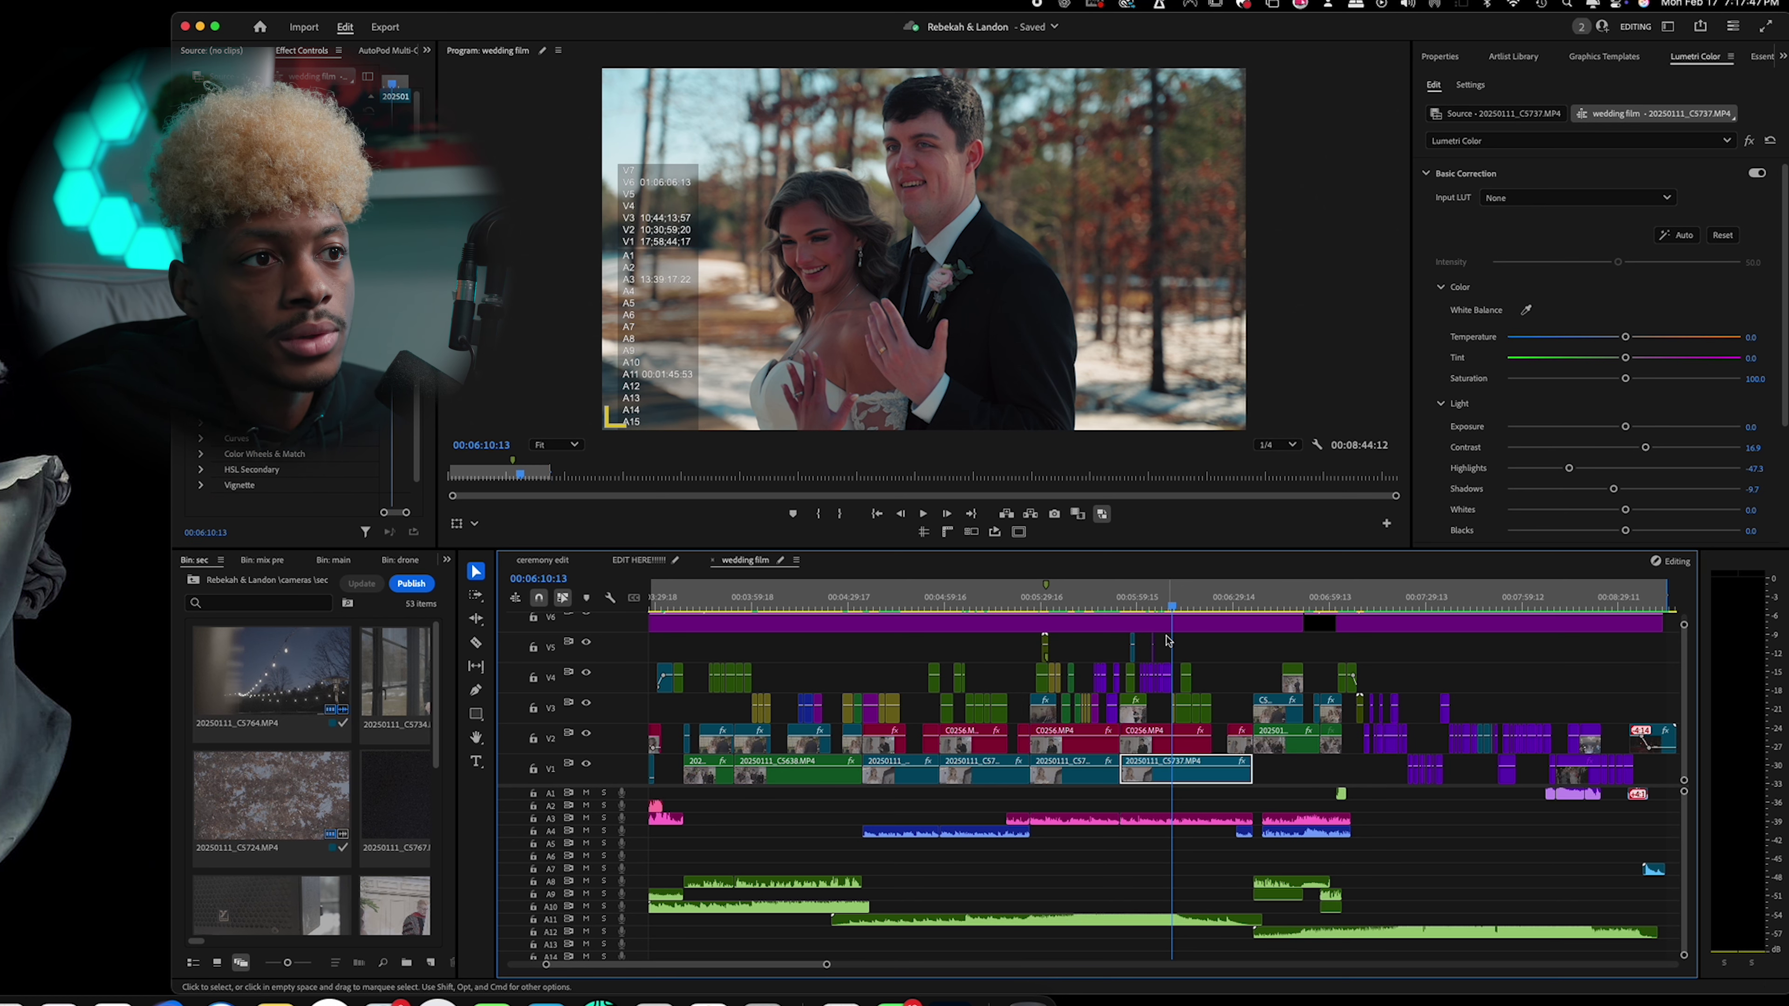
click(1187, 605)
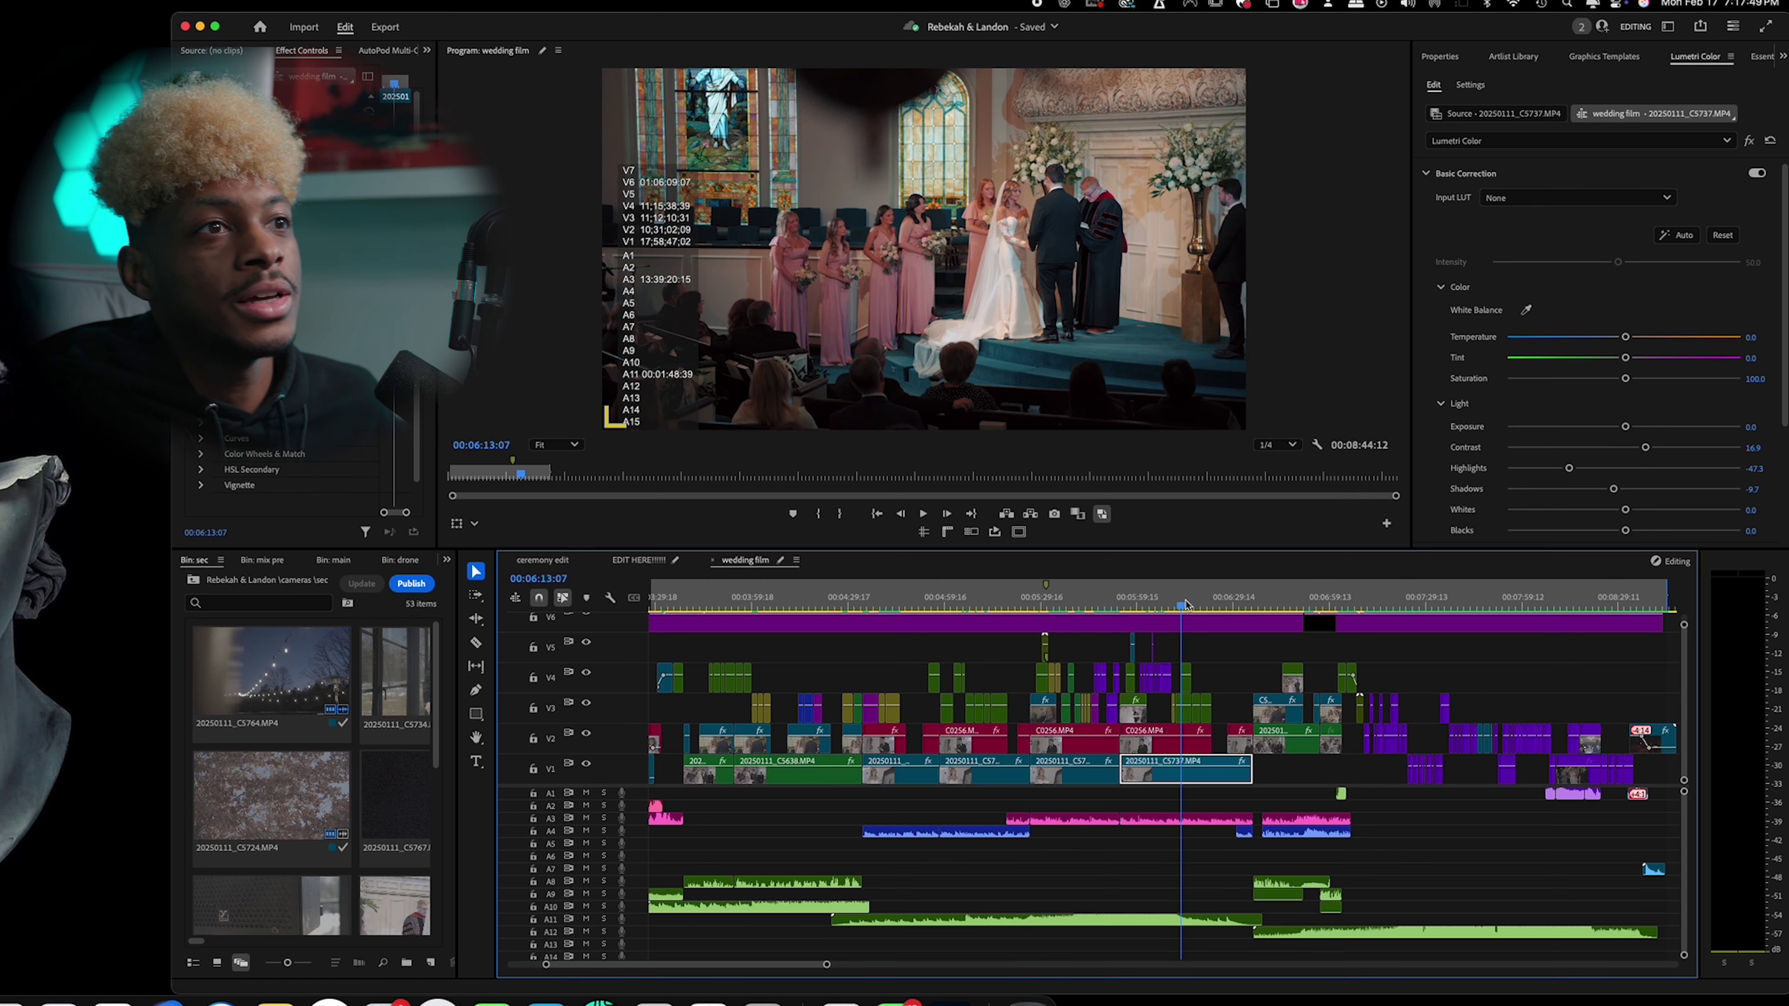
click(1193, 606)
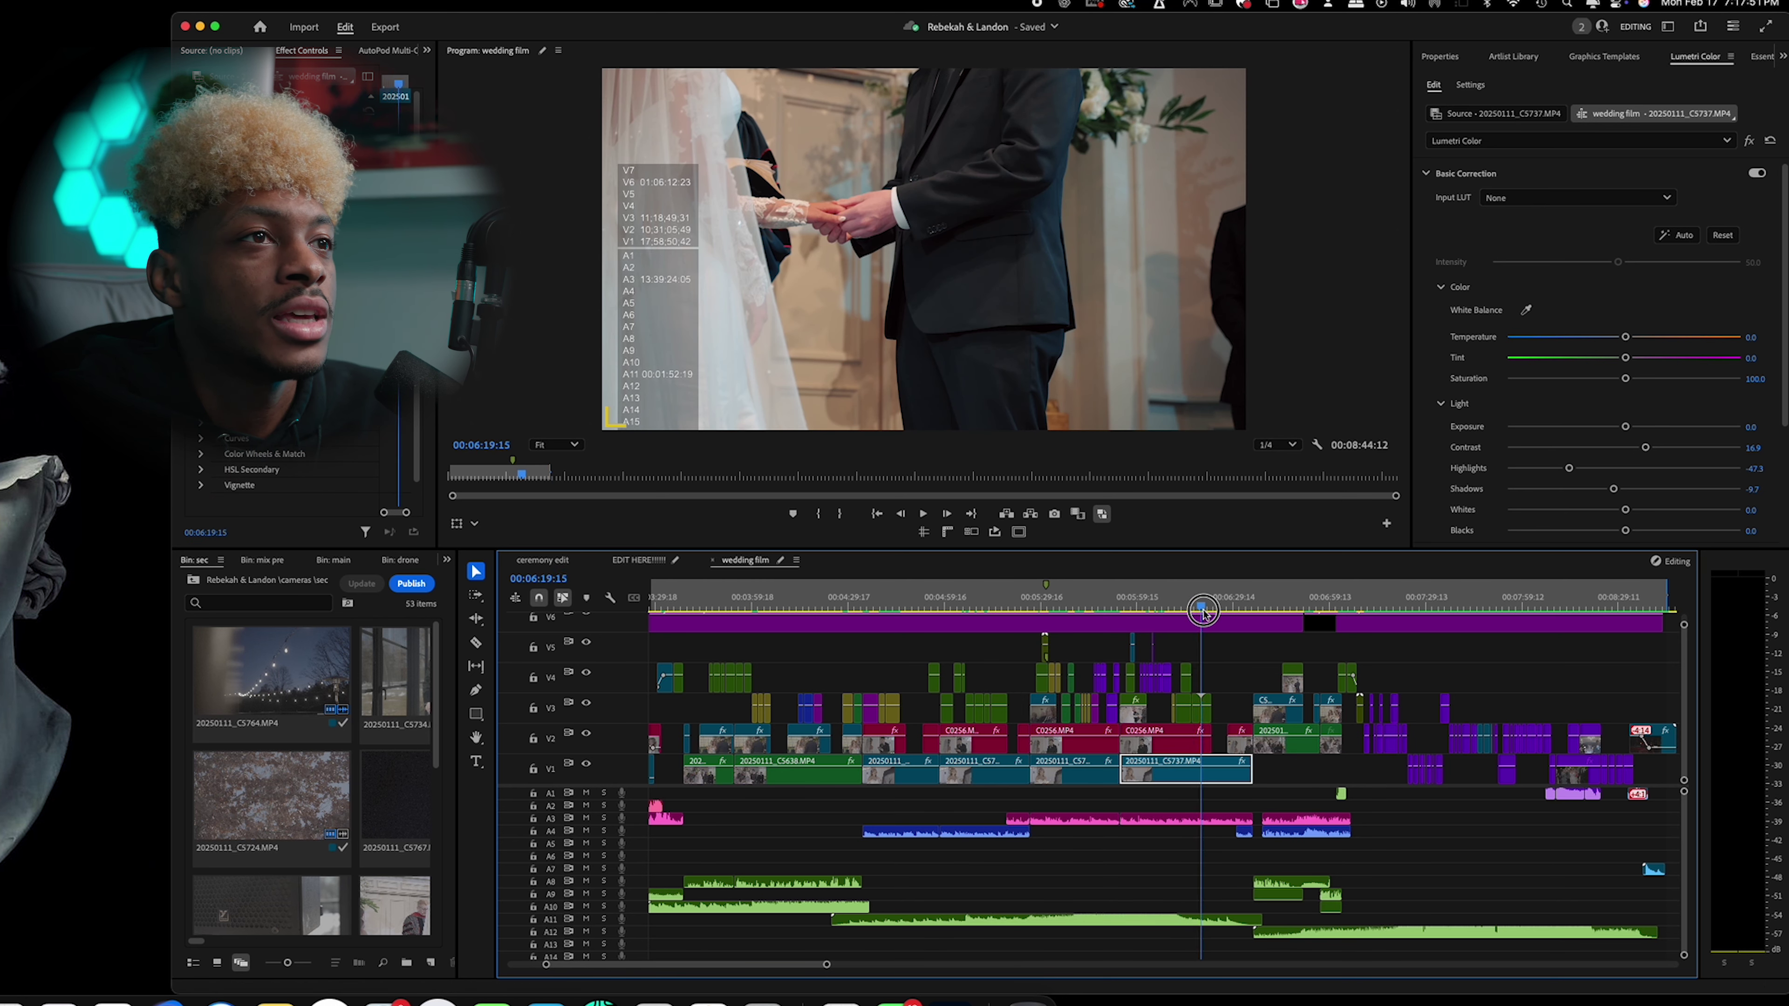
click(1291, 614)
click(1303, 618)
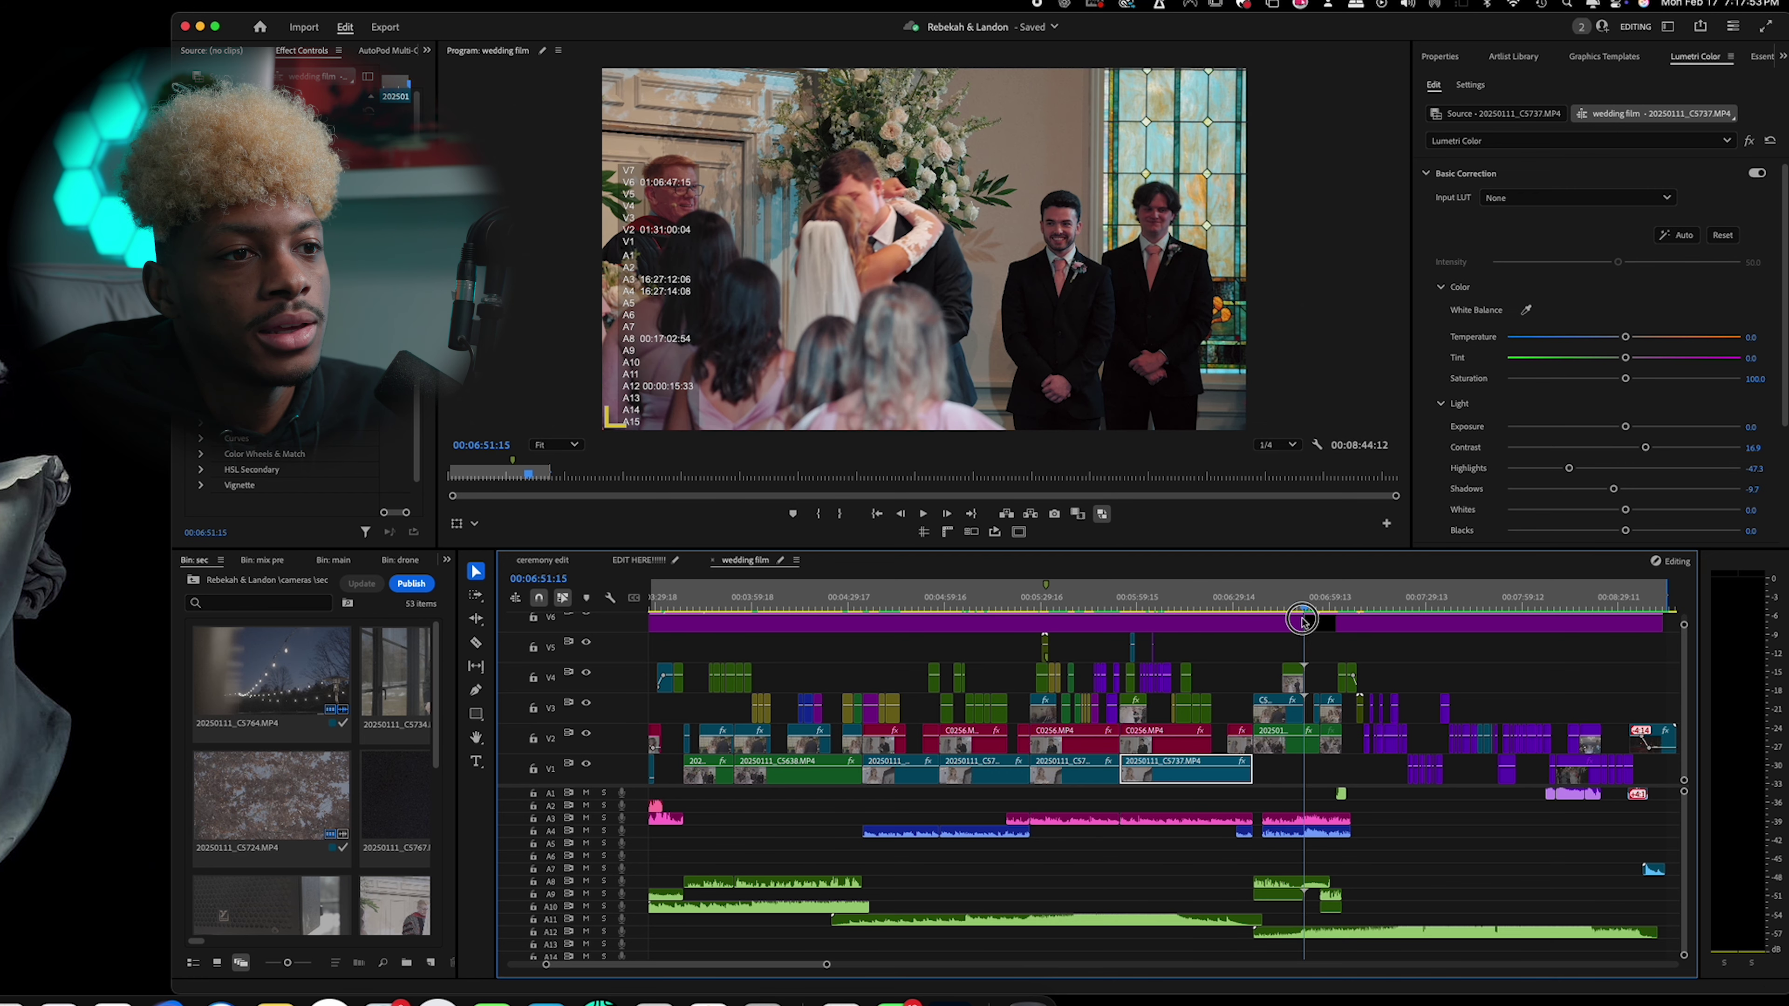
drag(1304, 619, 1187, 645)
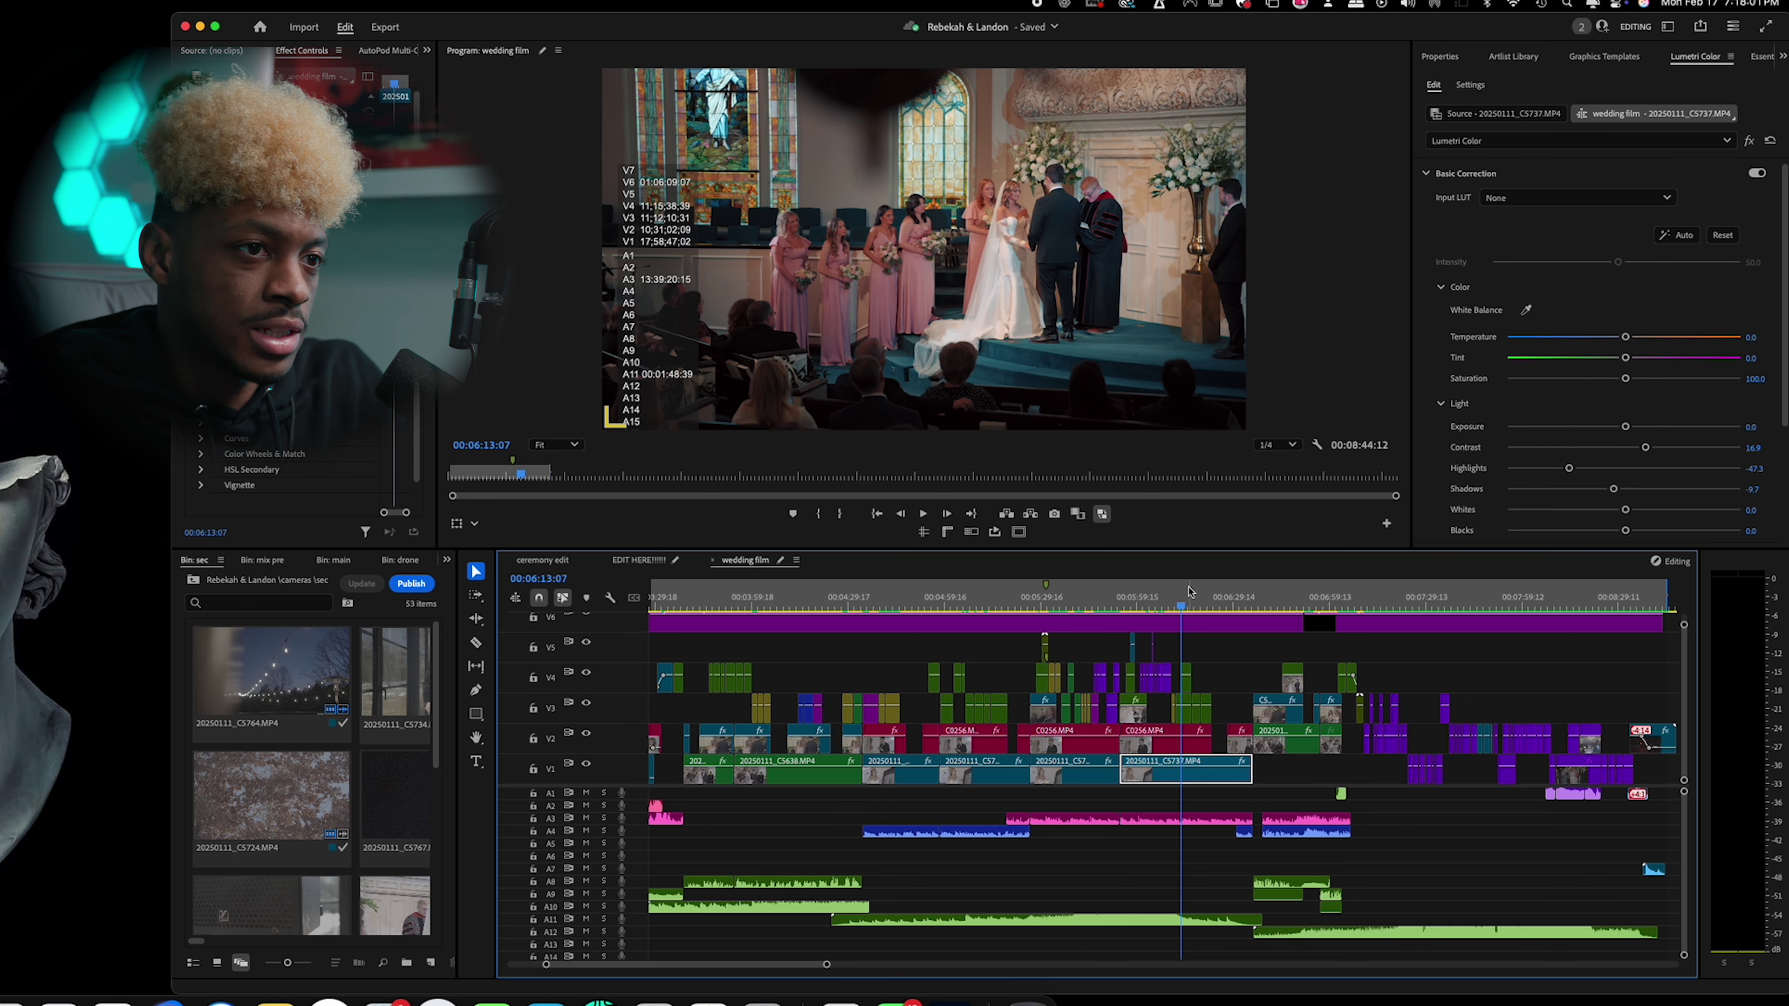
Play the reception section of the film from the night venue shot at 00:07:09:00 to the dancing at about 00:07:24.
drag(1189, 590, 1364, 740)
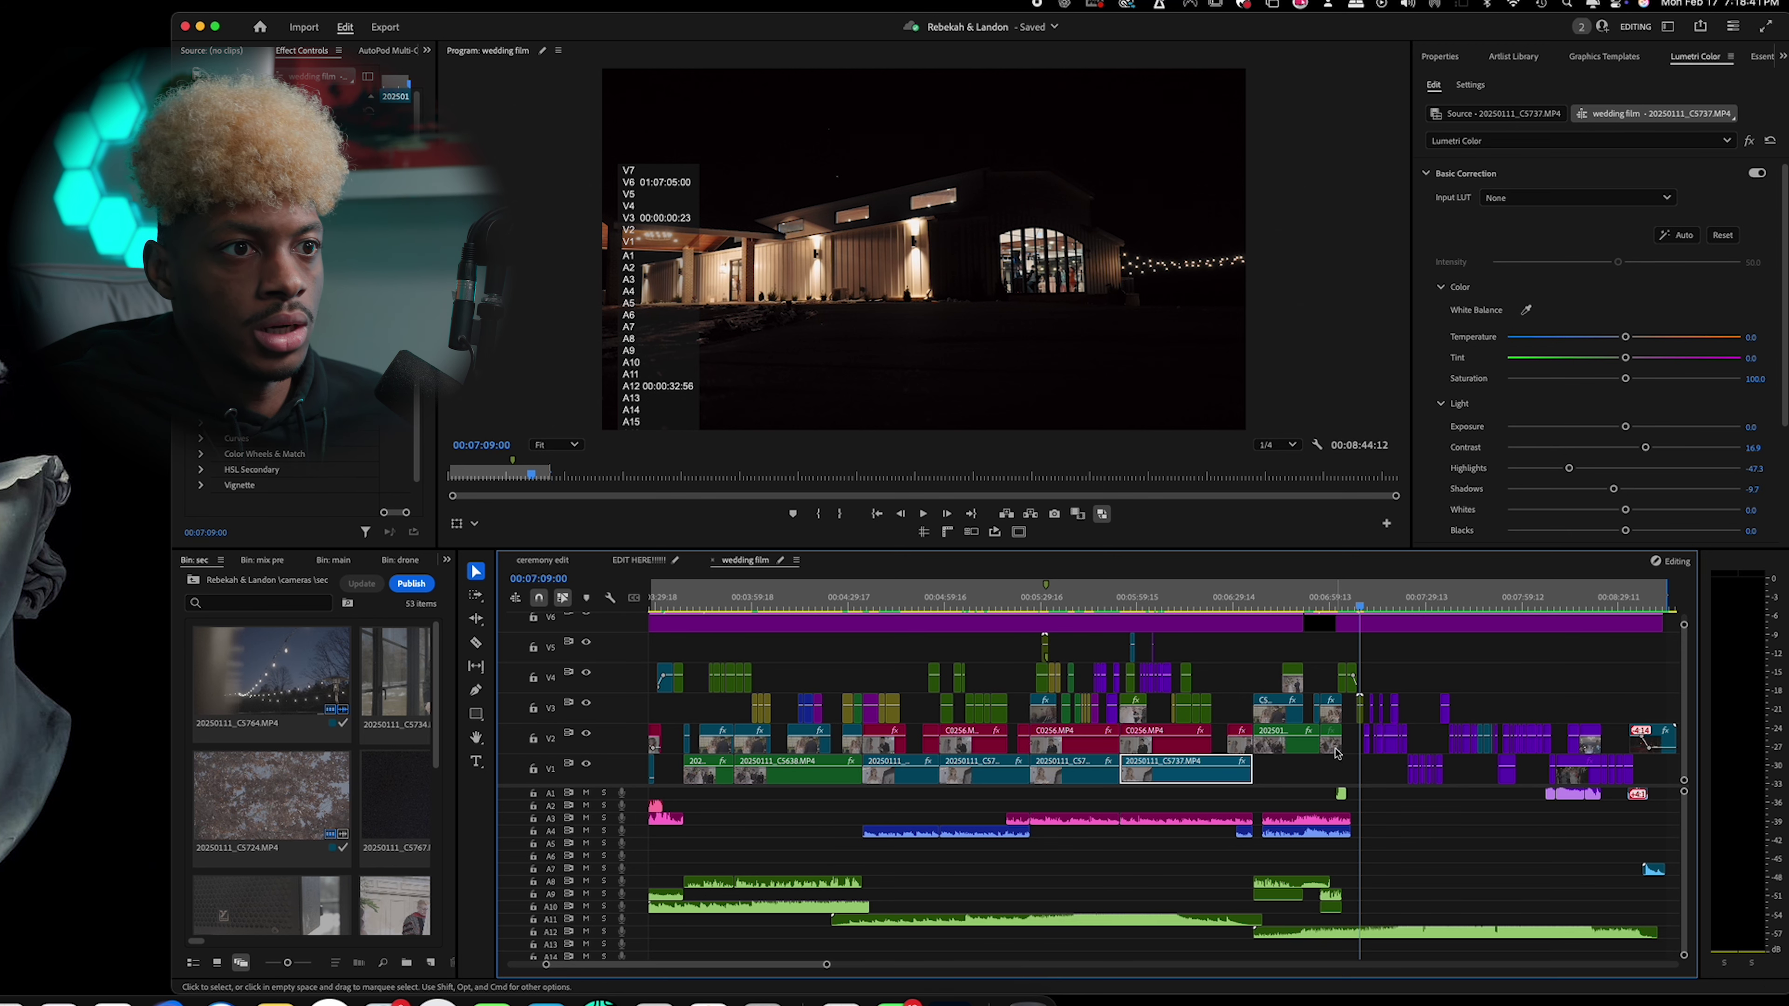
key(space)
scroll(1165, 784, right, 3)
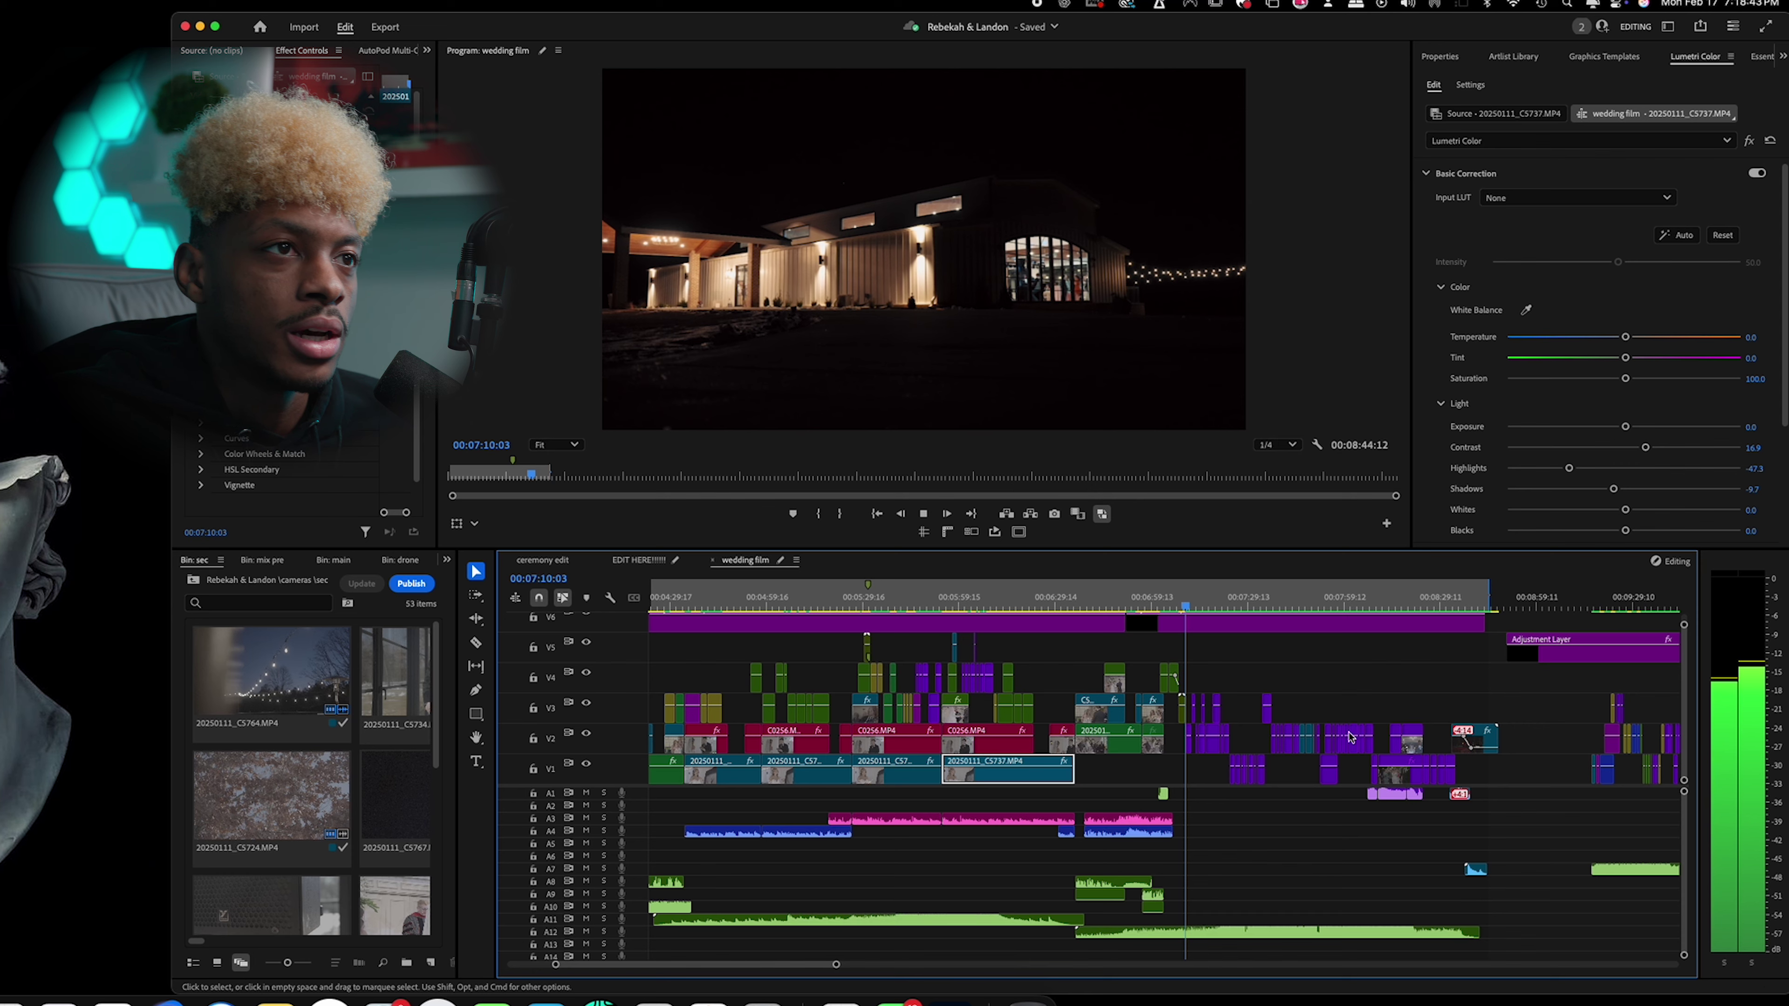
key(space)
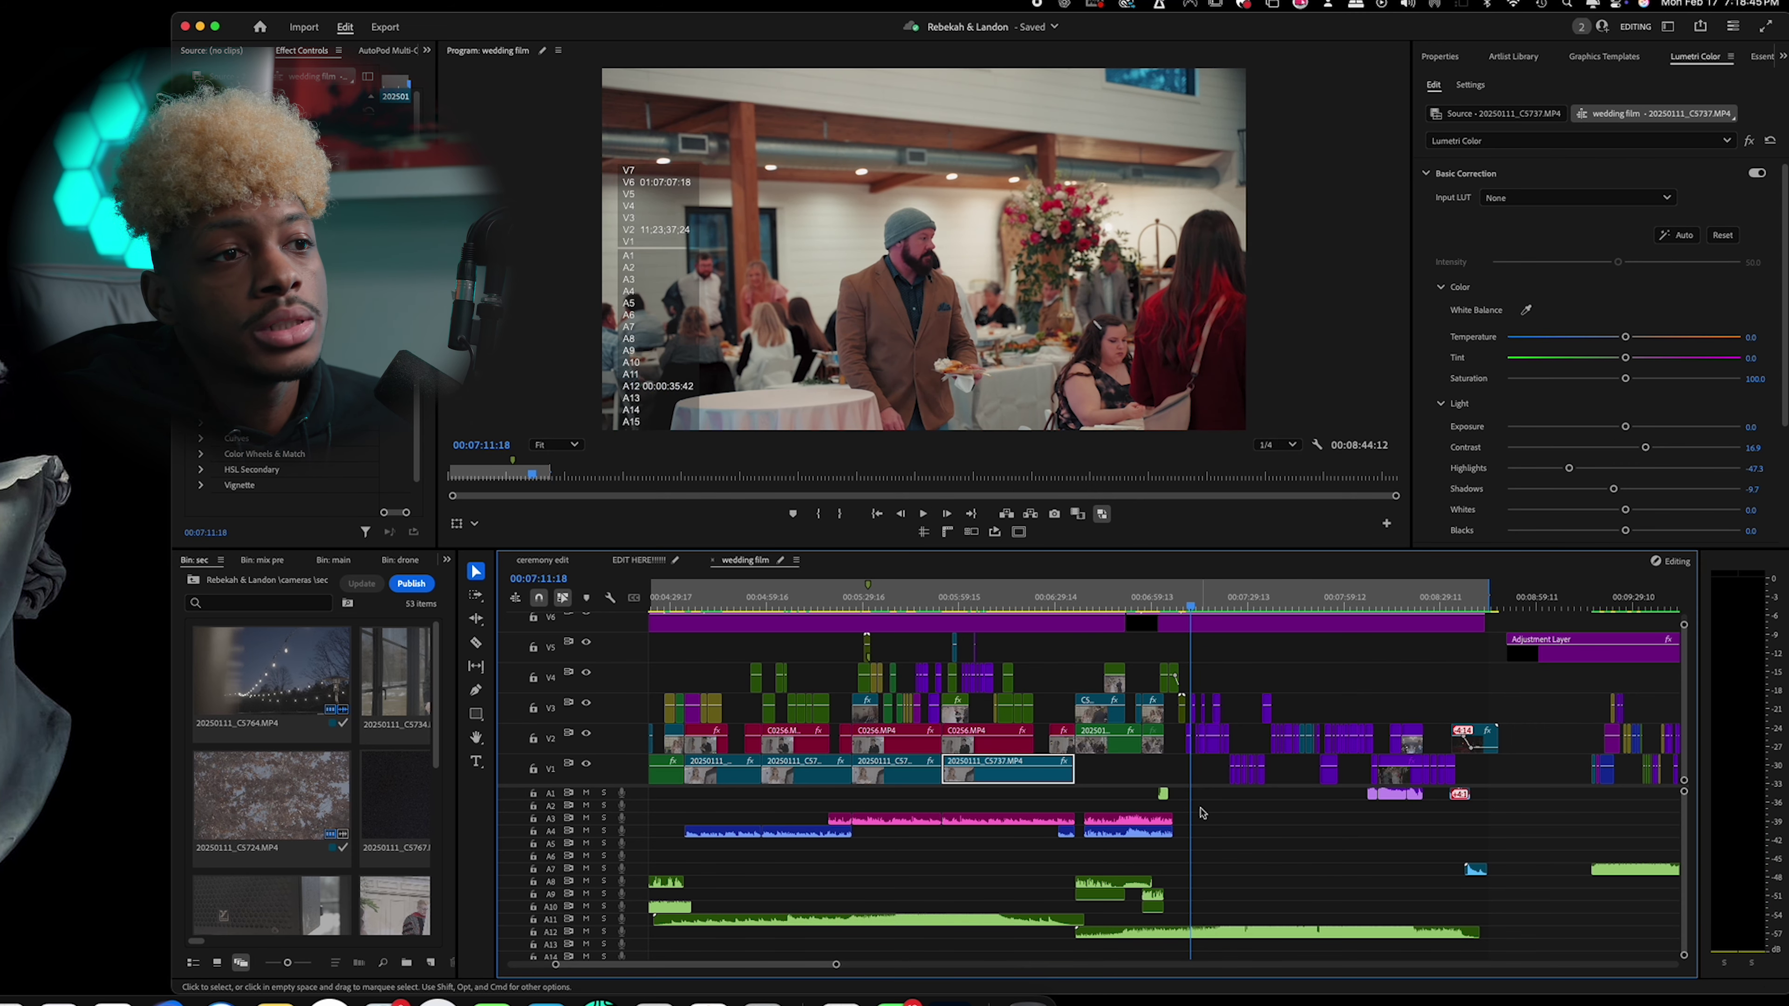
key(space)
scroll(1198, 815, right, 3)
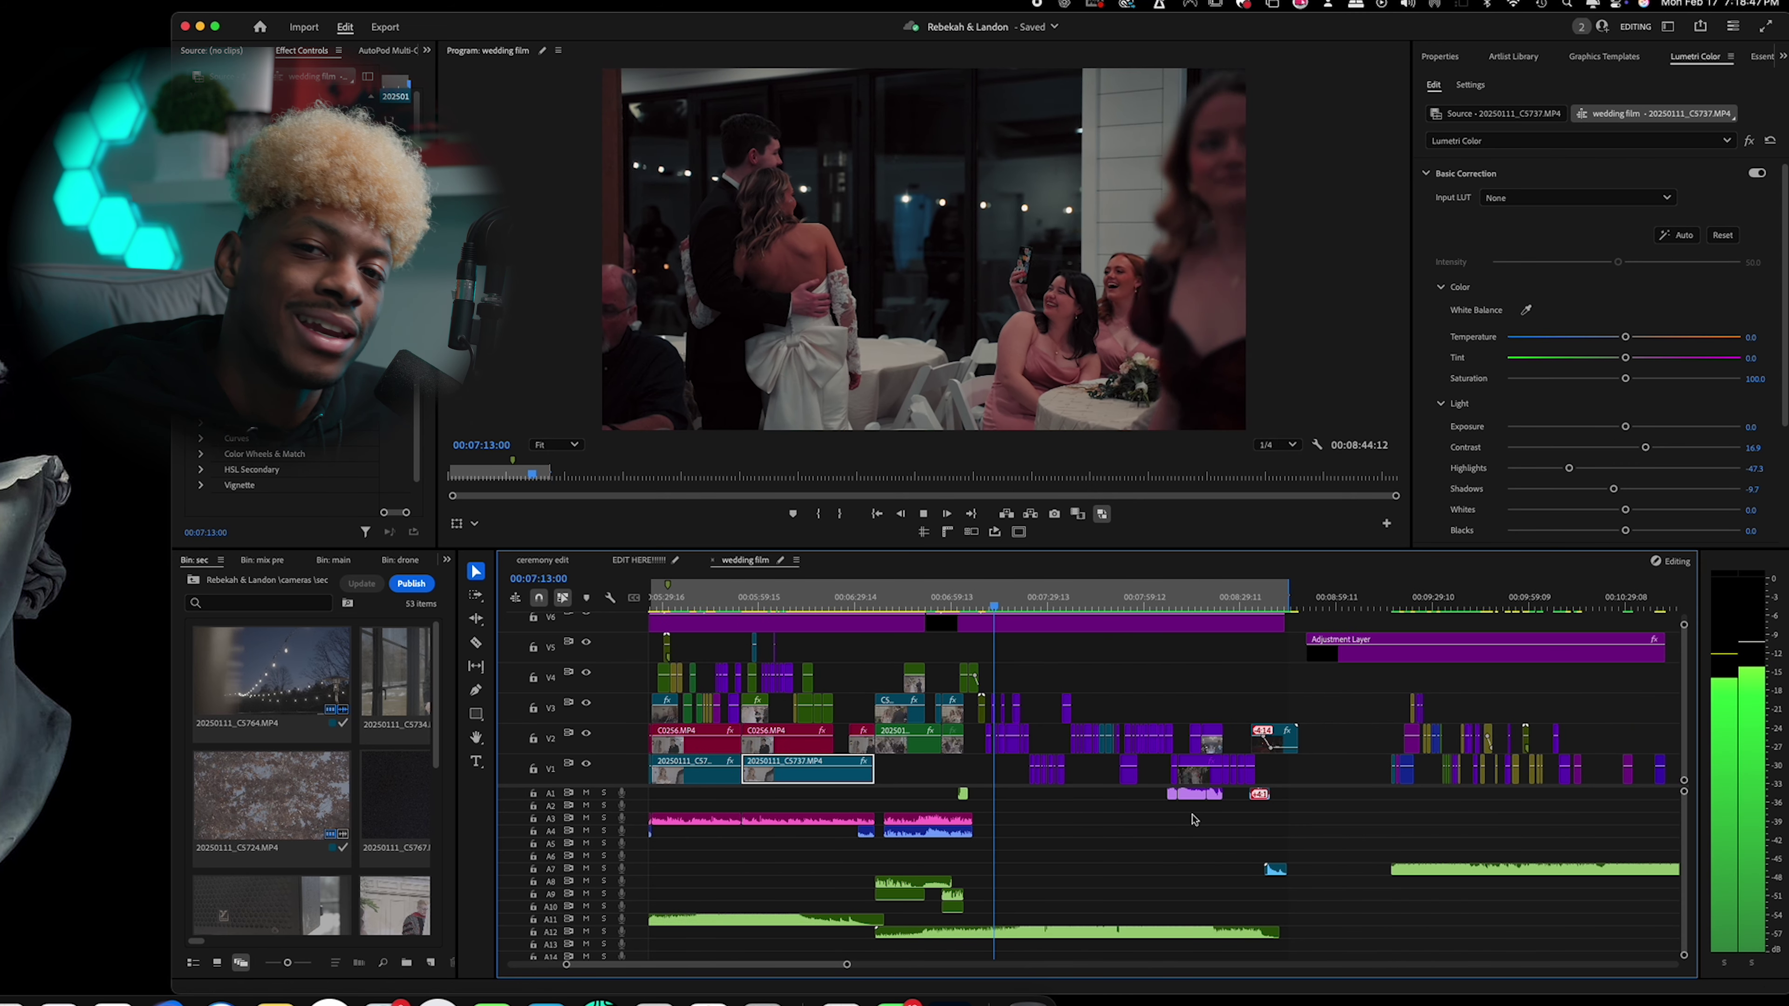
key(space)
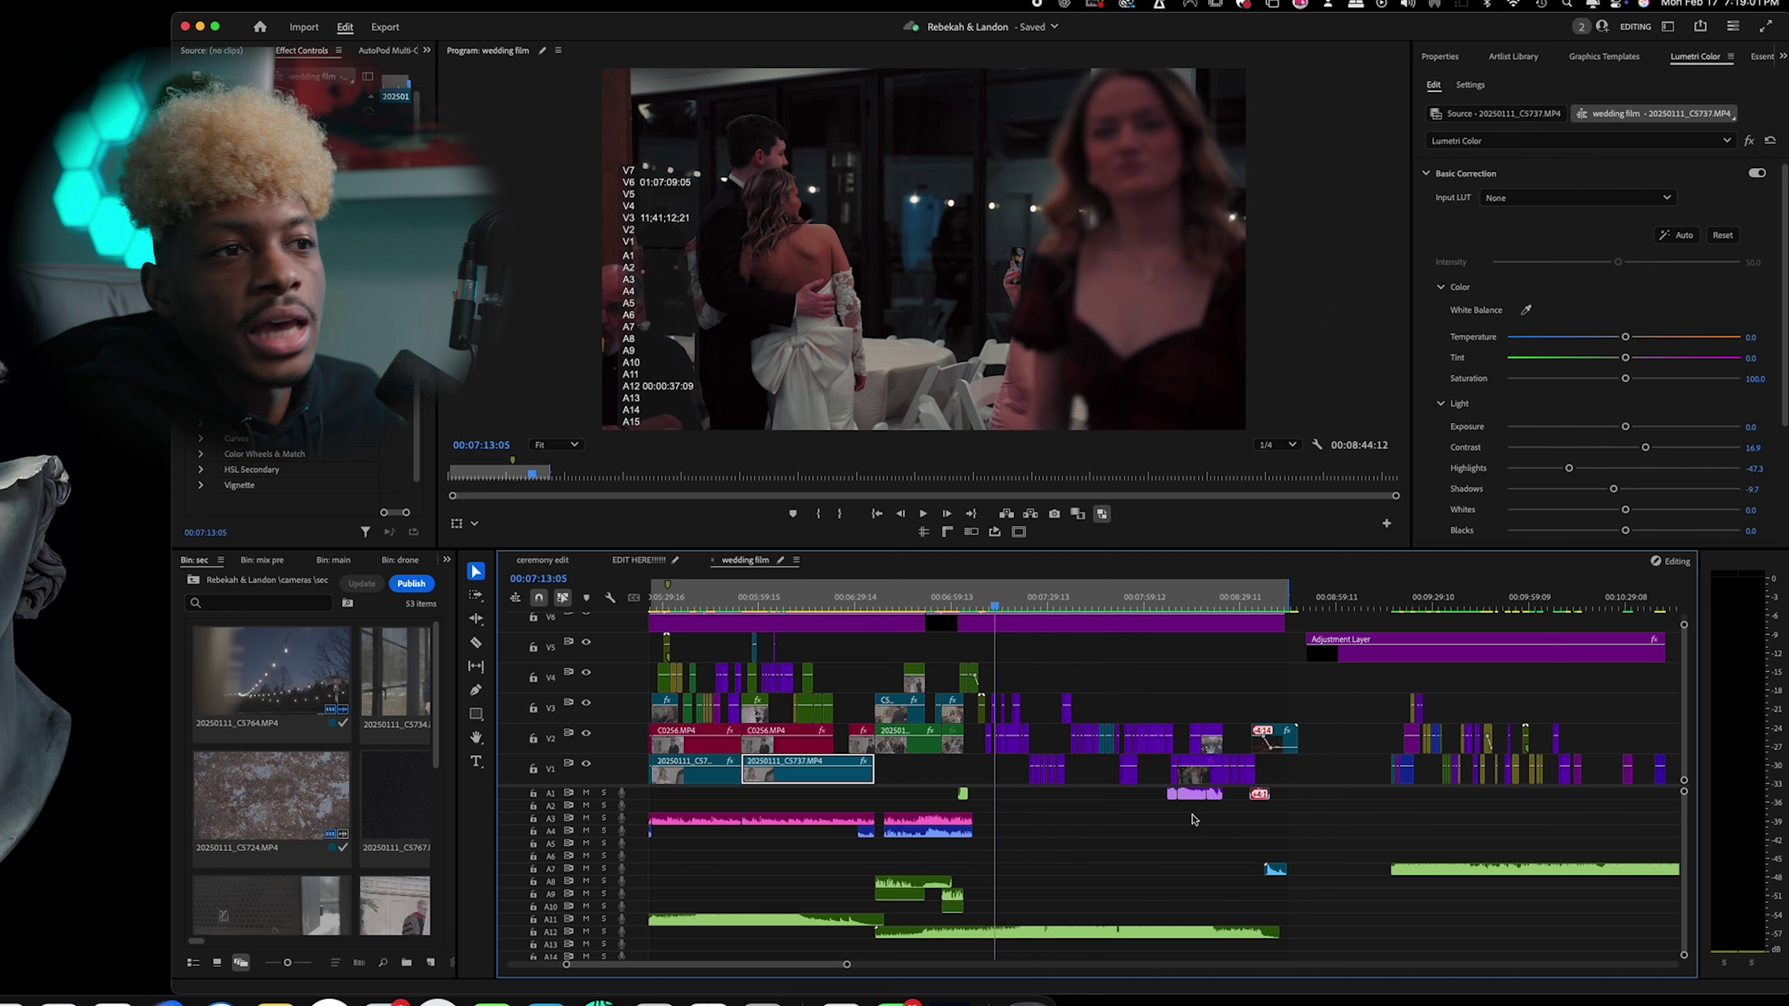
key(space)
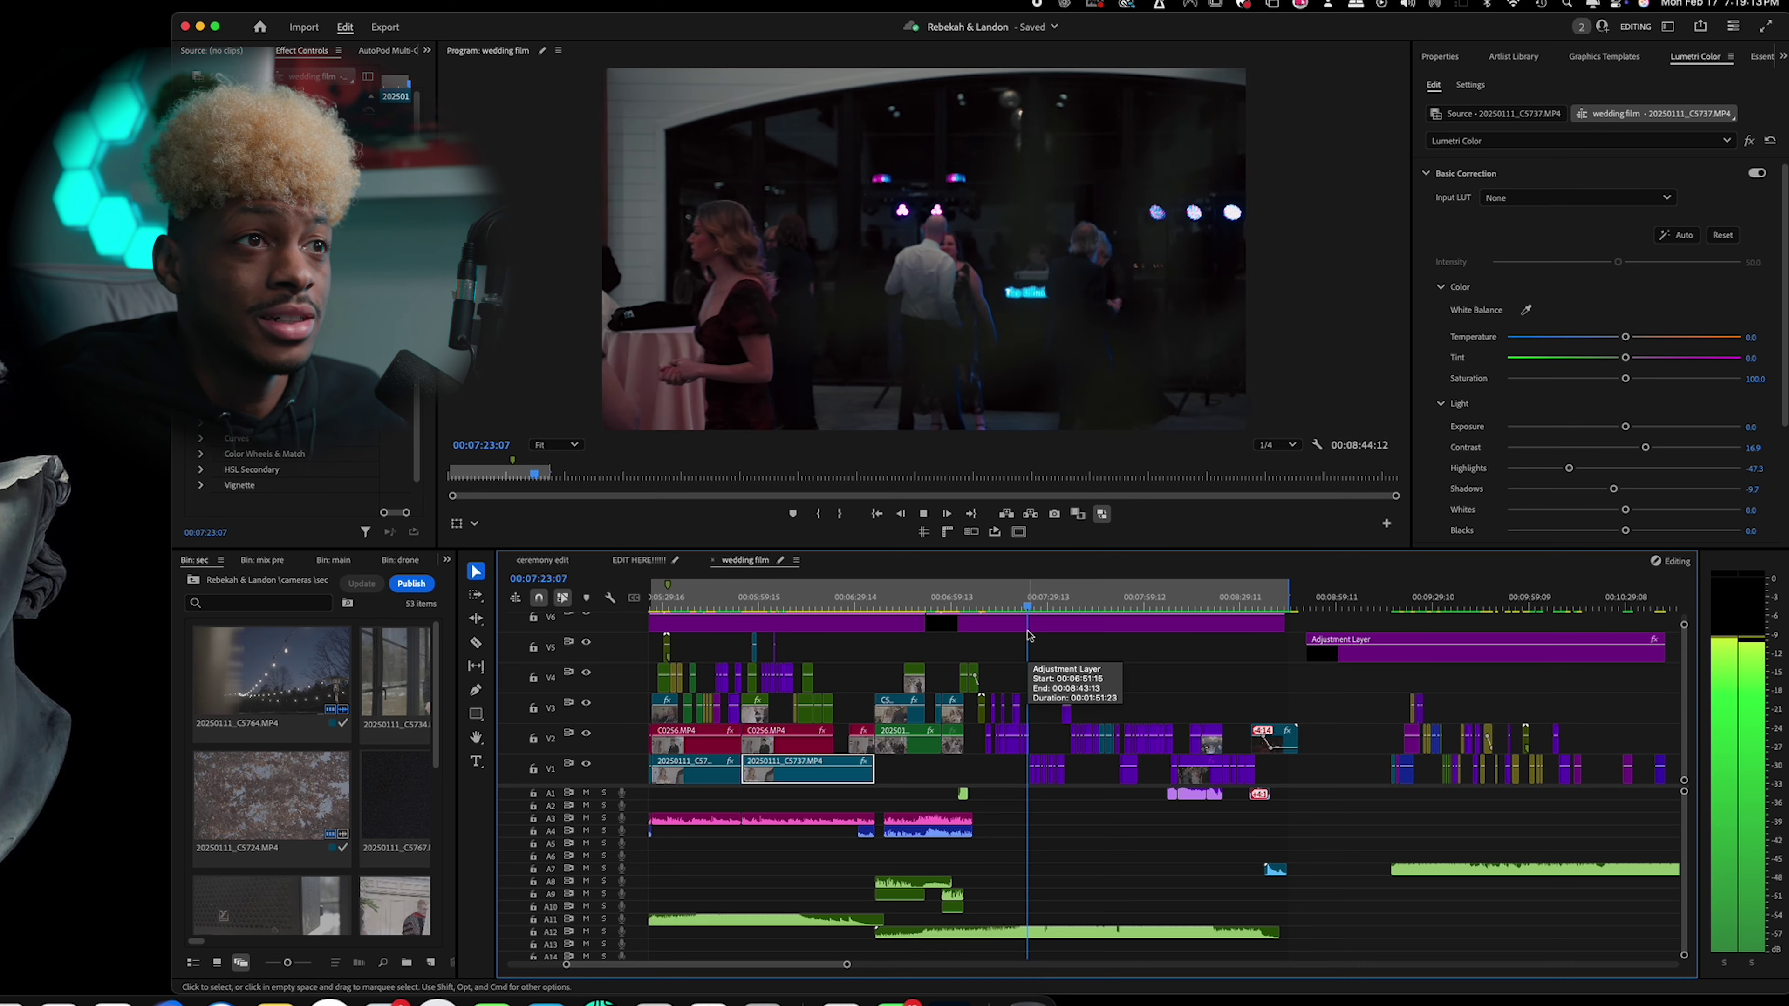
key(space)
key(space)
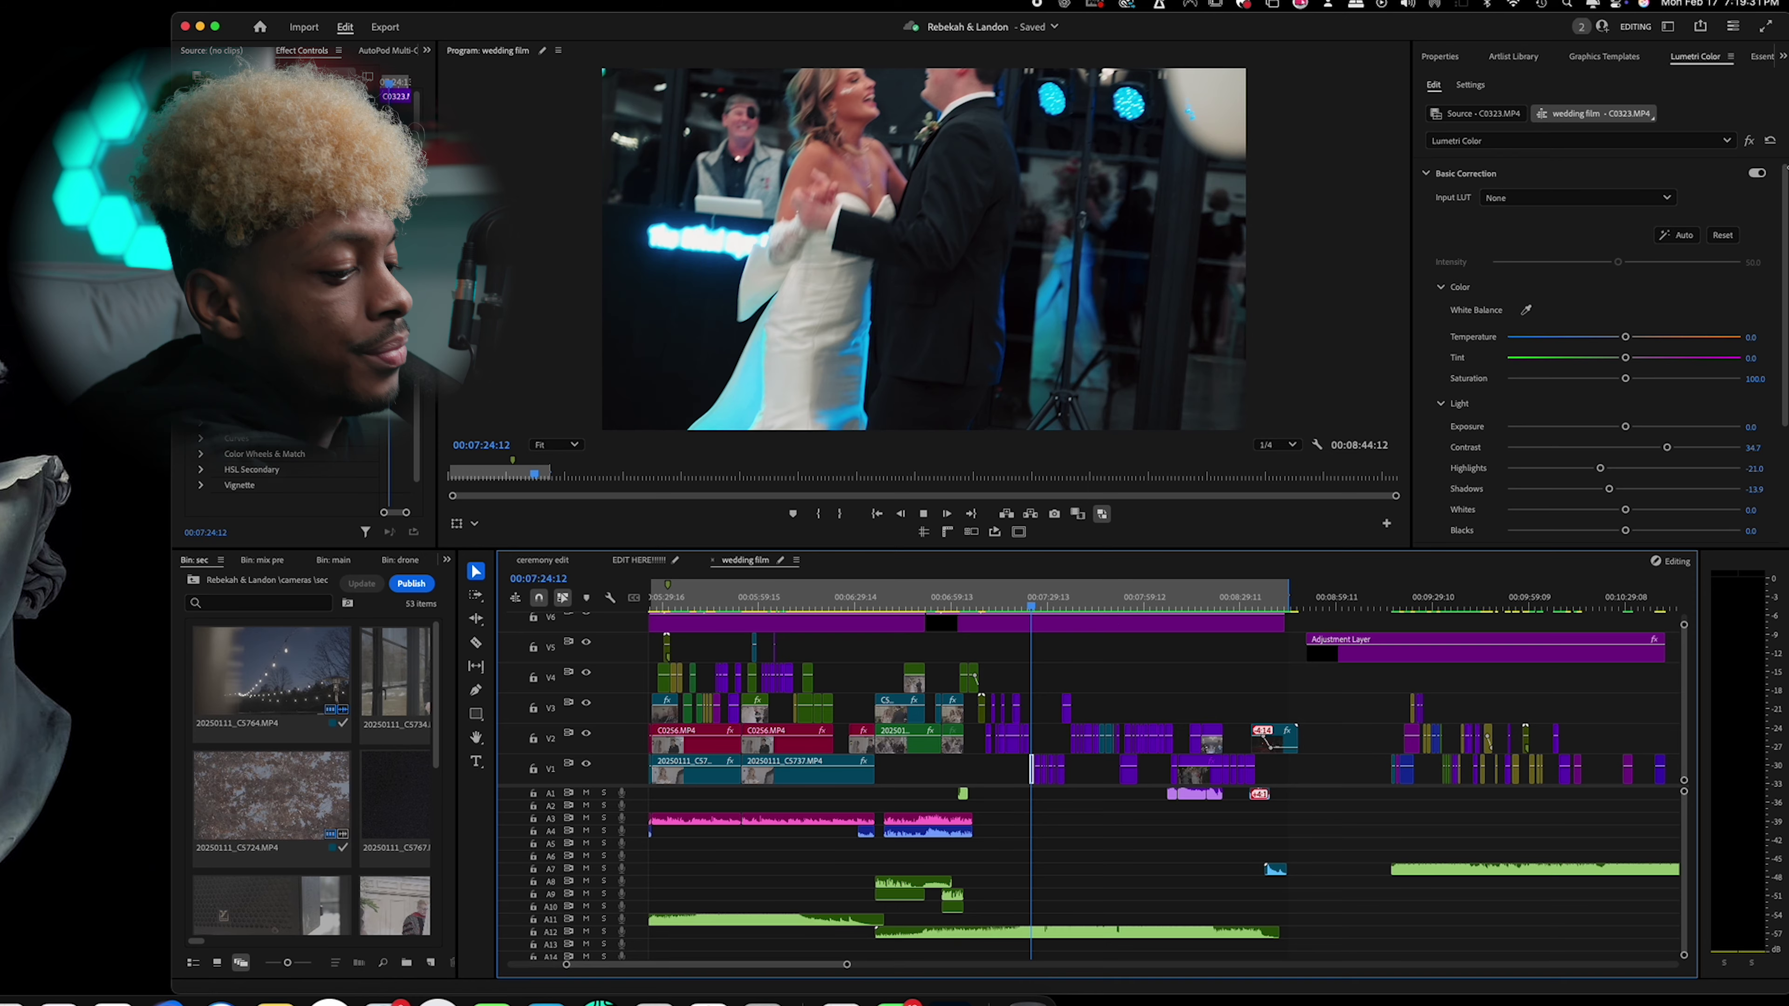
Return to the first look shot at 00:00:20:19 and select the overlapping green music clips on A8 and A9.
key(space)
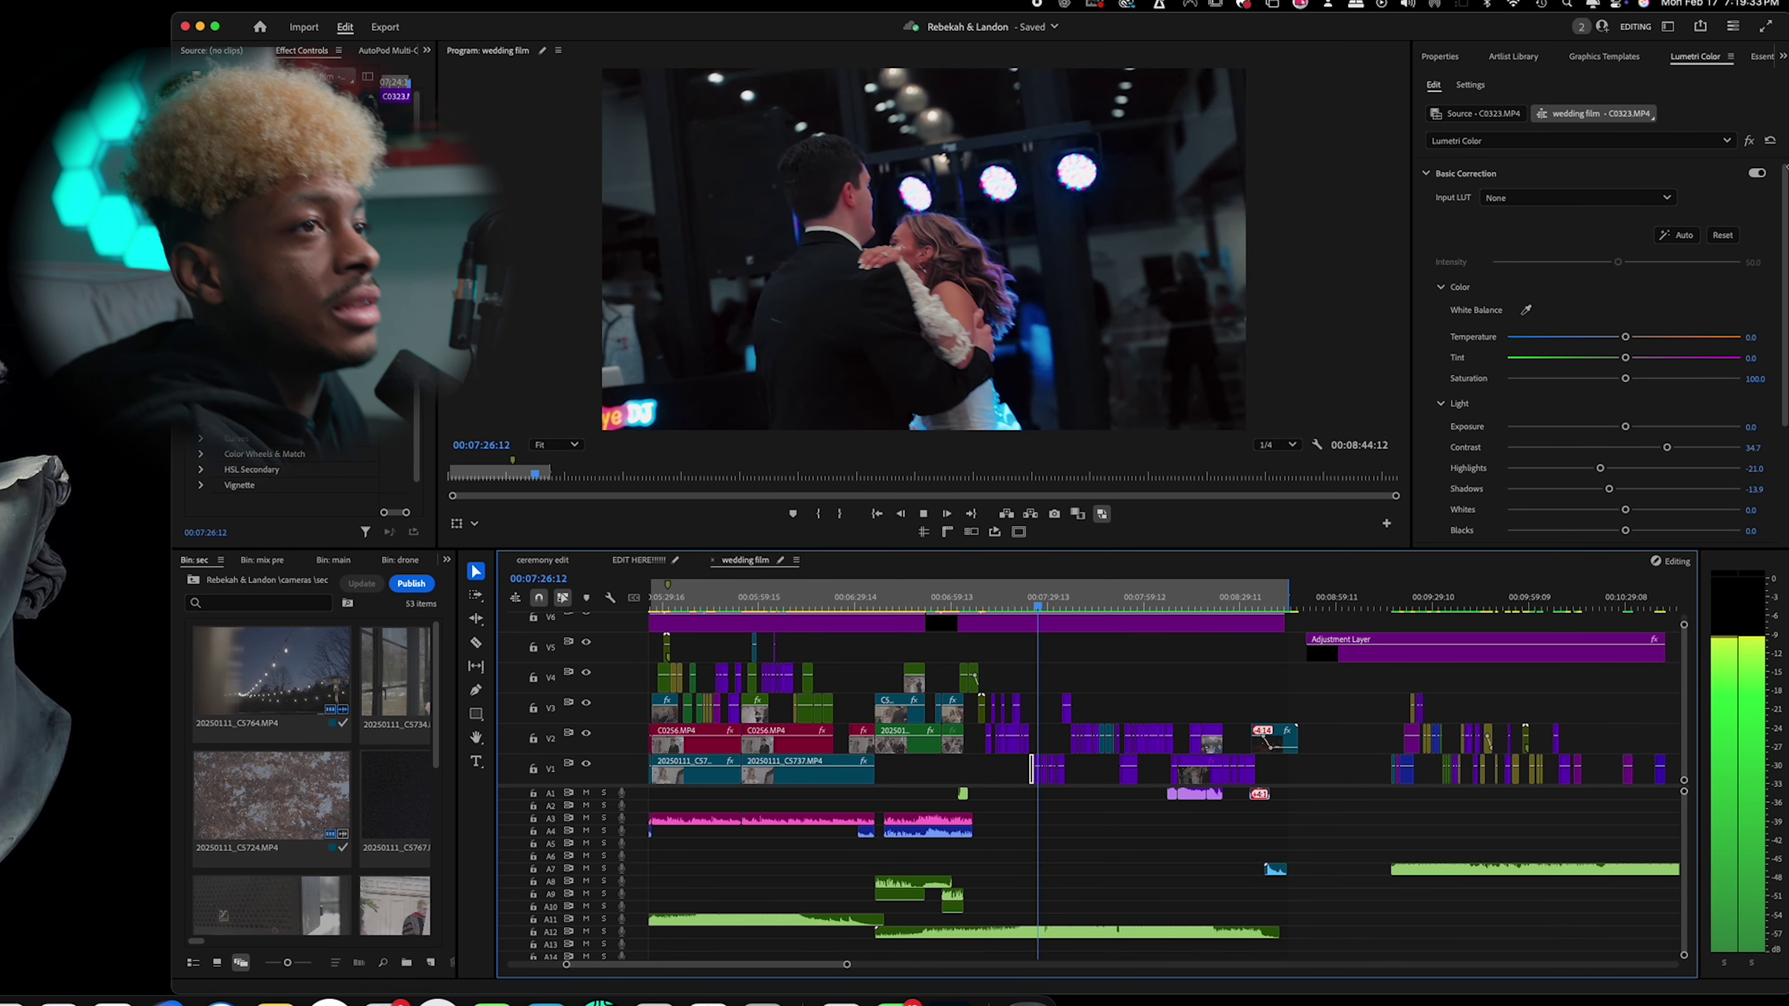
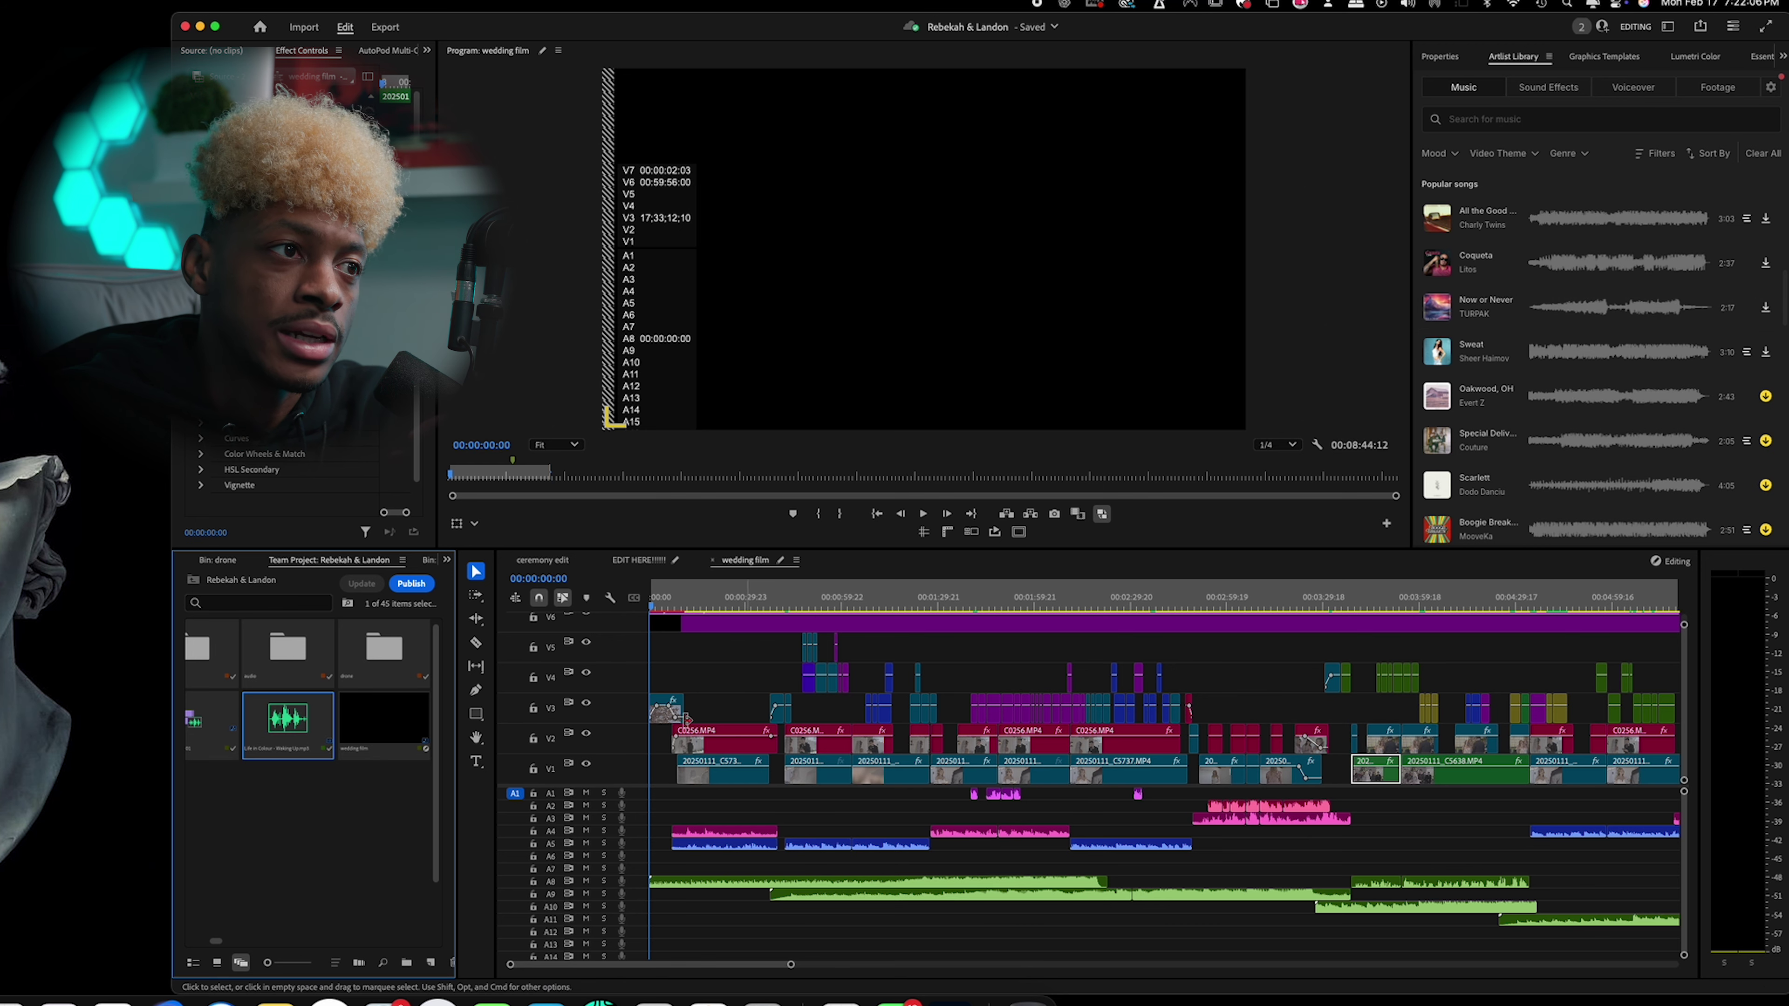
click(717, 605)
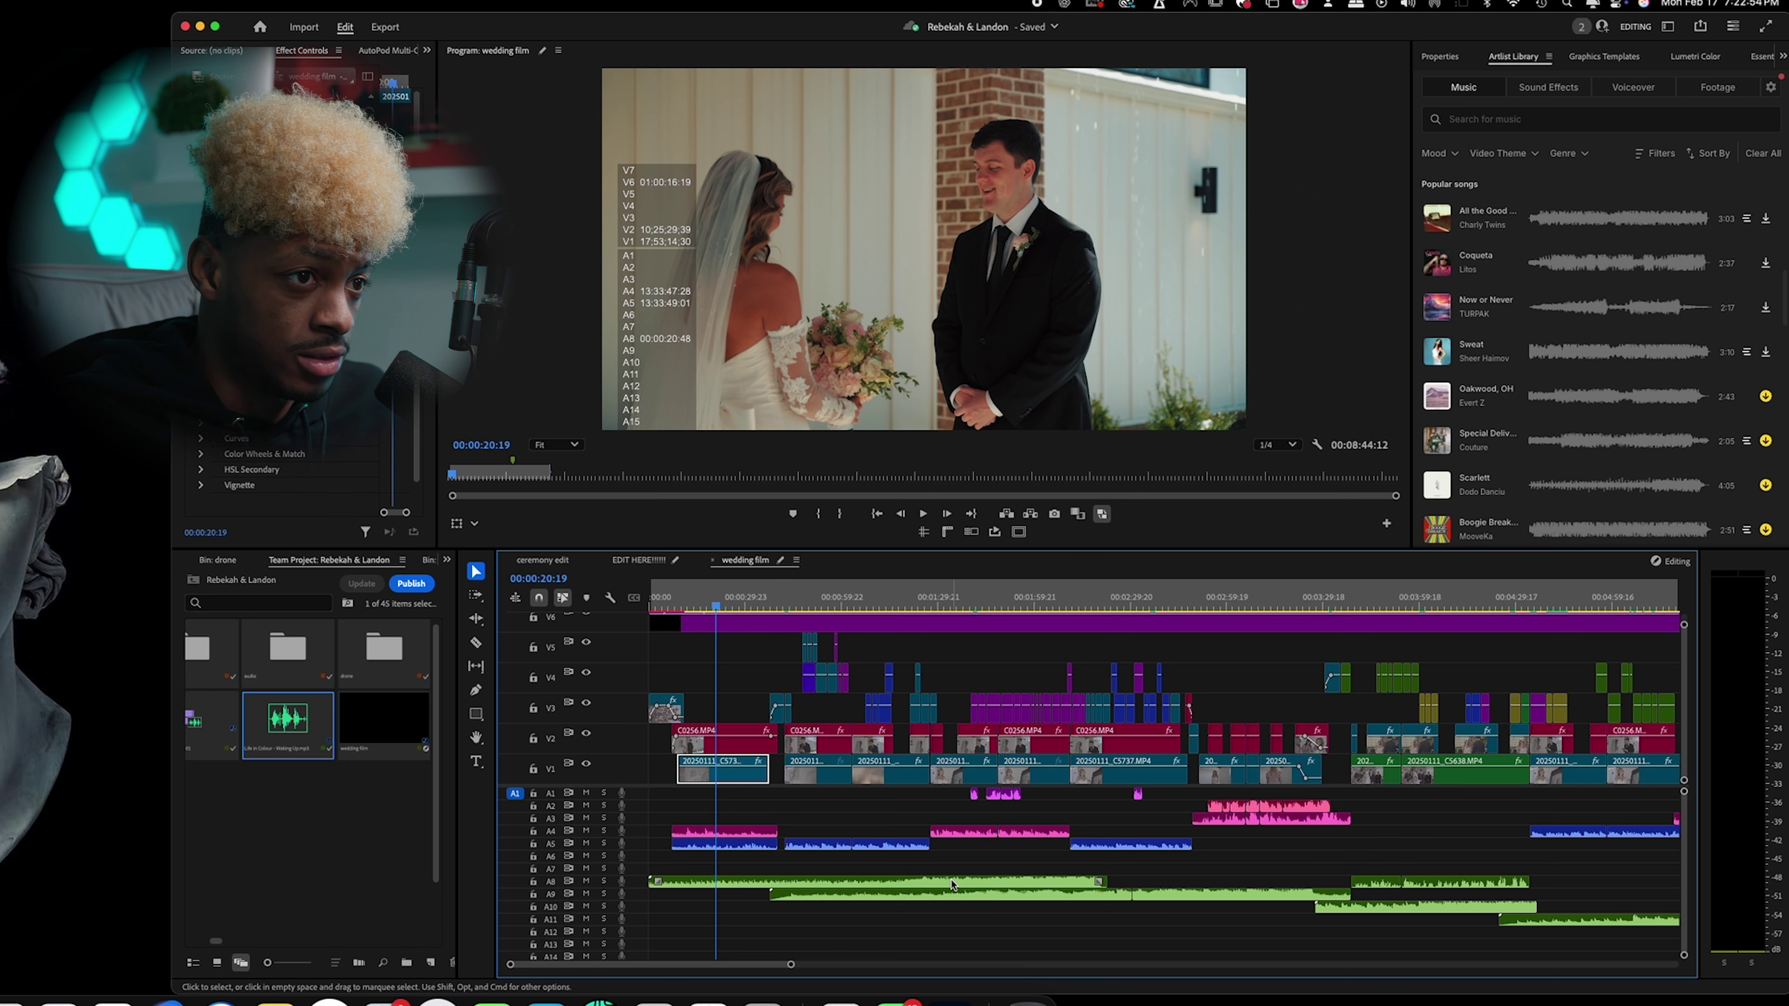
drag(1012, 846, 964, 894)
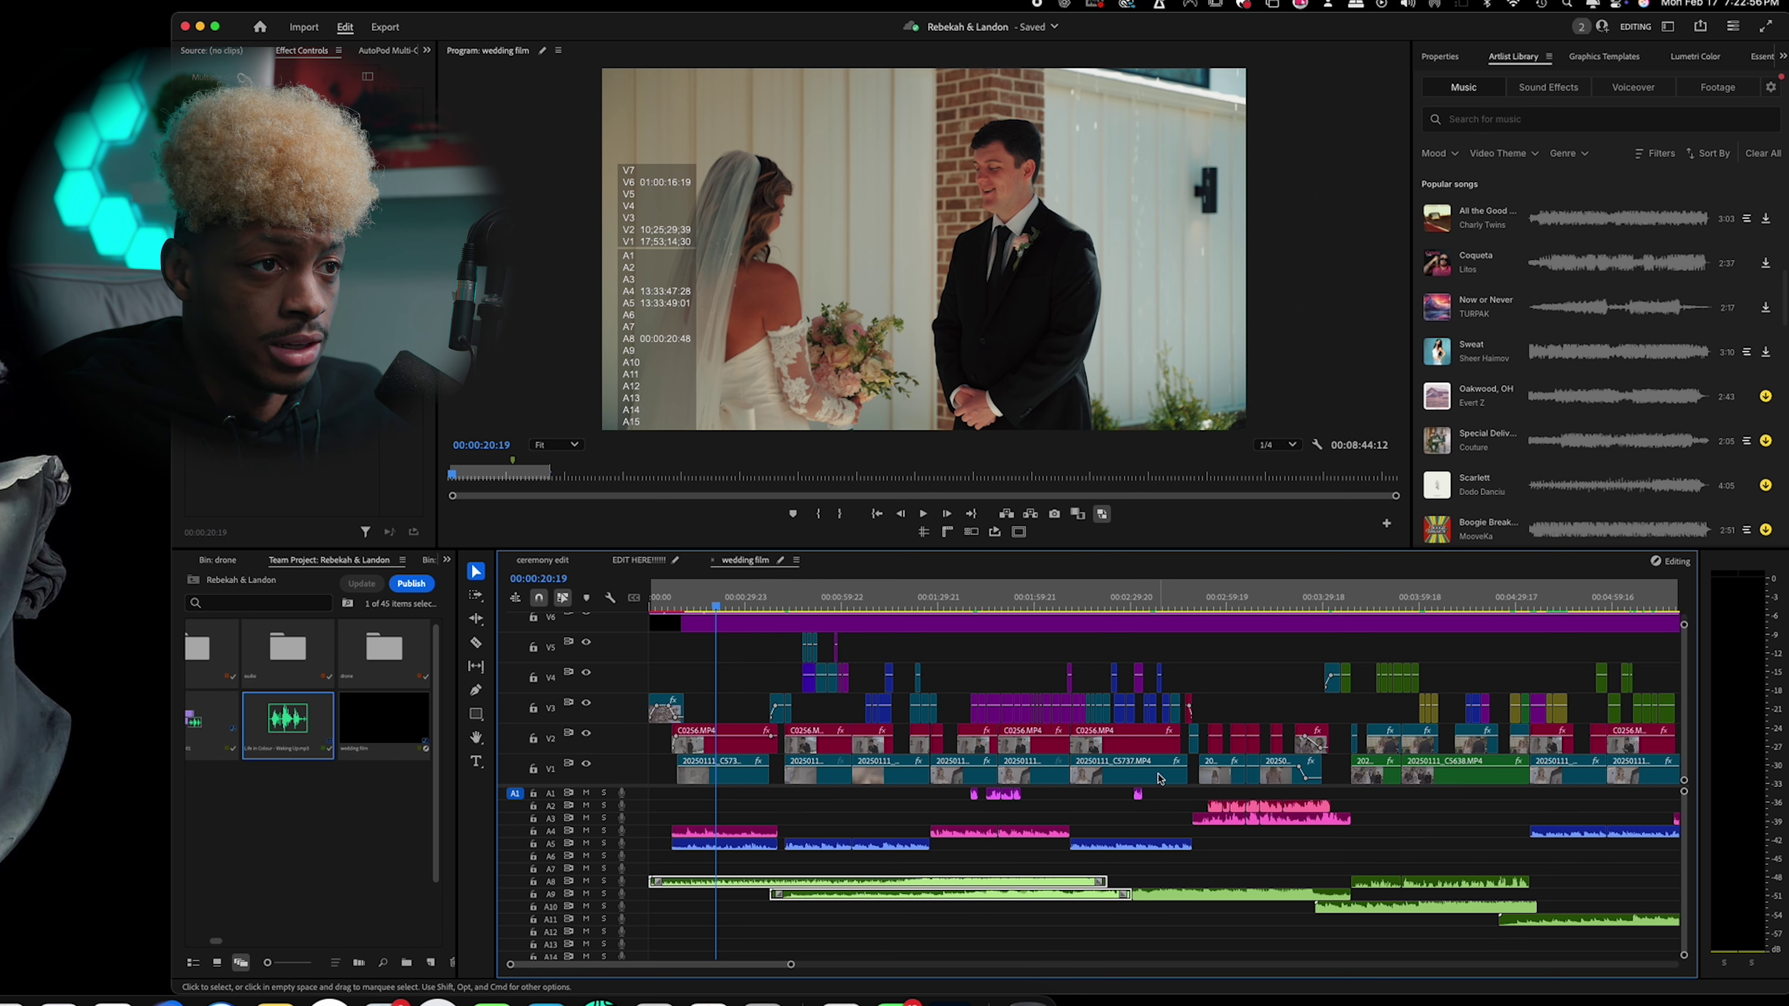
Play the film around the hanging dress shot at 00:01:25:07, and return to the opening music overlap on A8 and A9.
drag(1049, 599, 924, 718)
key(space)
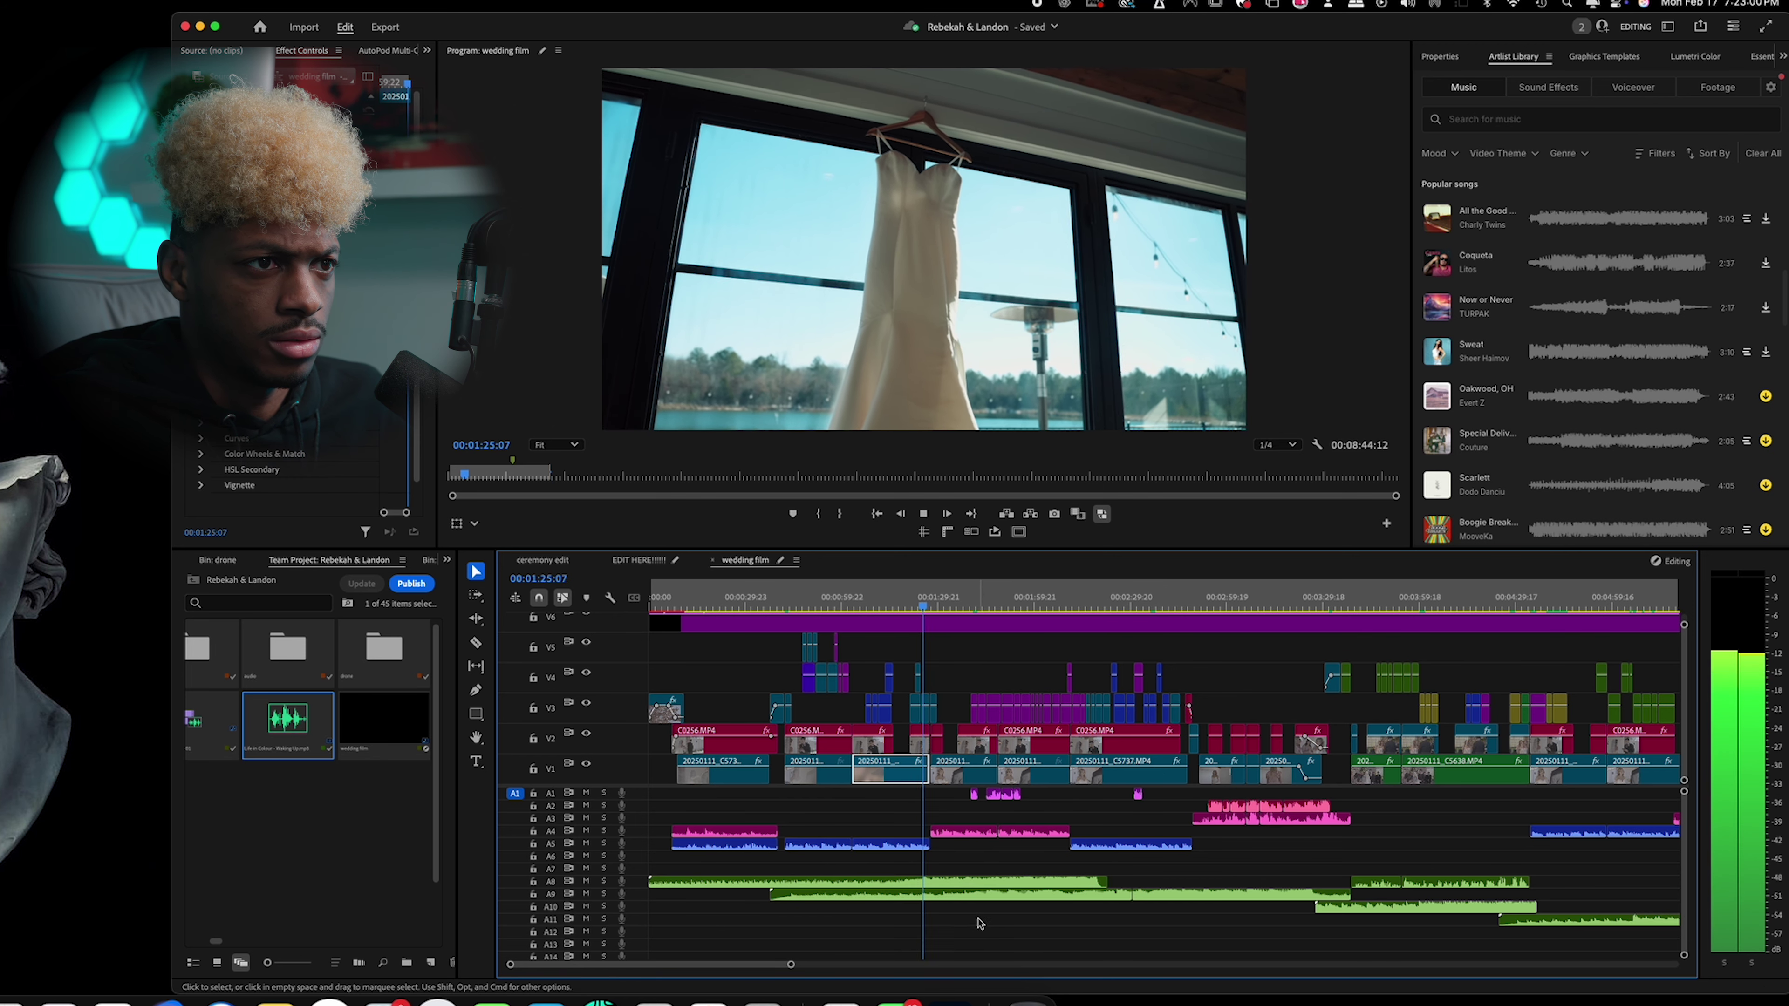
click(1103, 599)
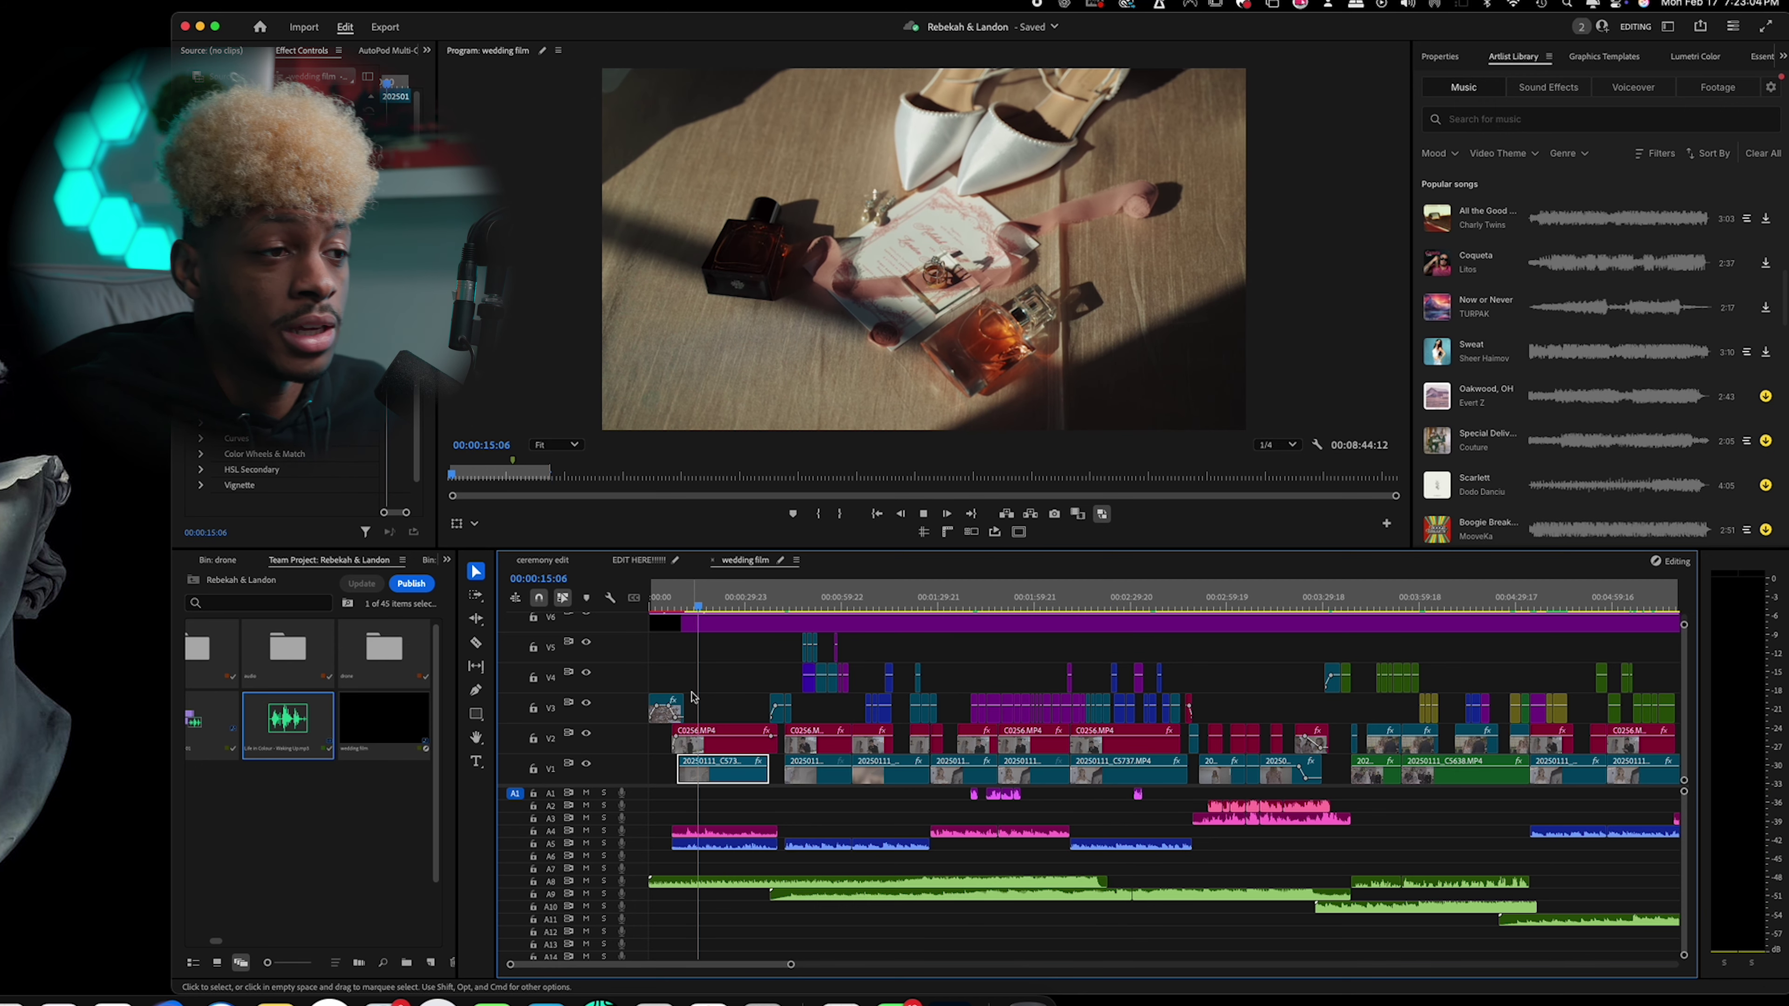
click(698, 600)
click(738, 884)
drag(782, 897, 808, 898)
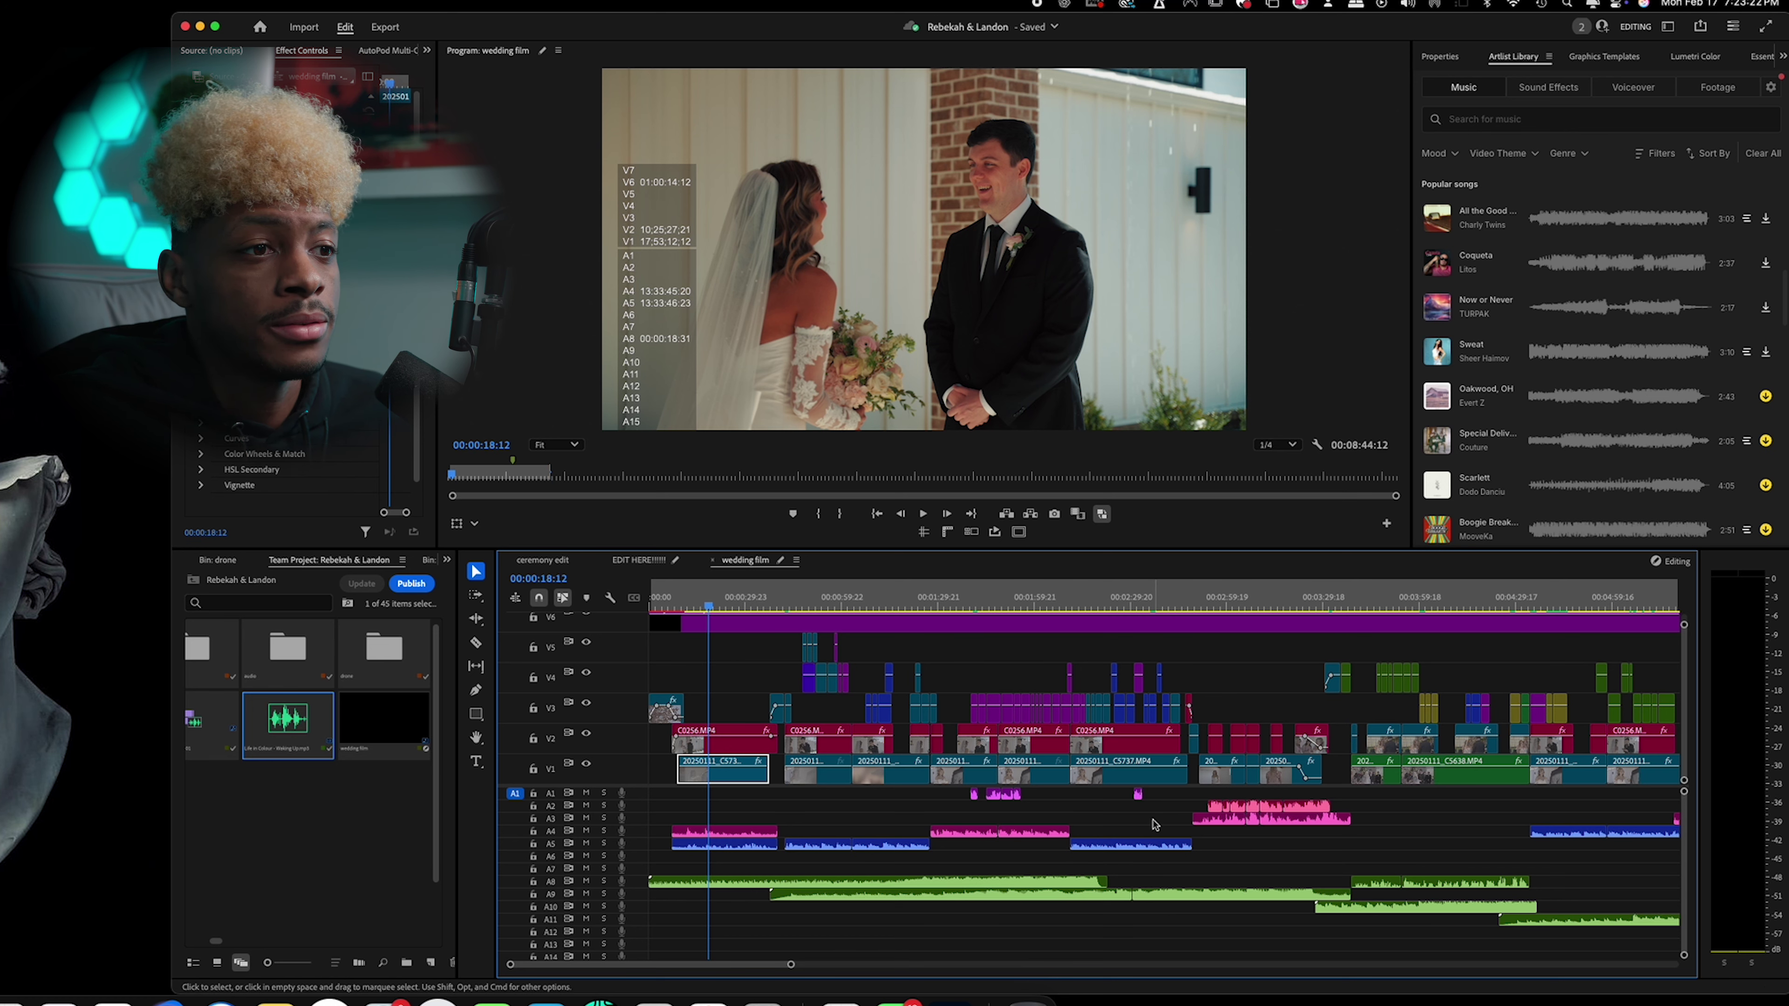
Examine how dialogue and music clips are layered beneath the ceremony and vows, viewing the shots at 00:05:14:10 and 00:05:57:15.
scroll(1154, 825, right, 5)
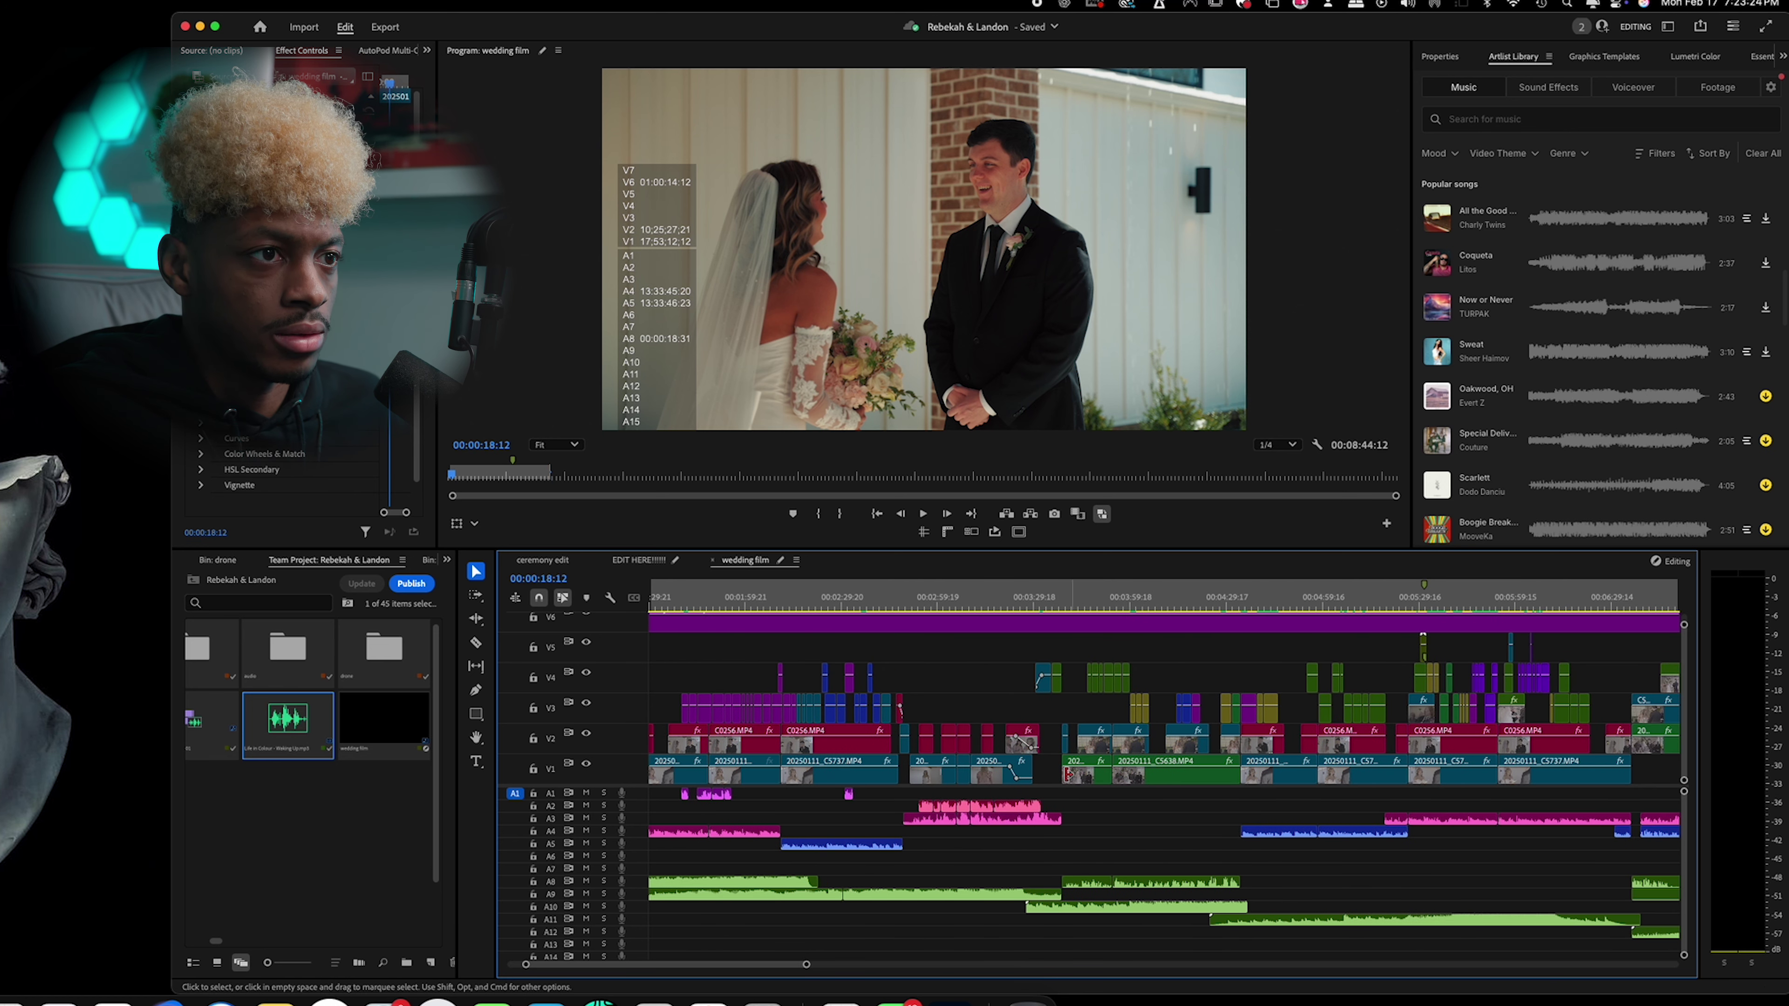
click(1369, 770)
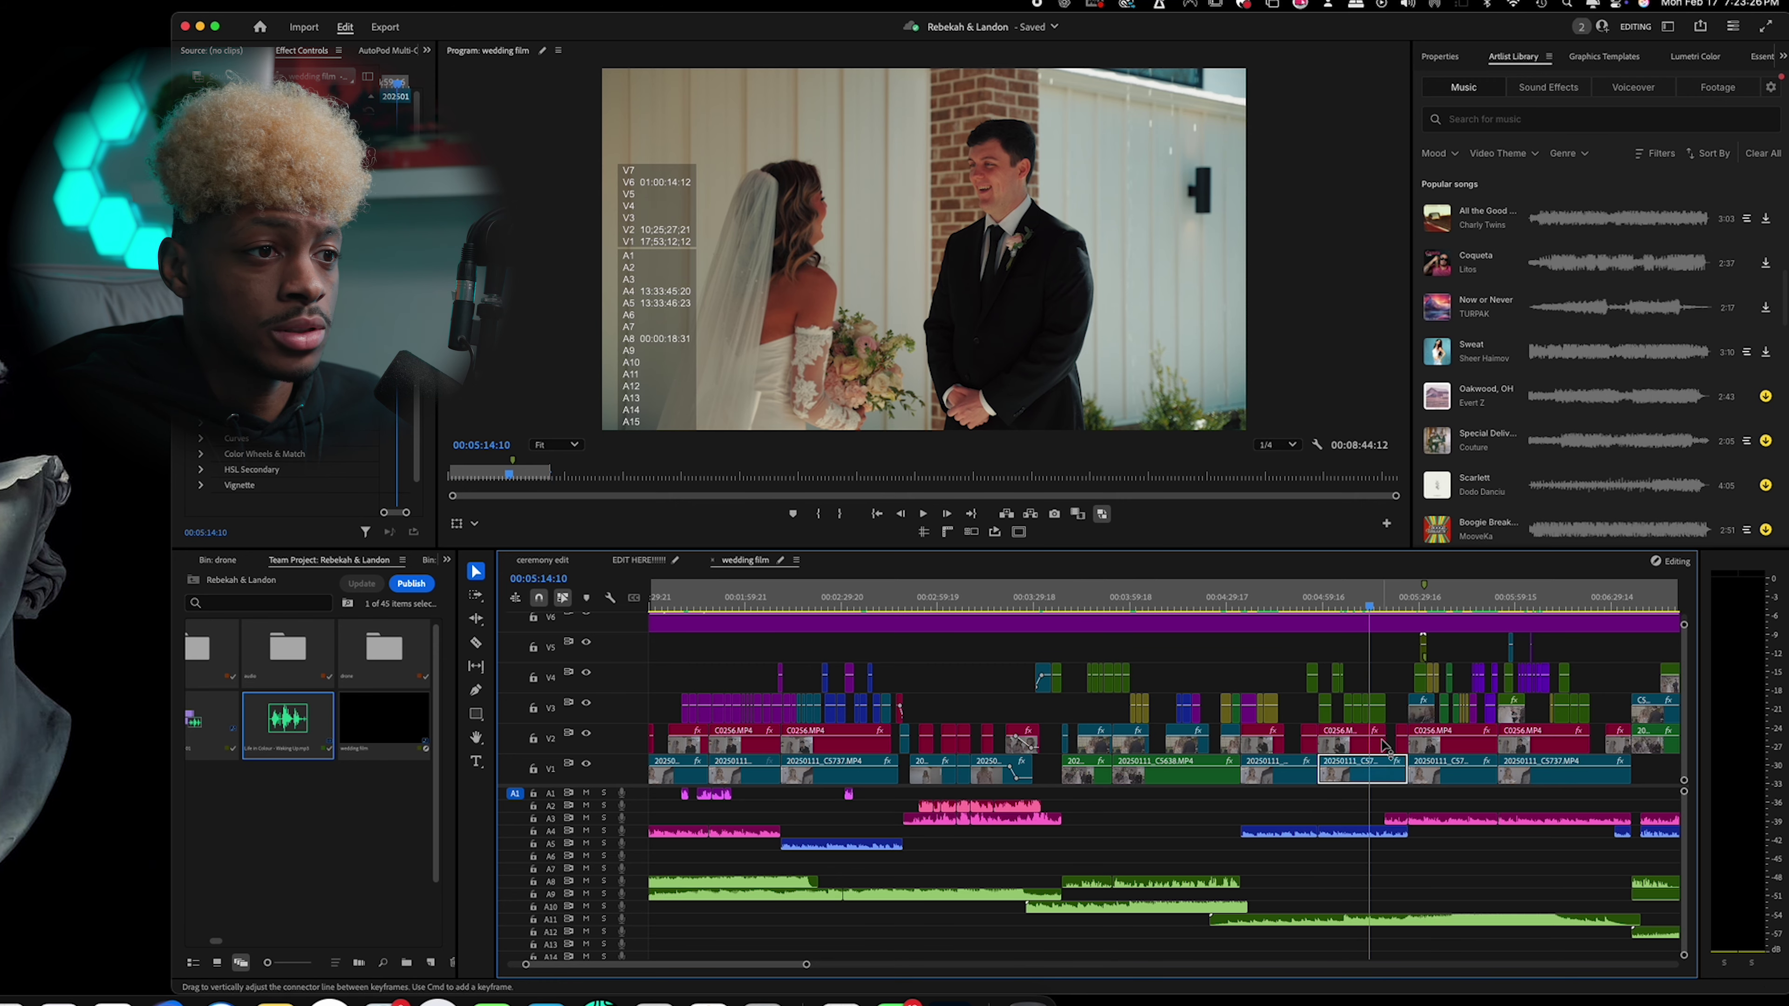
scroll(973, 883, right, 5)
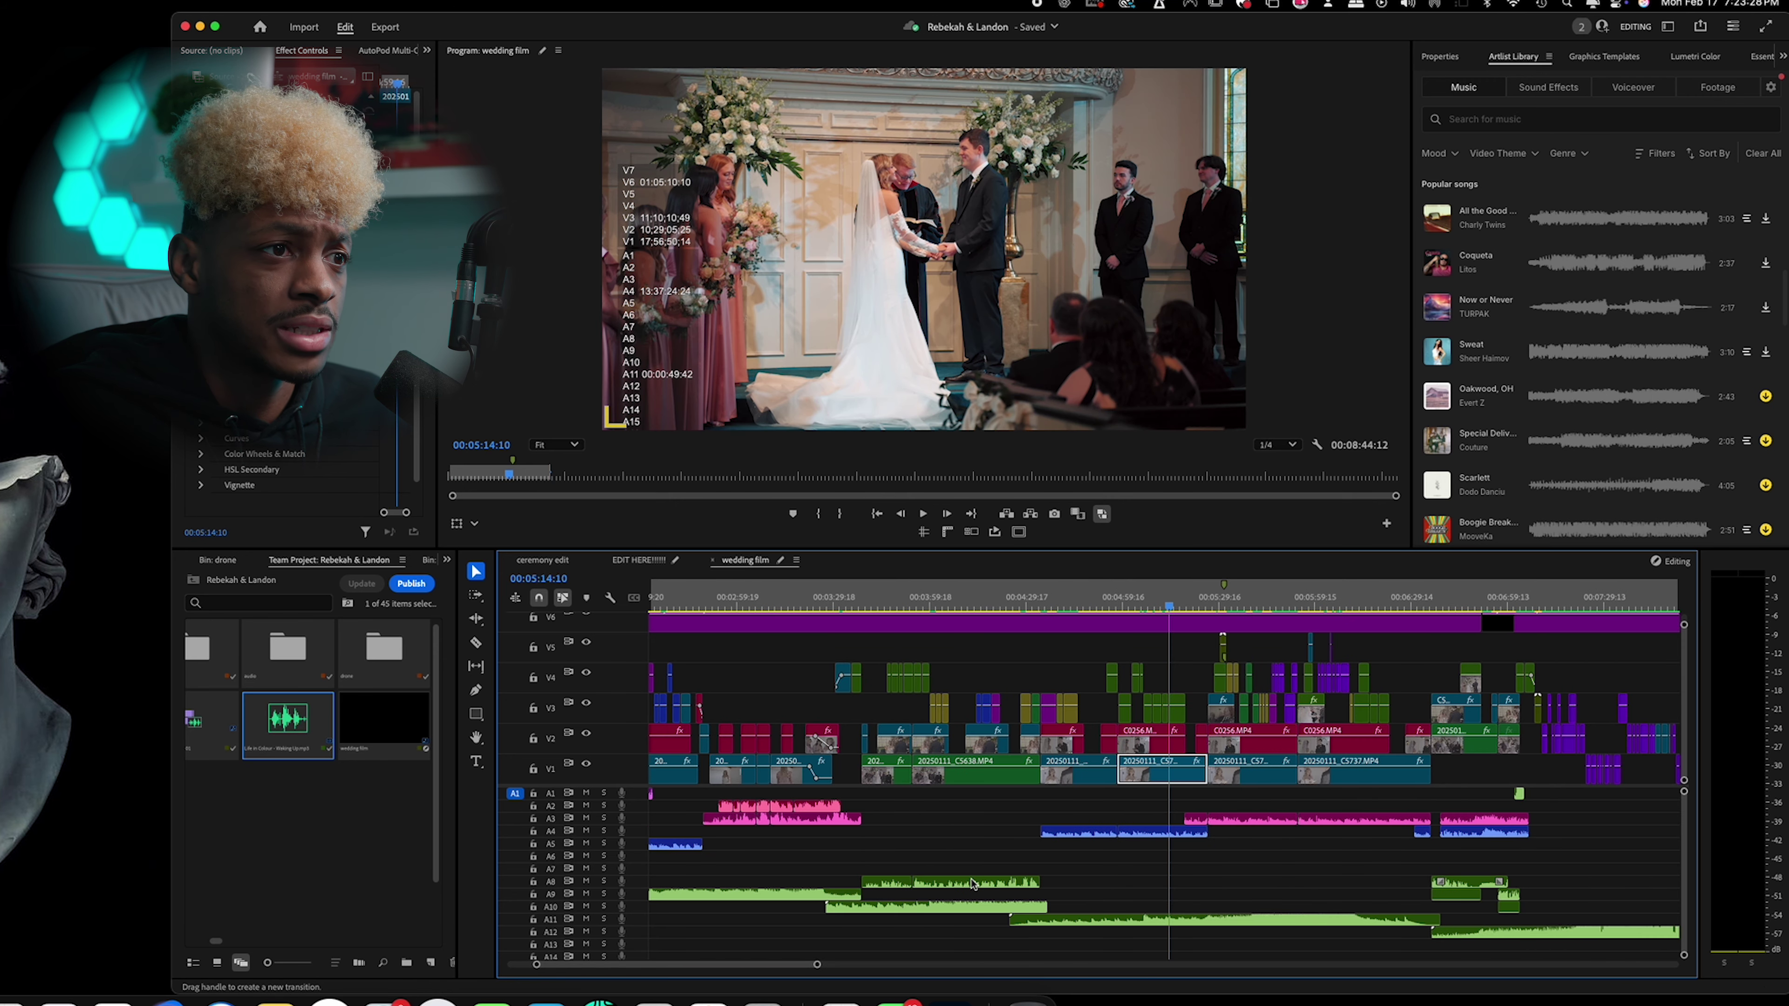
click(936, 598)
drag(937, 599, 1314, 830)
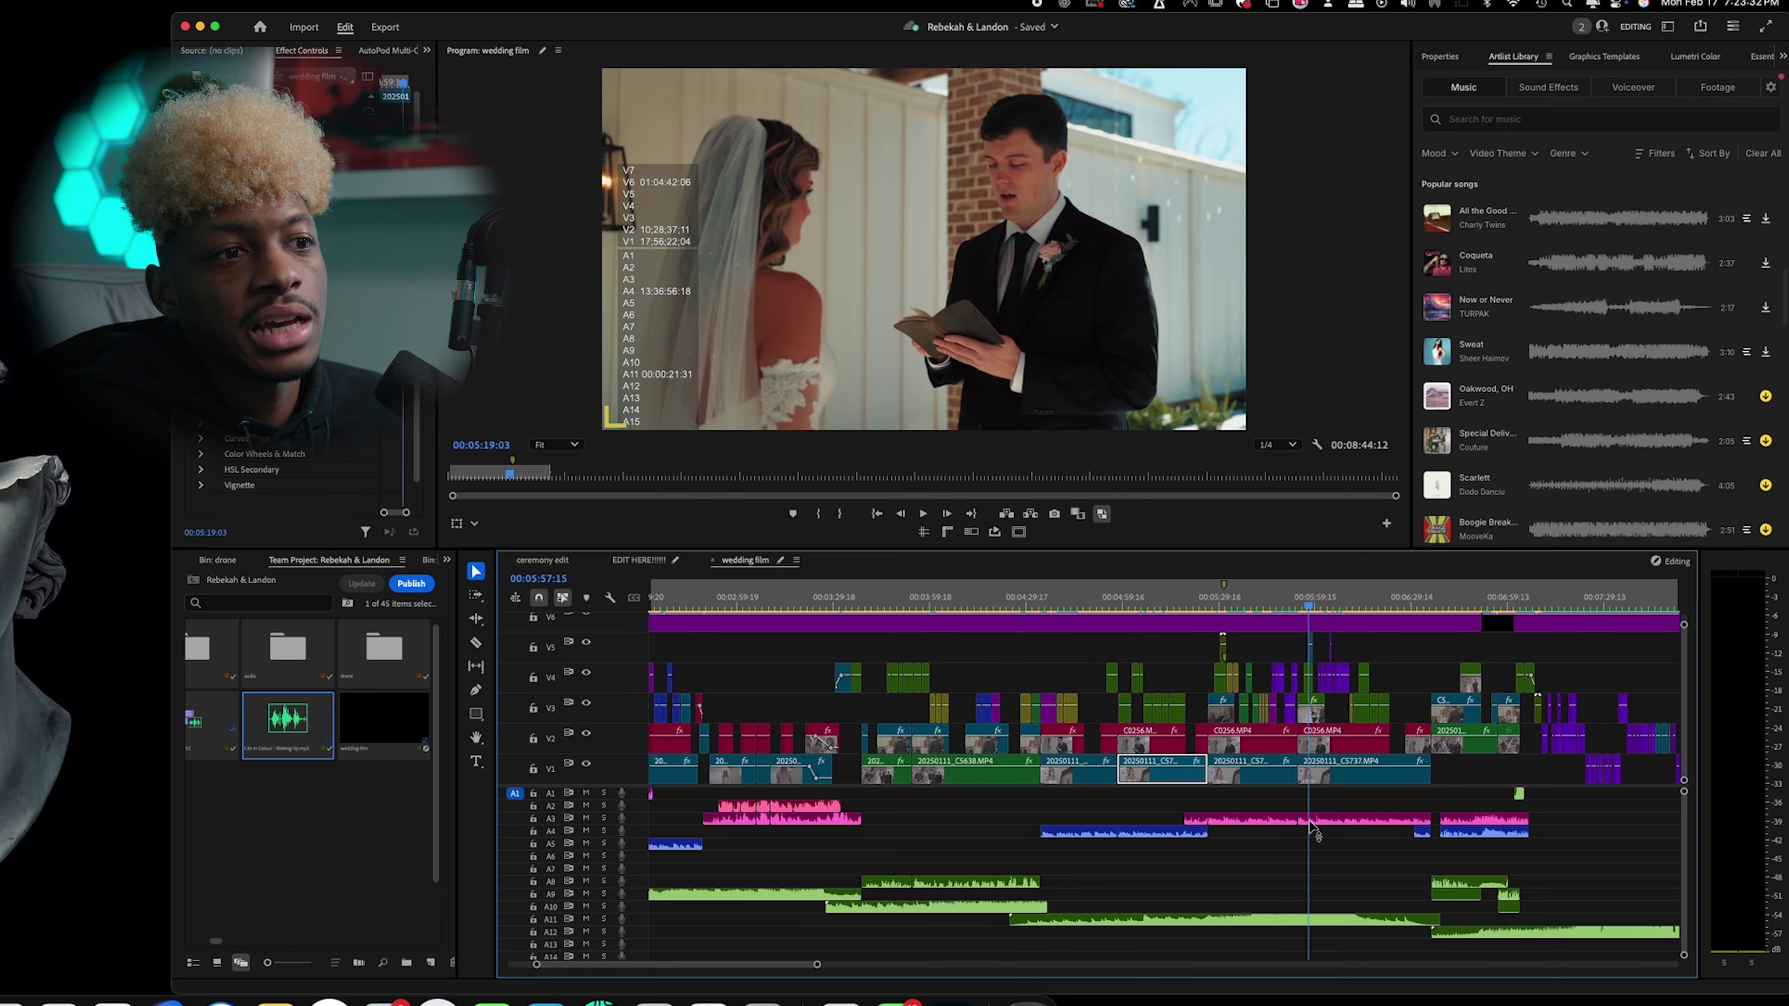
scroll(1314, 832, right, 2)
scroll(1162, 875, right, 8)
scroll(899, 877, left, 8)
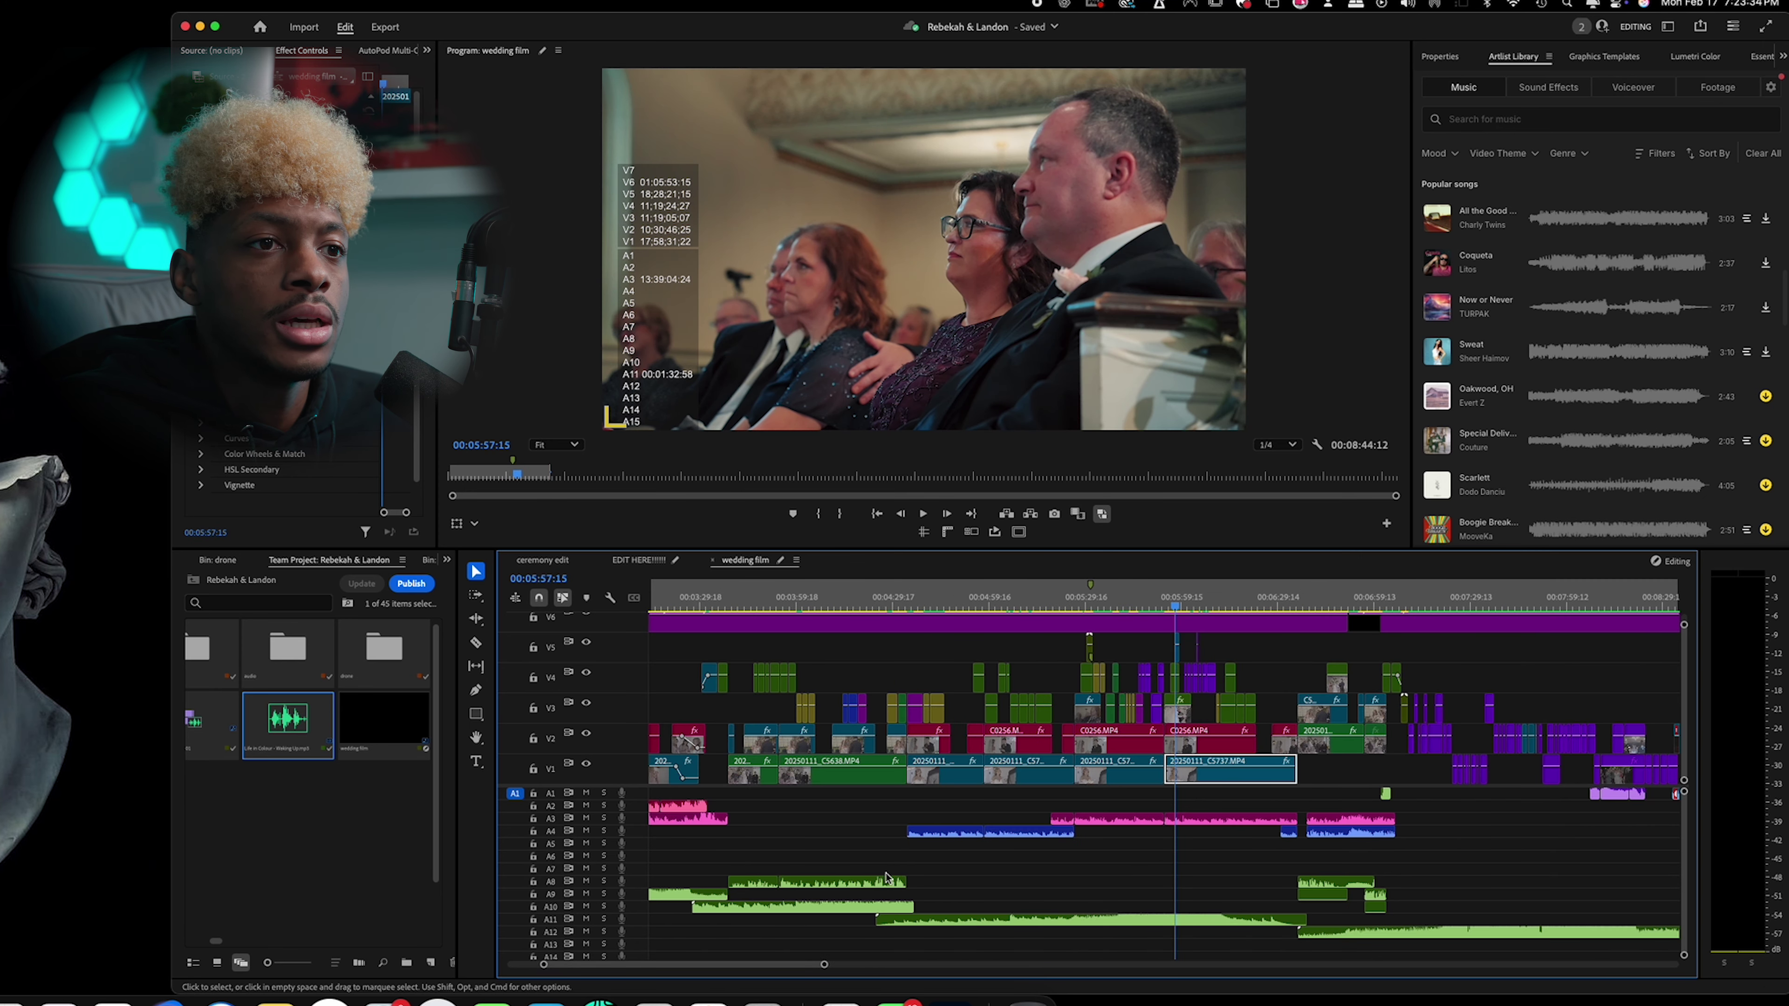
scroll(886, 877, right, 10)
scroll(894, 775, left, 6)
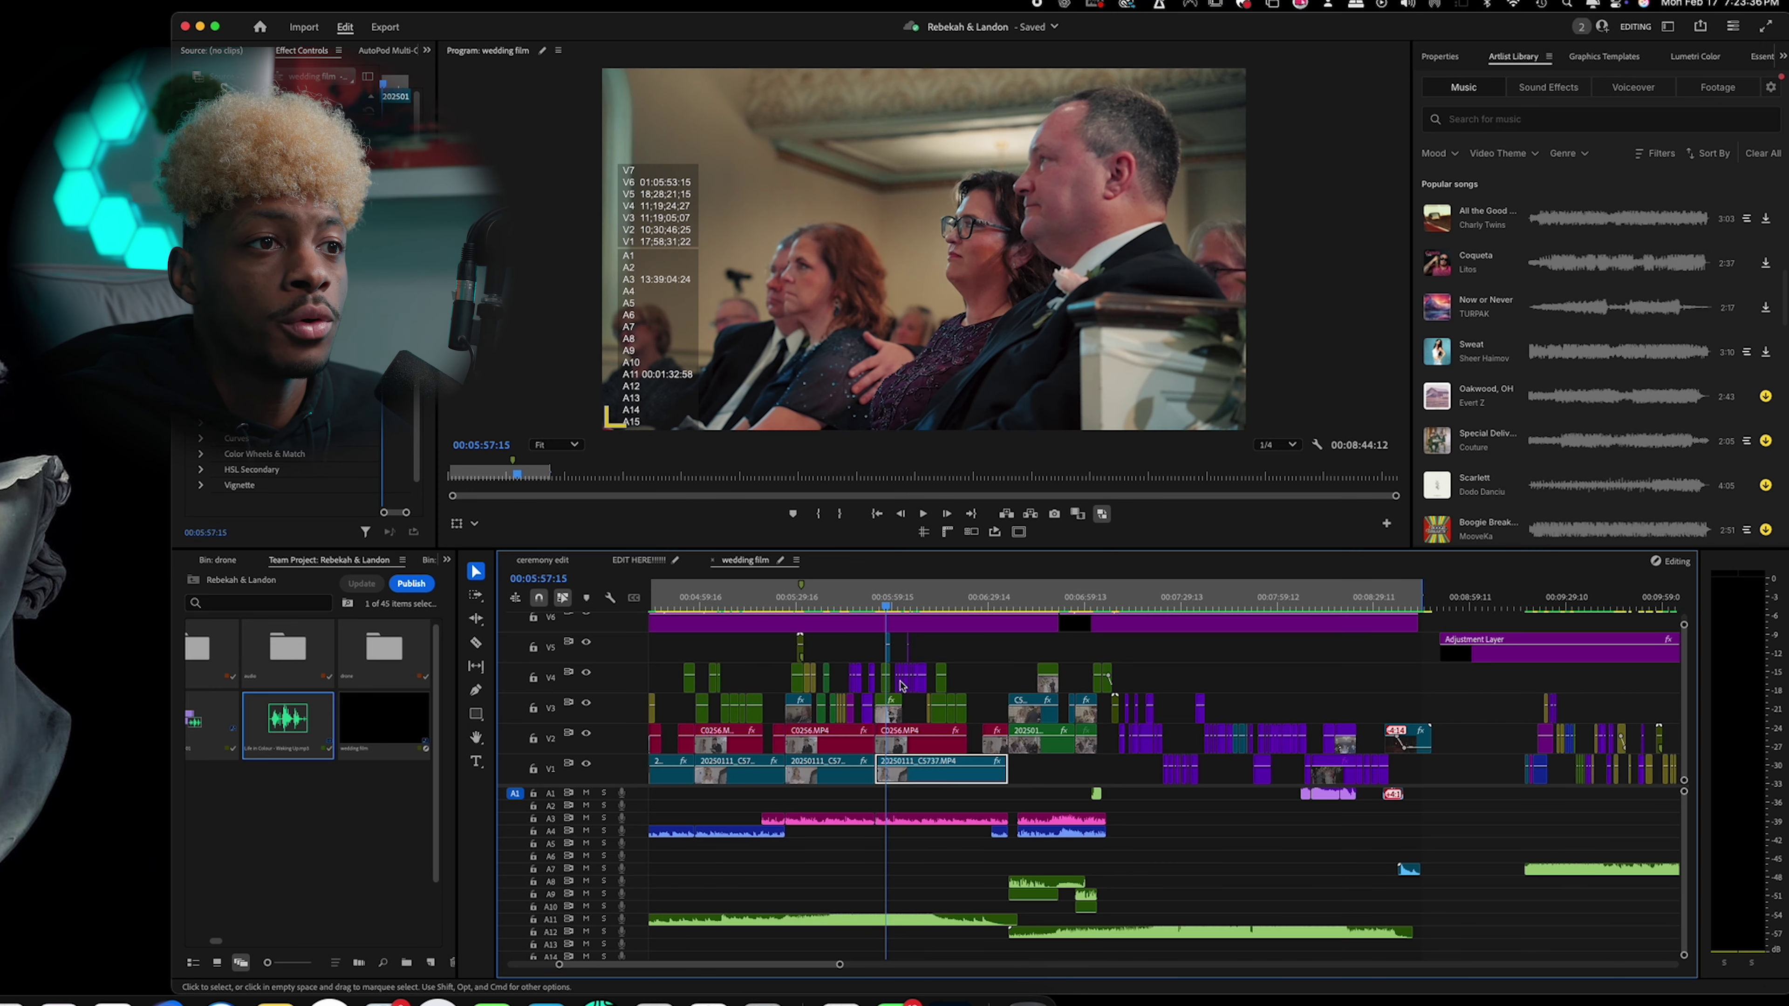
View the reception dancing shot at 00:07:32:07 and go back to the first look at 00:00:20:19.
click(1215, 604)
drag(1217, 604, 1191, 604)
scroll(1115, 728, left, 5)
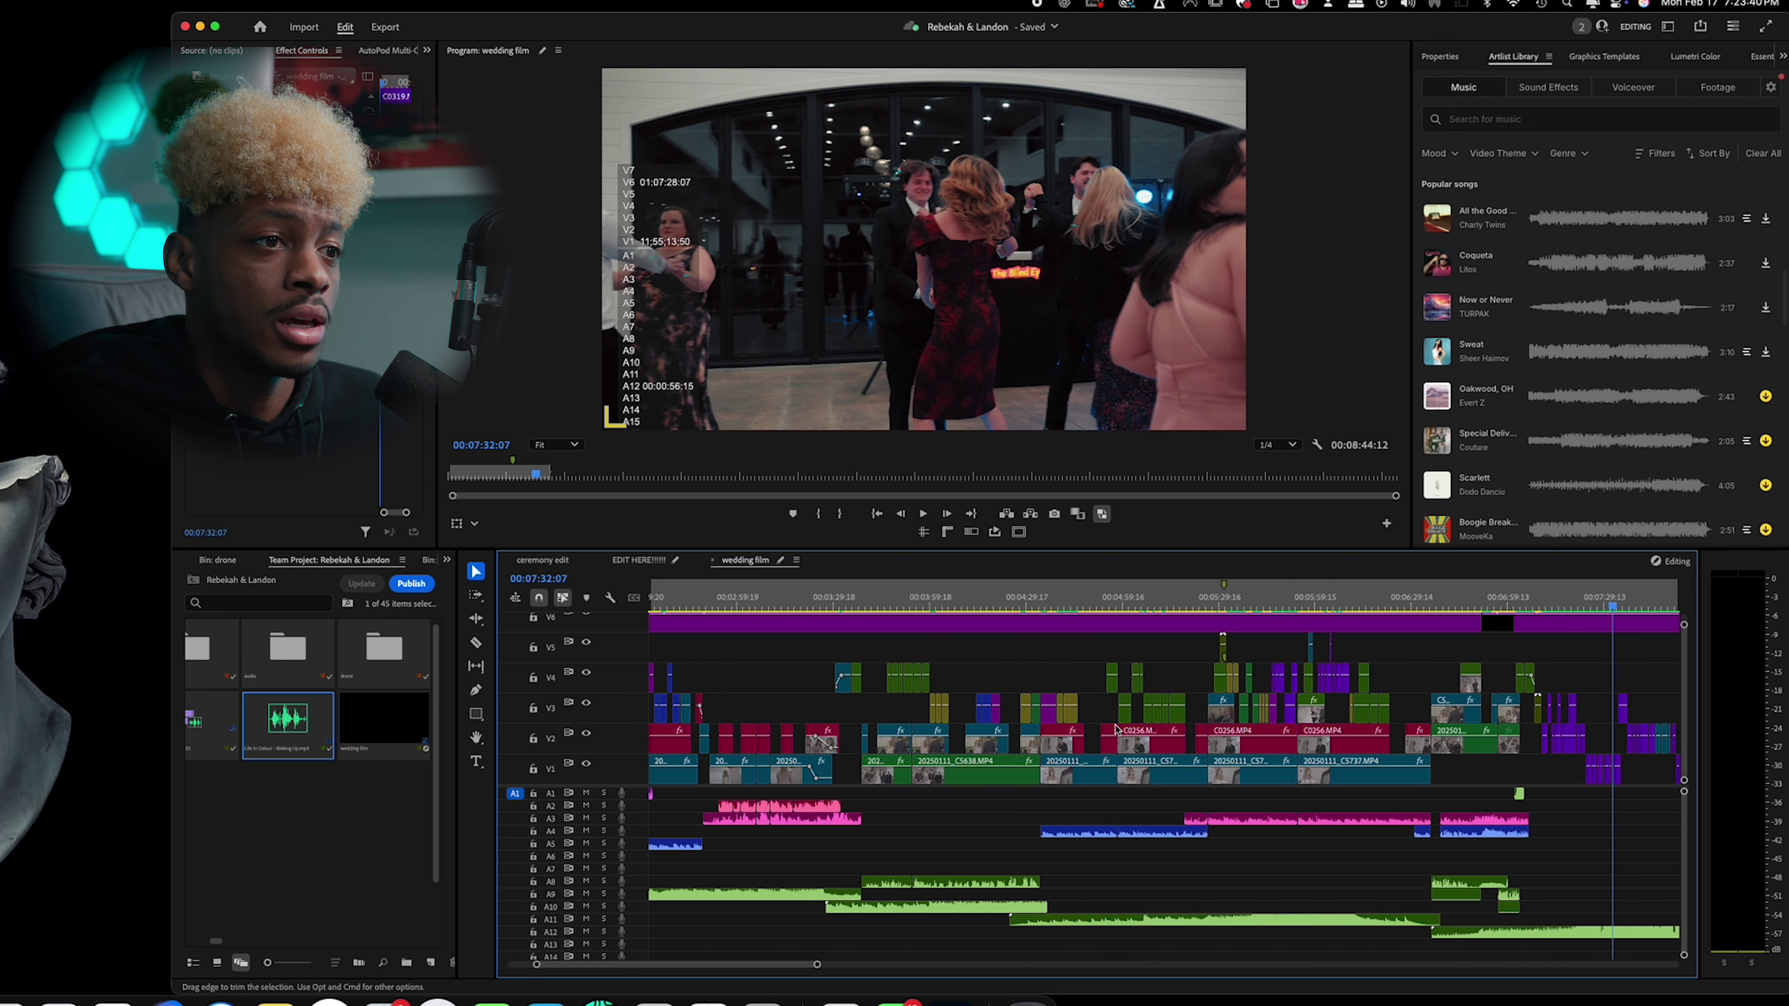
scroll(1115, 728, left, 6)
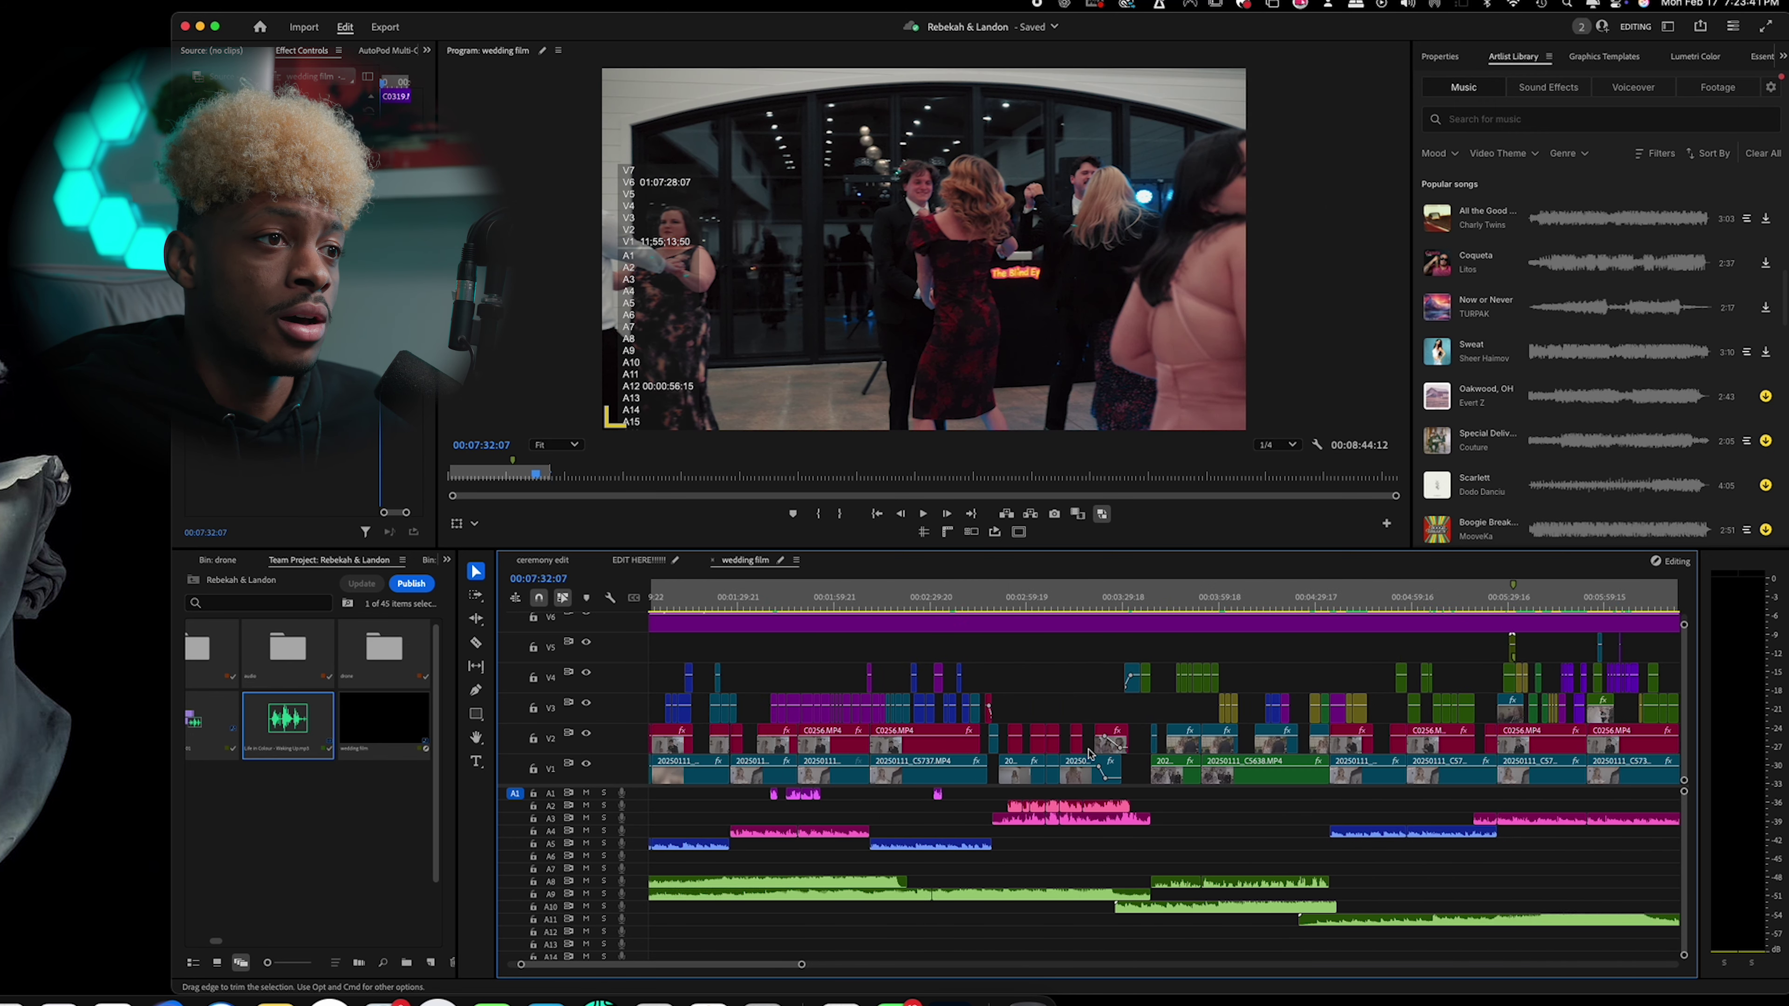
click(717, 607)
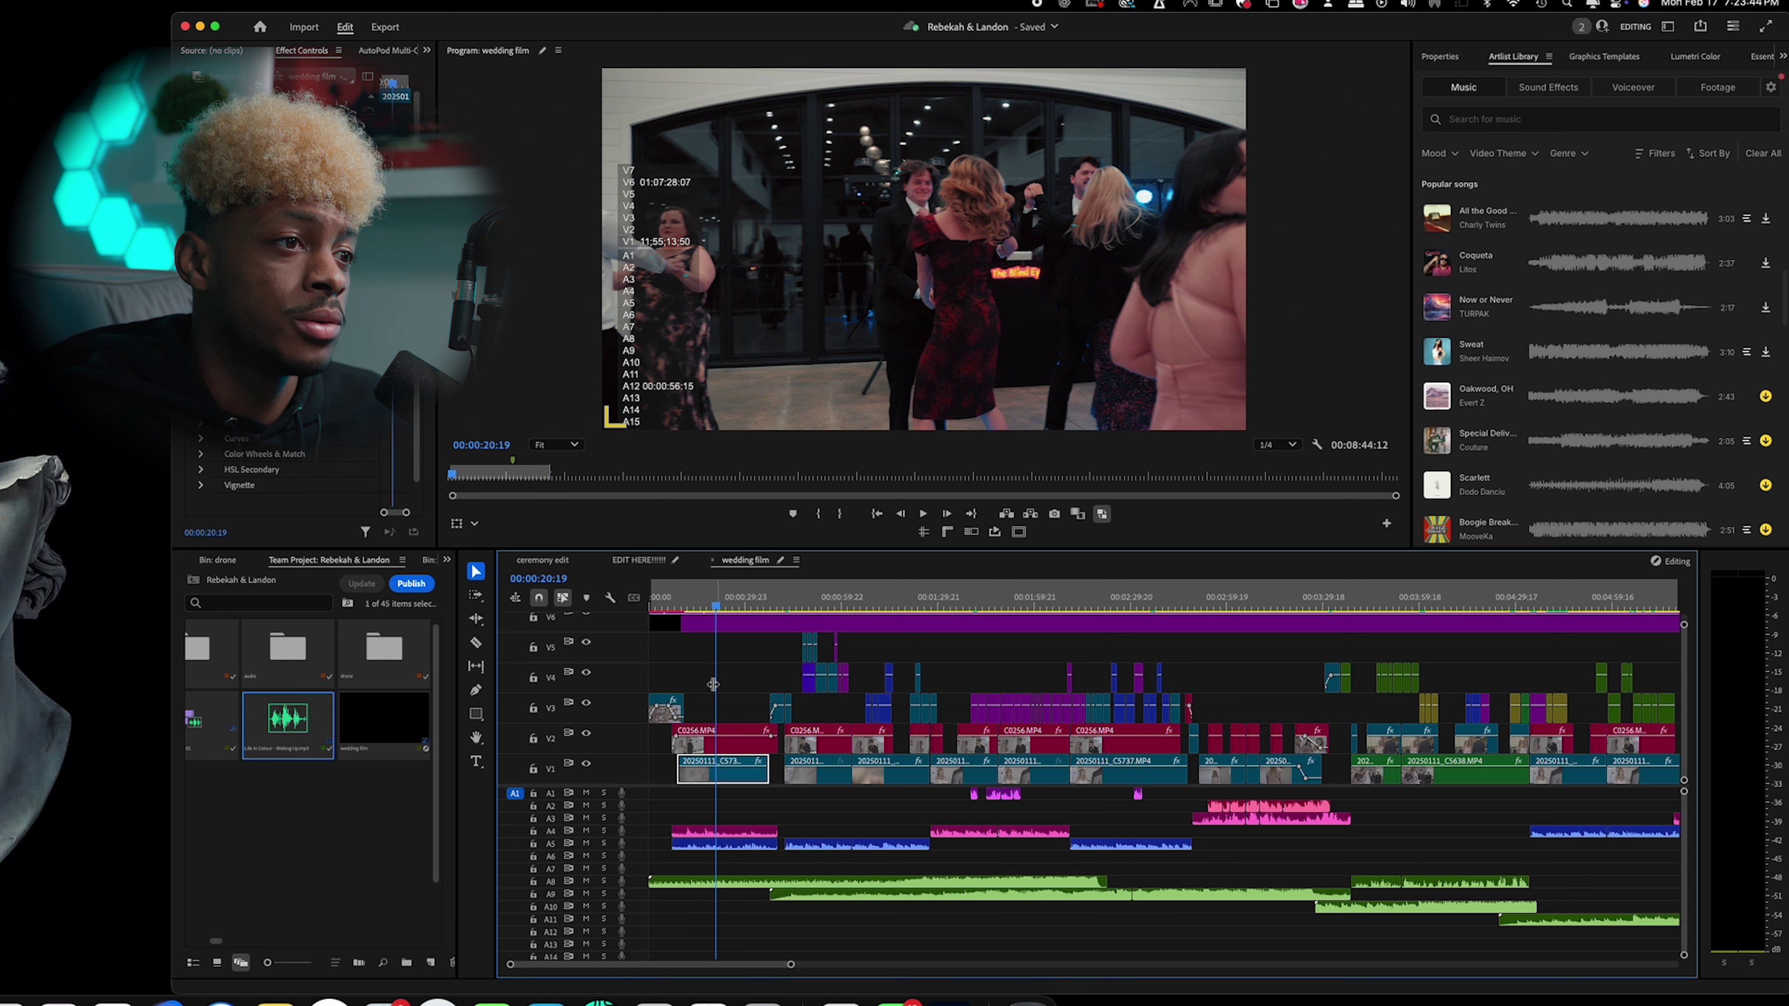
Show the effect controls of the first pink dialogue clip on A4, 250111_0027.wav, and widen their panel.
double_click(711, 831)
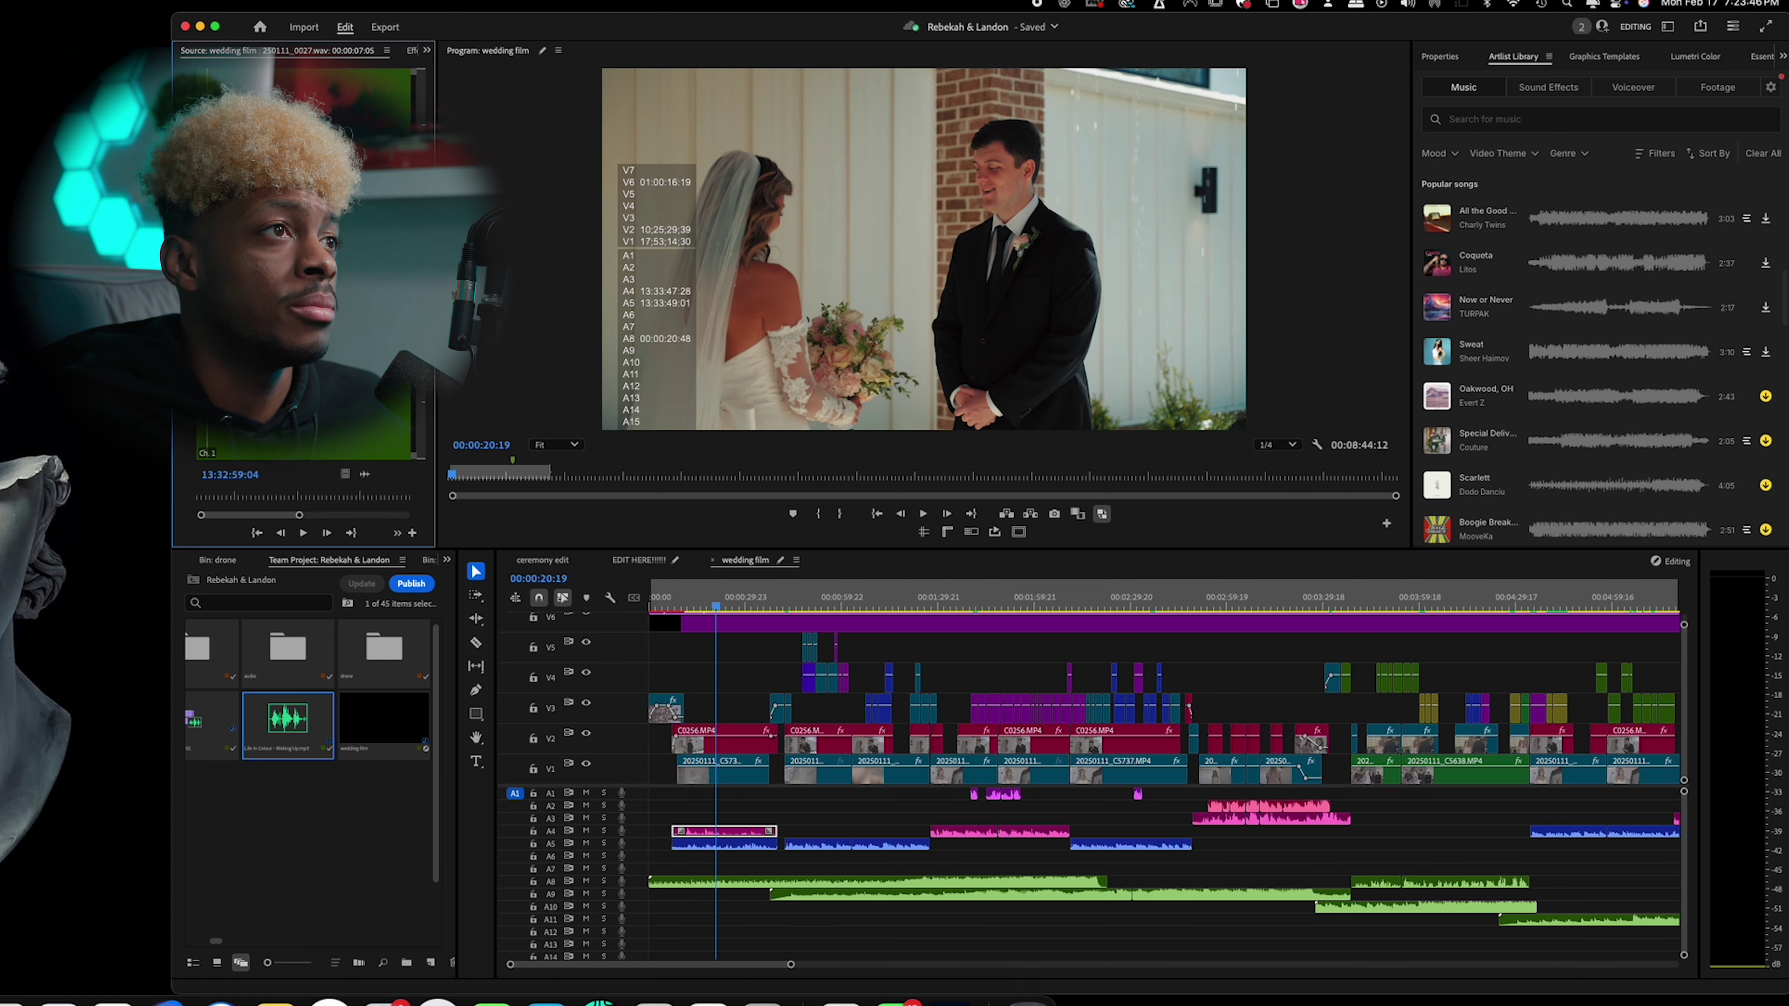
click(412, 49)
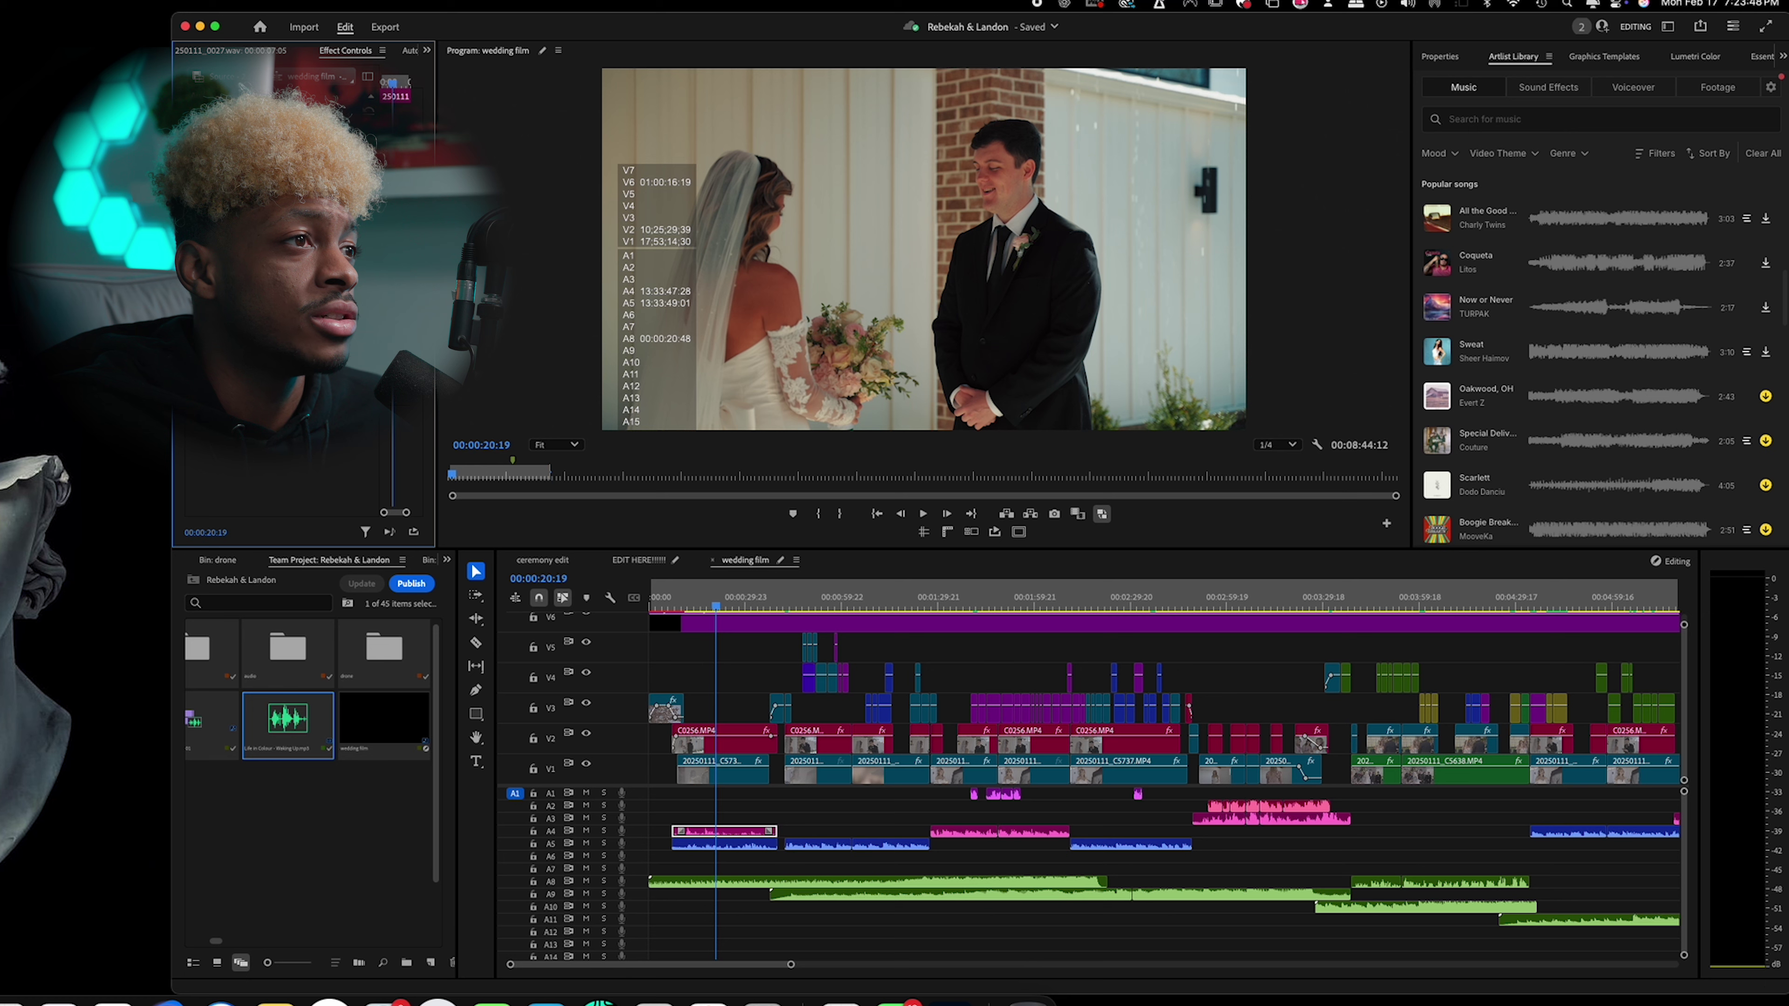
drag(437, 395, 589, 390)
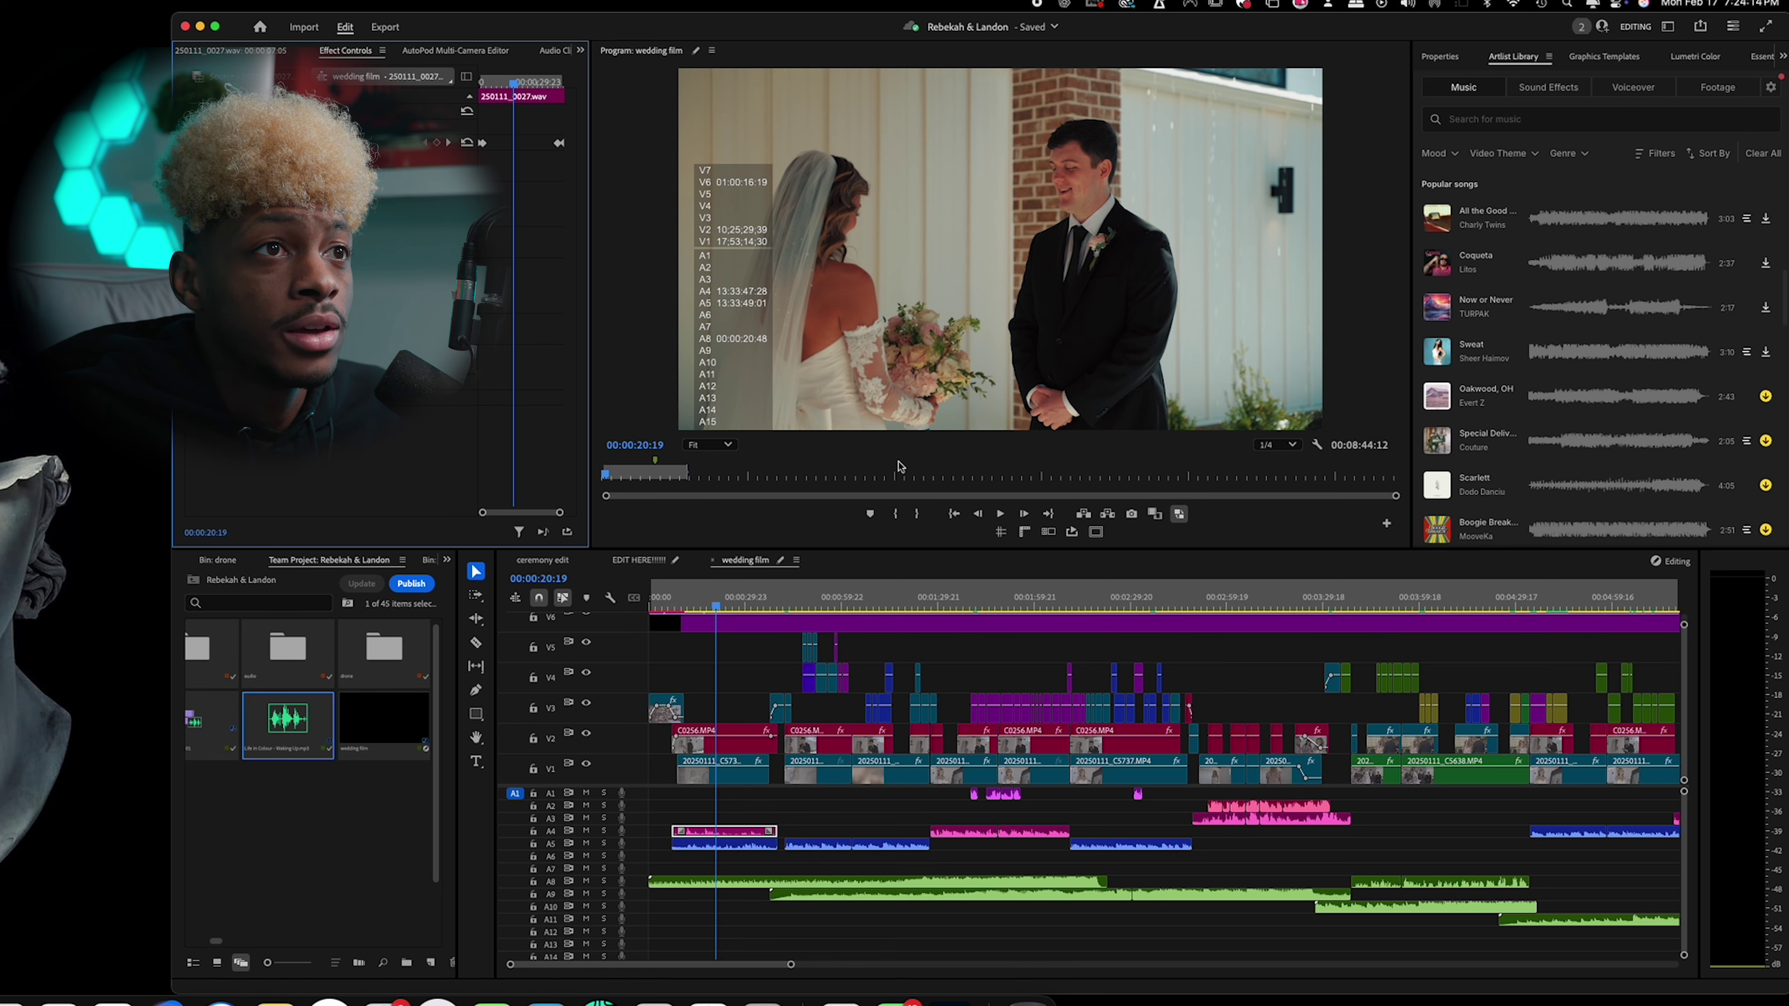
Play the first look from 00:00:20:19 to about 00:00:29 and return to the groom waiting at 00:00:11:03.
key(space)
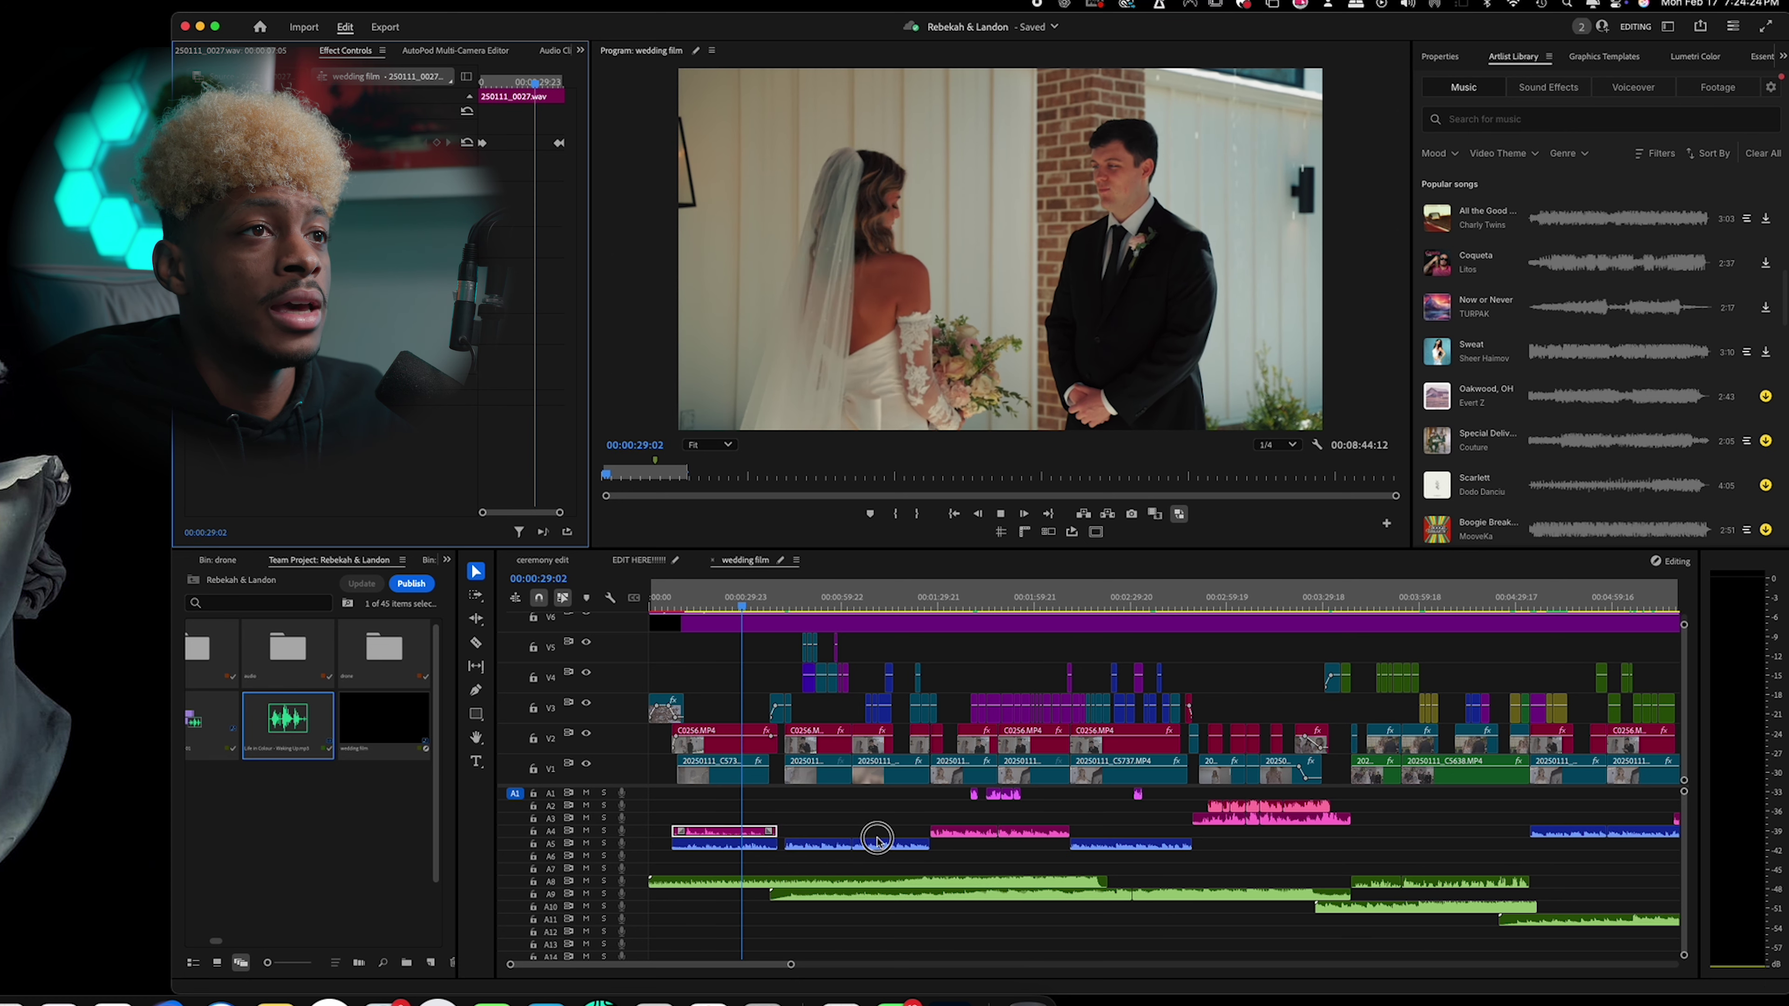
click(689, 599)
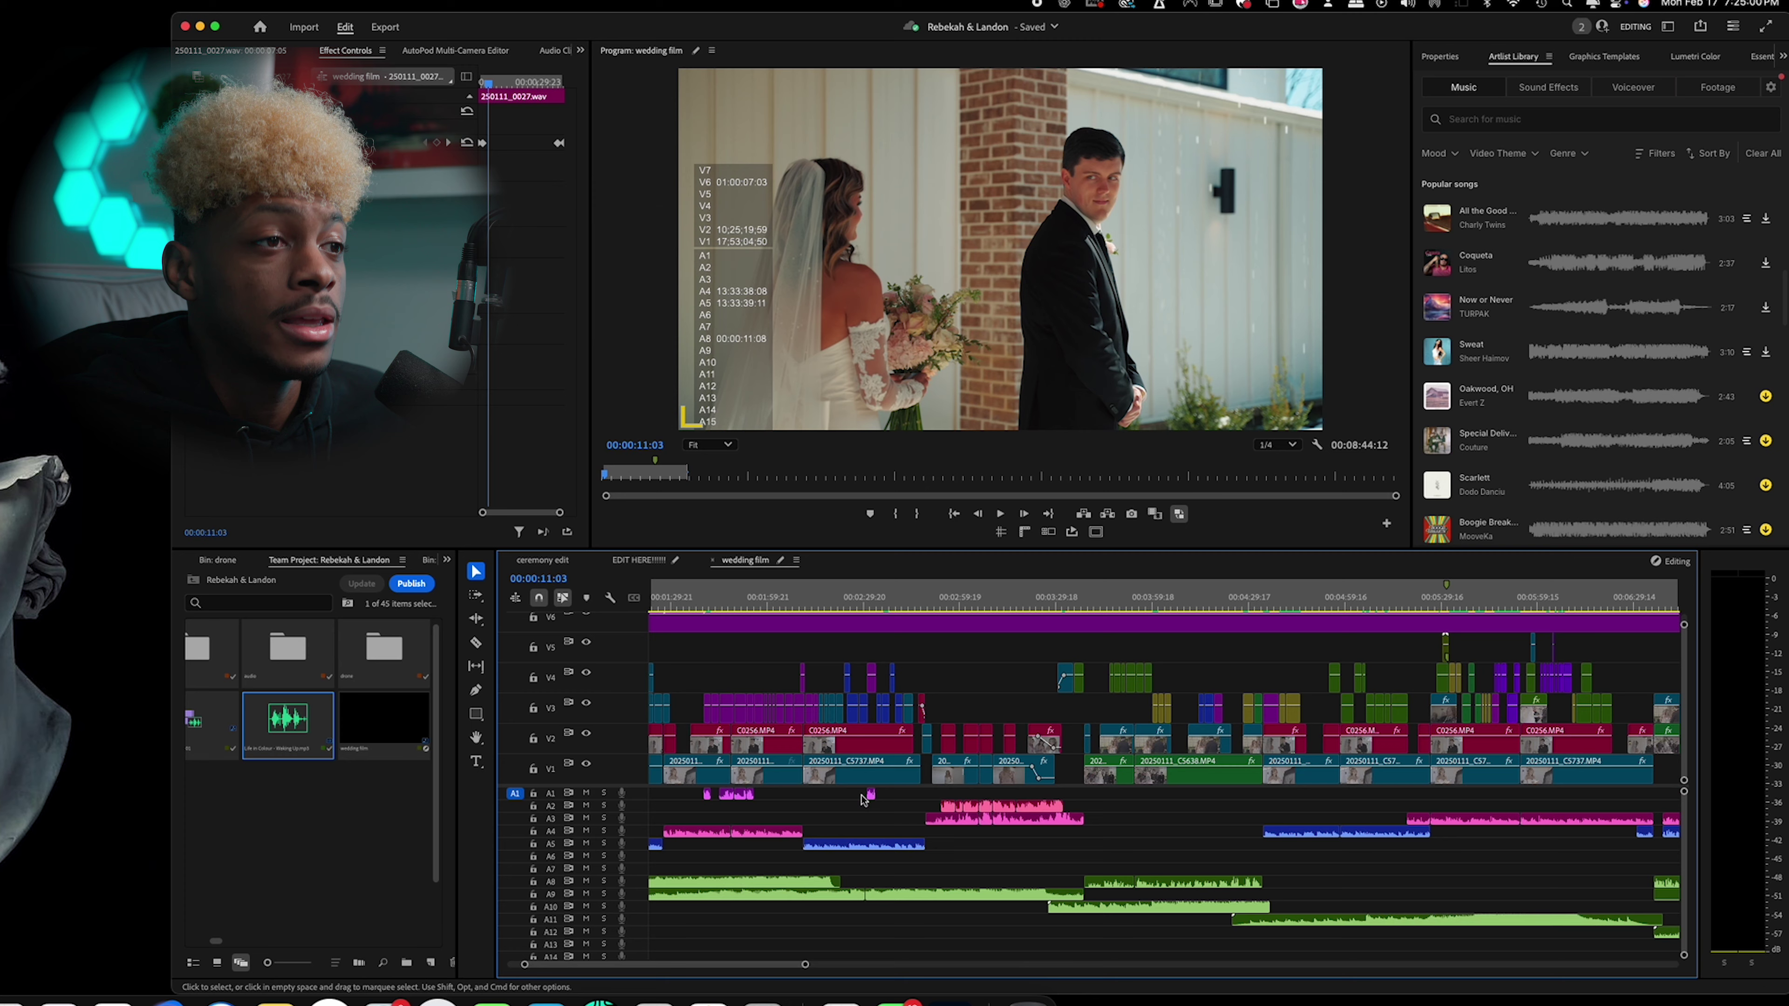
scroll(865, 800, left, 5)
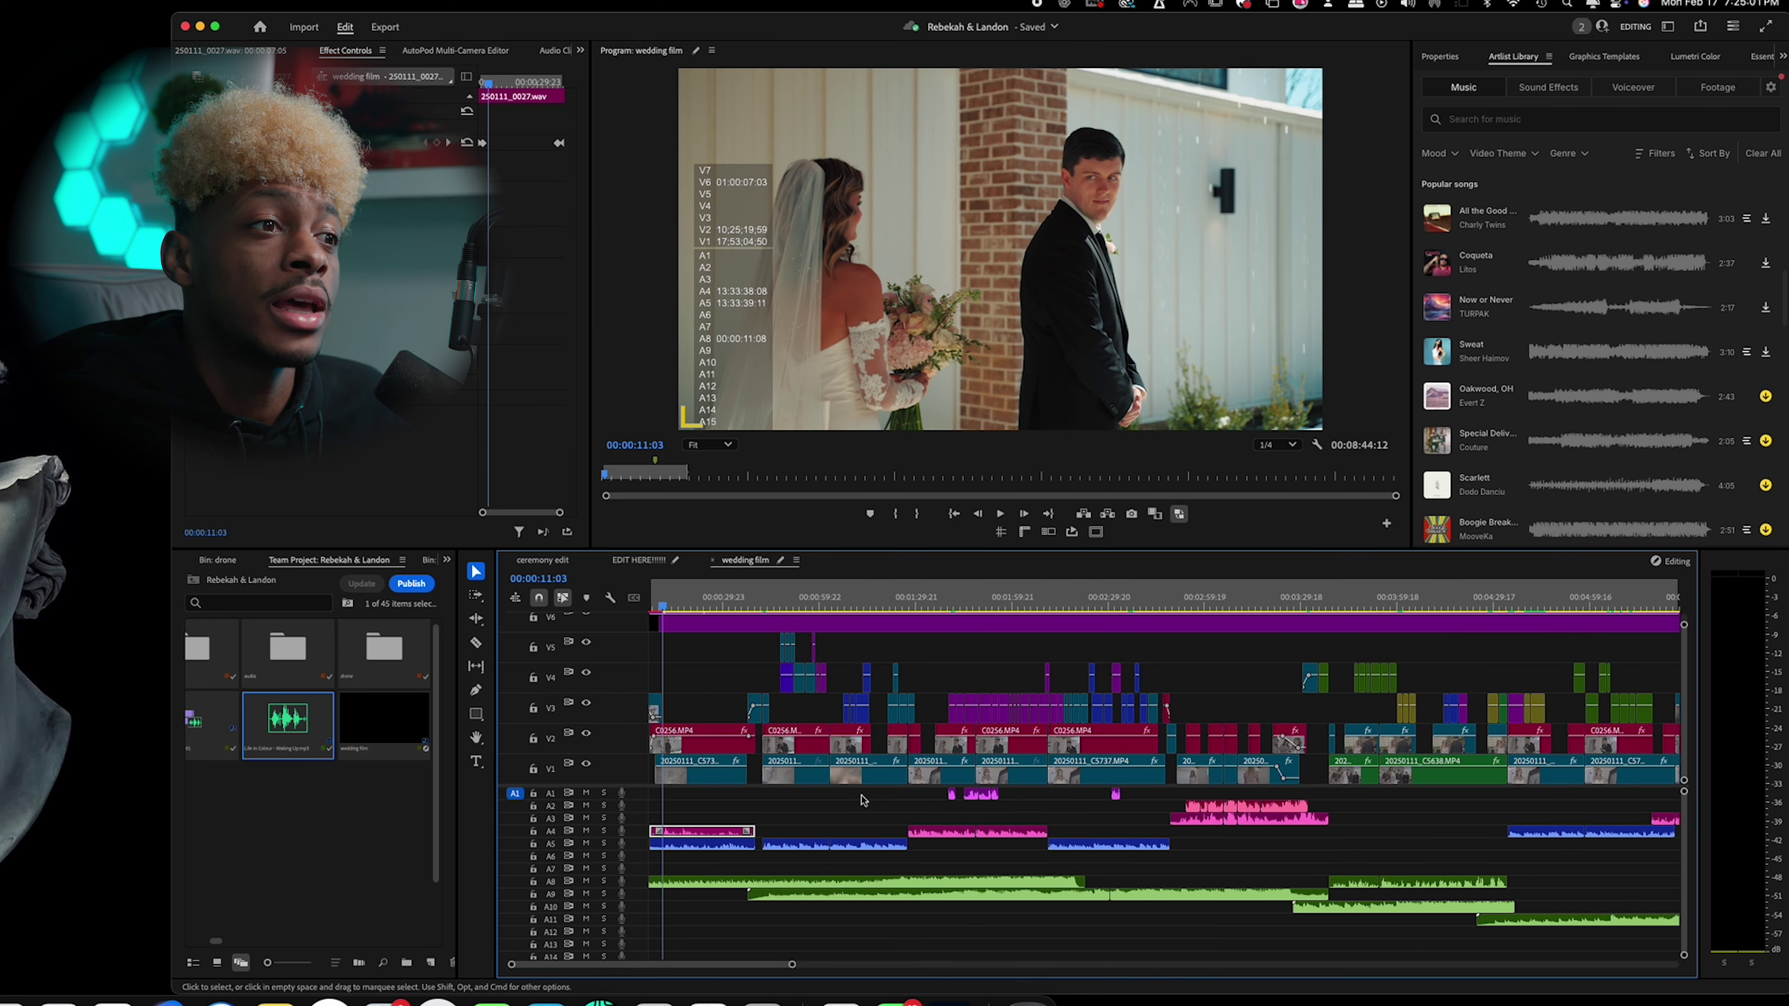
Move to 00:00:27:06 and select the adjustment layer covering the film on V6.
scroll(736, 666, up, 2)
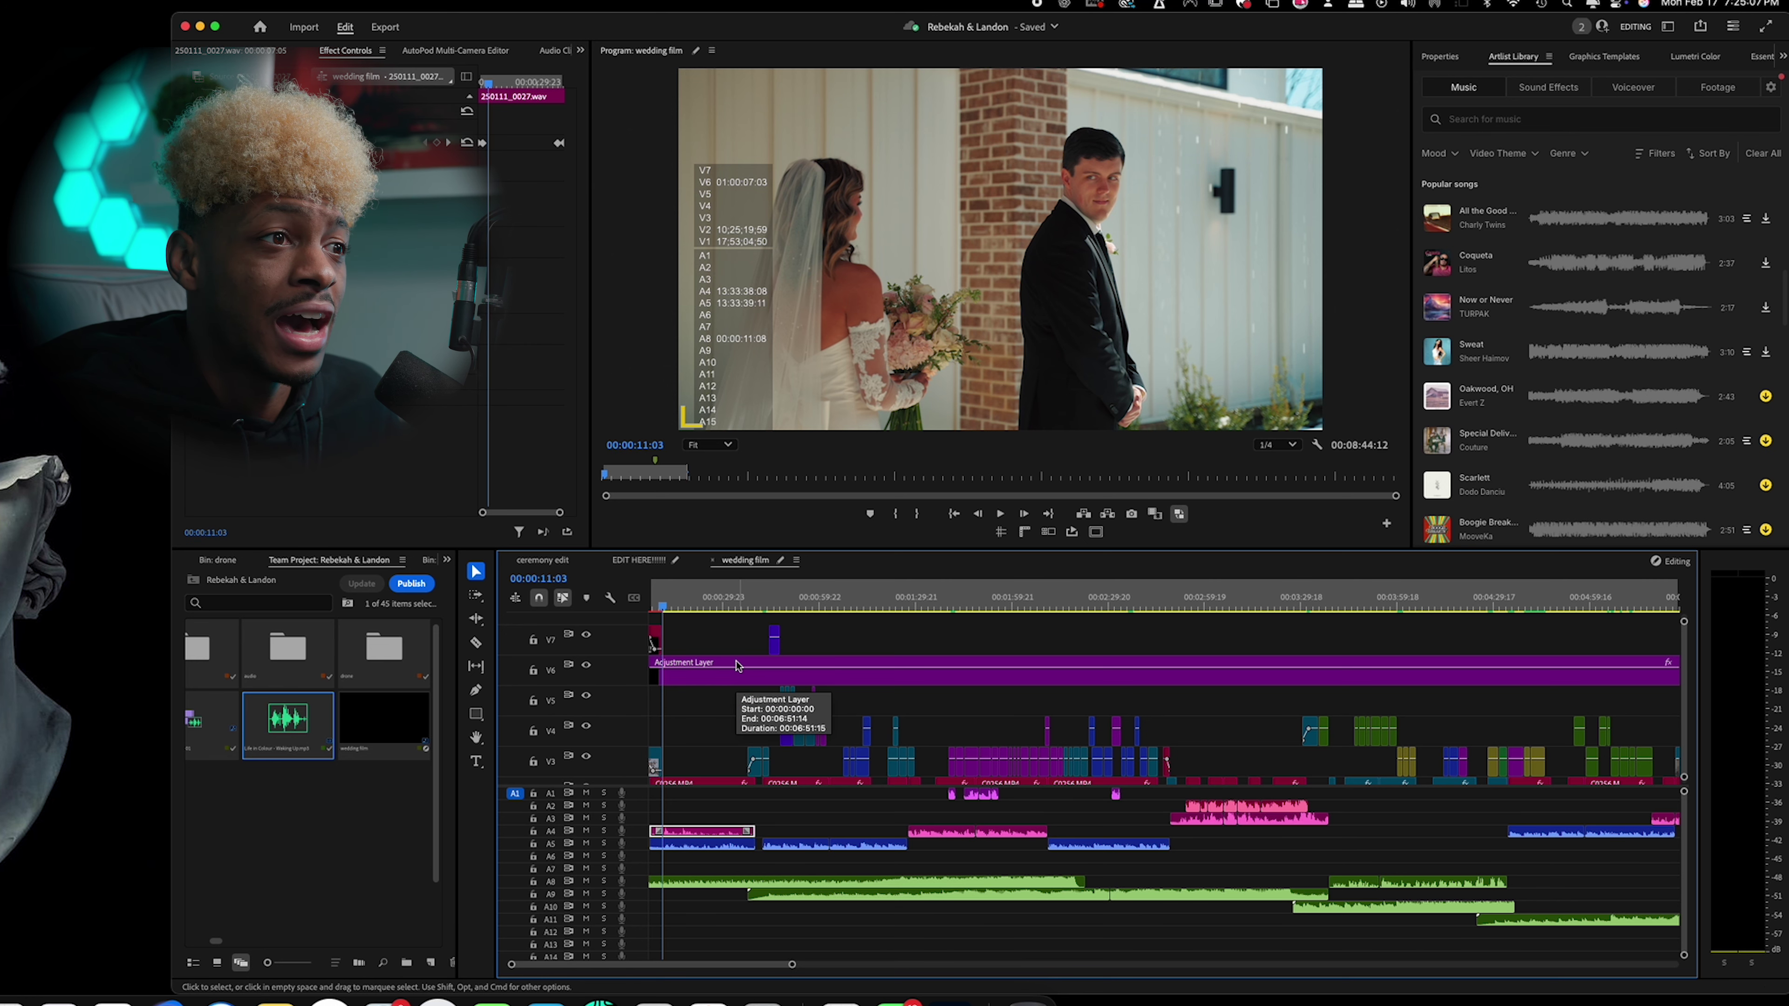
click(714, 607)
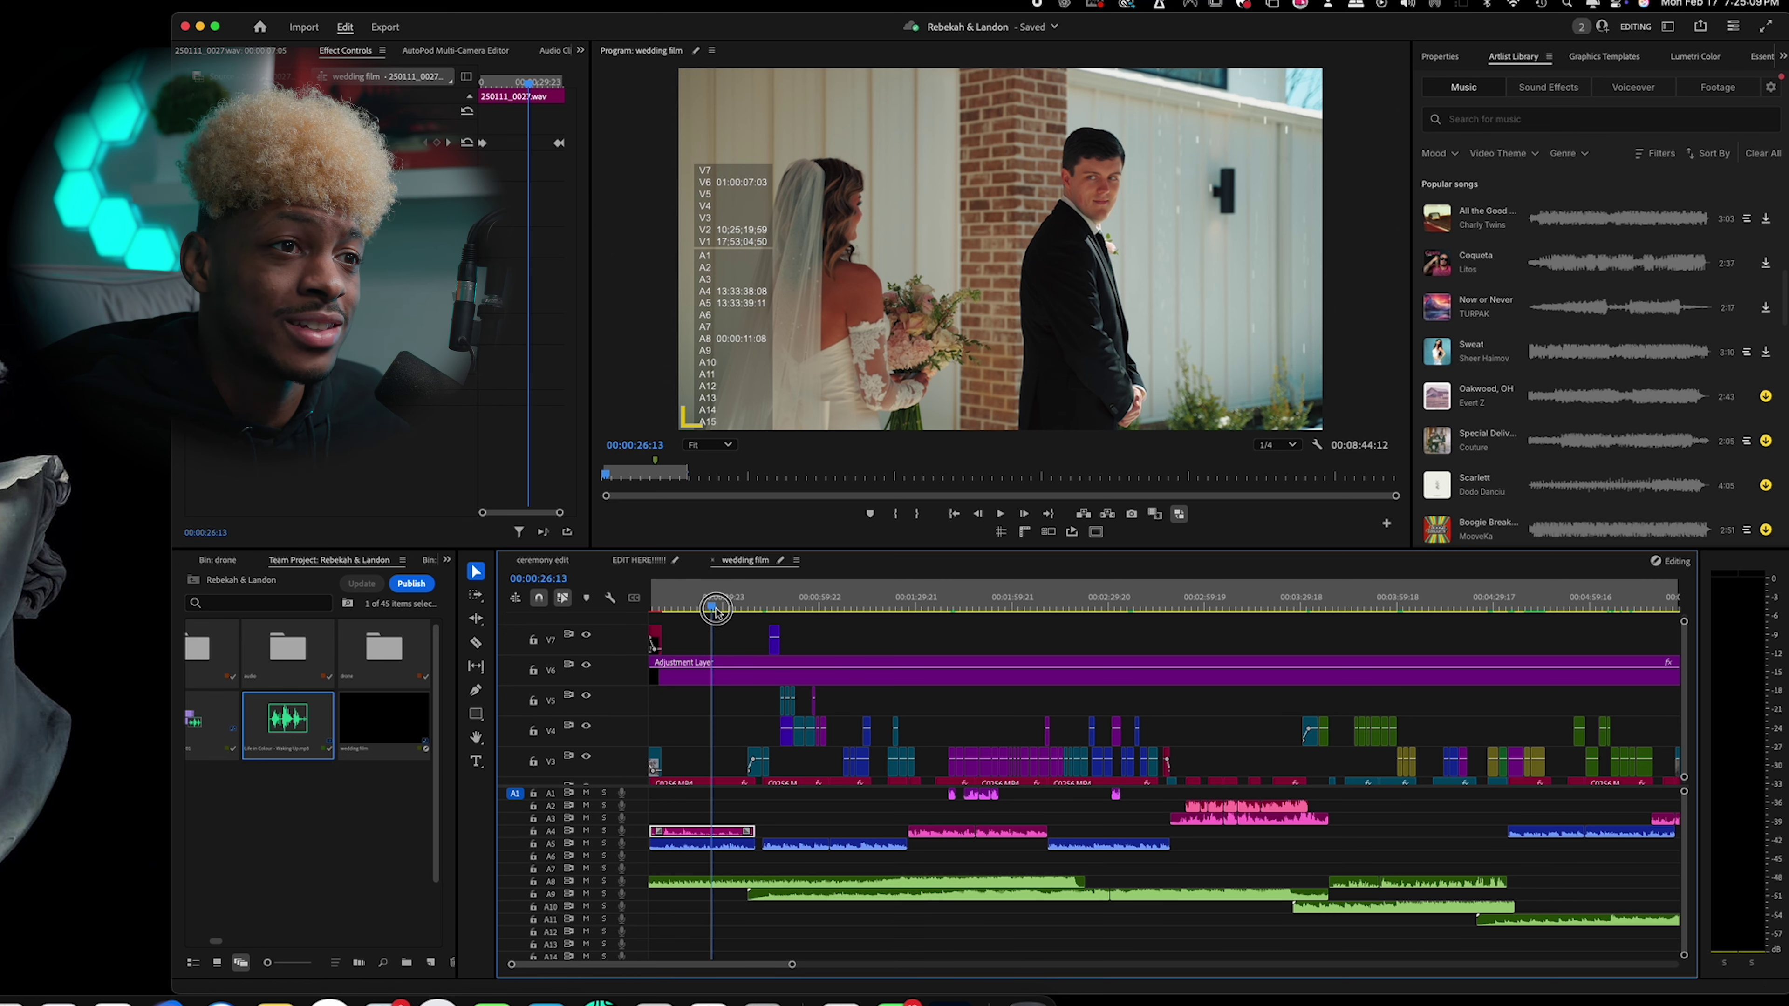
drag(714, 608, 717, 608)
click(754, 677)
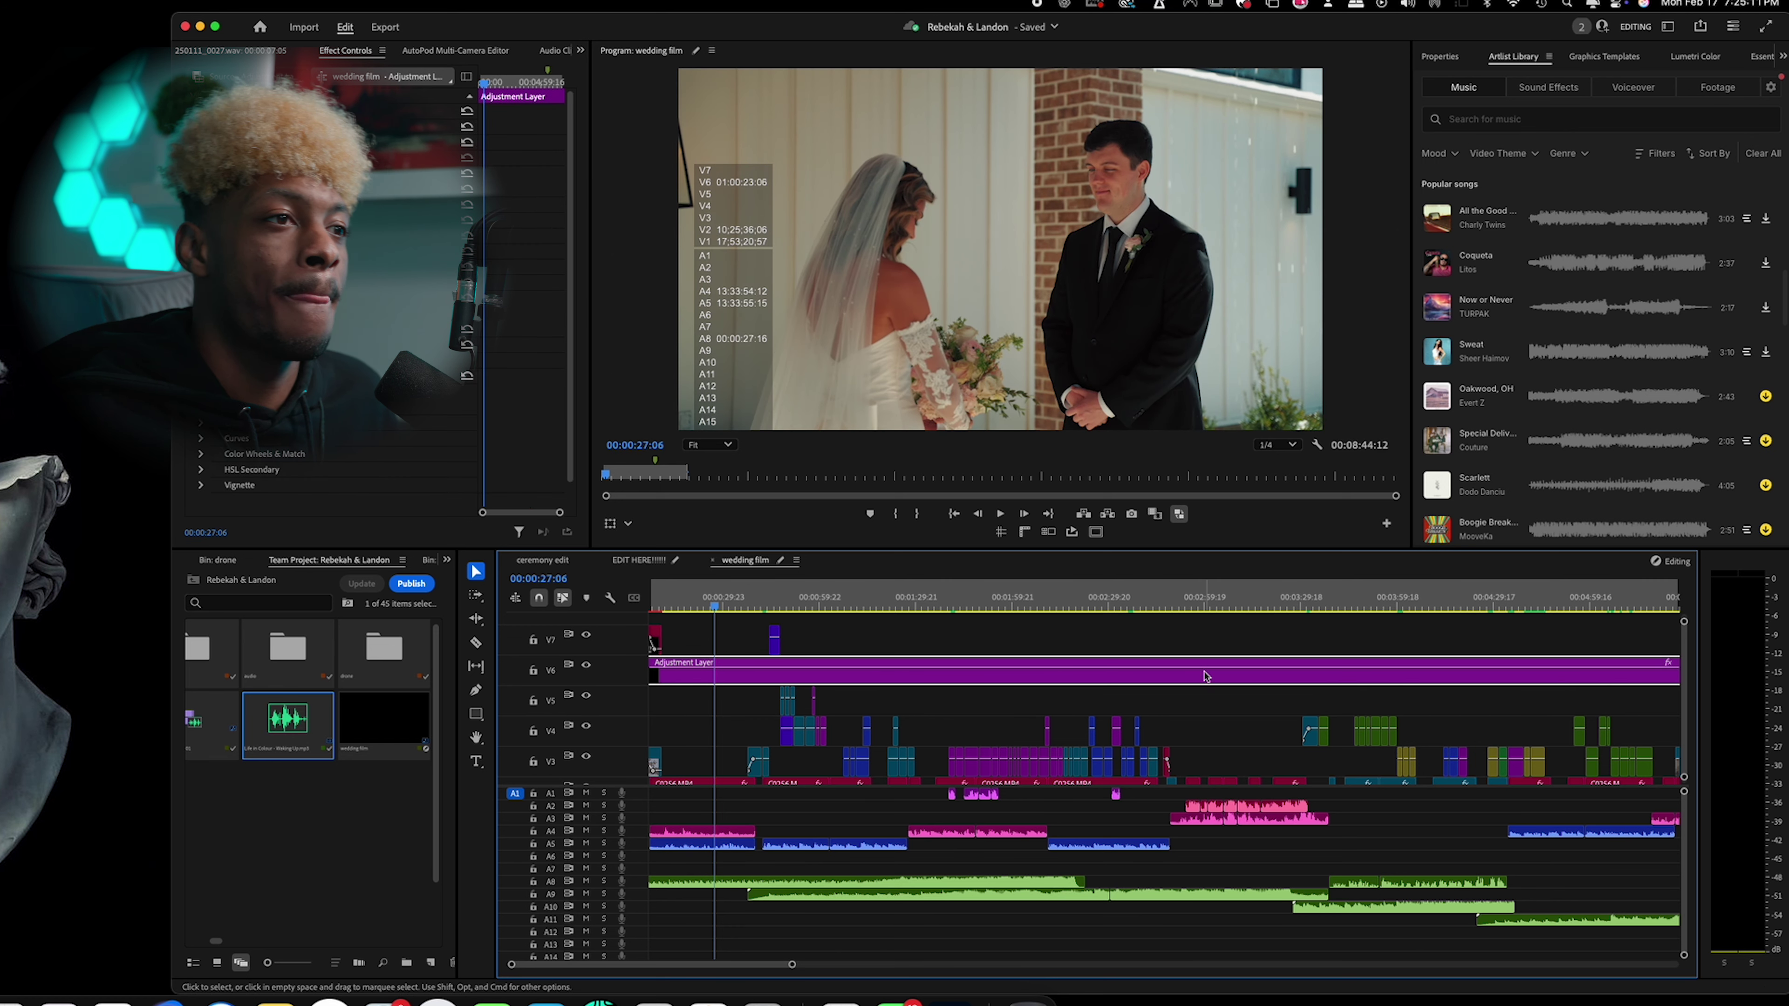
Compare the footage without and with the V6 adjustment layer, hiding the track at 00:00:27:06 and showing it again at 00:01:59:01.
click(586, 666)
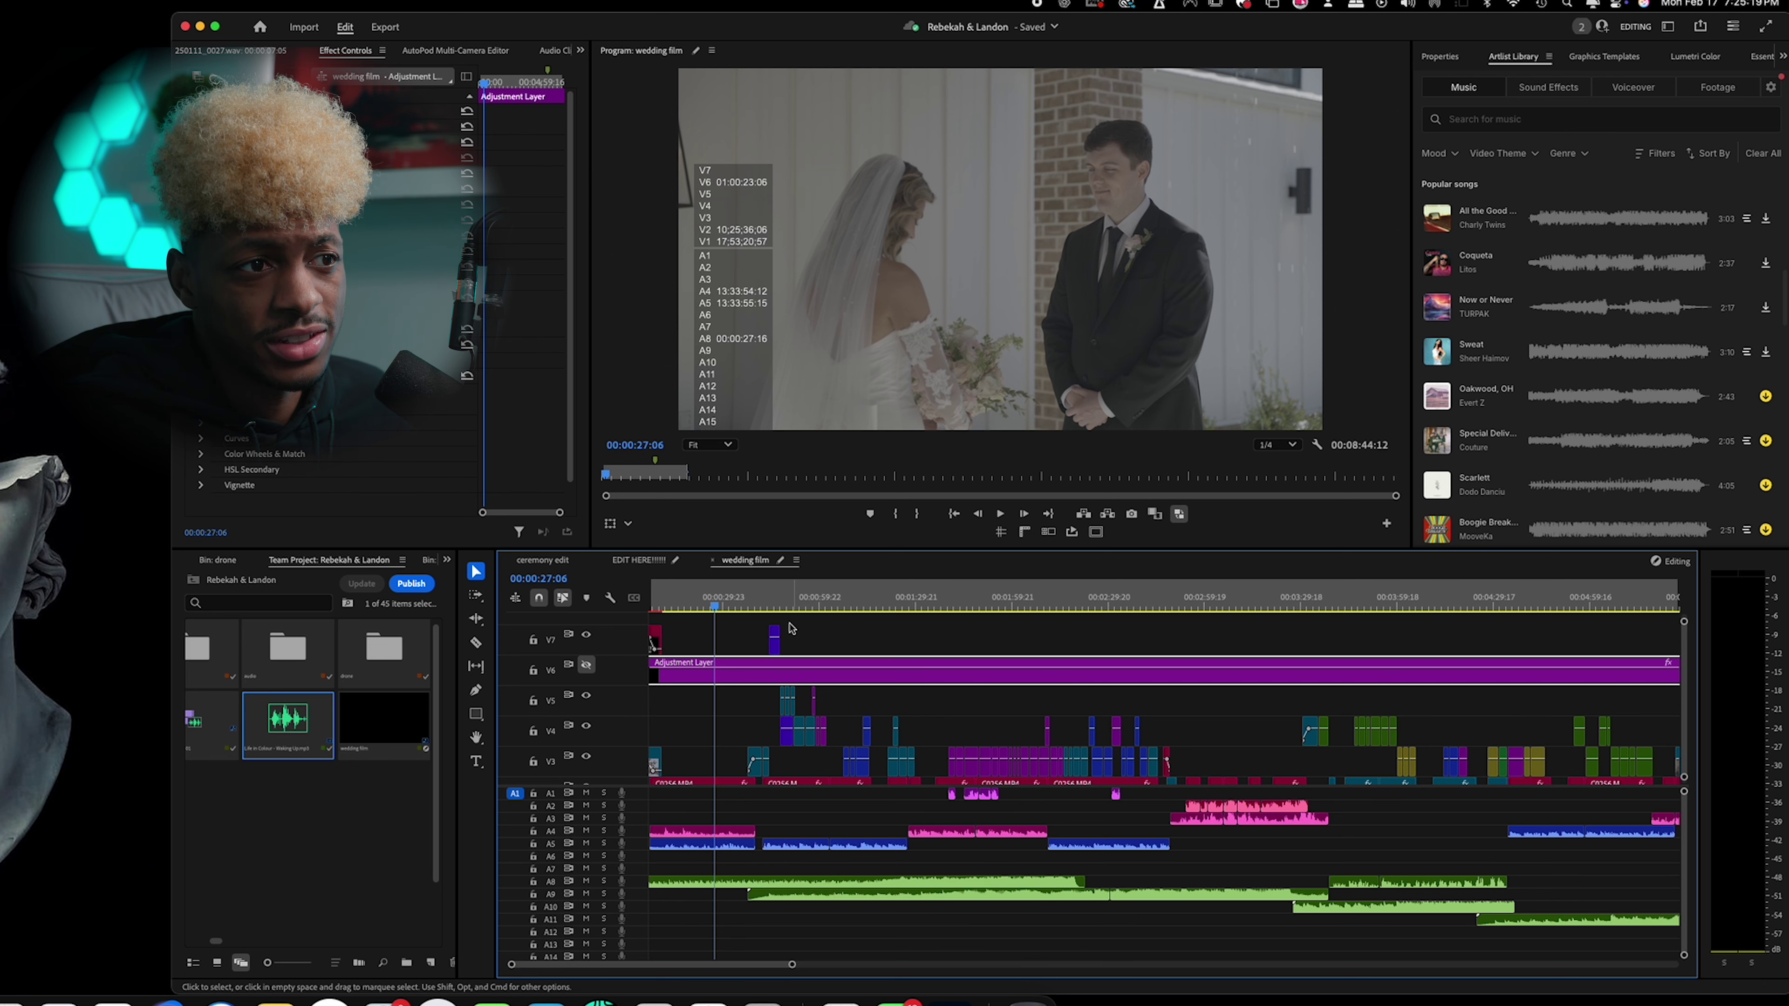
drag(859, 600, 1009, 603)
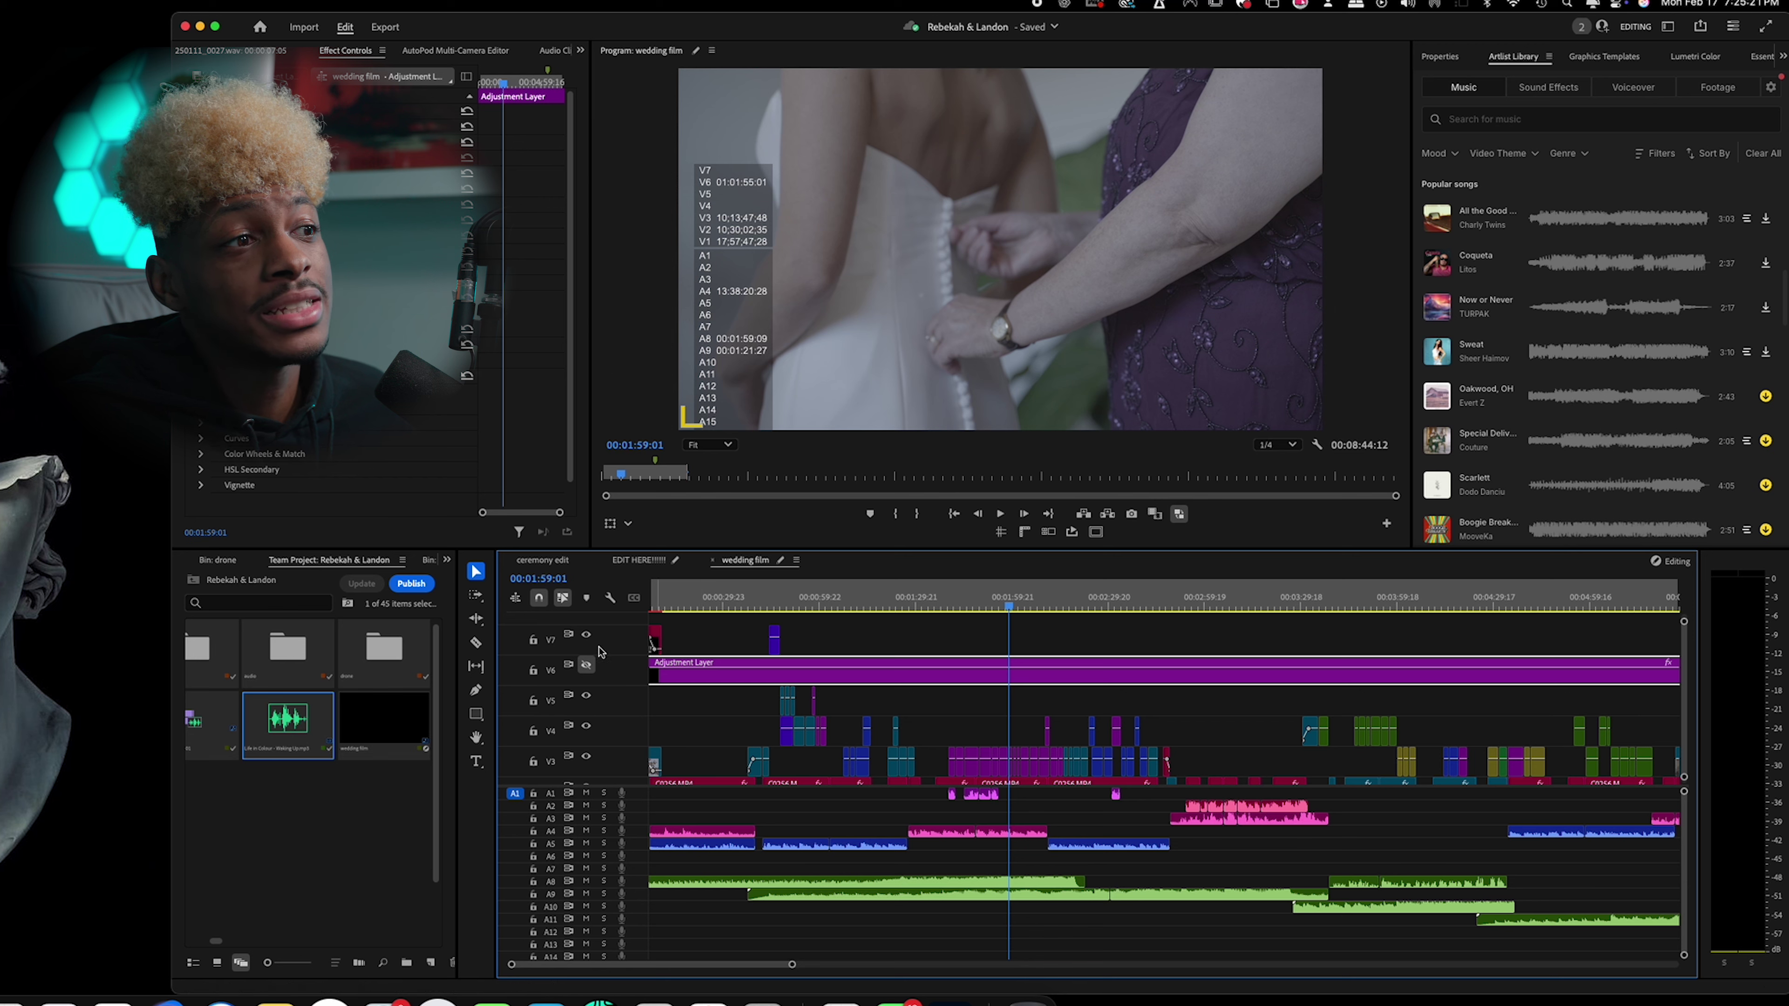
click(587, 666)
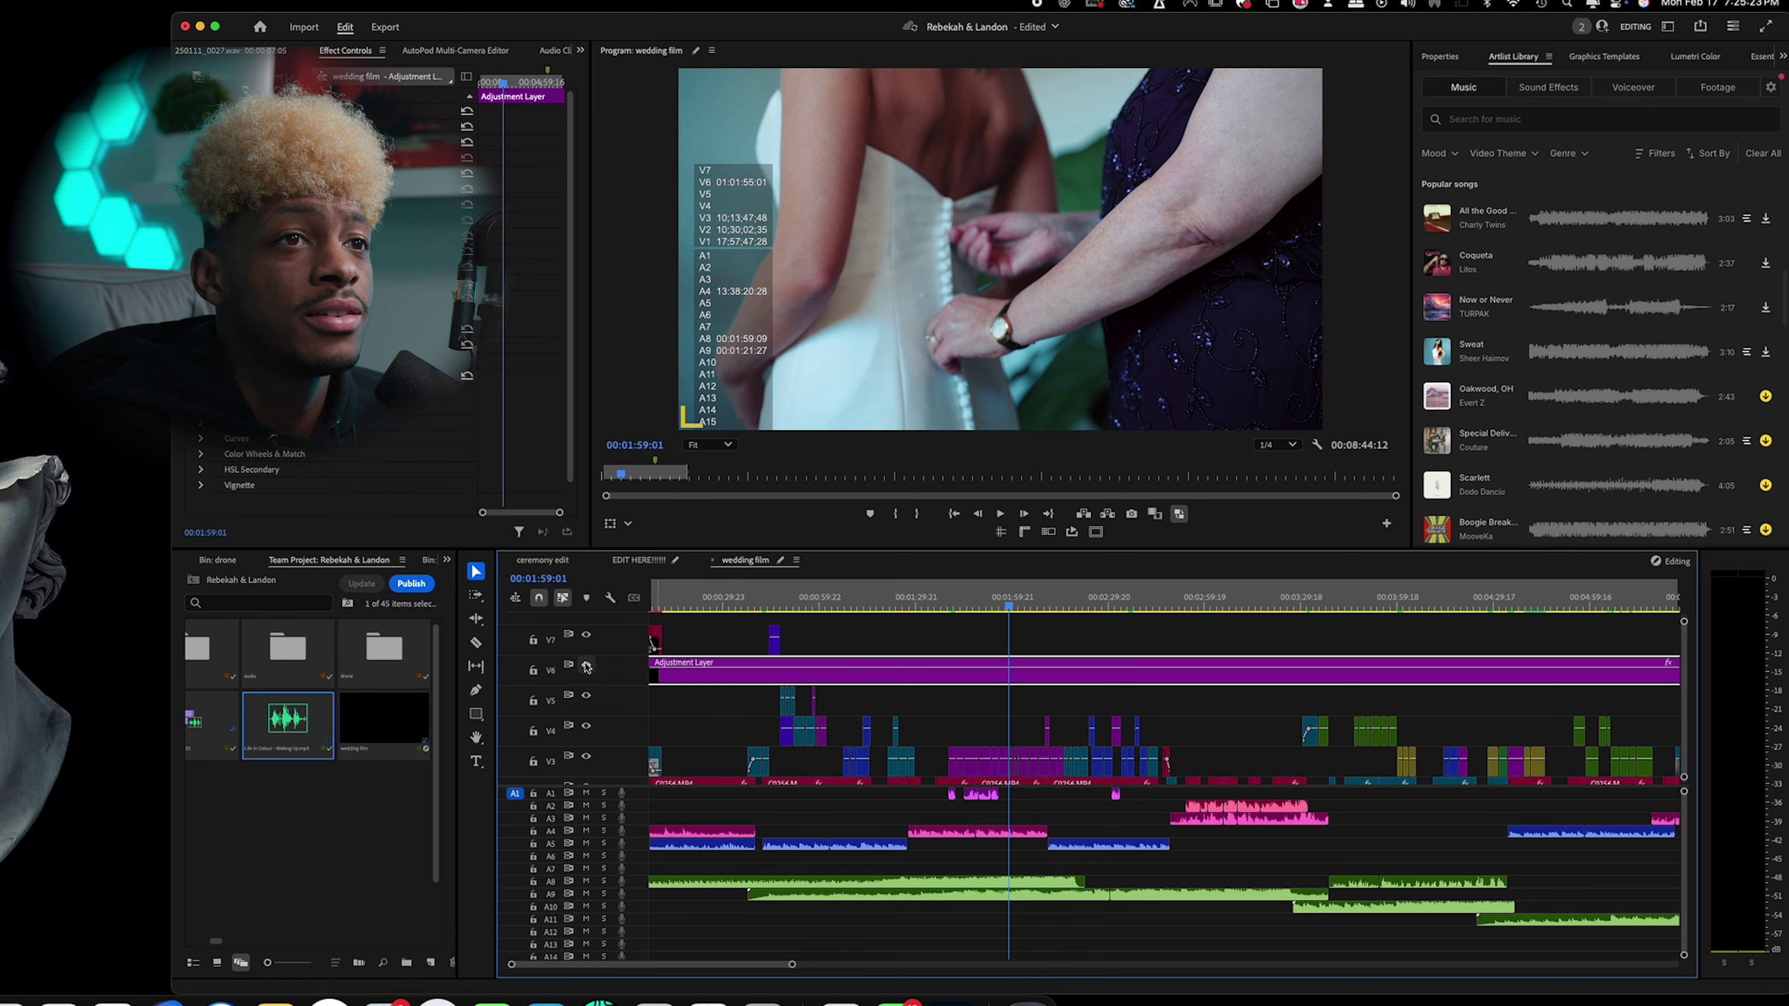
Create a new 3840 x 2160 adjustment layer at 23.976 fps with square pixels and locate it in the project.
double_click(705, 674)
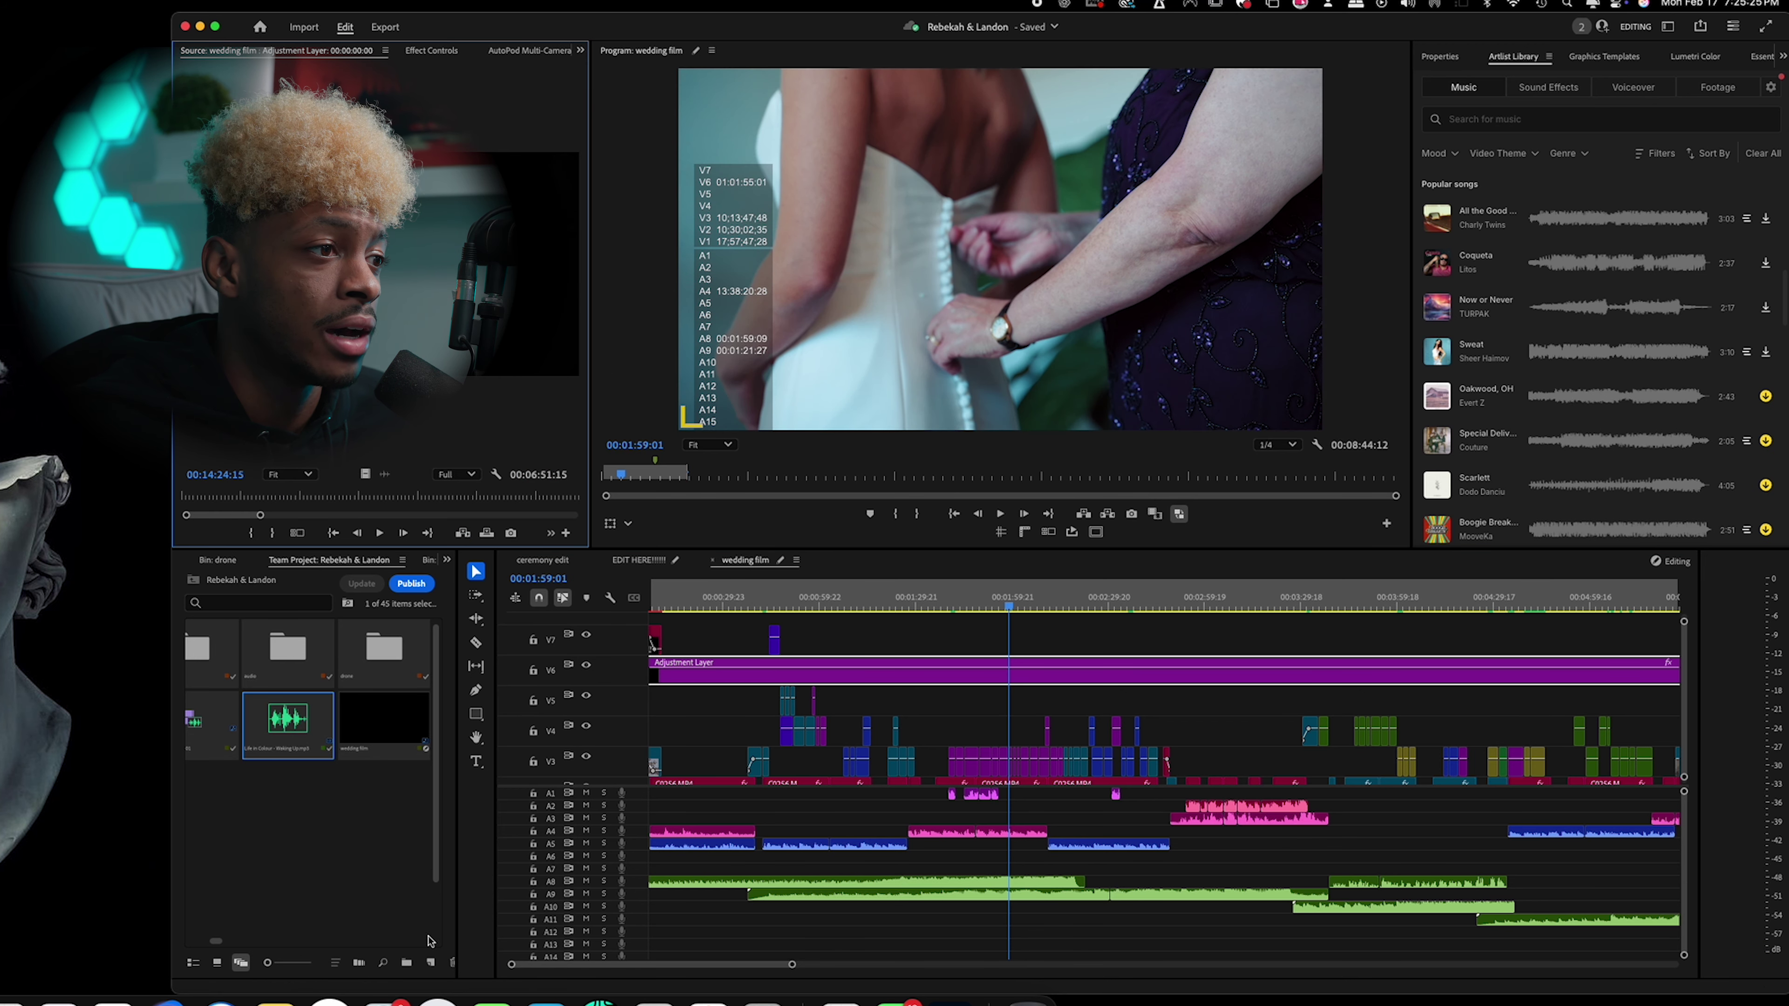
click(430, 963)
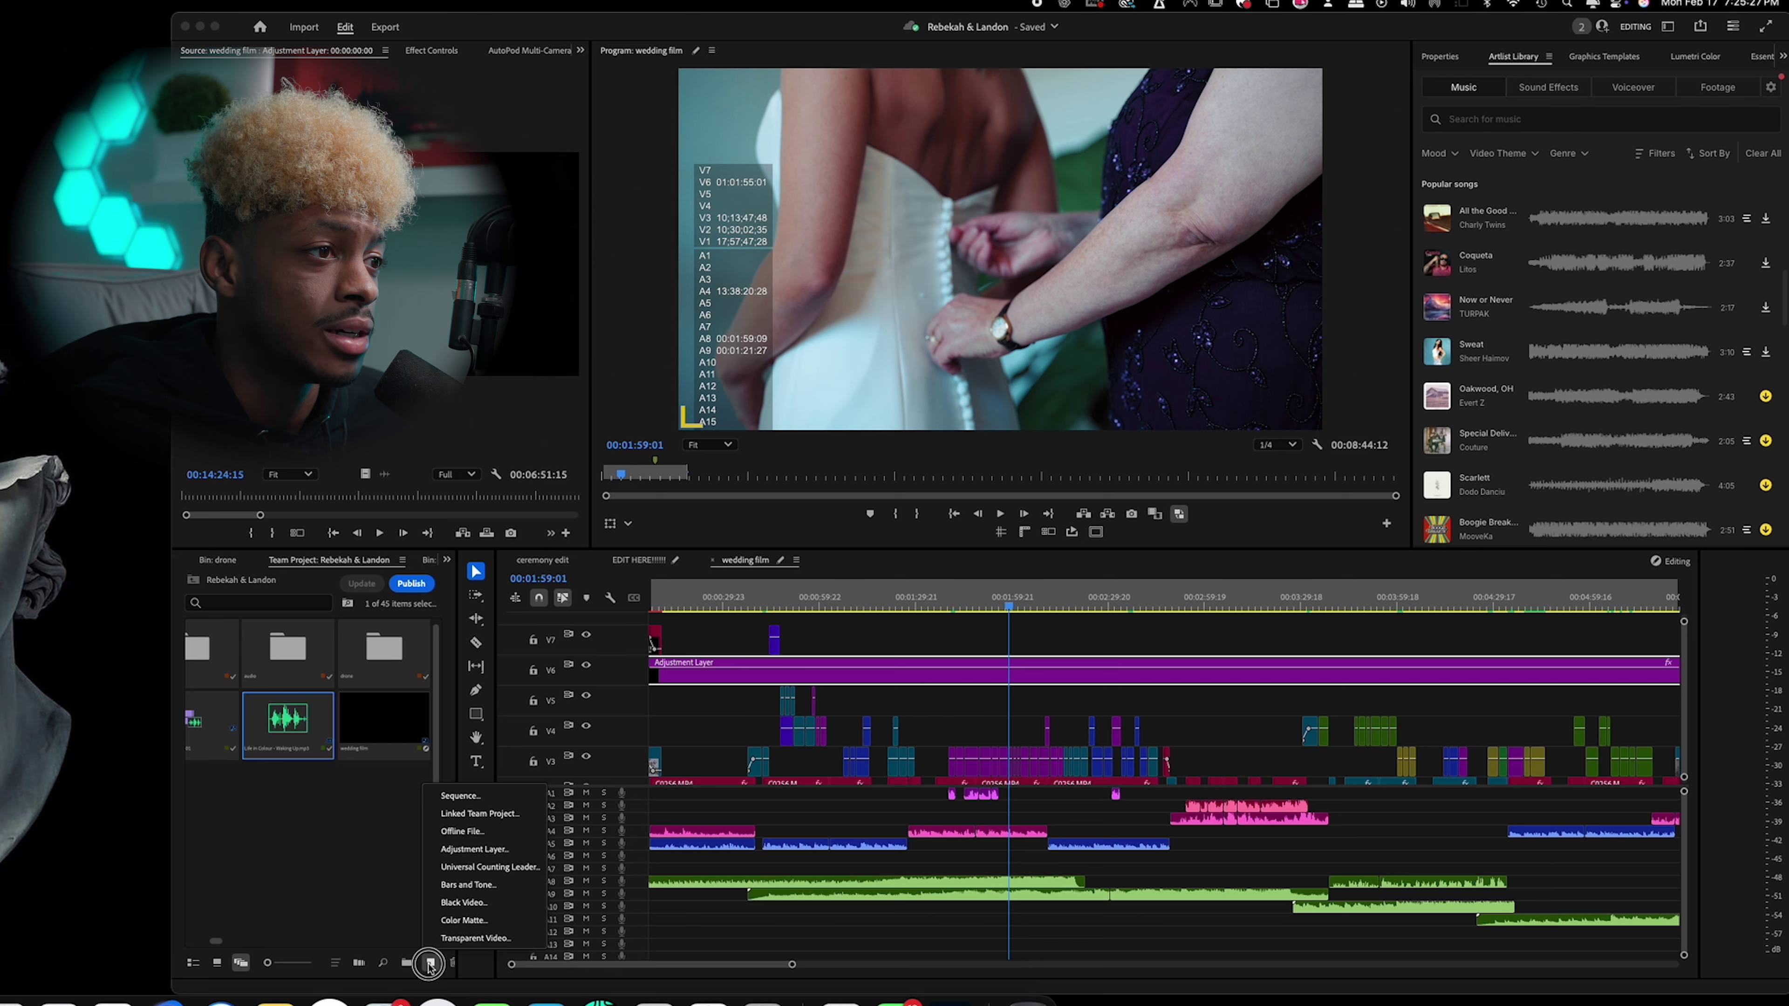
click(476, 850)
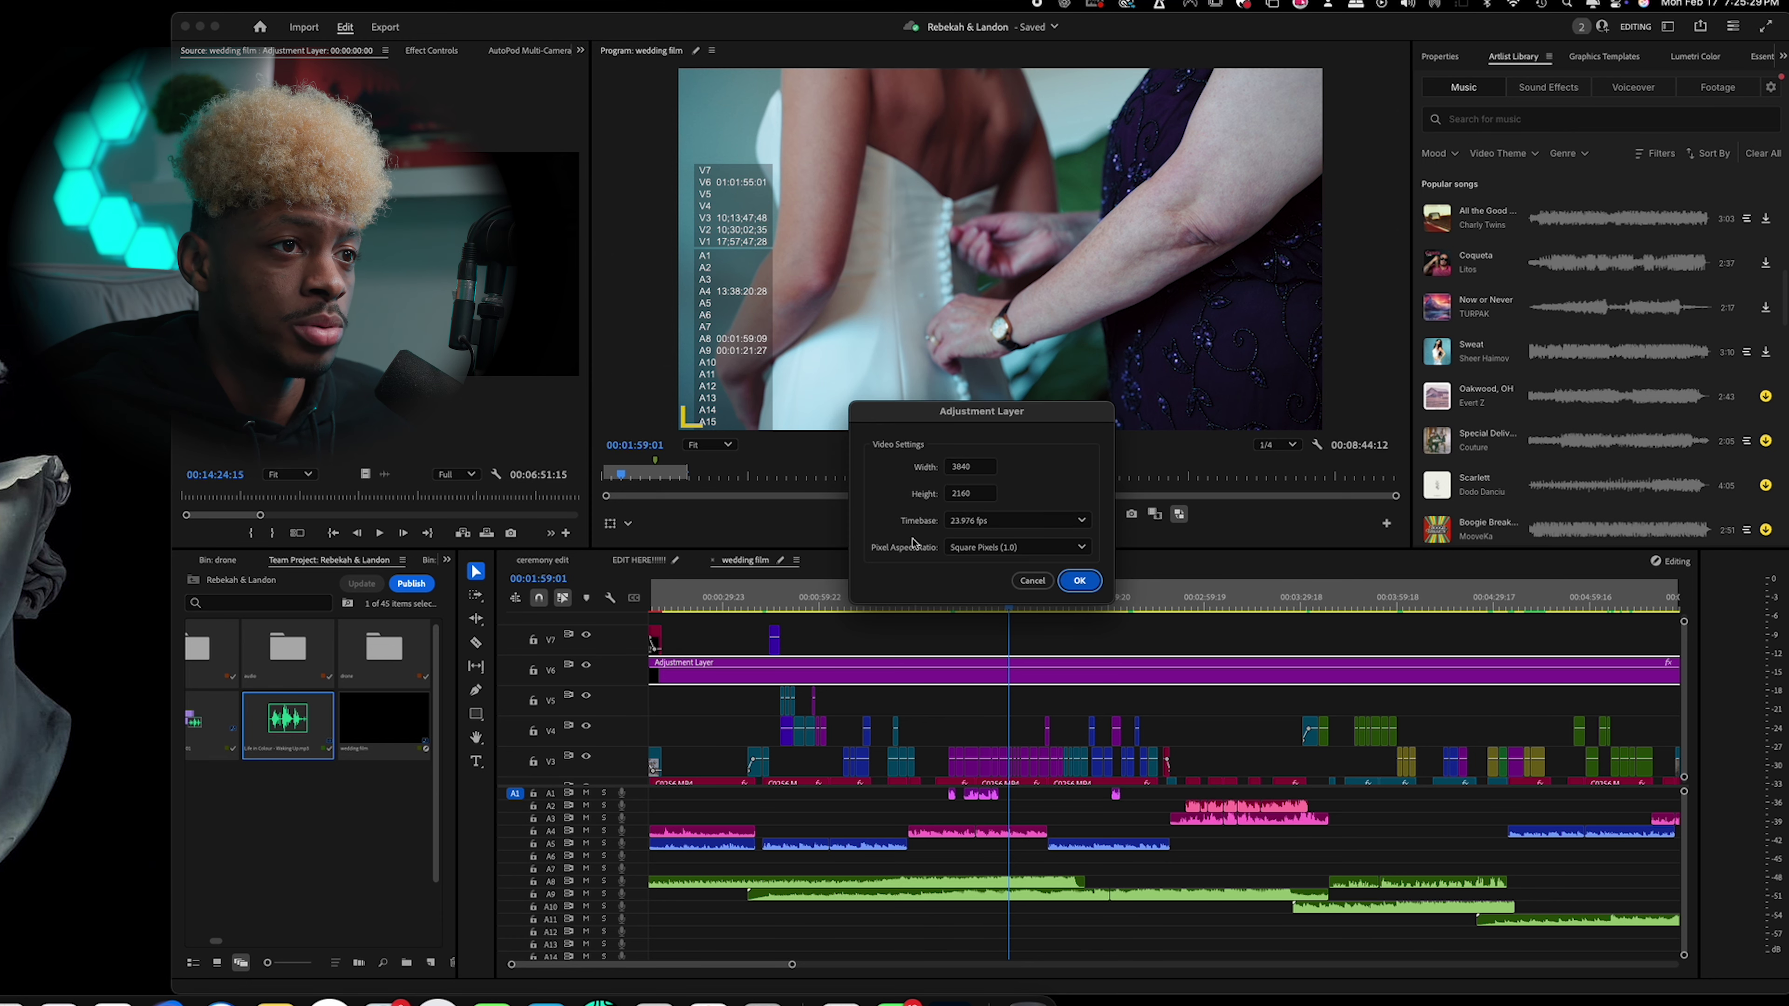
click(1080, 582)
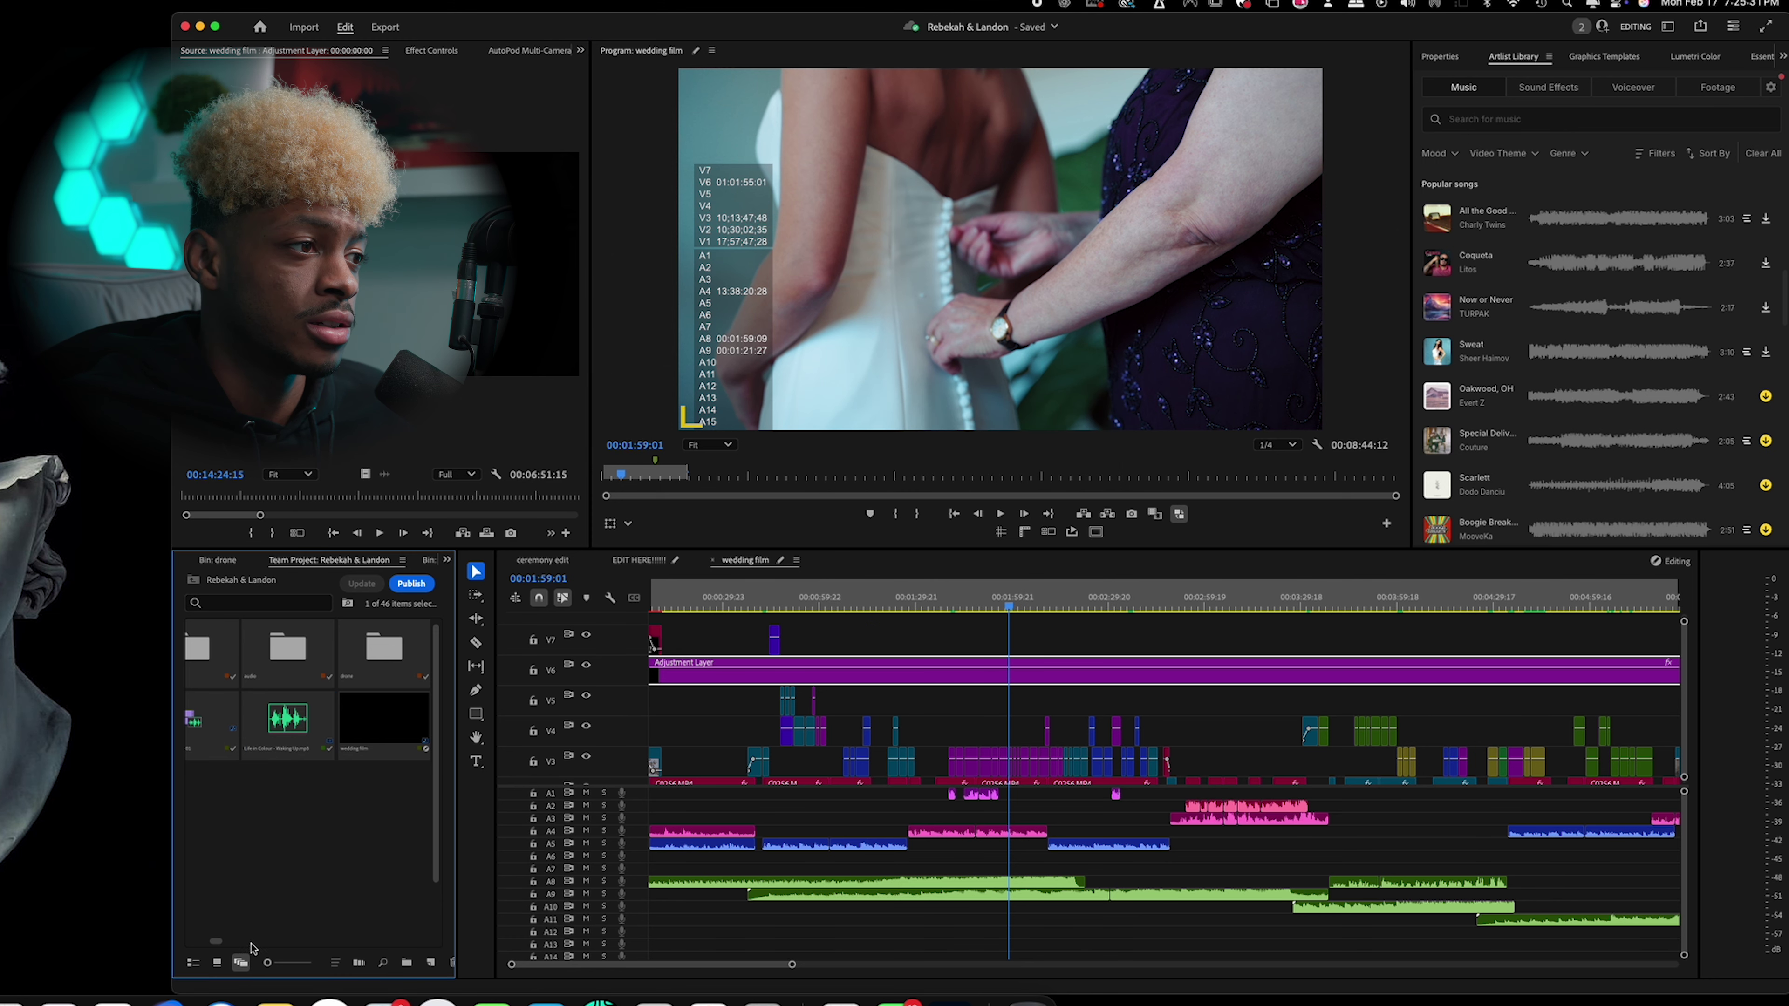
drag(219, 943, 197, 942)
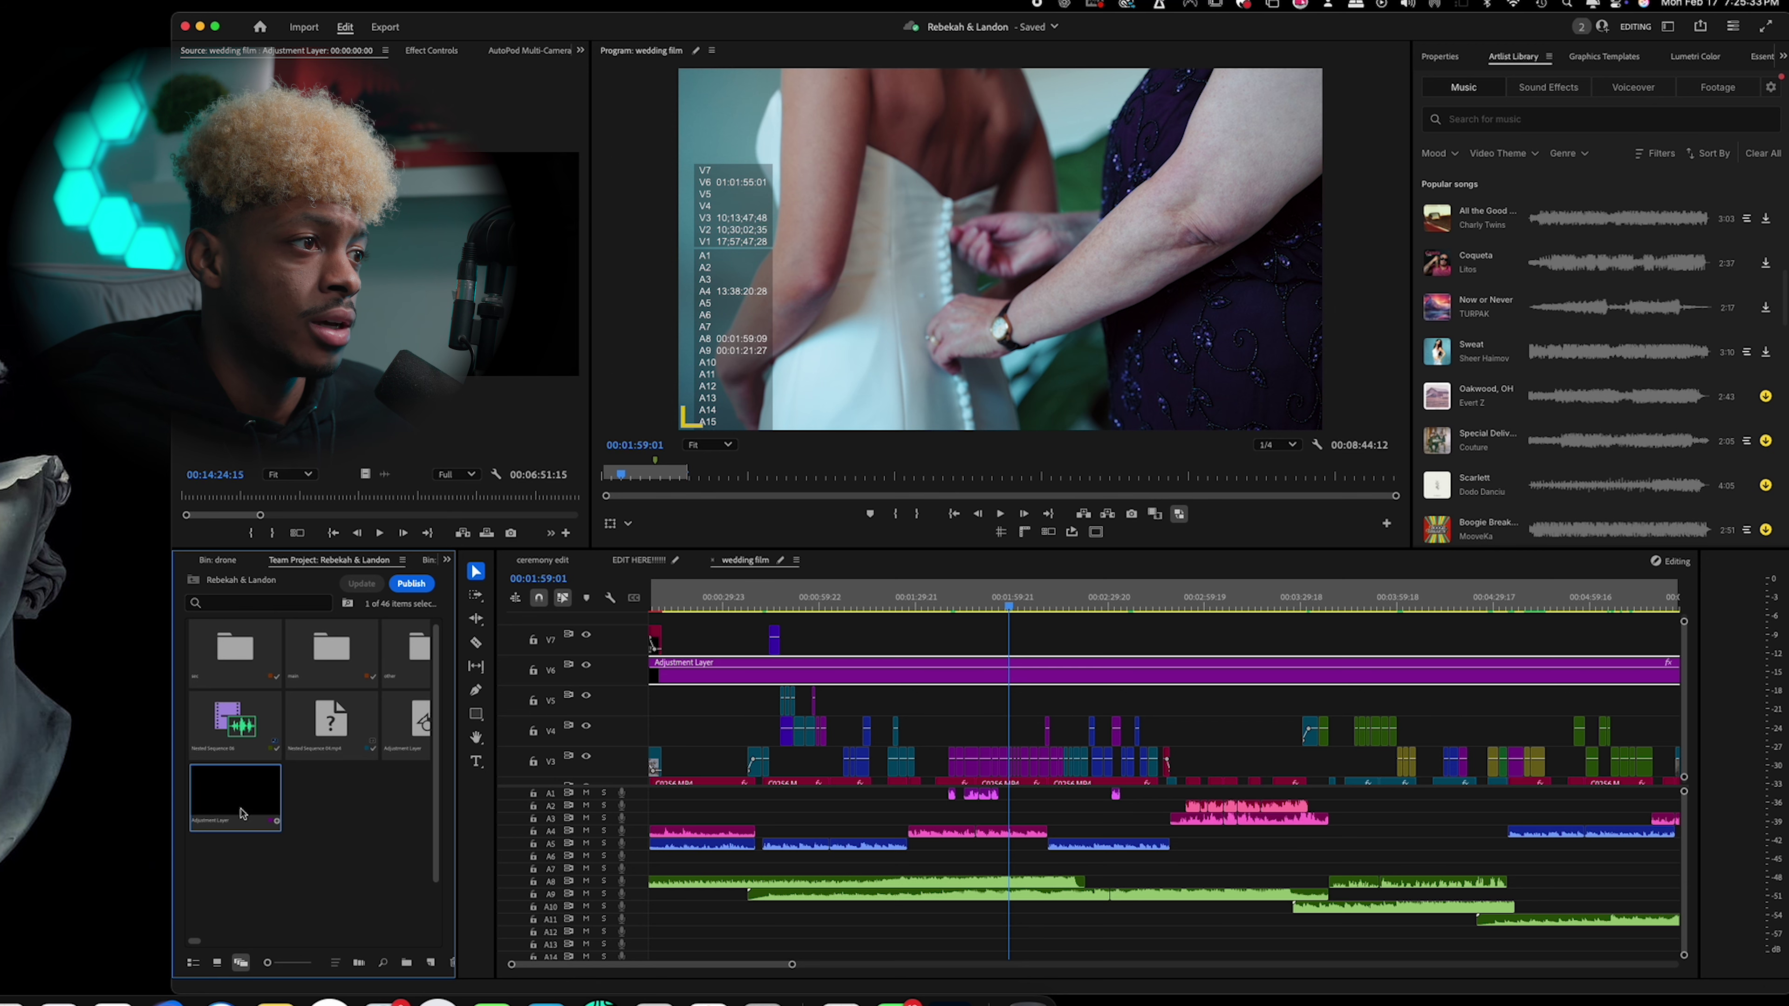
Try to place the new adjustment layer over the film on V6, and move to the vow-reading shot at 00:01:03:07.
drag(235, 804, 1007, 669)
double_click(983, 682)
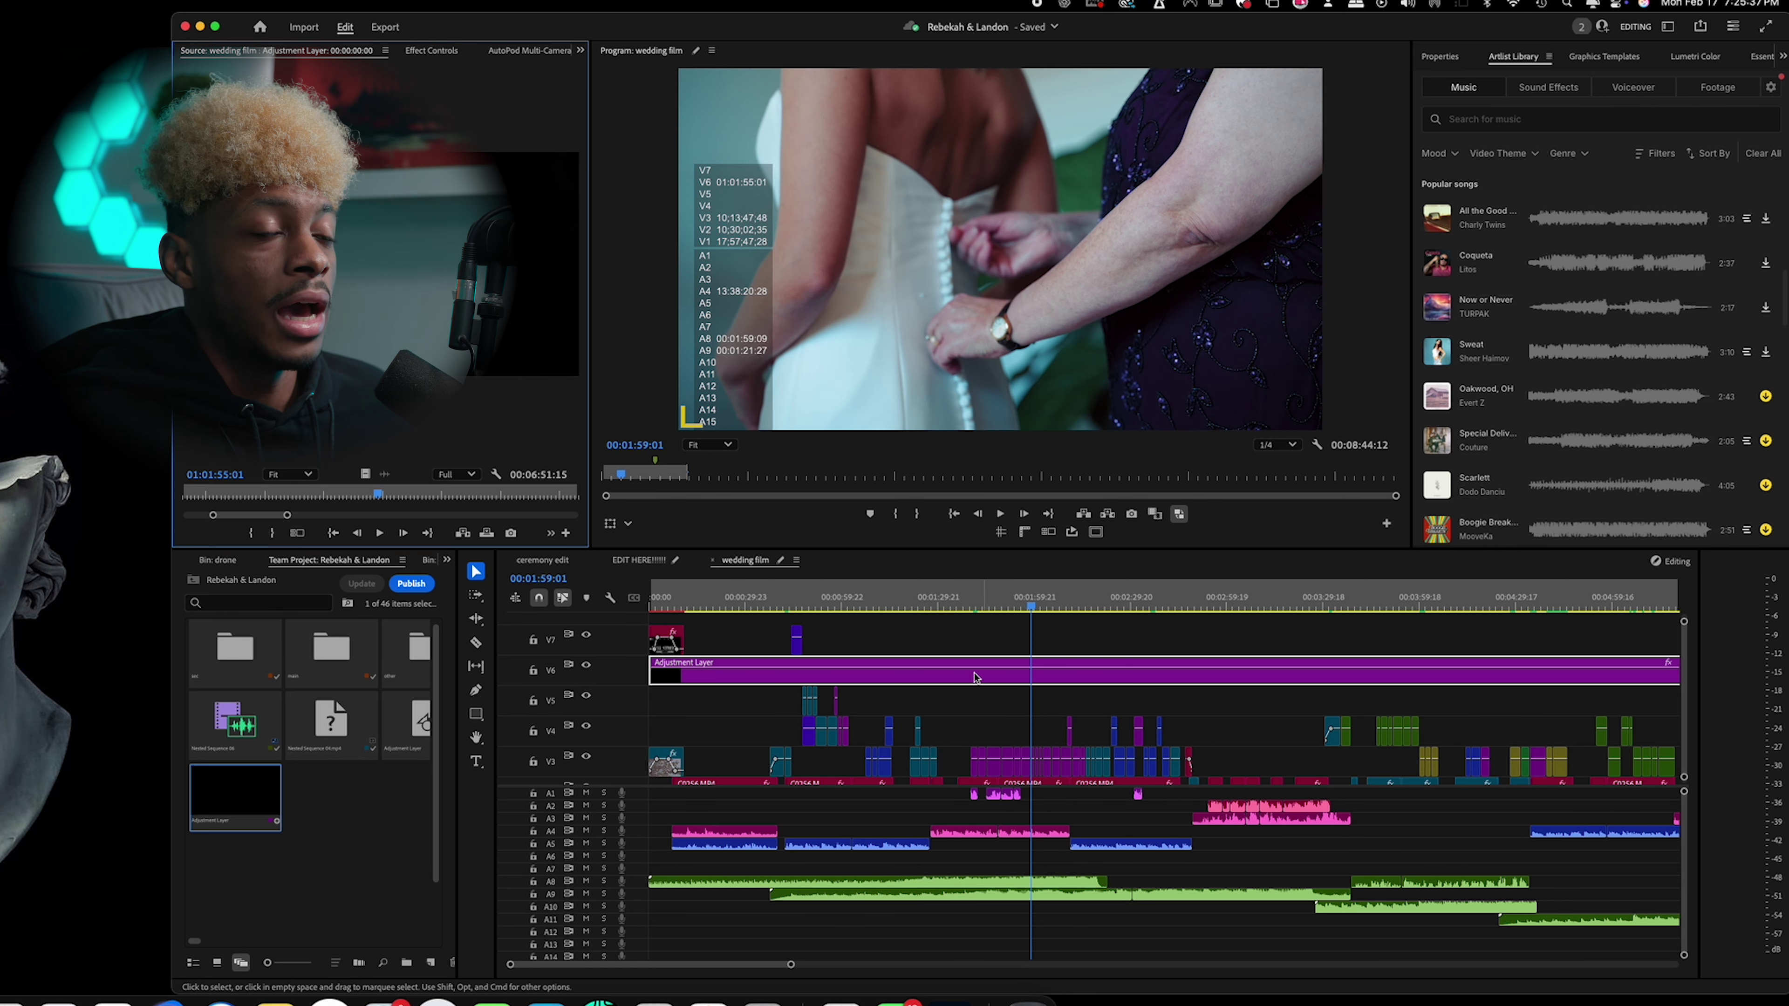
click(854, 602)
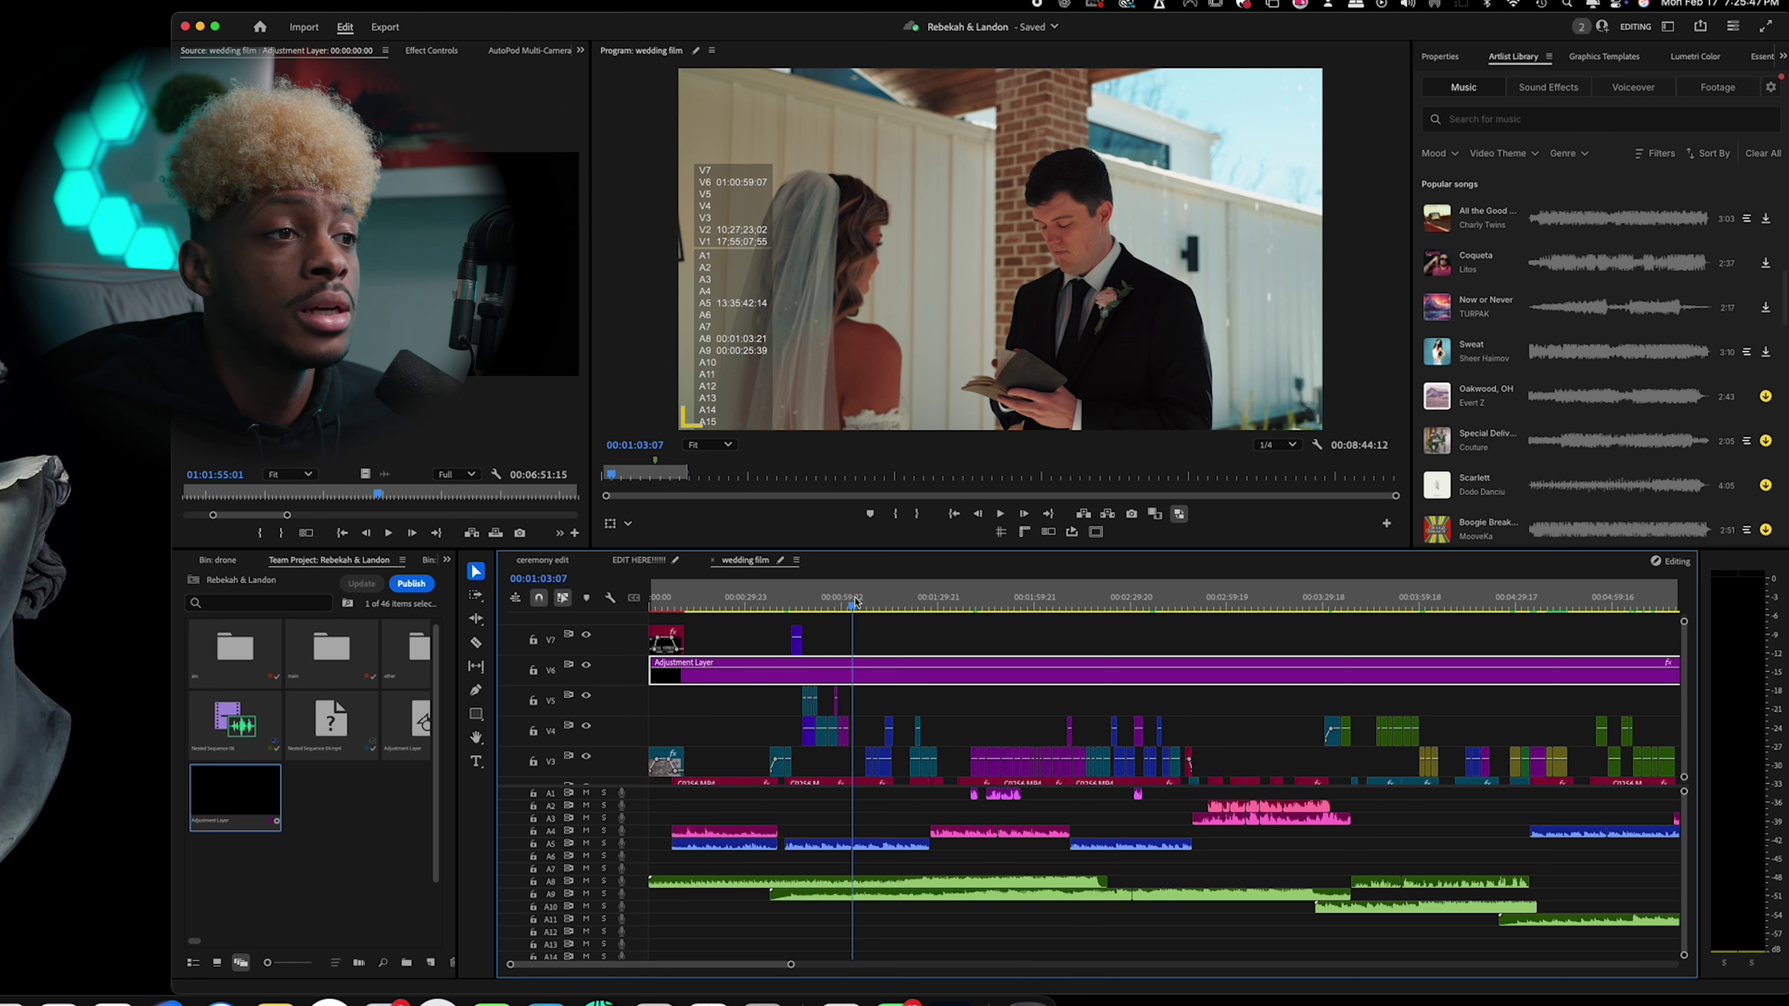
Open the Lumetri Color settings of the adjustment layer on V6.
key(f)
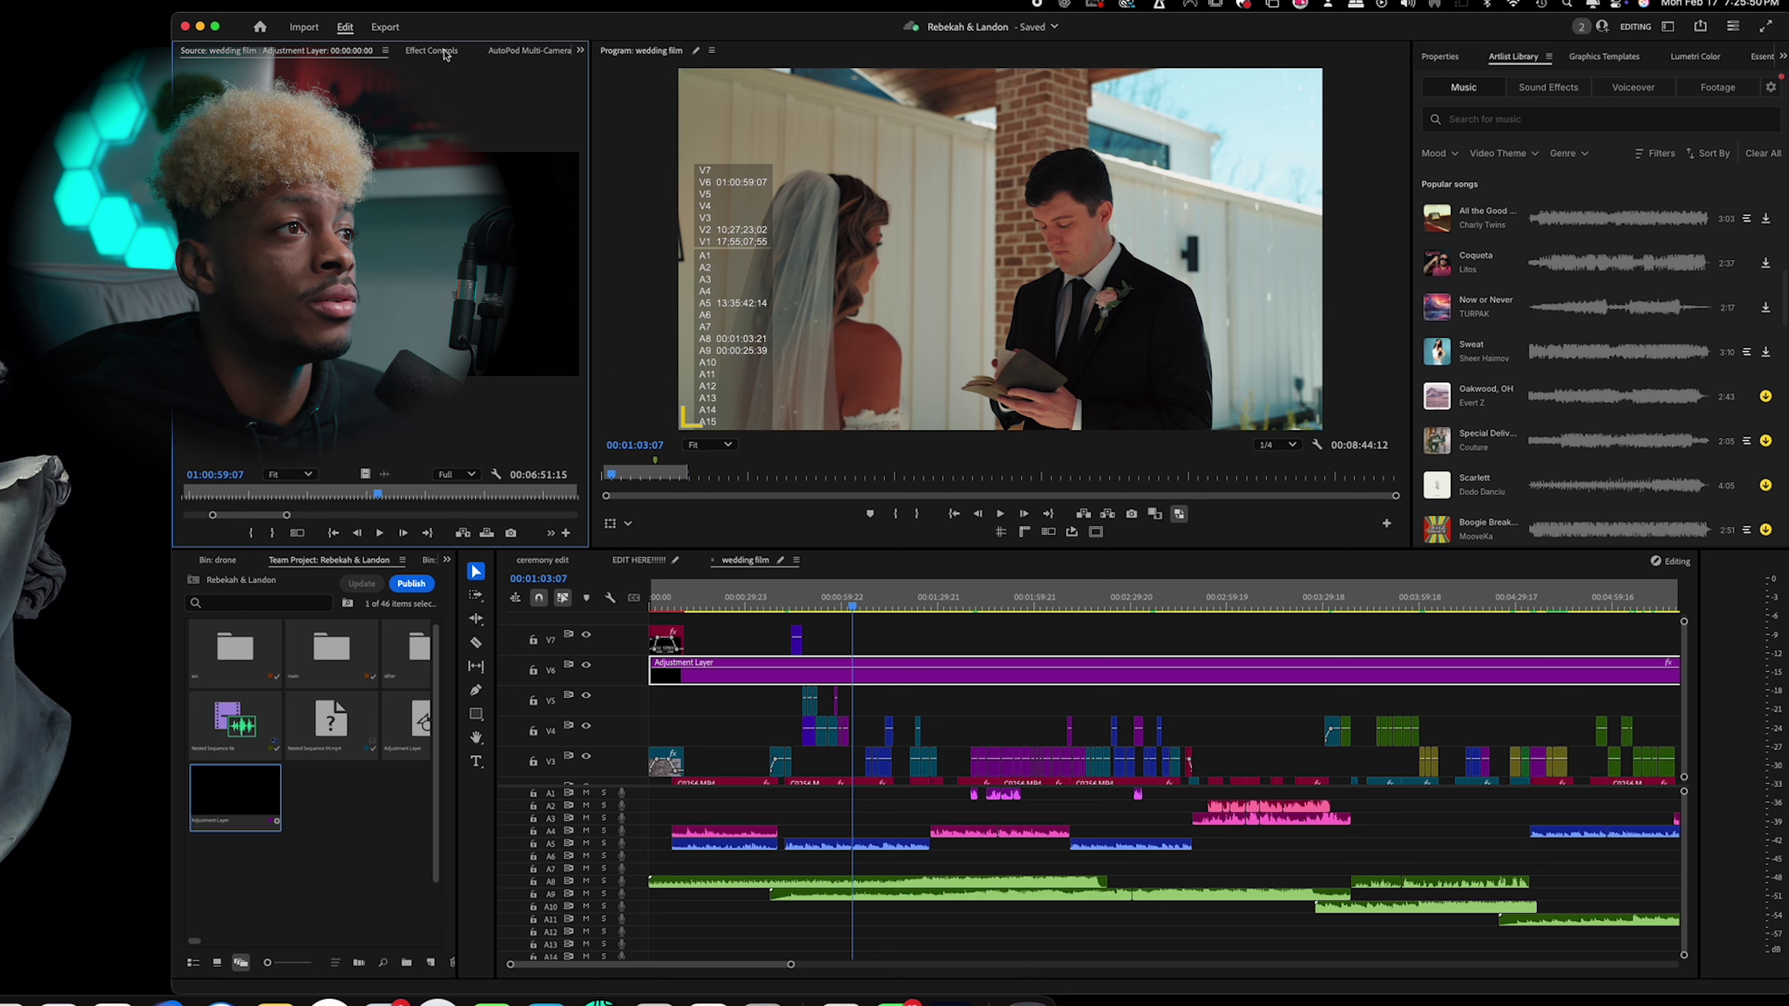
click(431, 51)
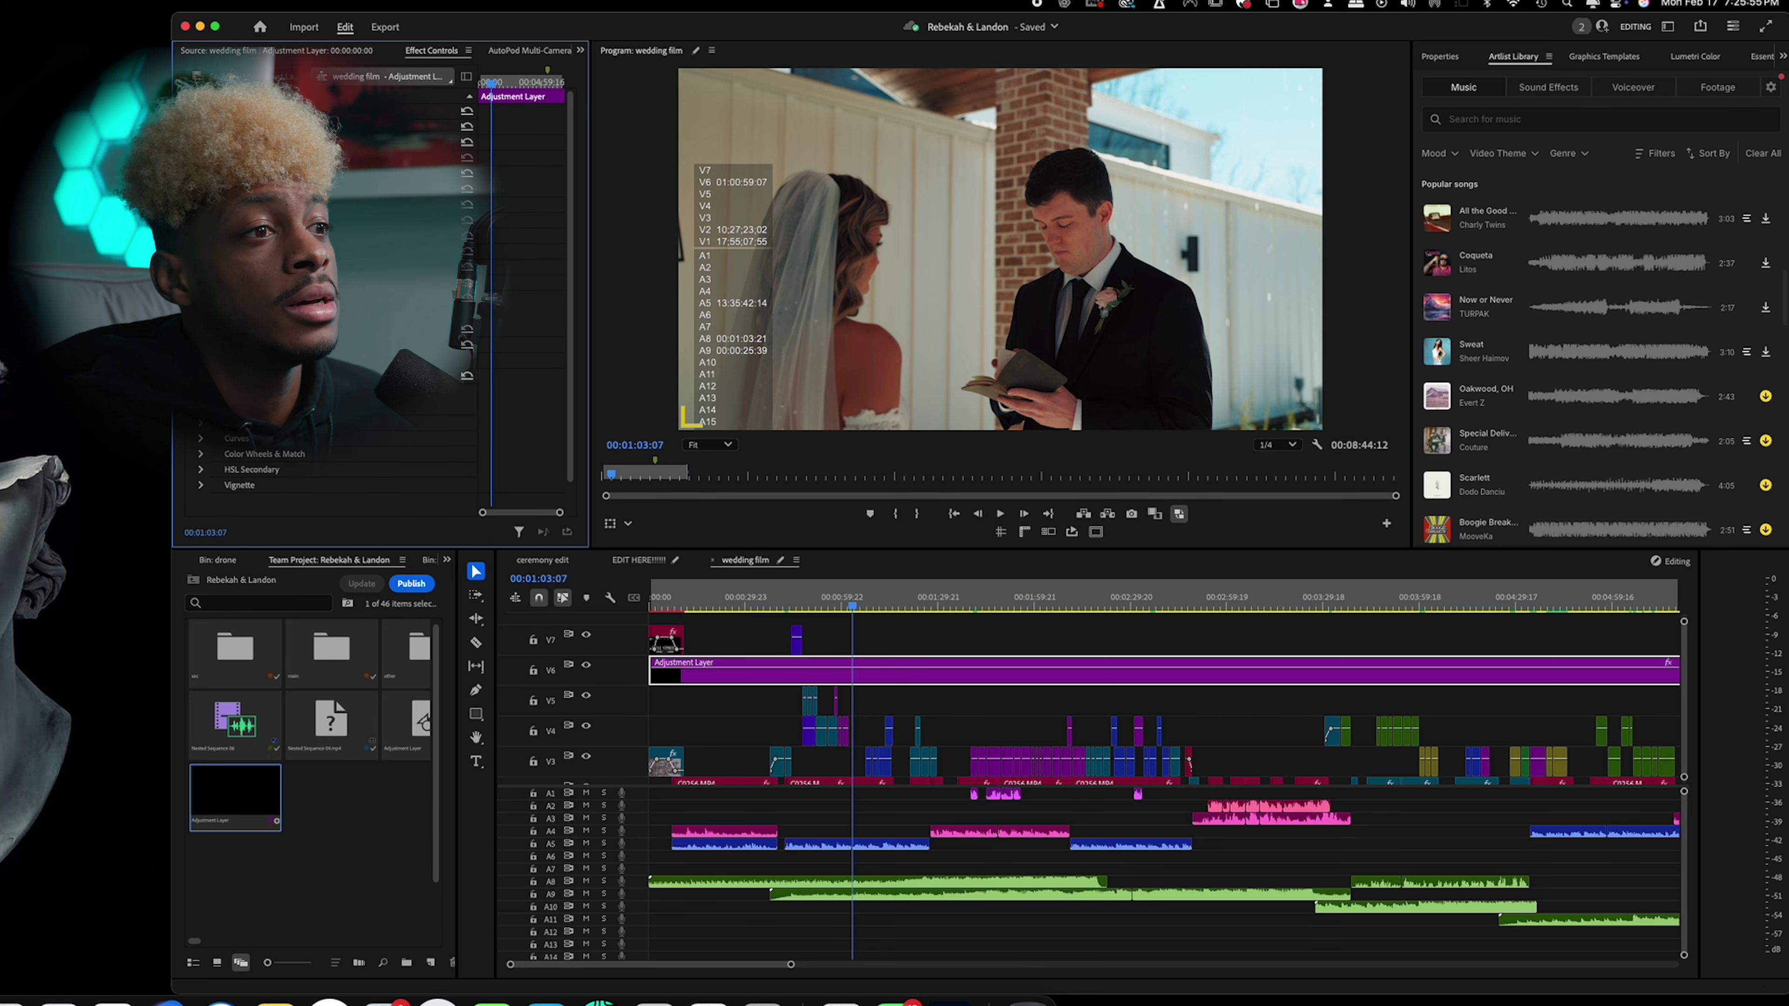
double_click(900, 676)
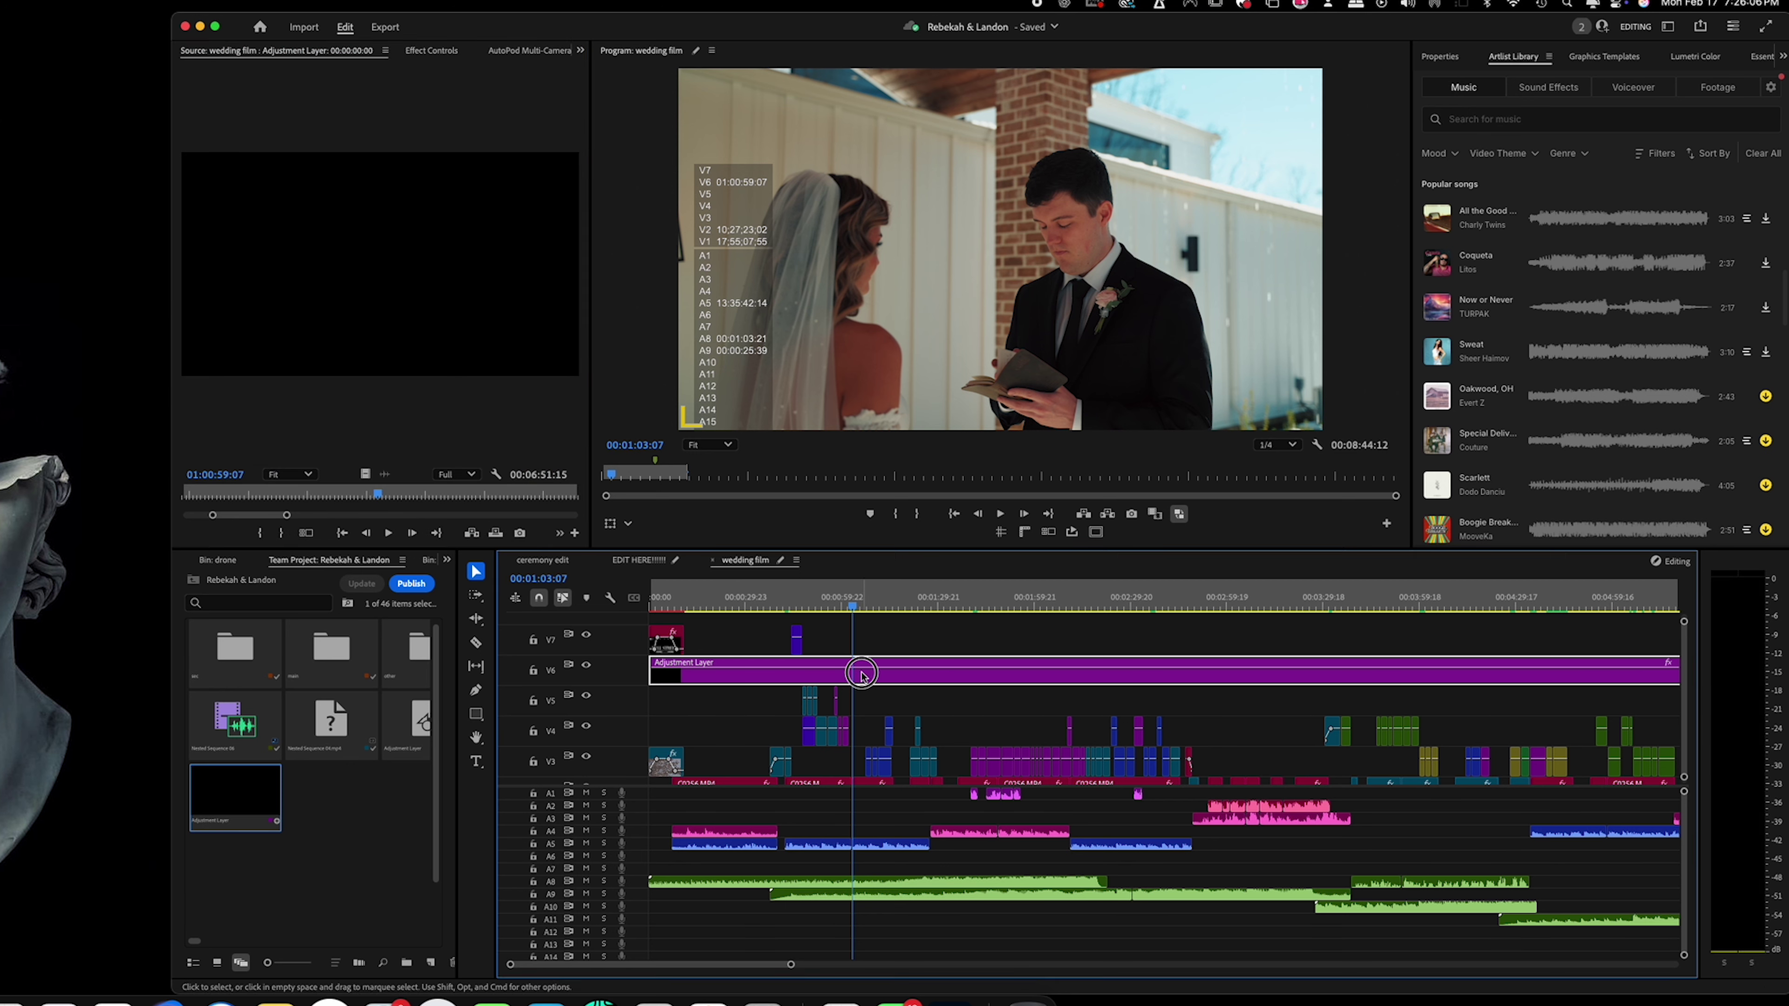
click(1691, 57)
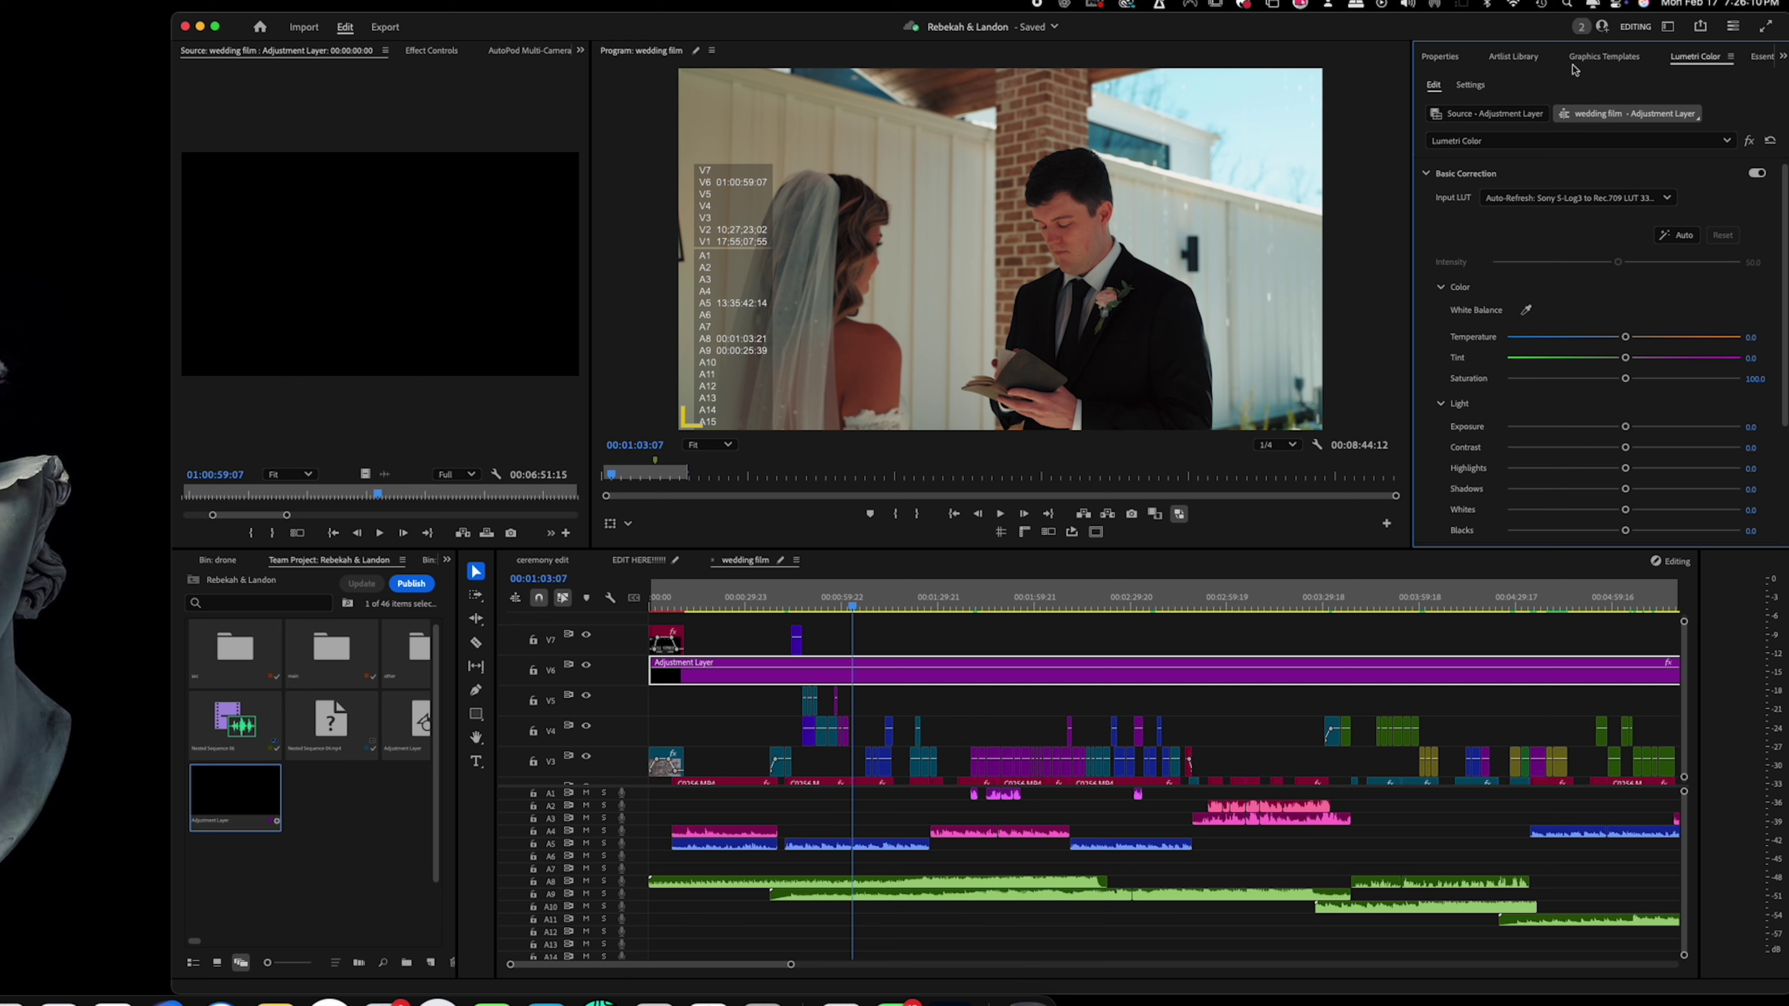
key(F11)
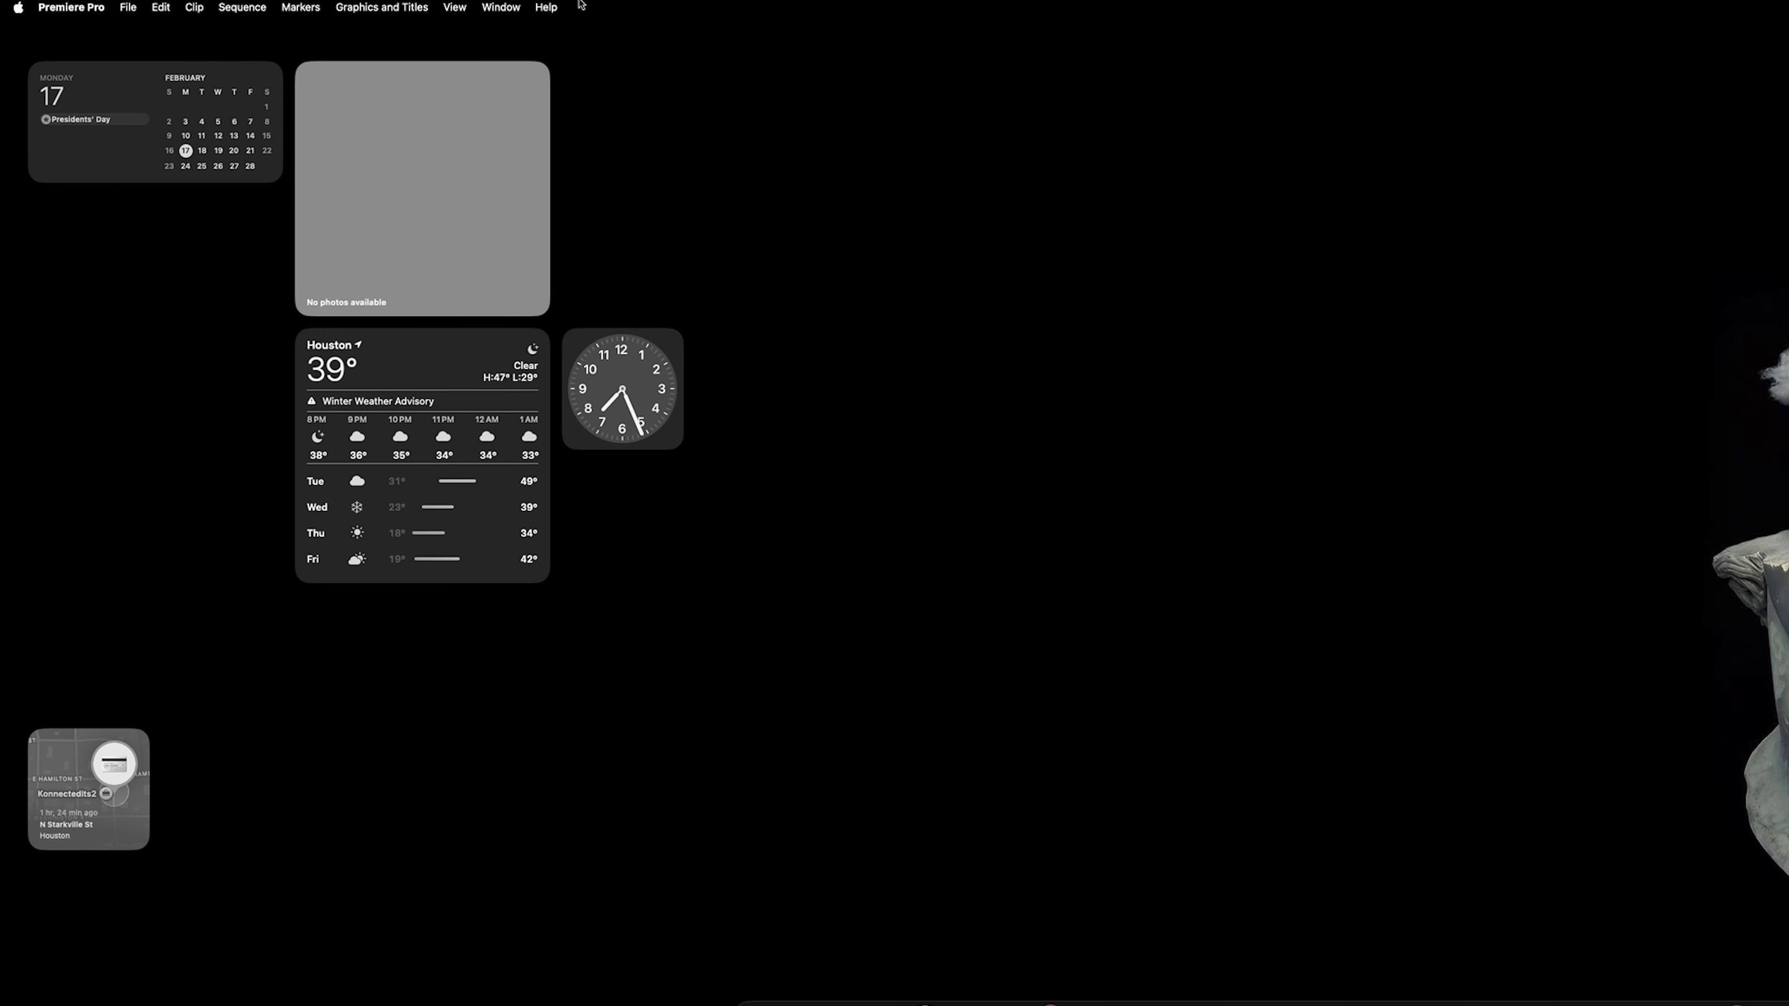
click(513, 5)
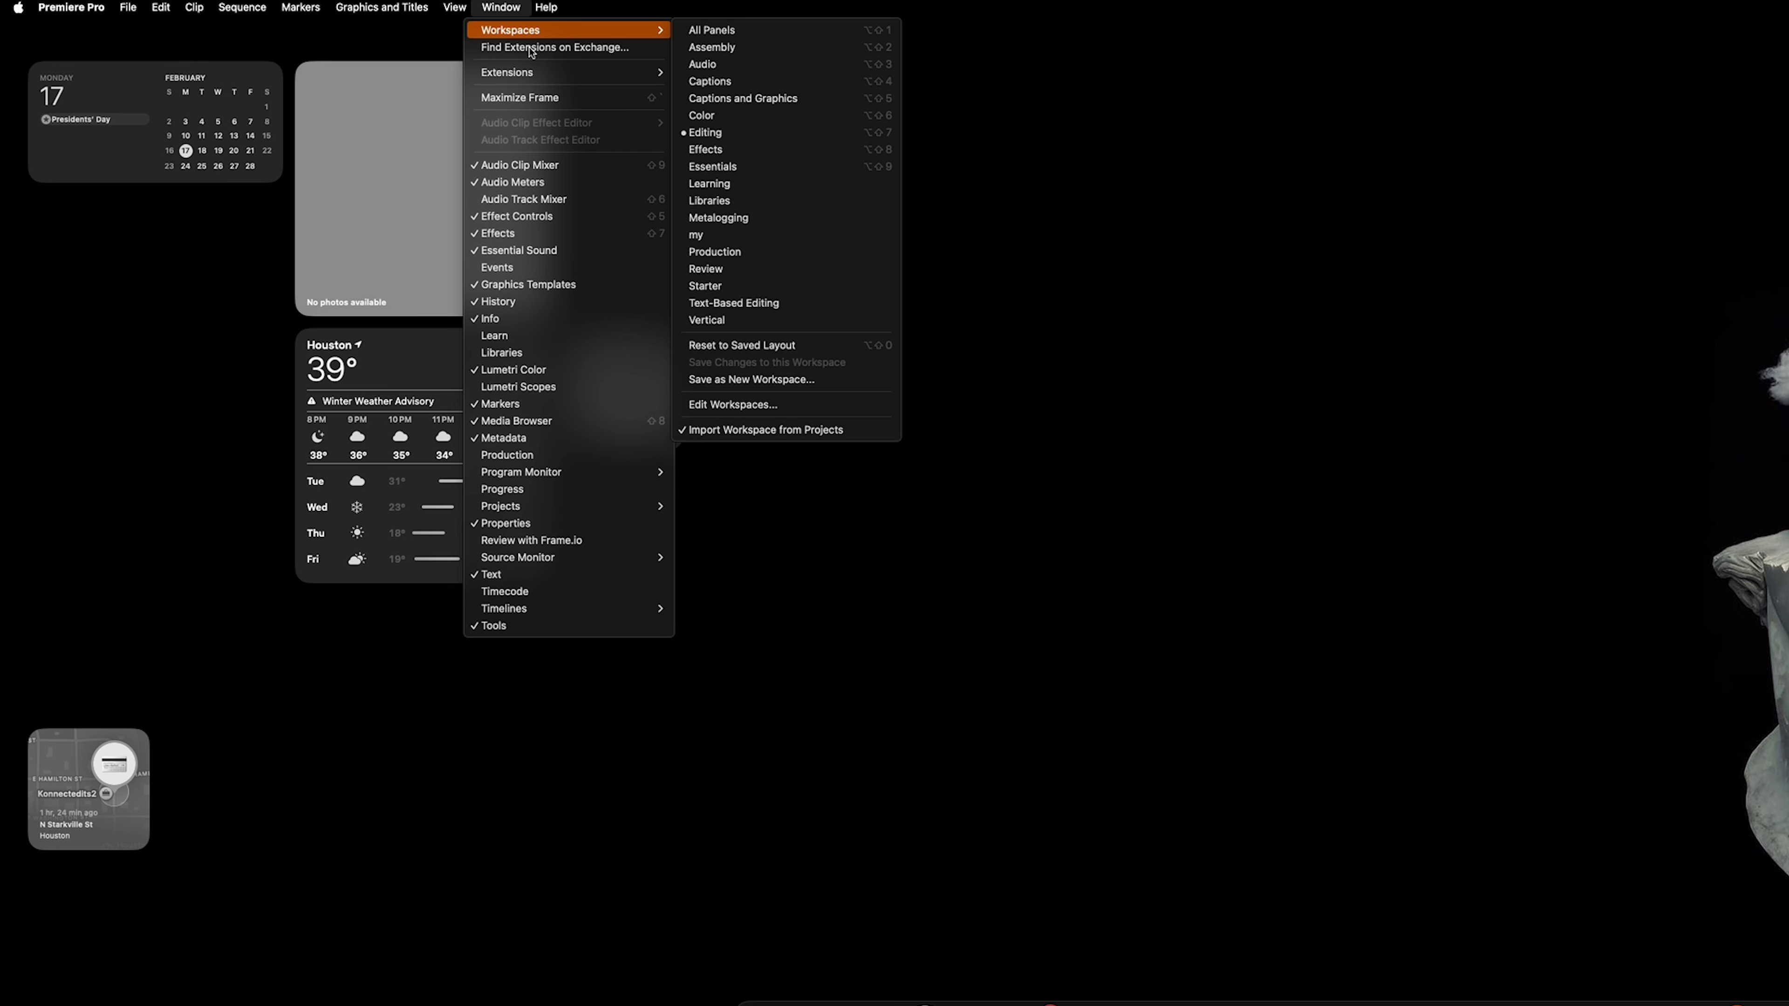
mouse_move(548, 74)
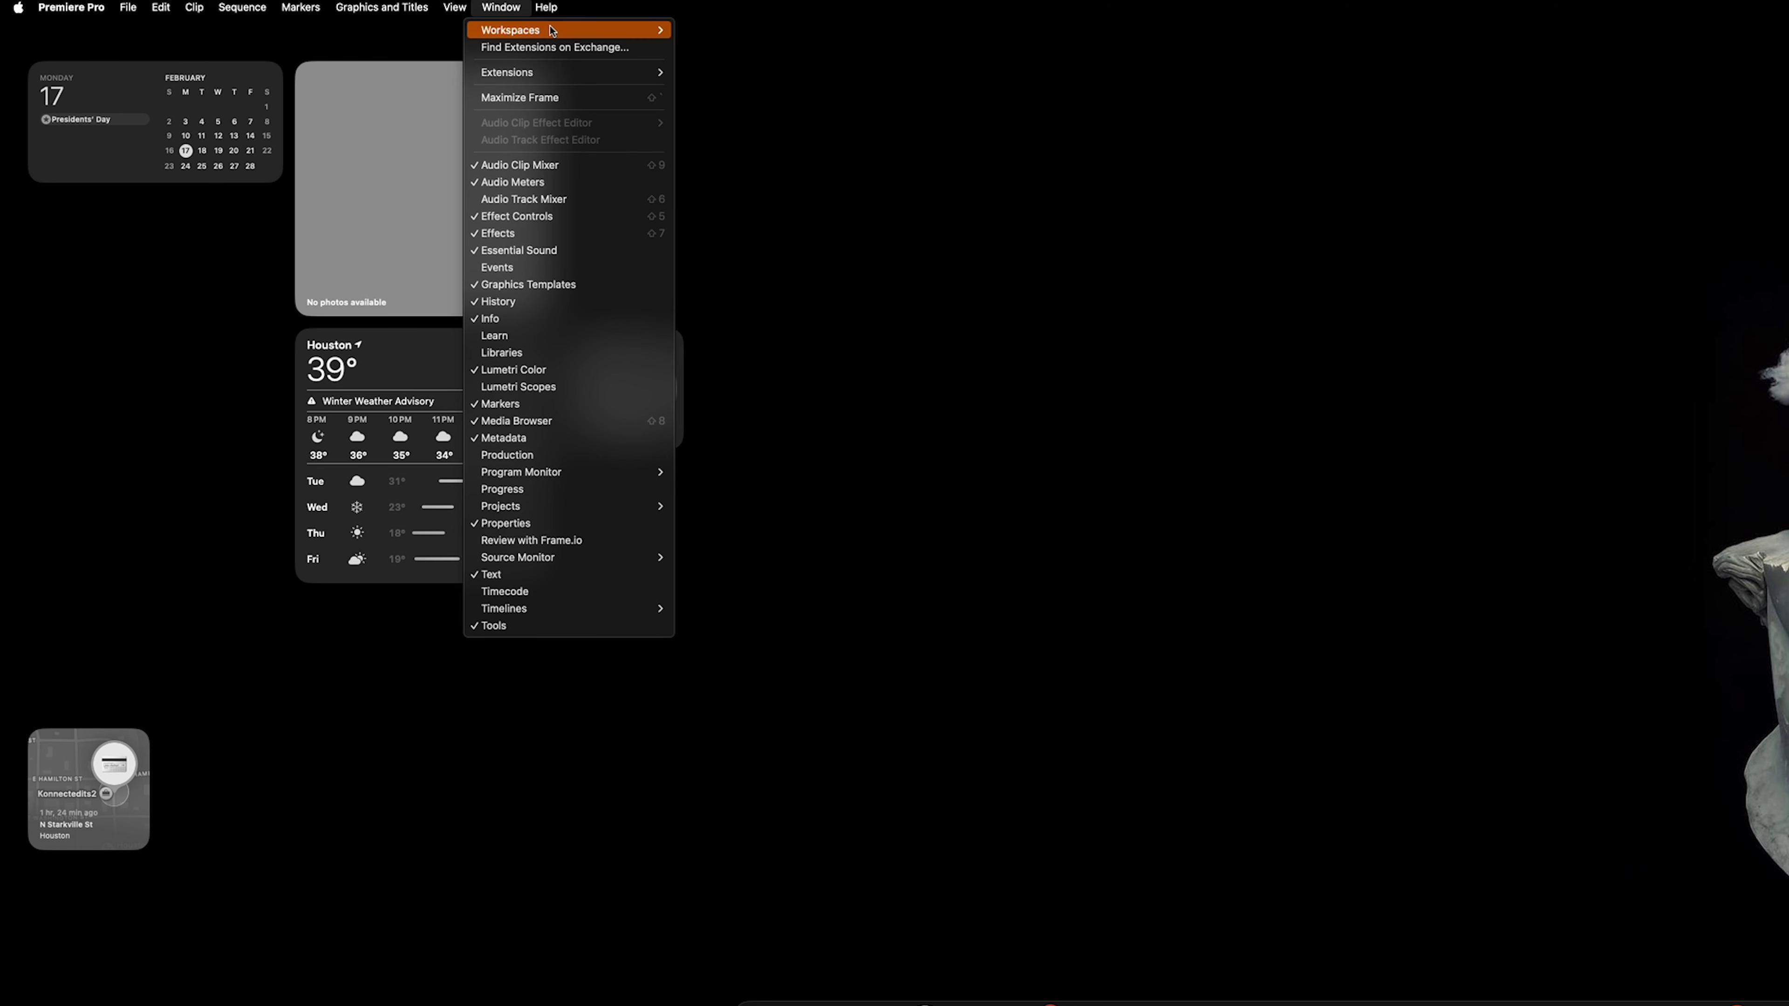
mouse_move(552, 31)
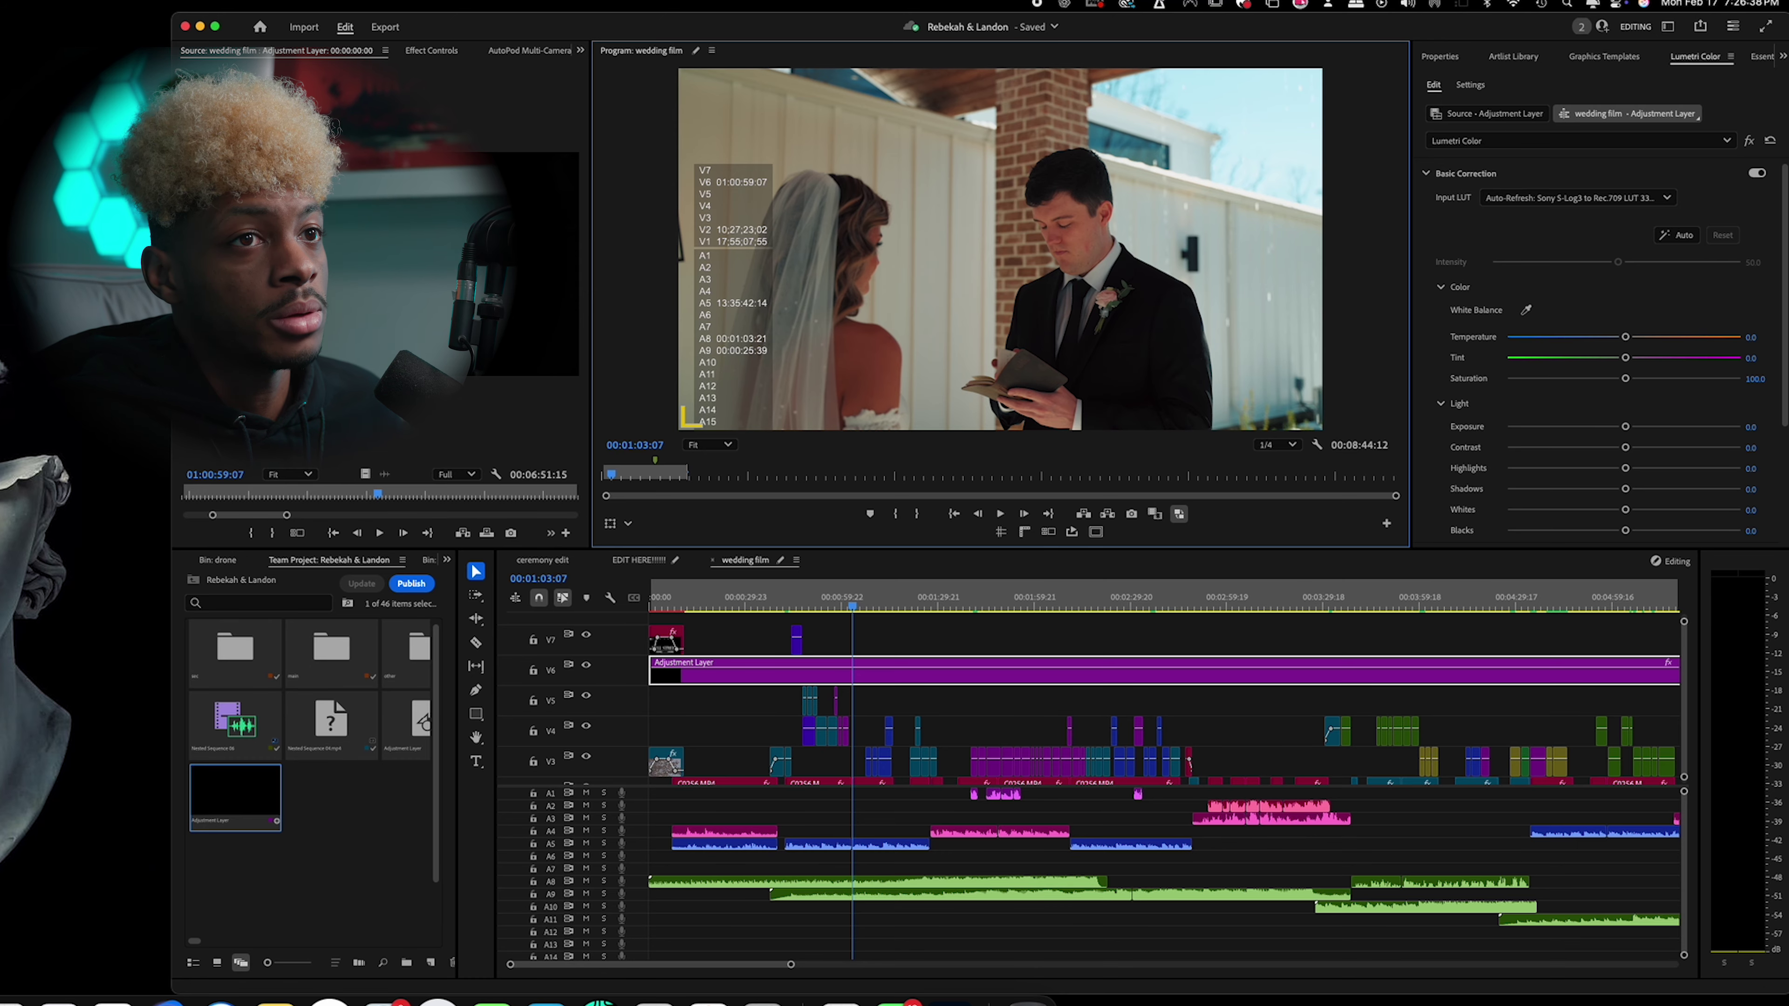
Review the adjustment layer's Sony S-Log3 to Rec.709 input LUT and compare the vow-reading shot with Basic Correction off and on.
click(1624, 315)
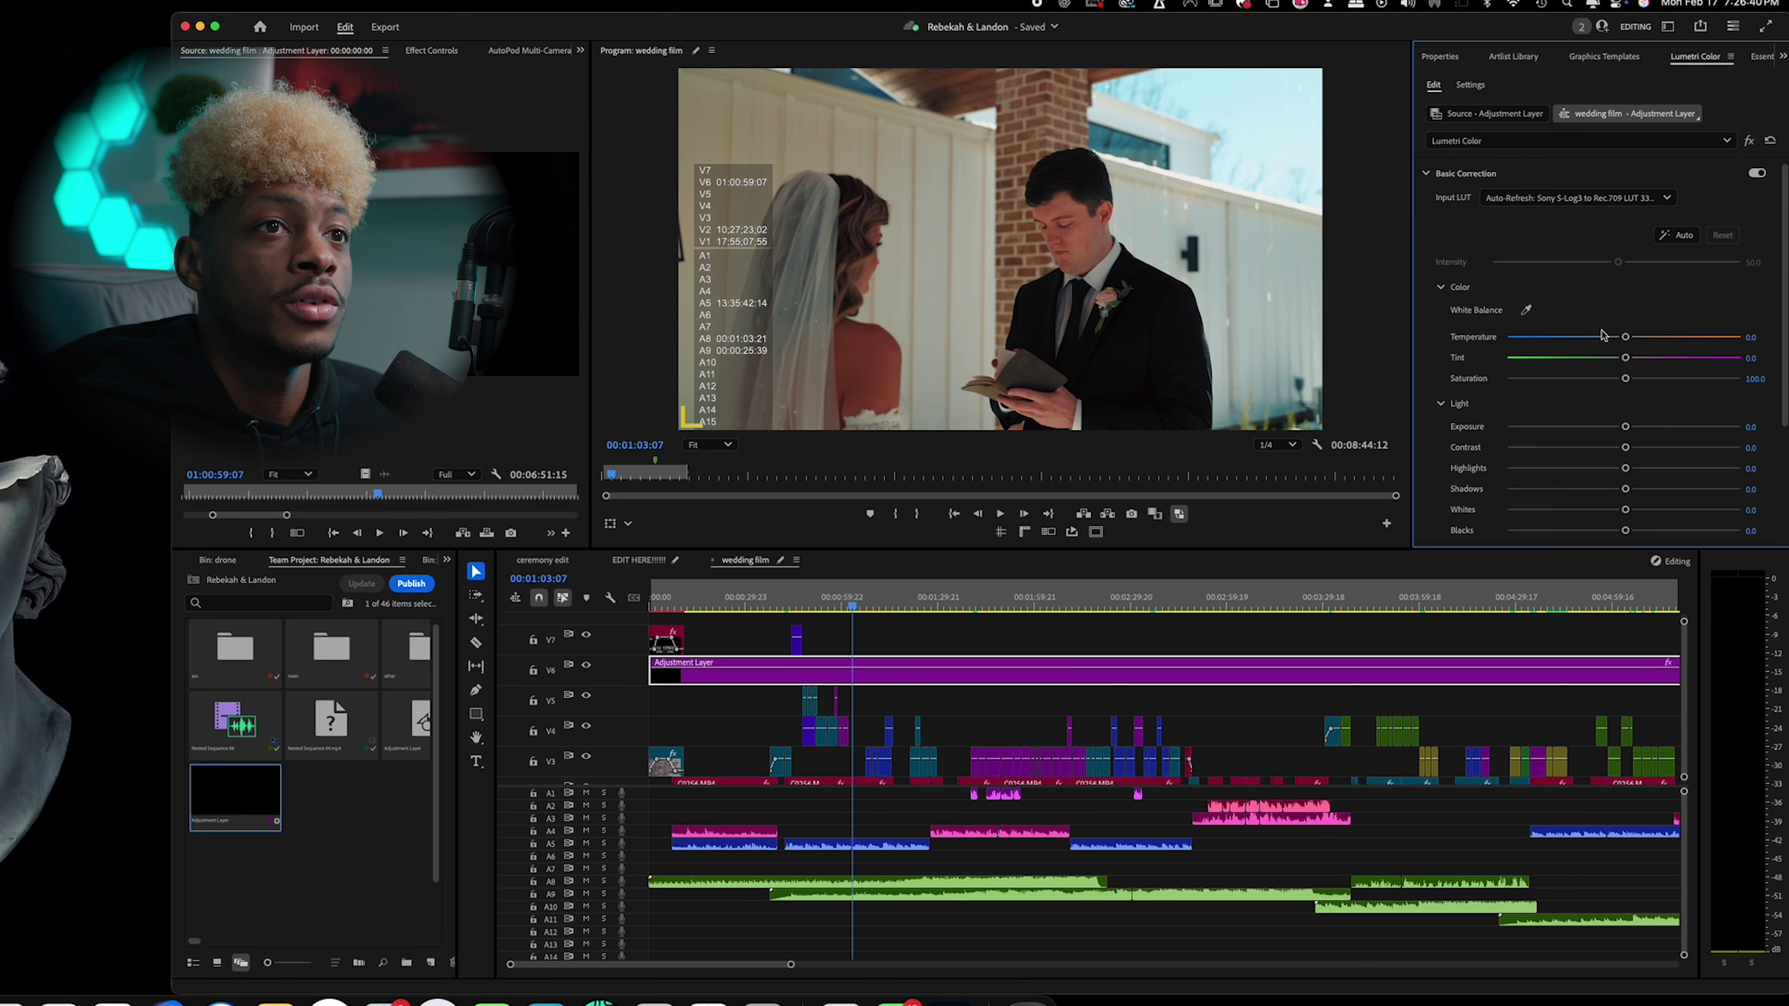
click(1107, 668)
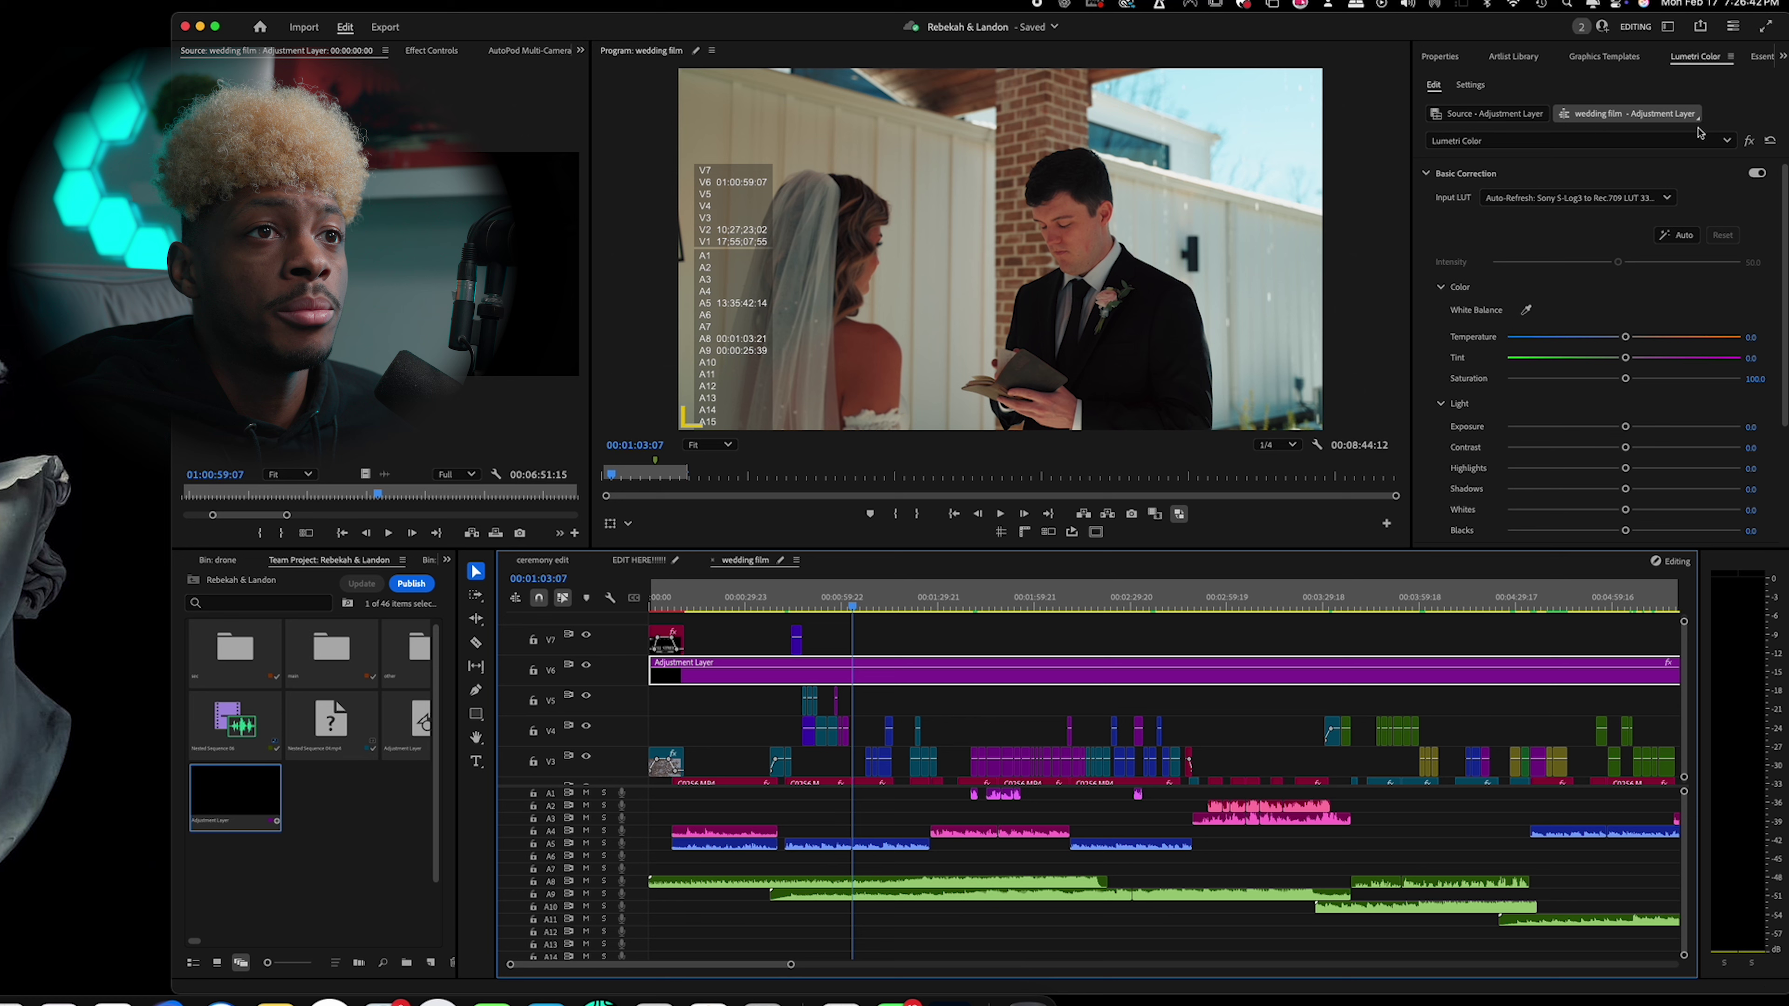
click(1500, 201)
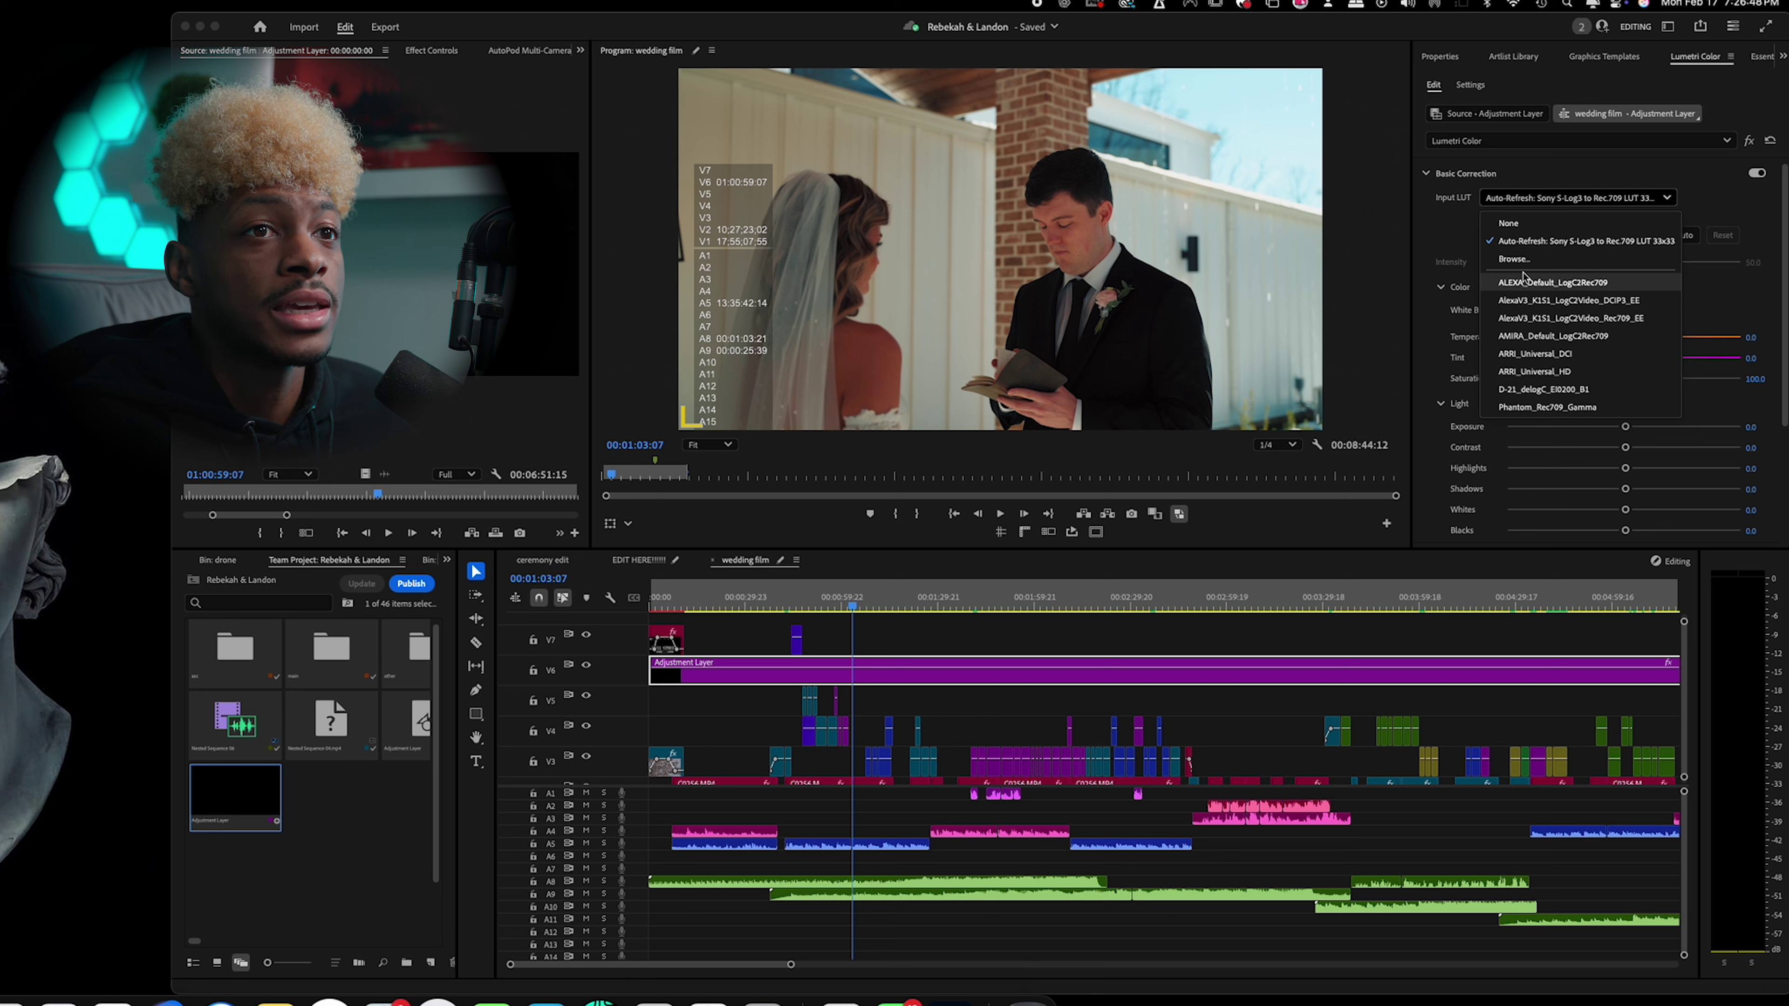
click(1585, 241)
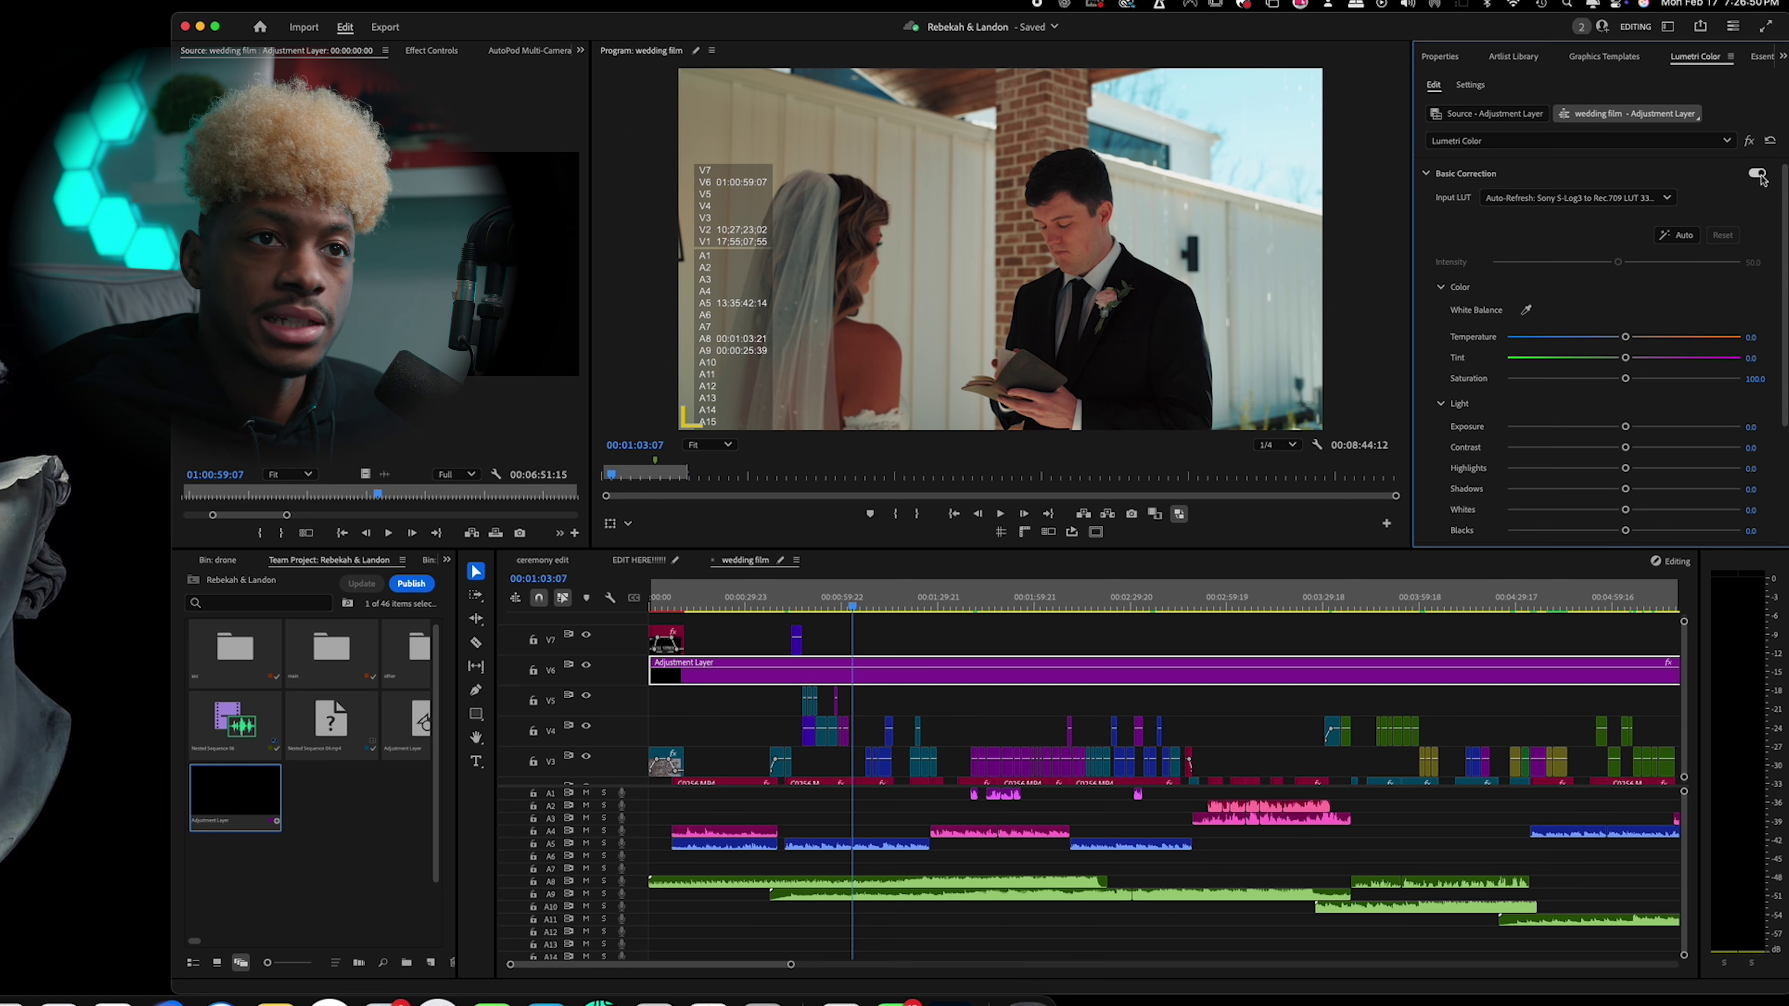
click(1757, 174)
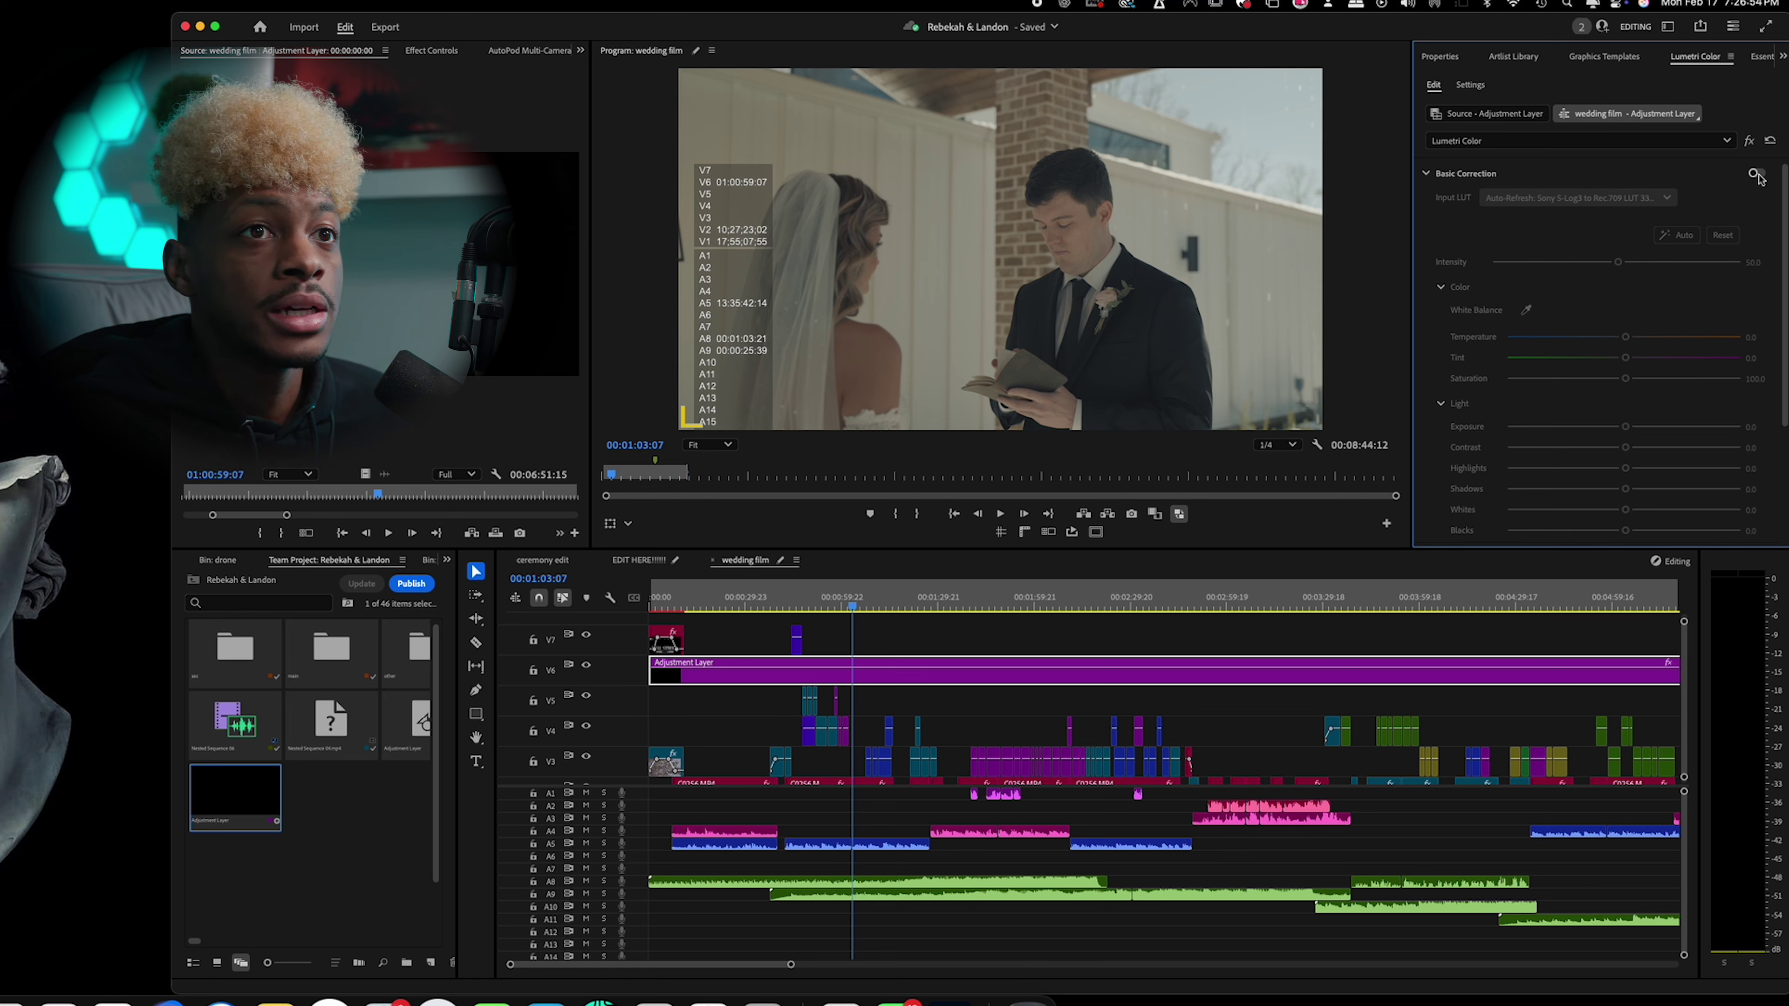
click(1757, 175)
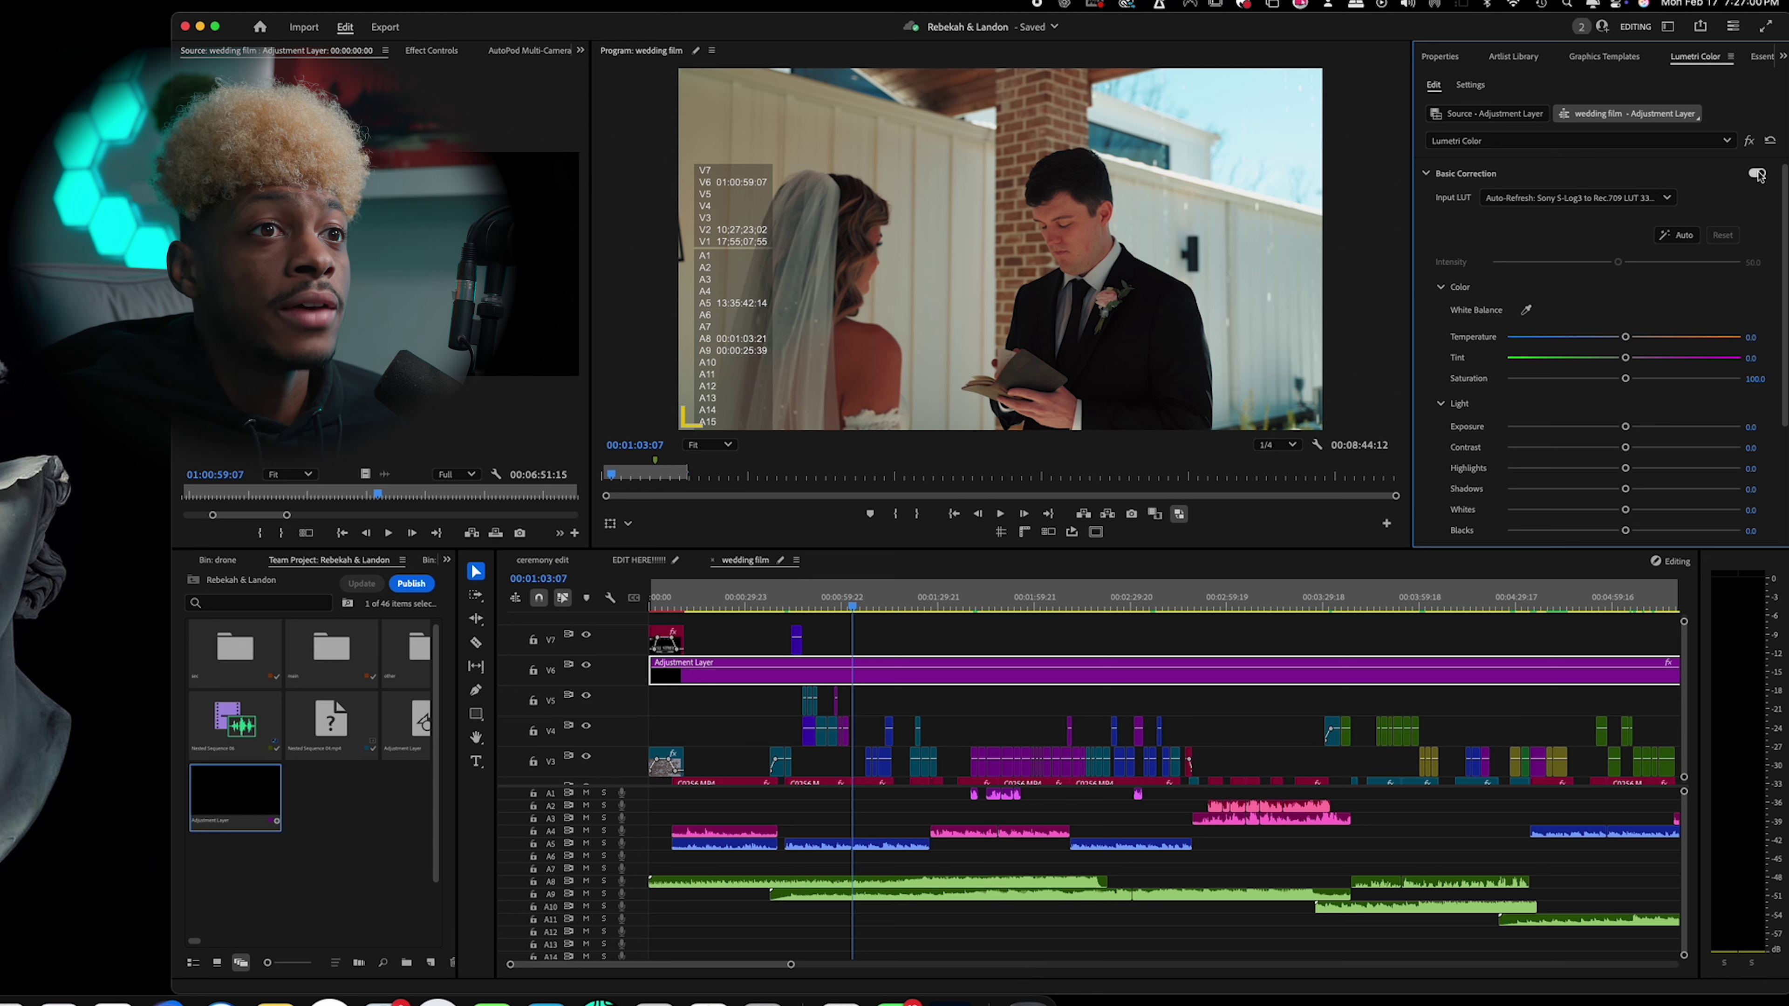
Show the adjustment layer's Creative settings and examine the available looks around gamut - Prestige Adventurous Luxury.
scroll(1606, 282, down, 4)
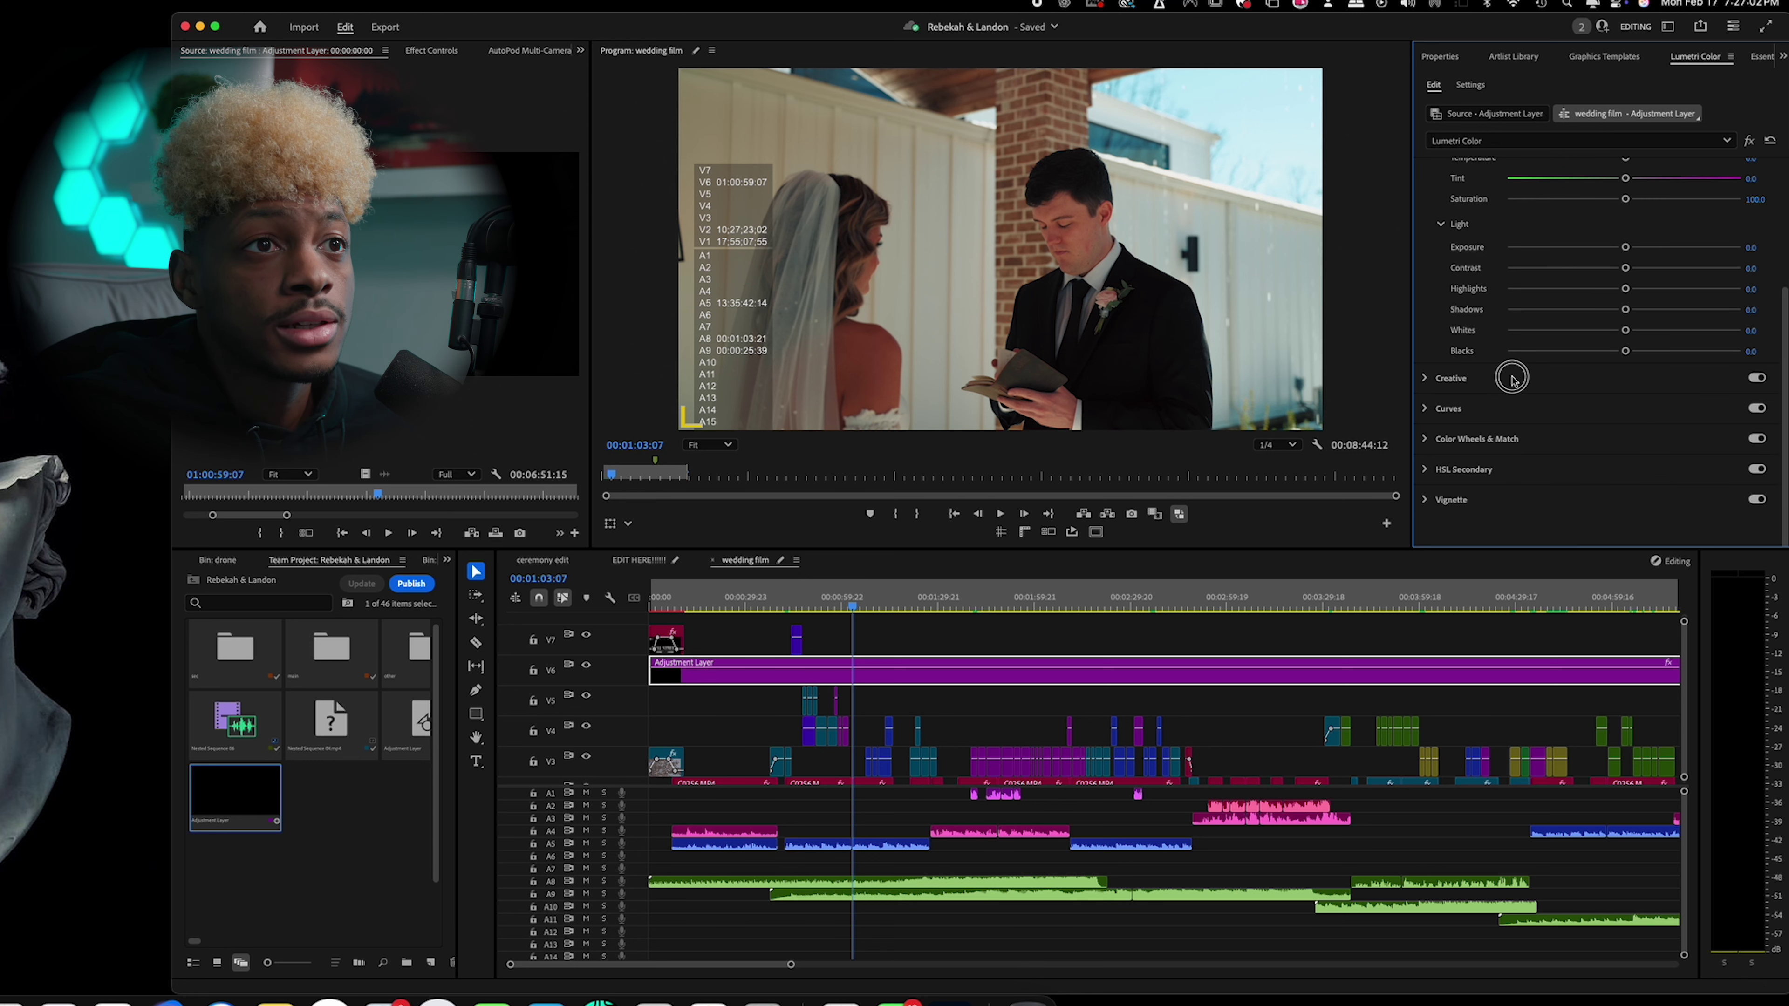
click(1512, 378)
scroll(1513, 321, up, 3)
scroll(1431, 238, up, 1)
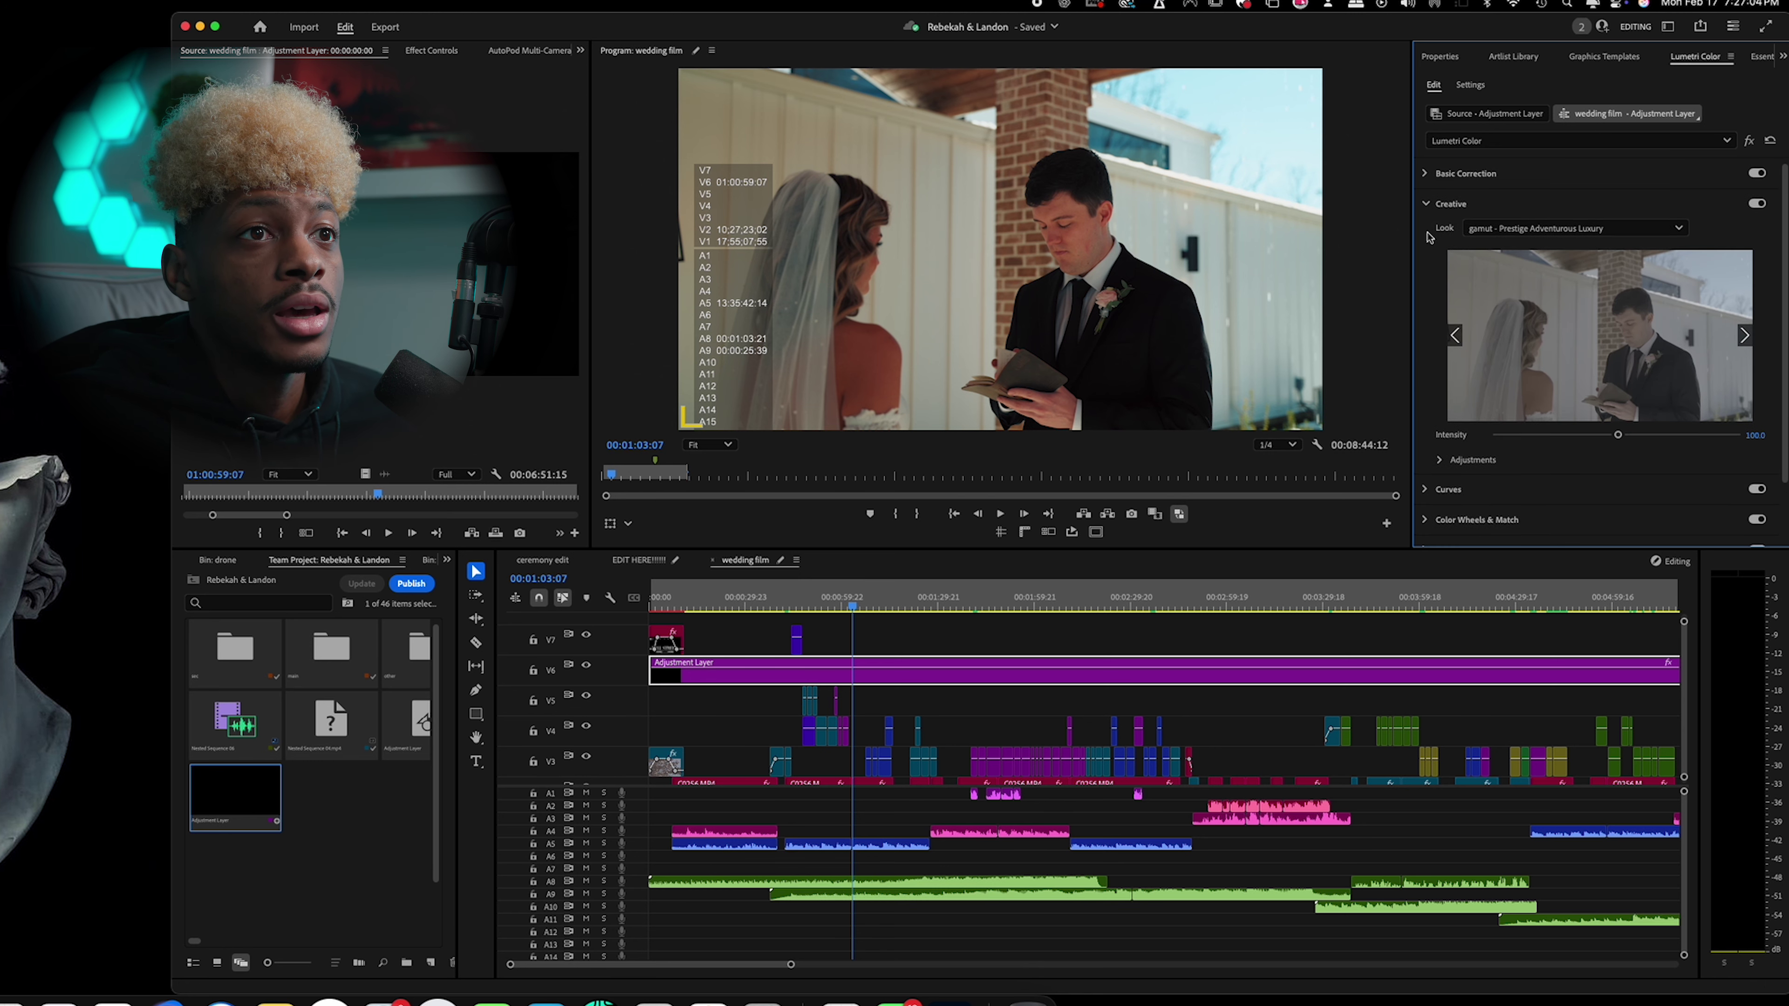
click(1487, 234)
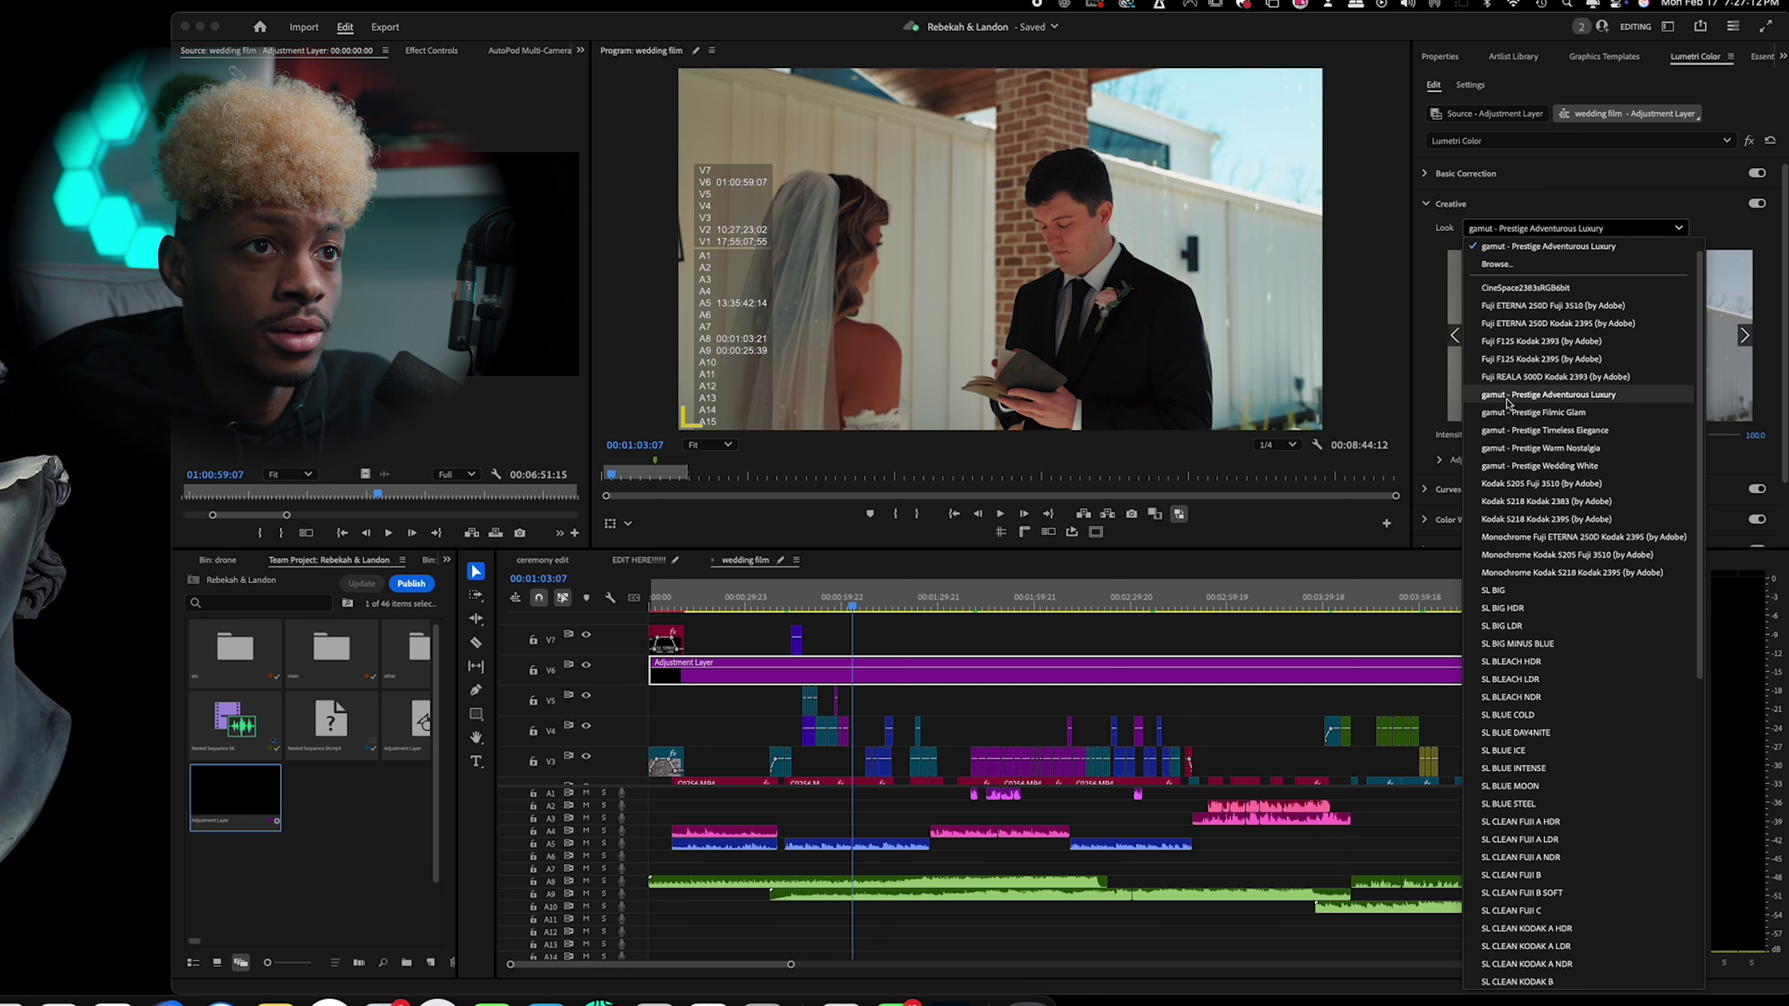
click(1562, 209)
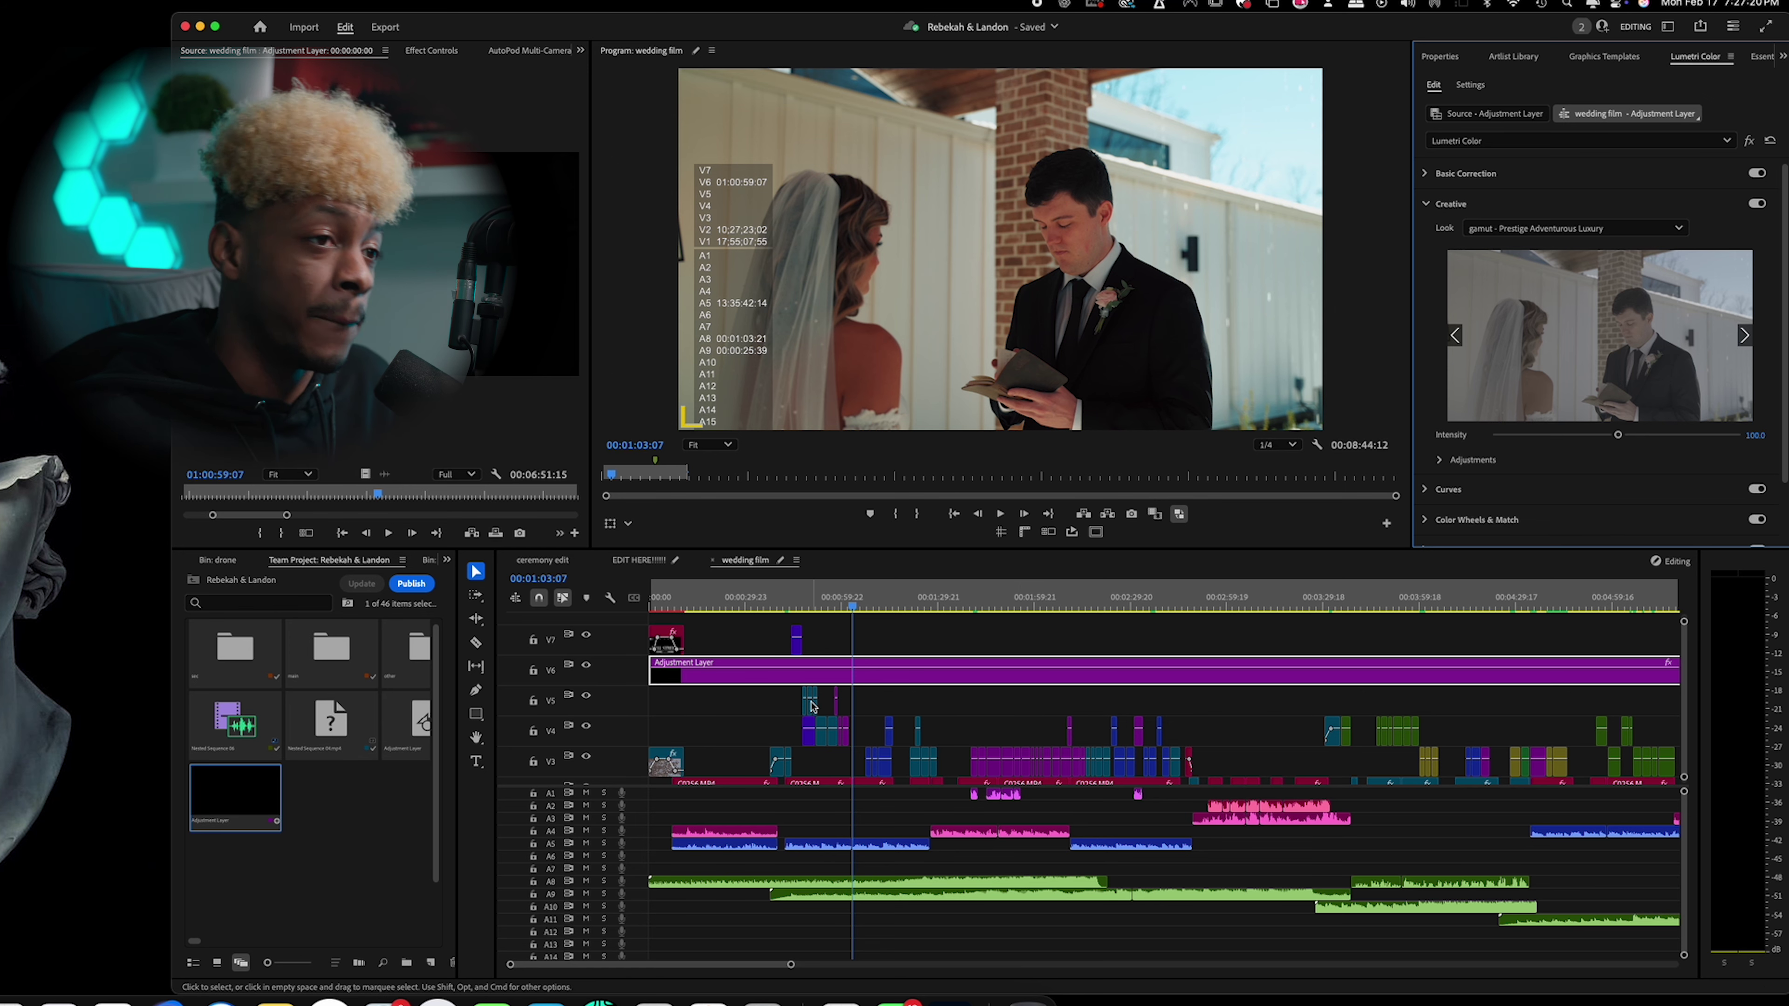
Move to 00:00:19:20, select the first C0256.MP4 clip on V2 and show its Basic Correction settings.
click(684, 602)
drag(685, 602, 711, 604)
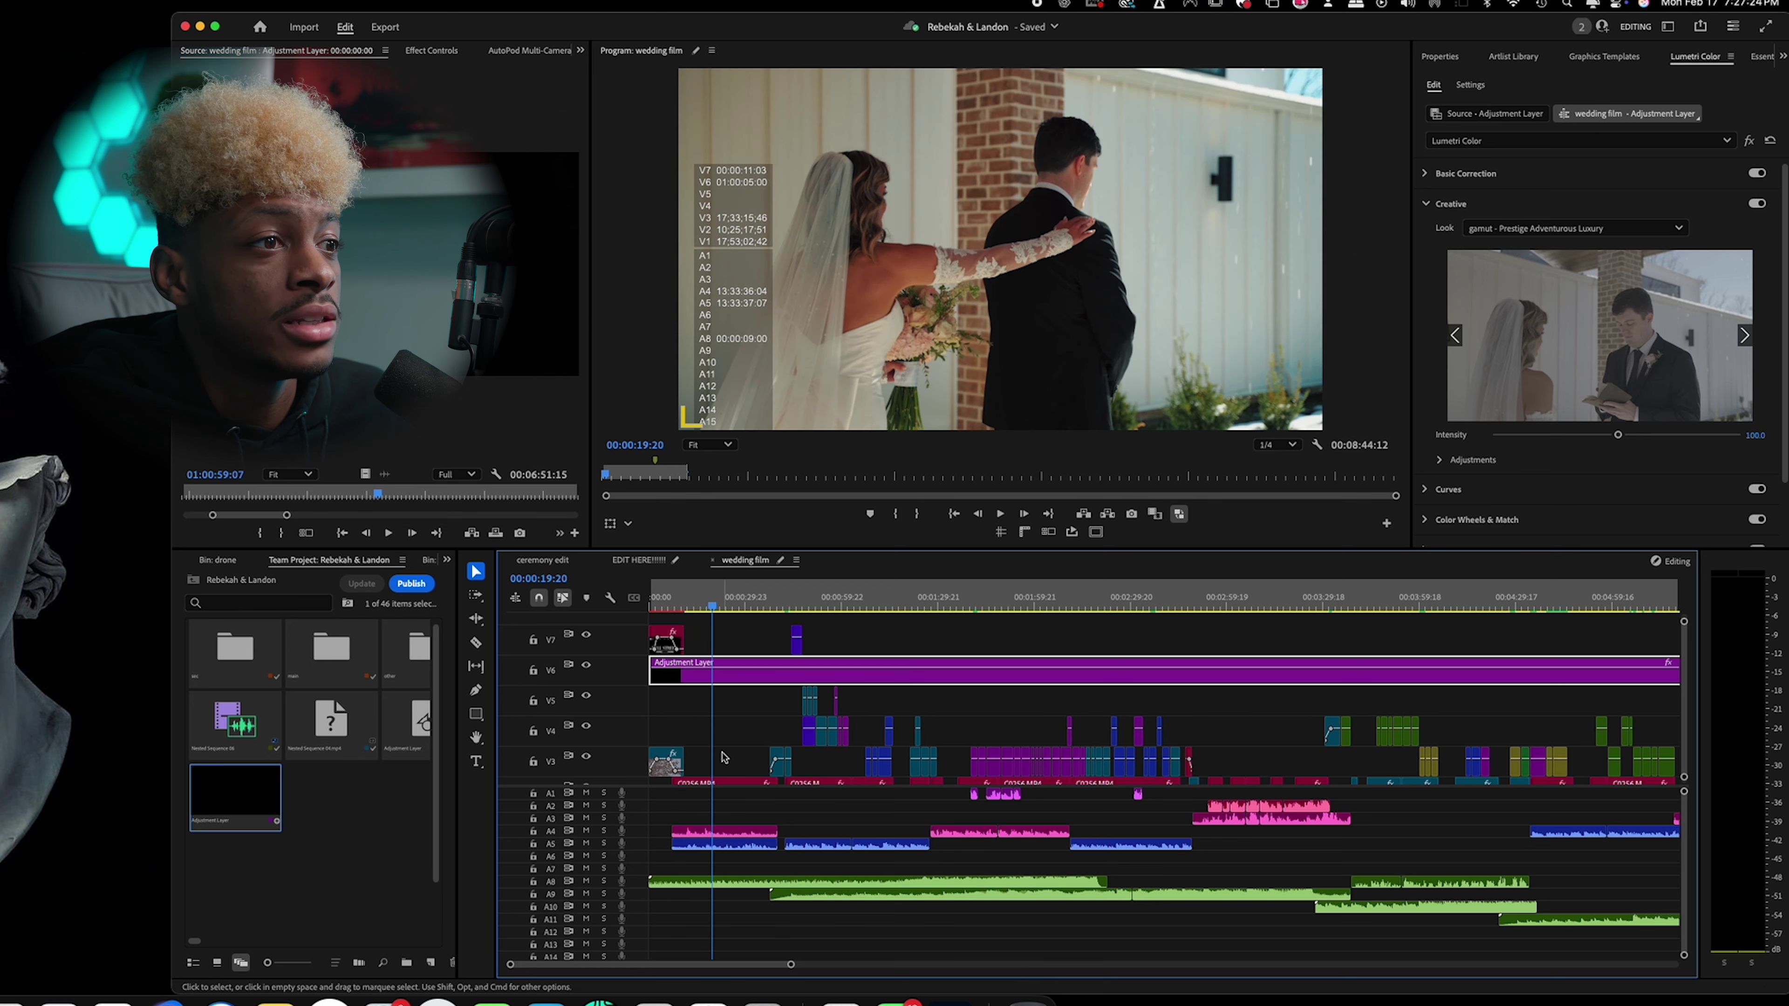
scroll(729, 766, down, 1)
scroll(730, 766, down, 1)
click(730, 764)
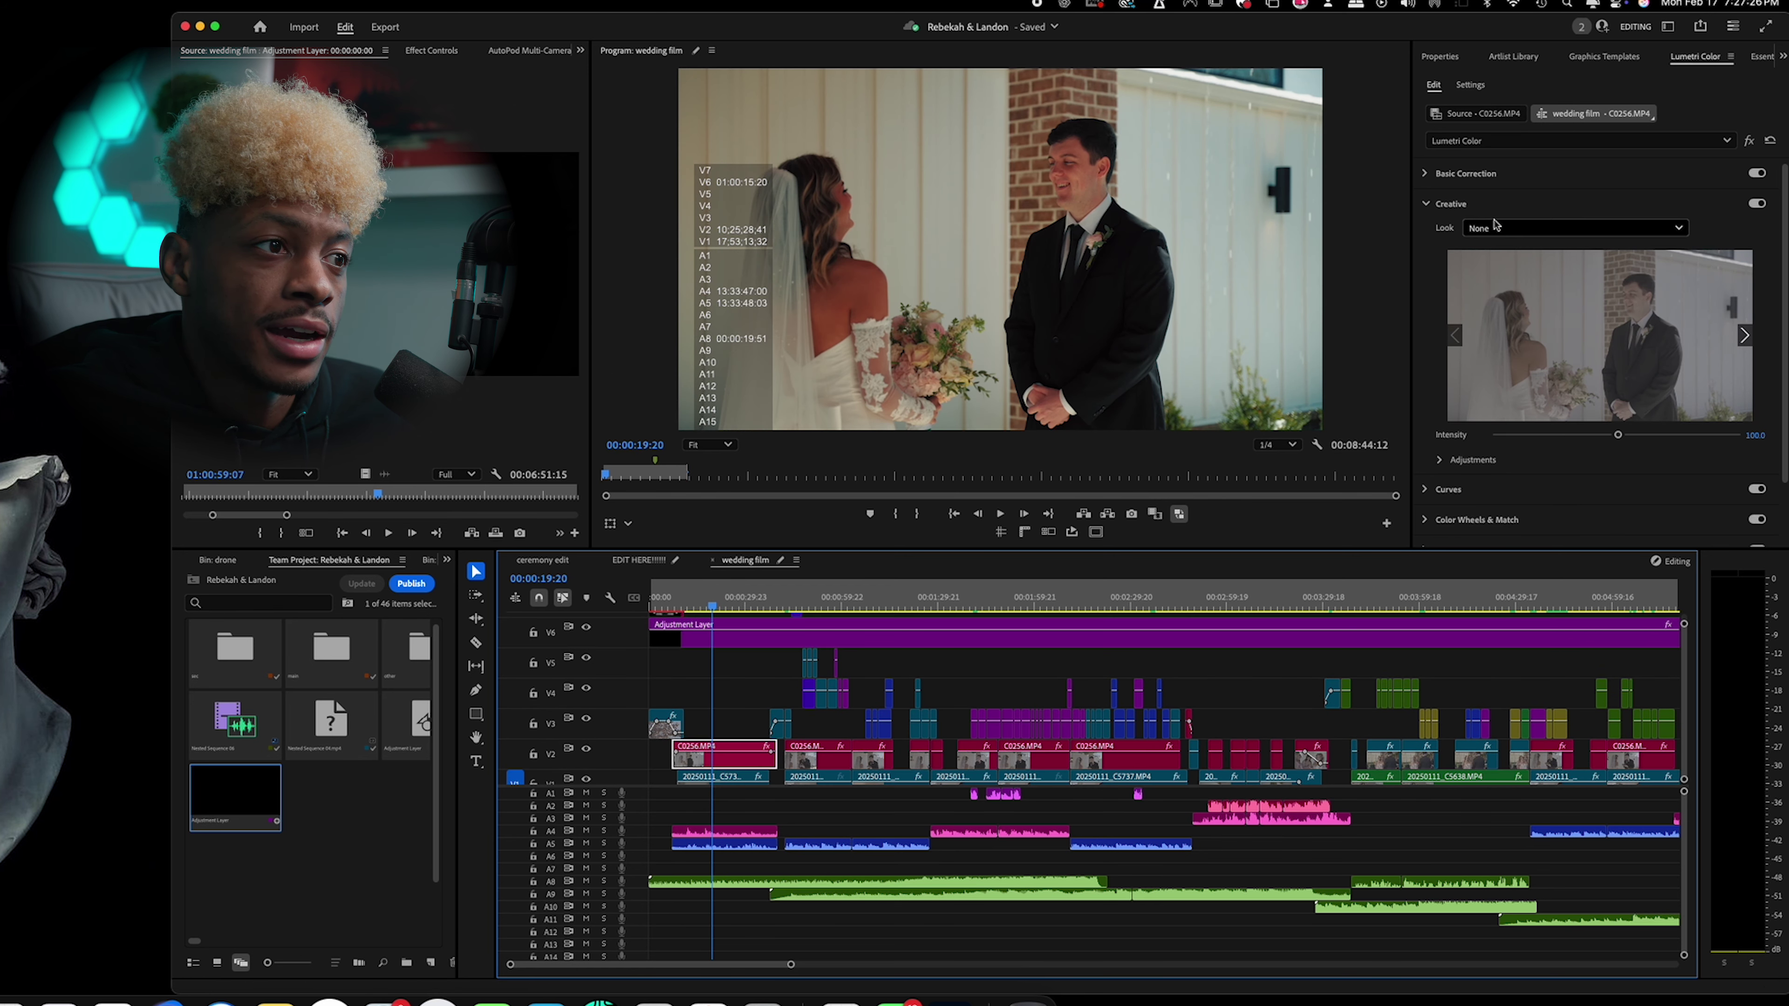
click(1497, 180)
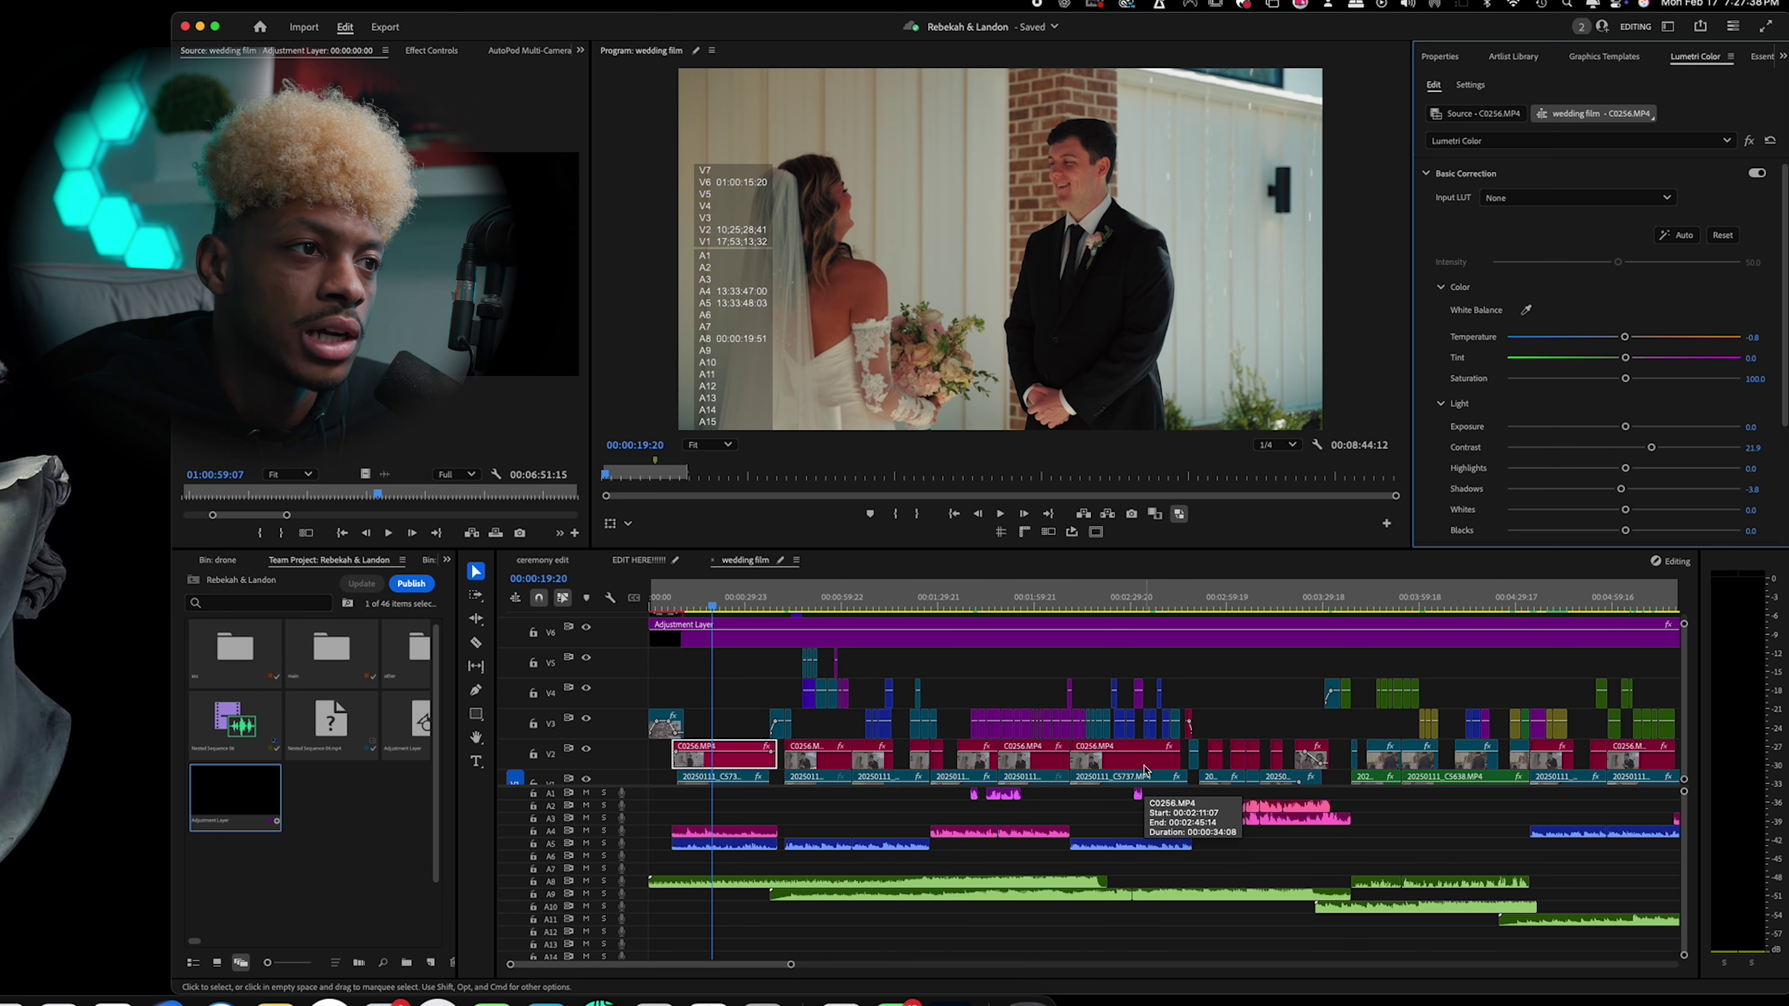
Check the shot at 00:00:42:06, return to 00:00:19:15 and examine the C0256.MP4 clip's color and light corrections.
click(784, 605)
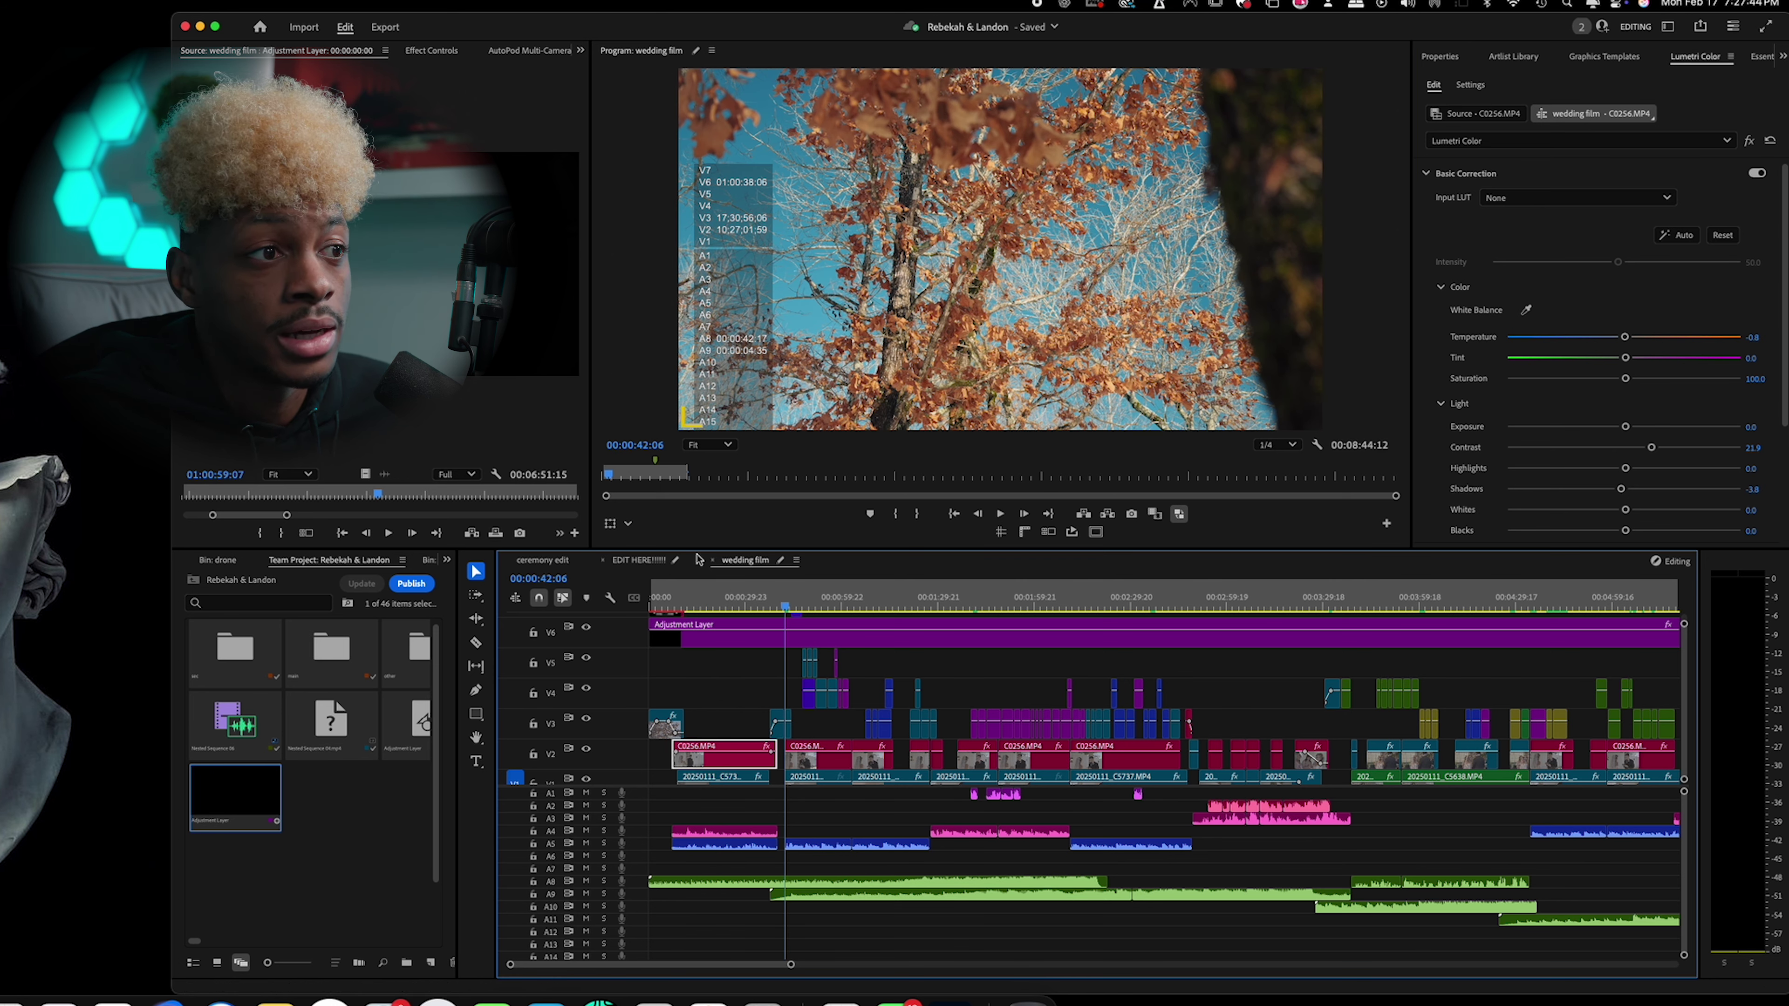
click(712, 605)
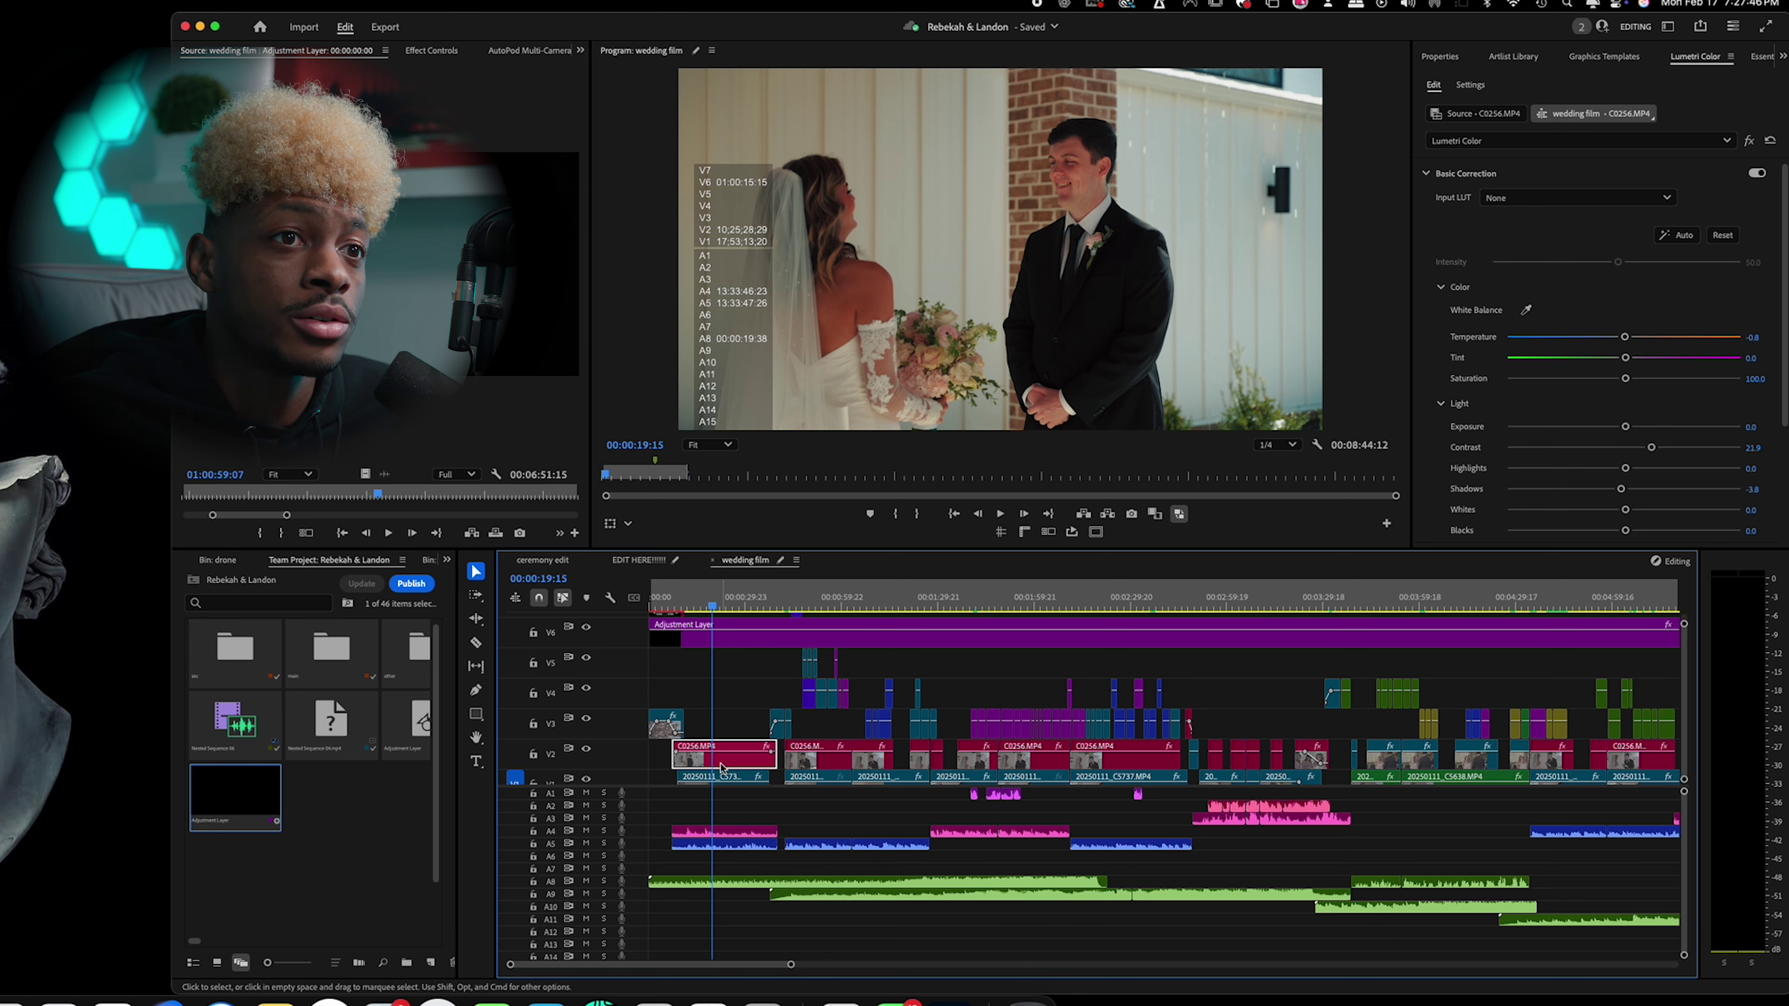
scroll(1642, 398, down, 1)
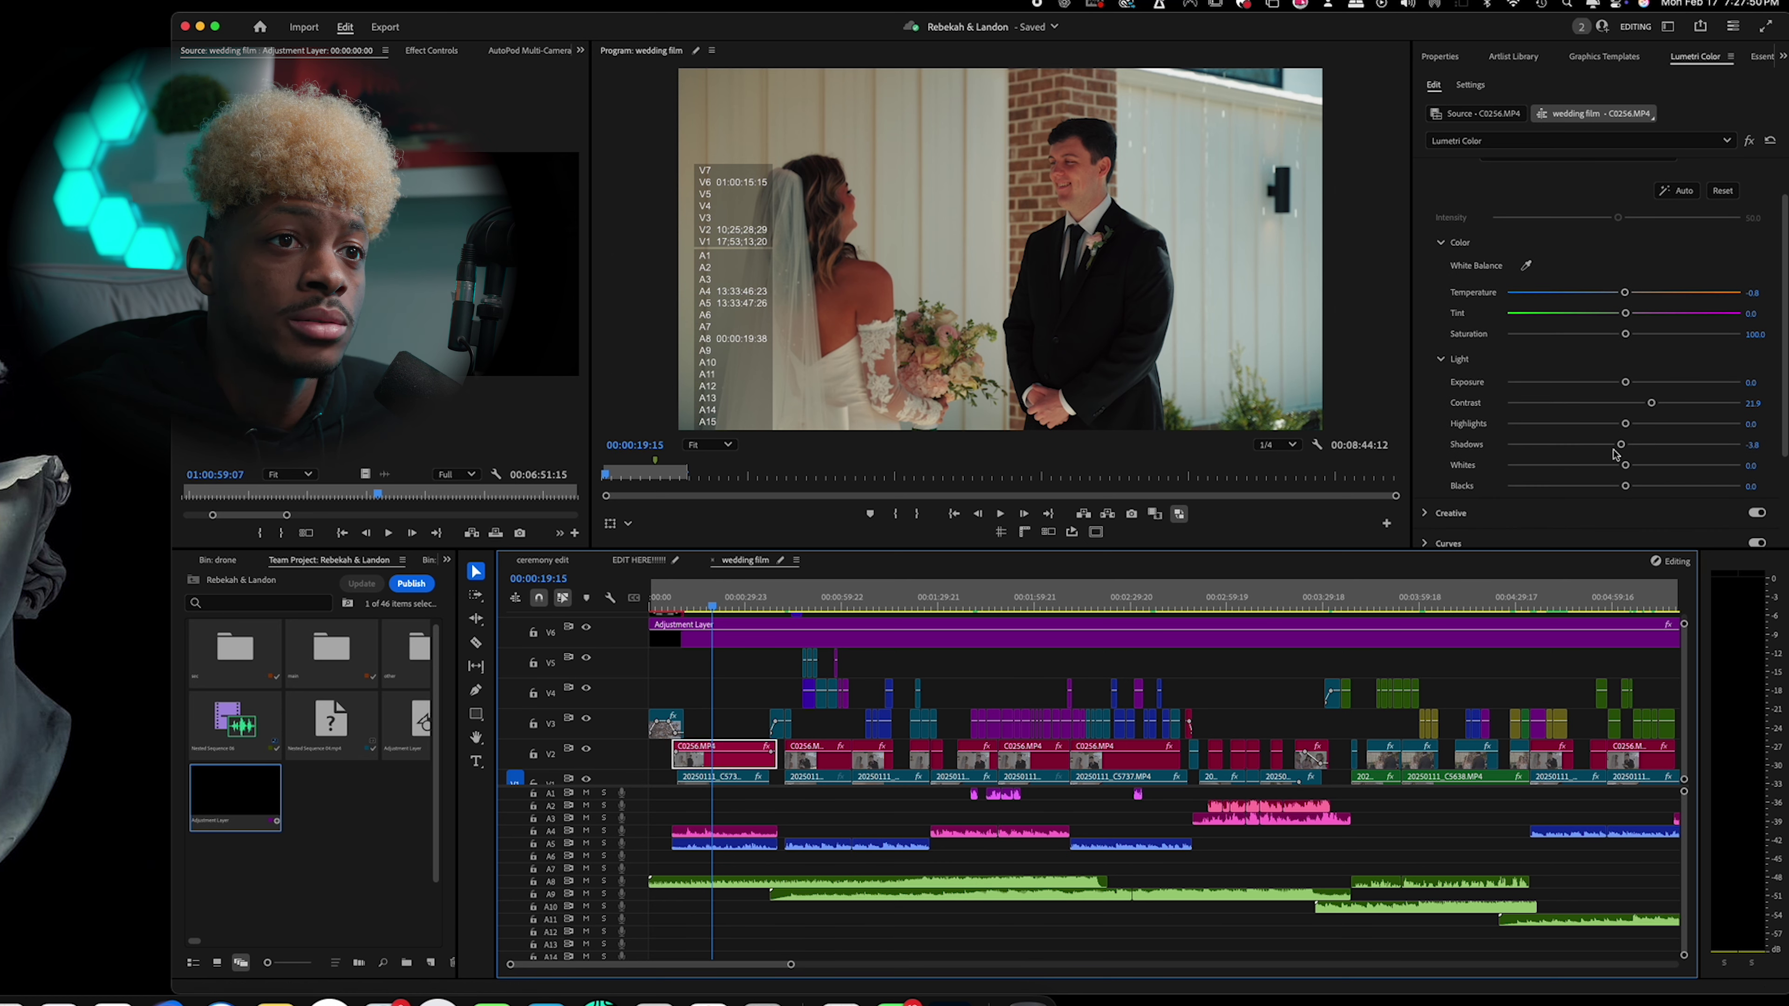
scroll(1609, 366, down, 2)
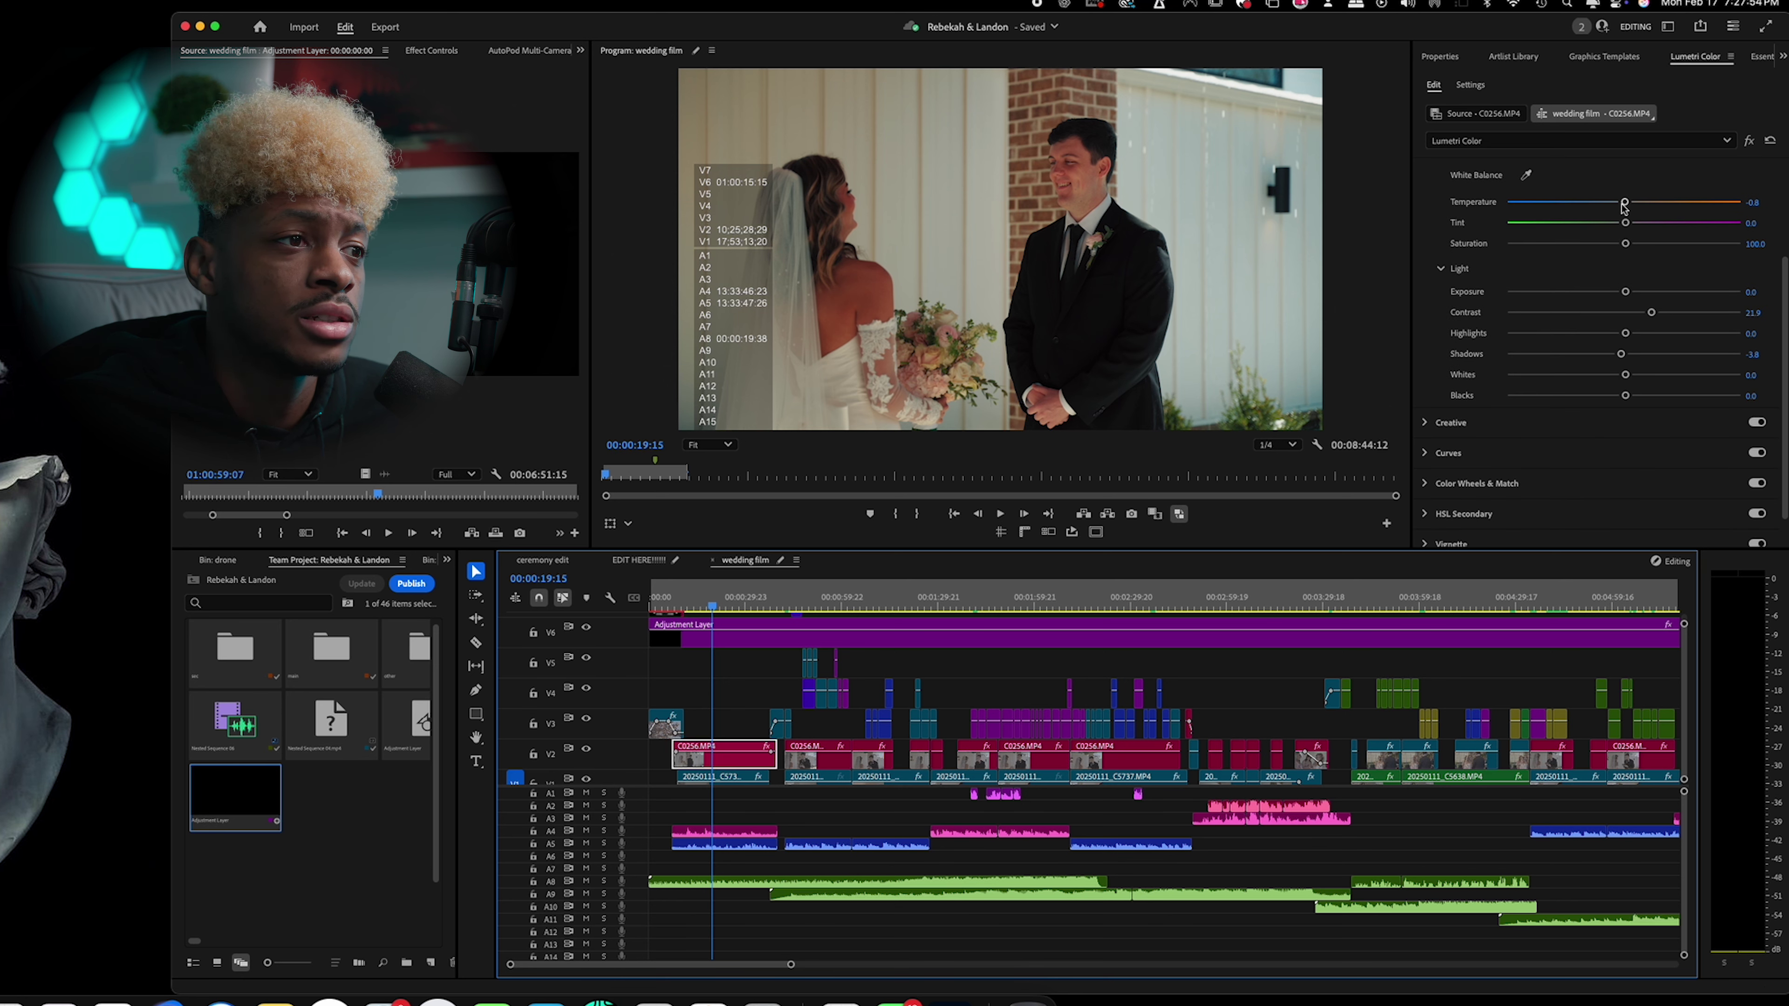
Copy the first C0256.MP4 clip on V2 and select all clips sharing its label color.
right_click(745, 755)
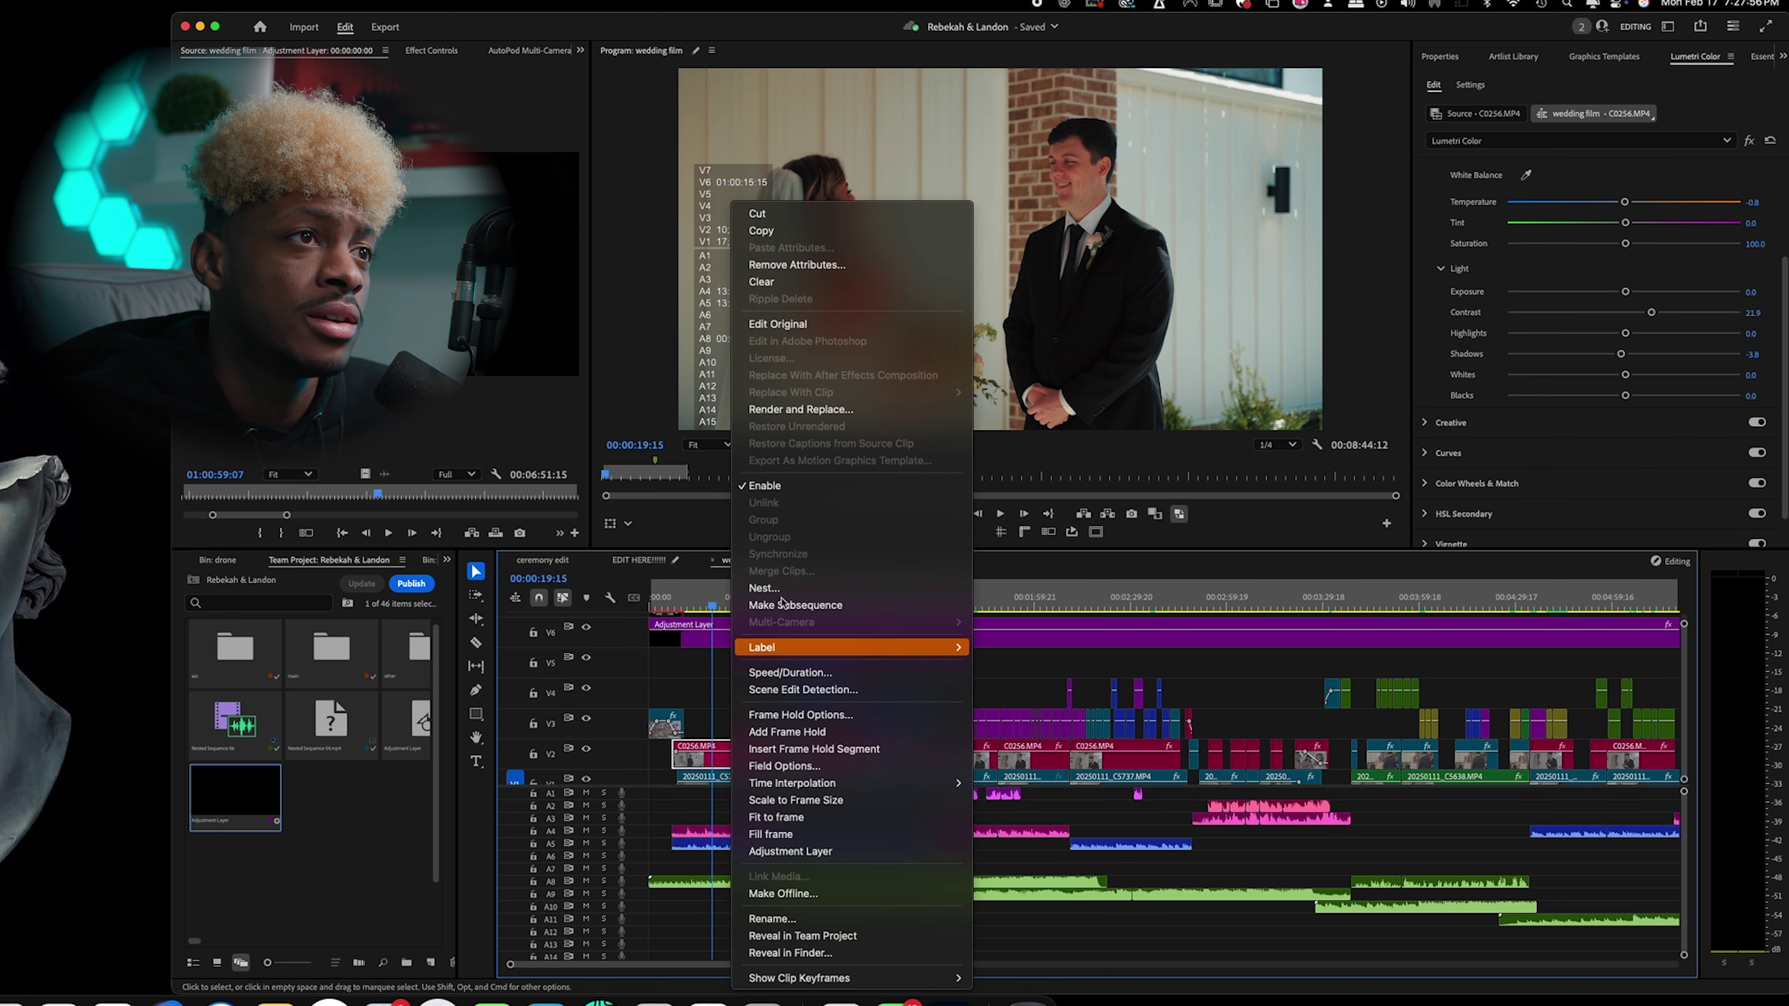
click(810, 233)
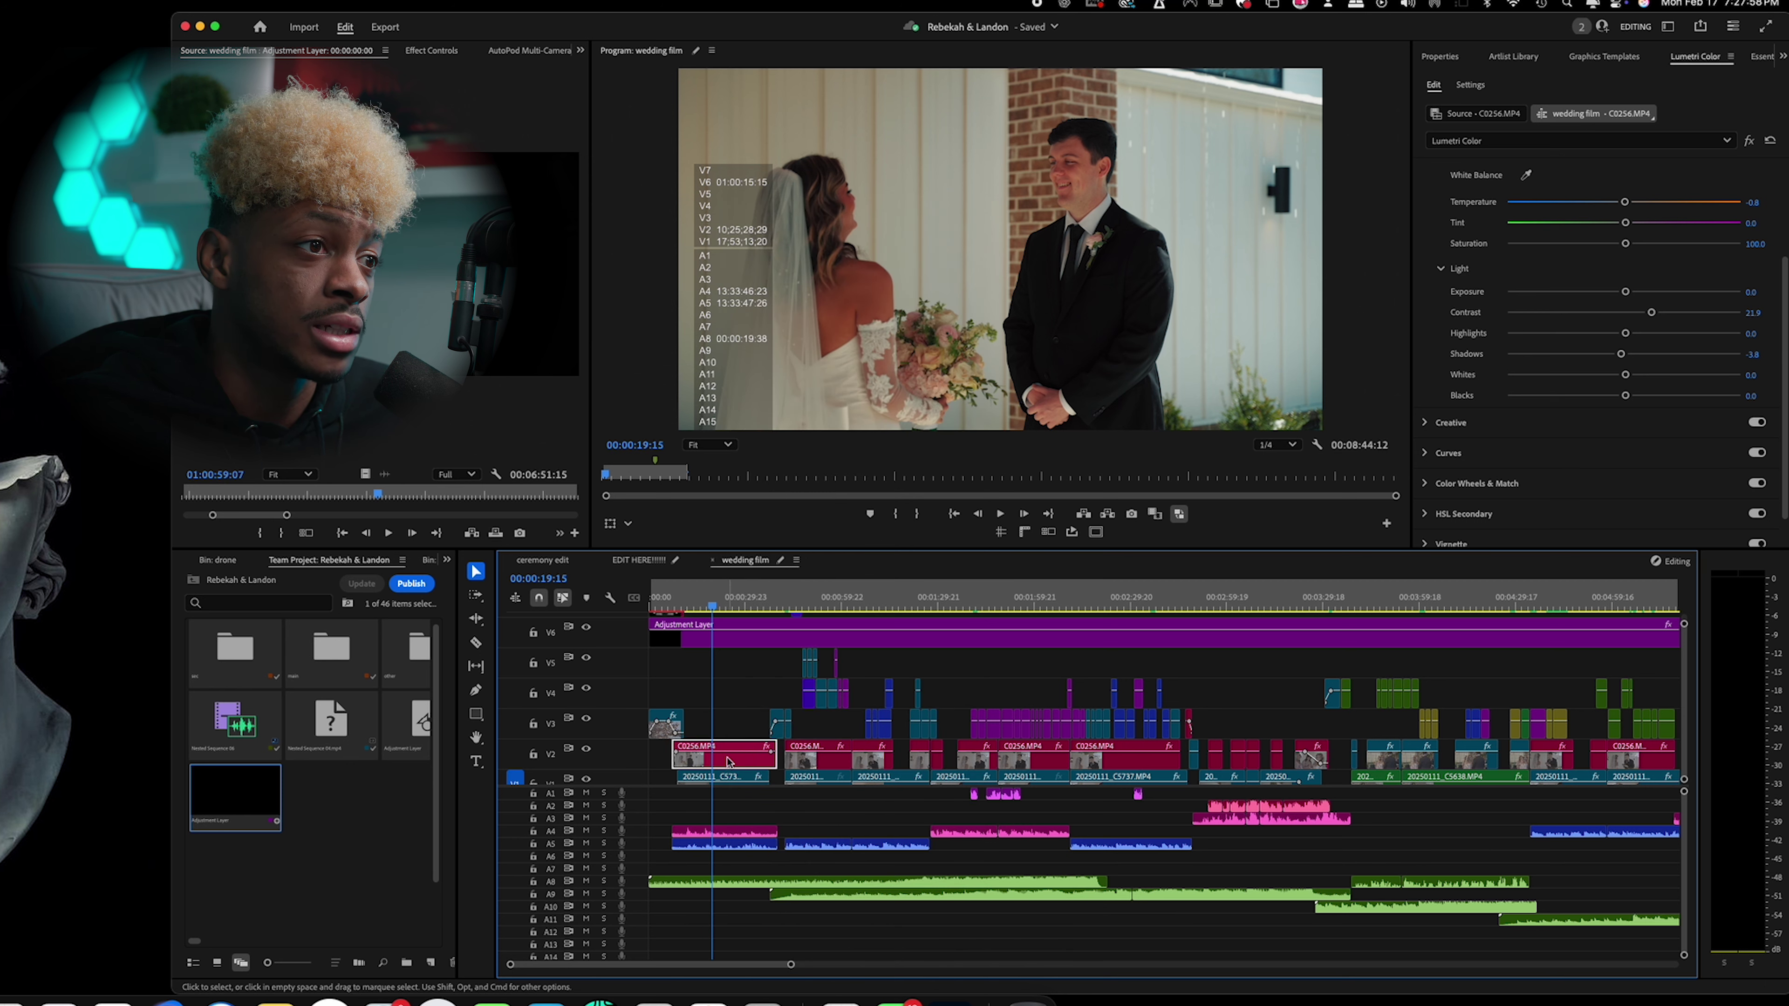
right_click(728, 762)
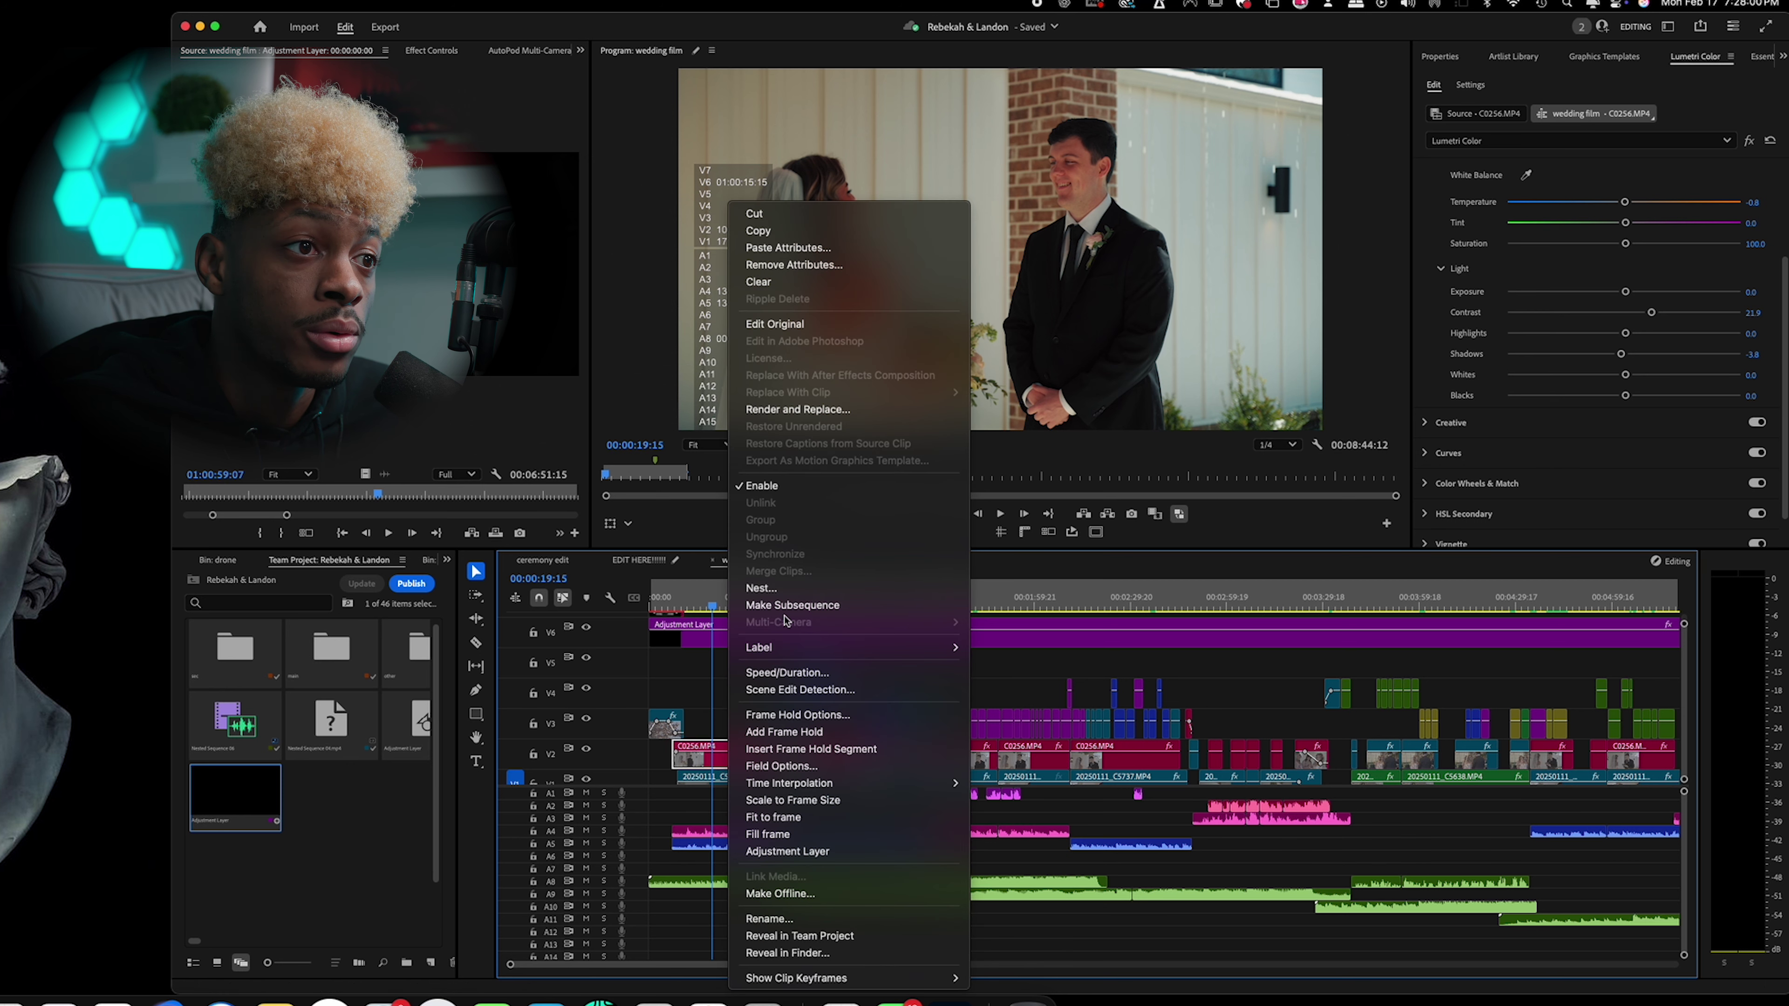
mouse_move(845, 648)
click(1005, 649)
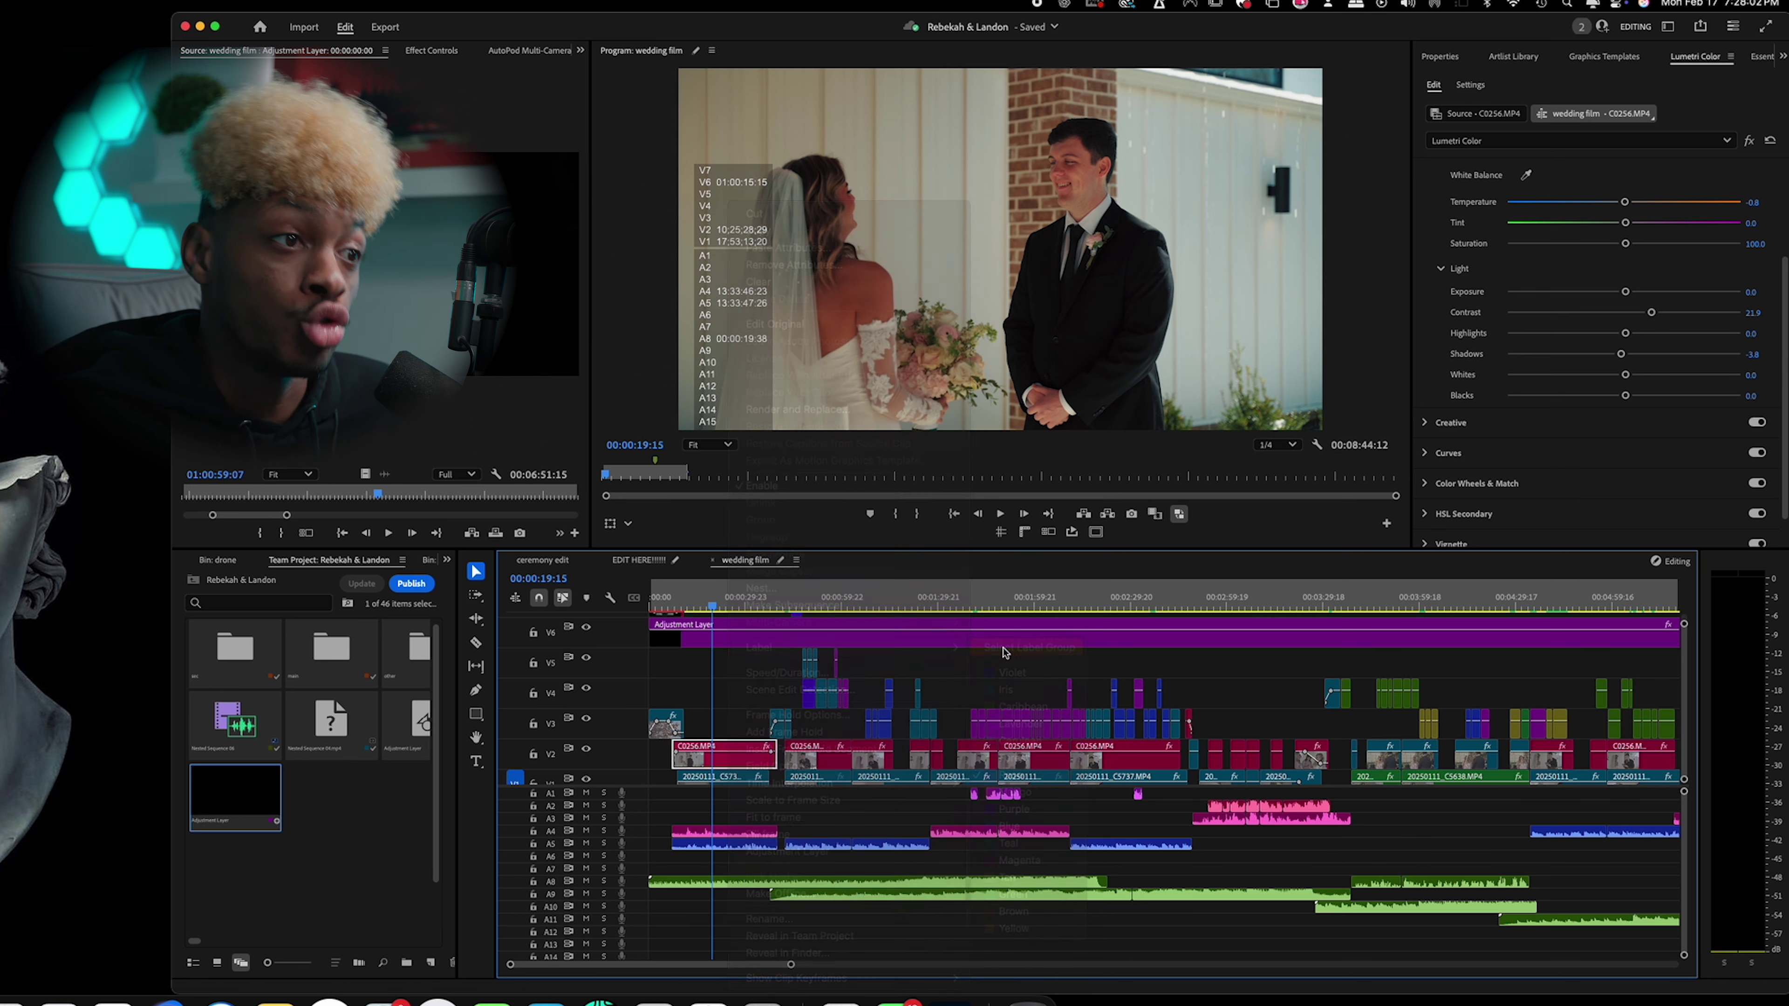
Paste only the Lumetri Color effect from the copied clip onto all selected clips.
right_click(814, 762)
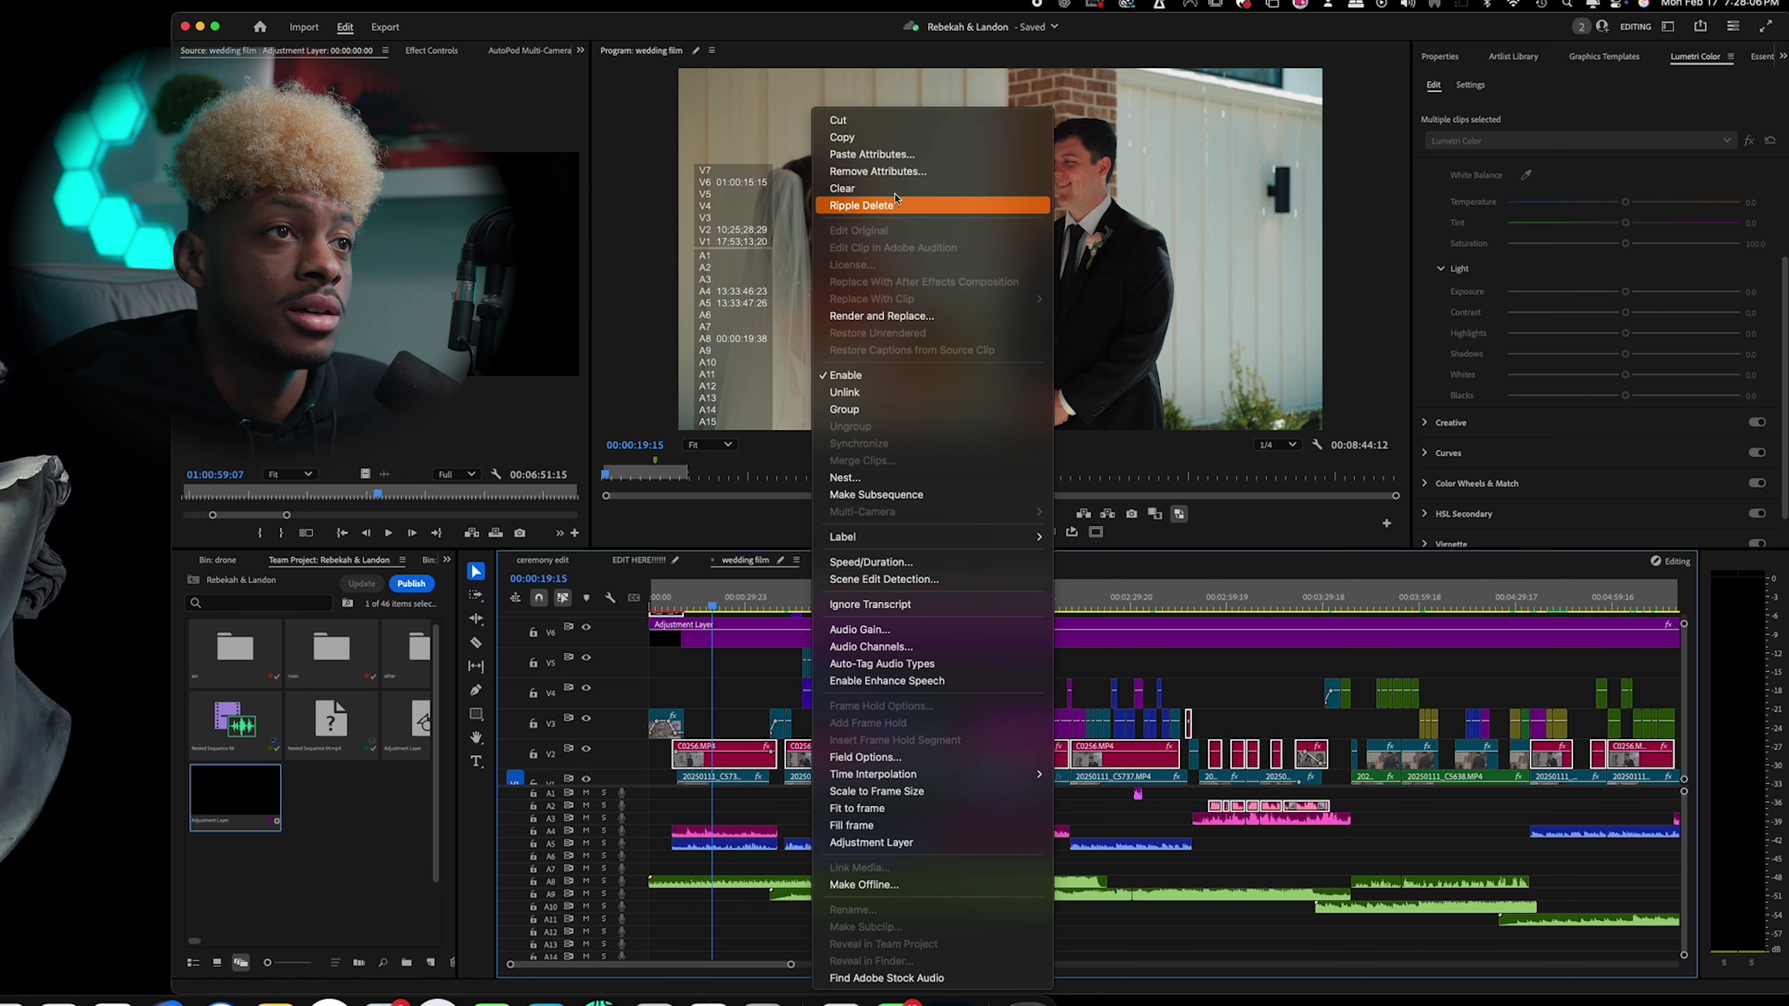
click(893, 154)
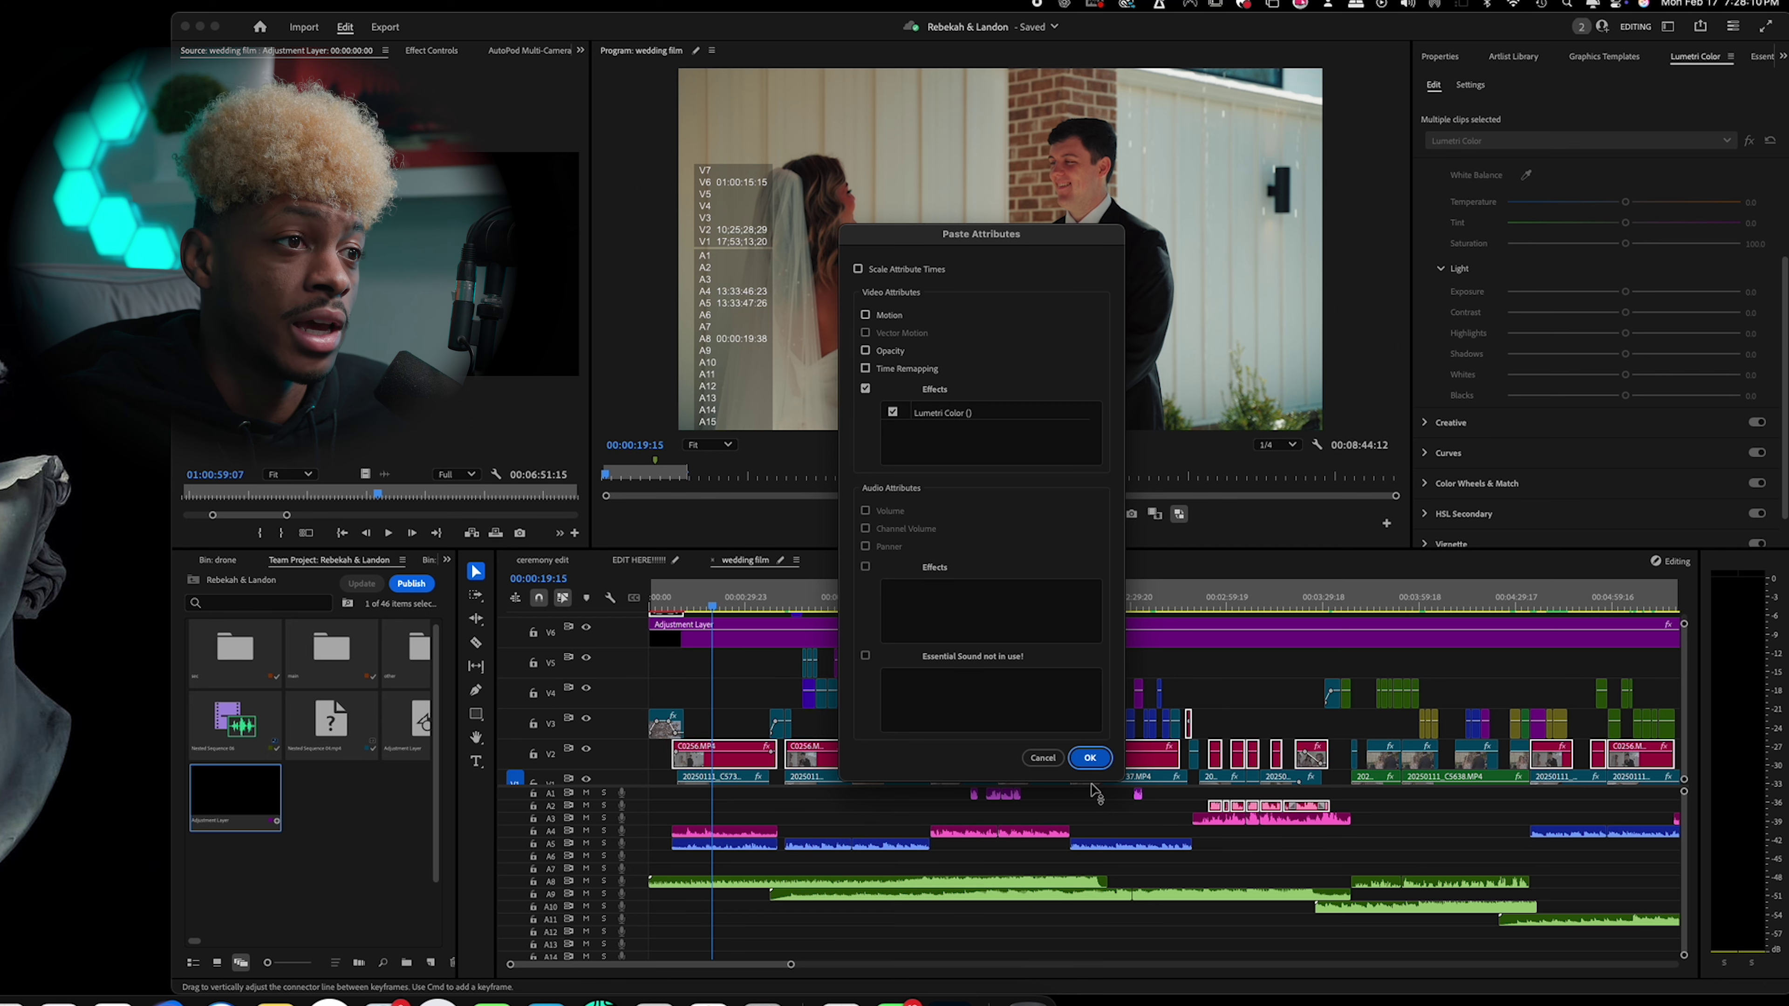
click(1090, 758)
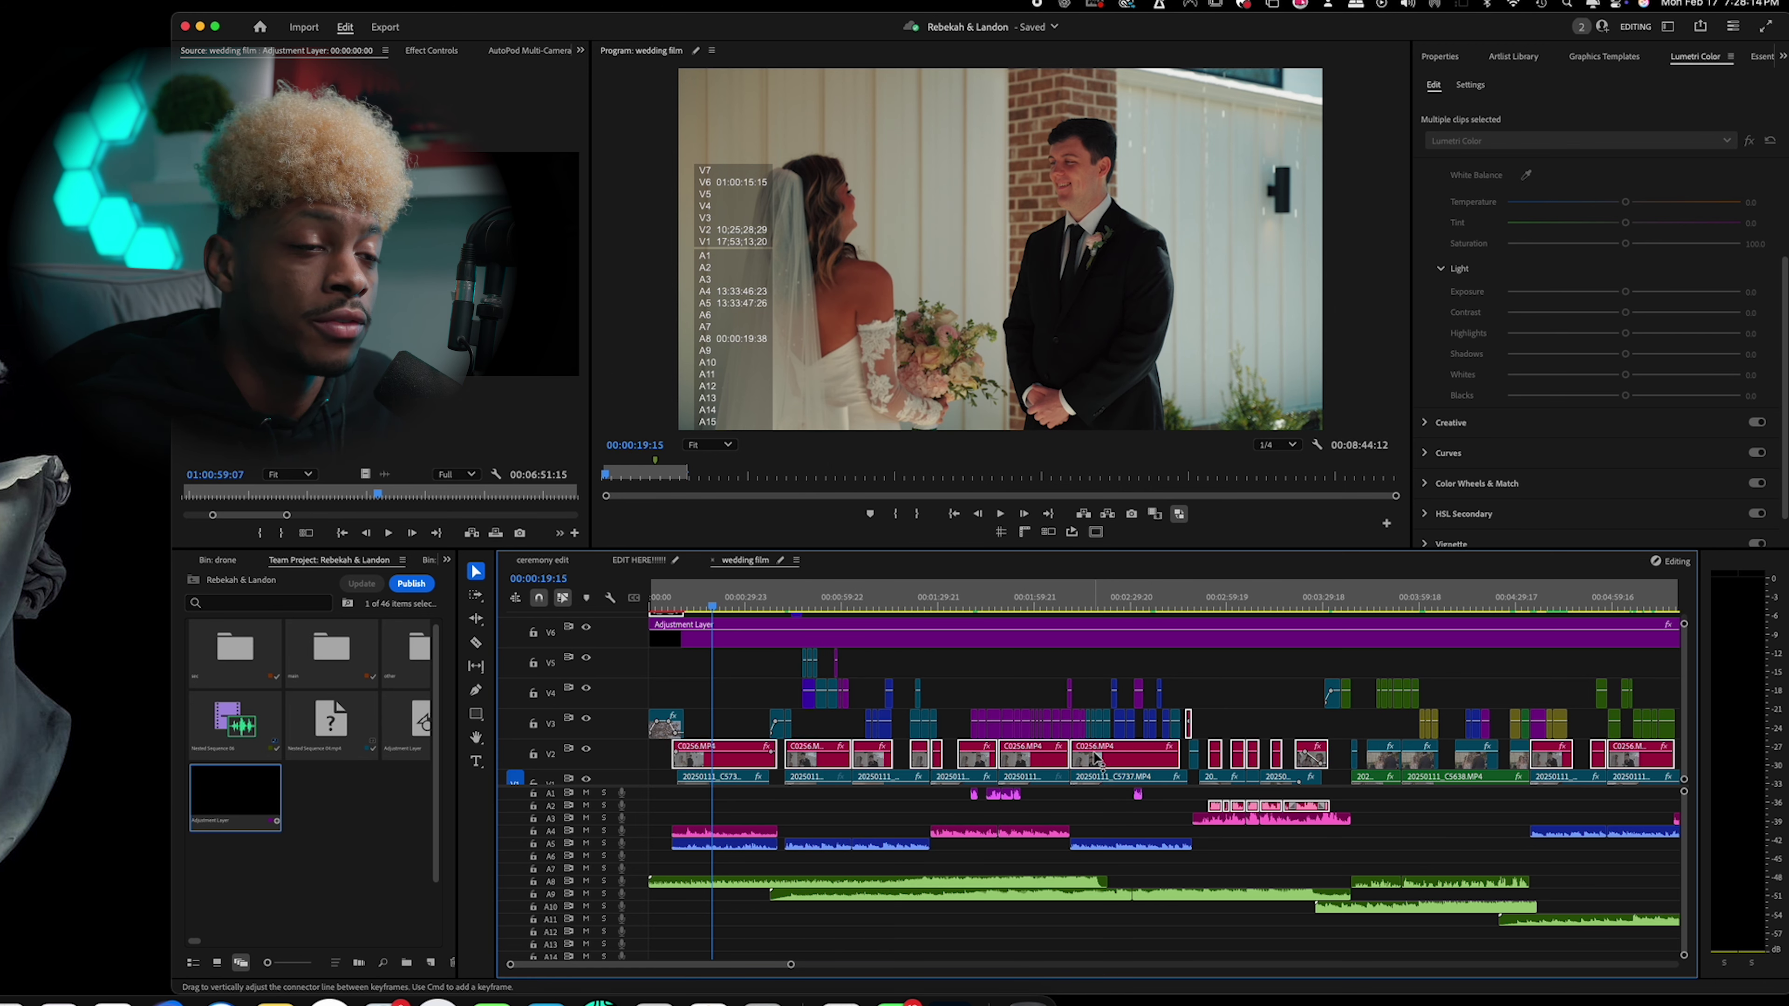
Review the graded bridesmaids, drone, flower, invitation and groom shots at different points of the wedding film.
click(1246, 592)
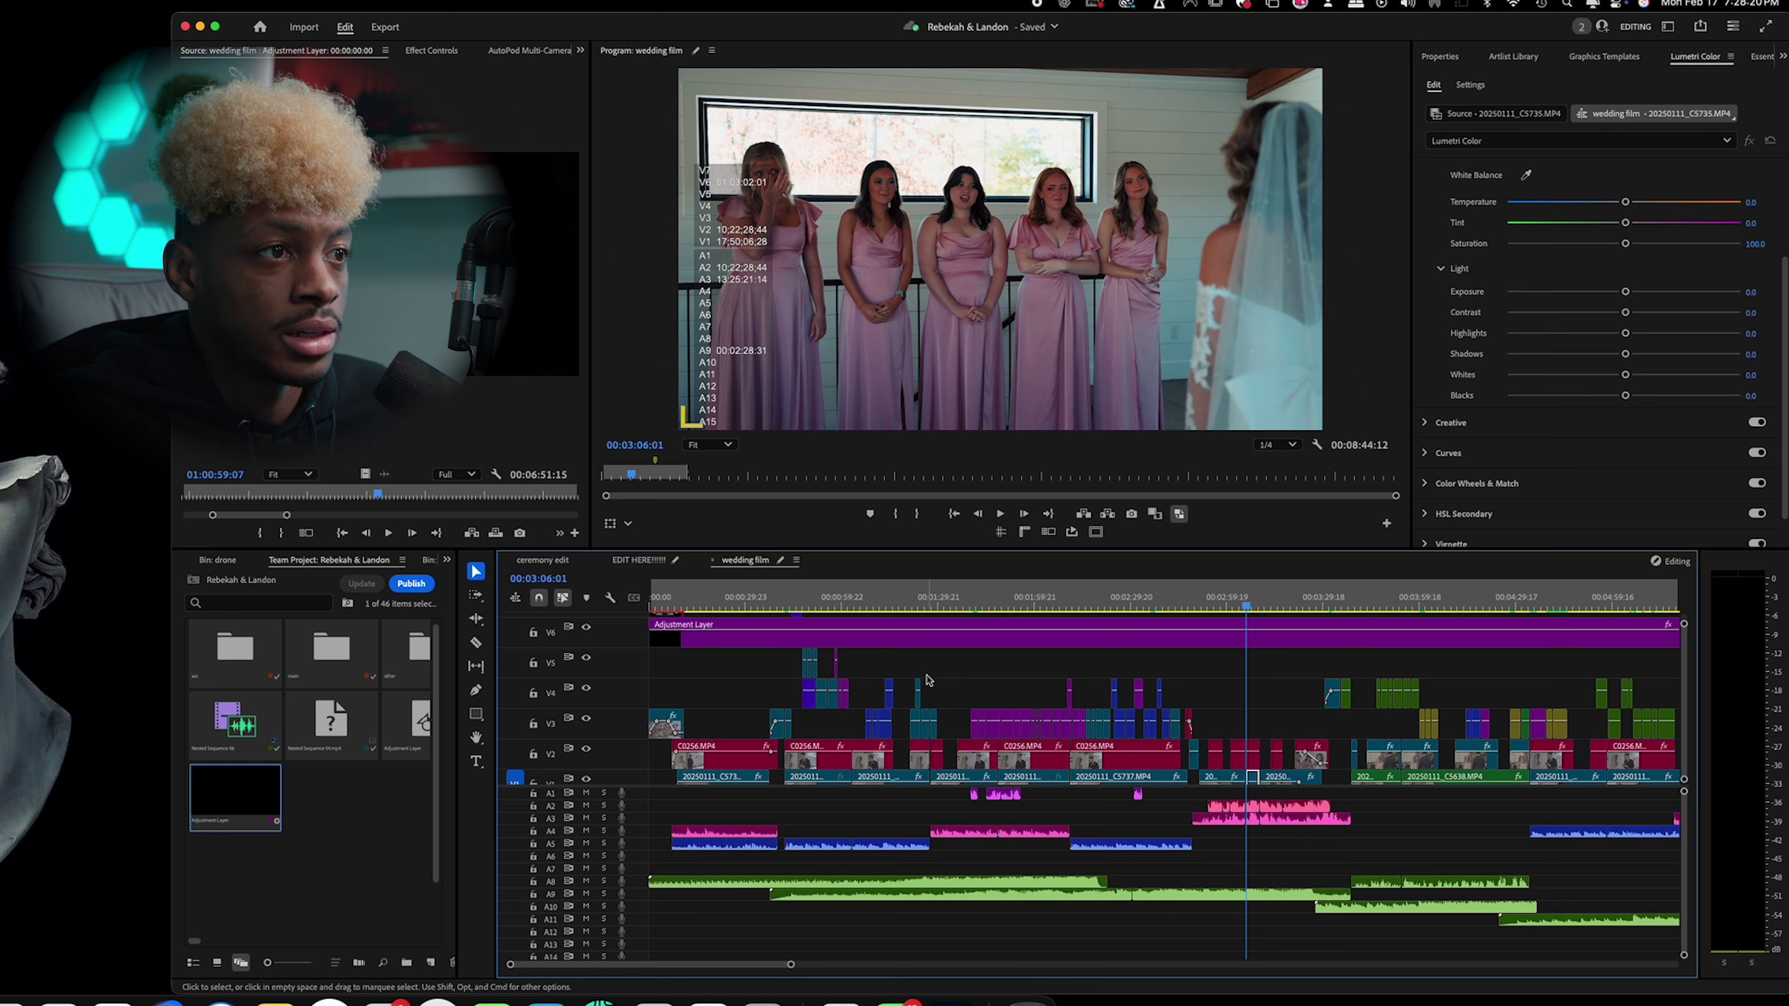
click(792, 605)
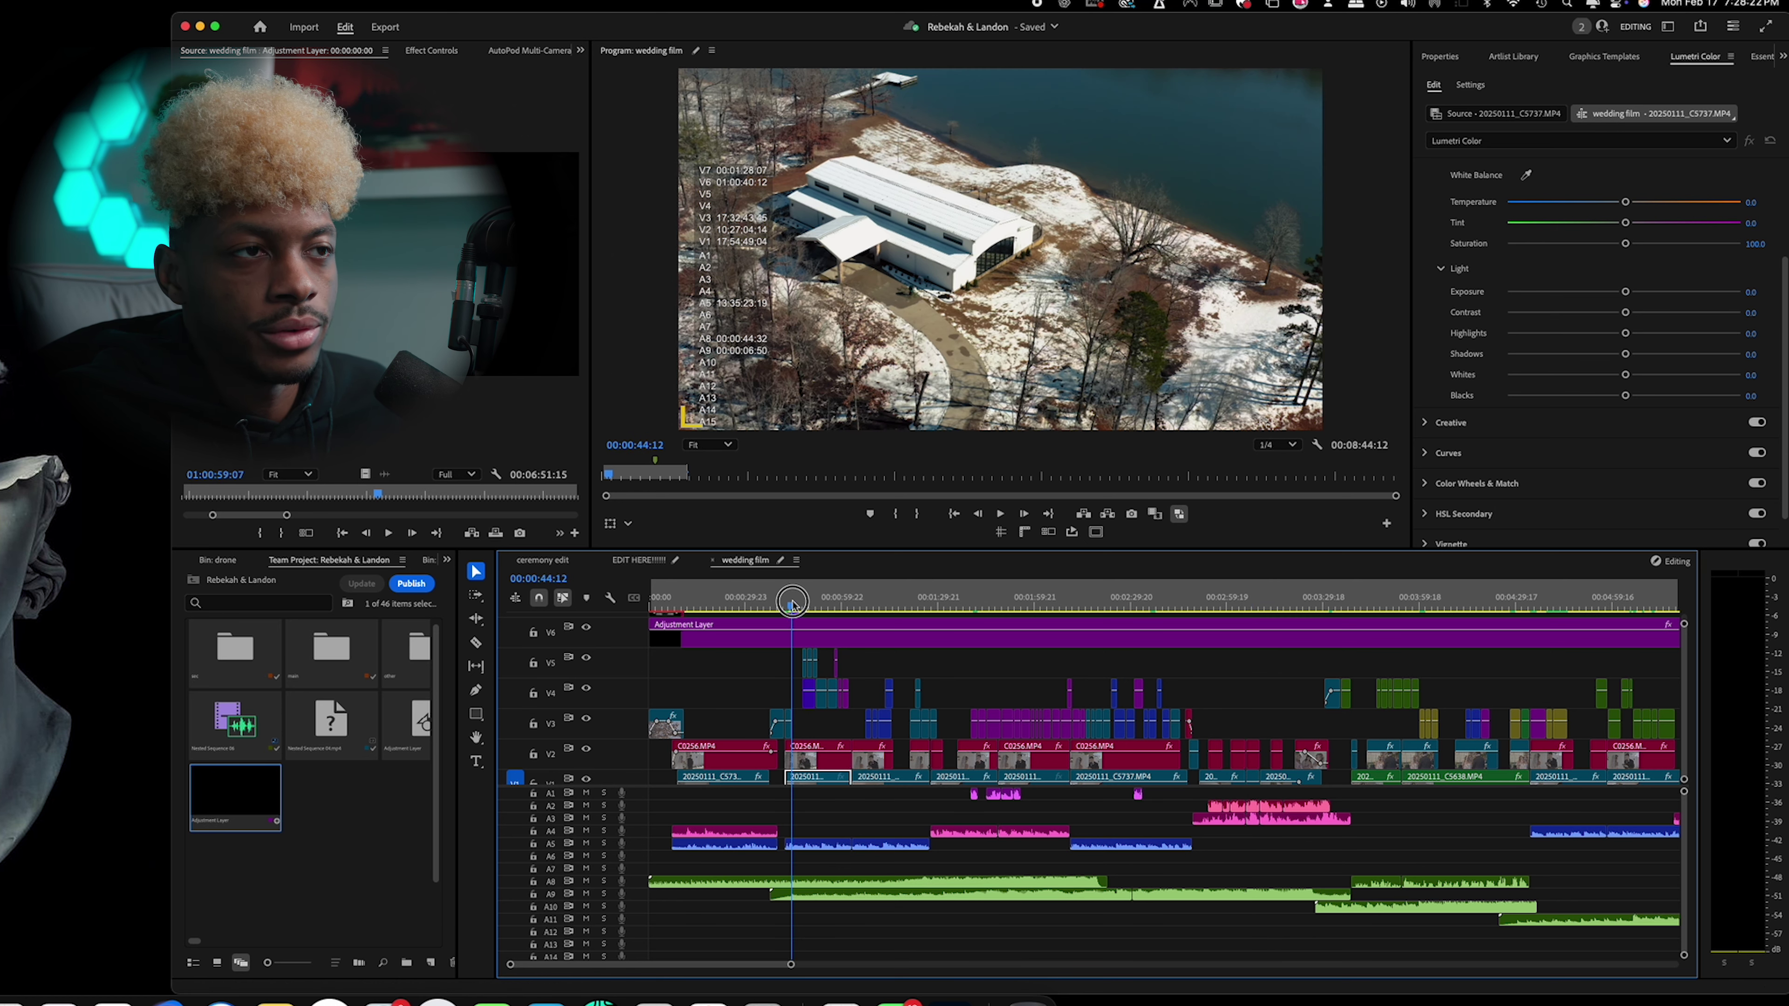
drag(790, 605, 814, 639)
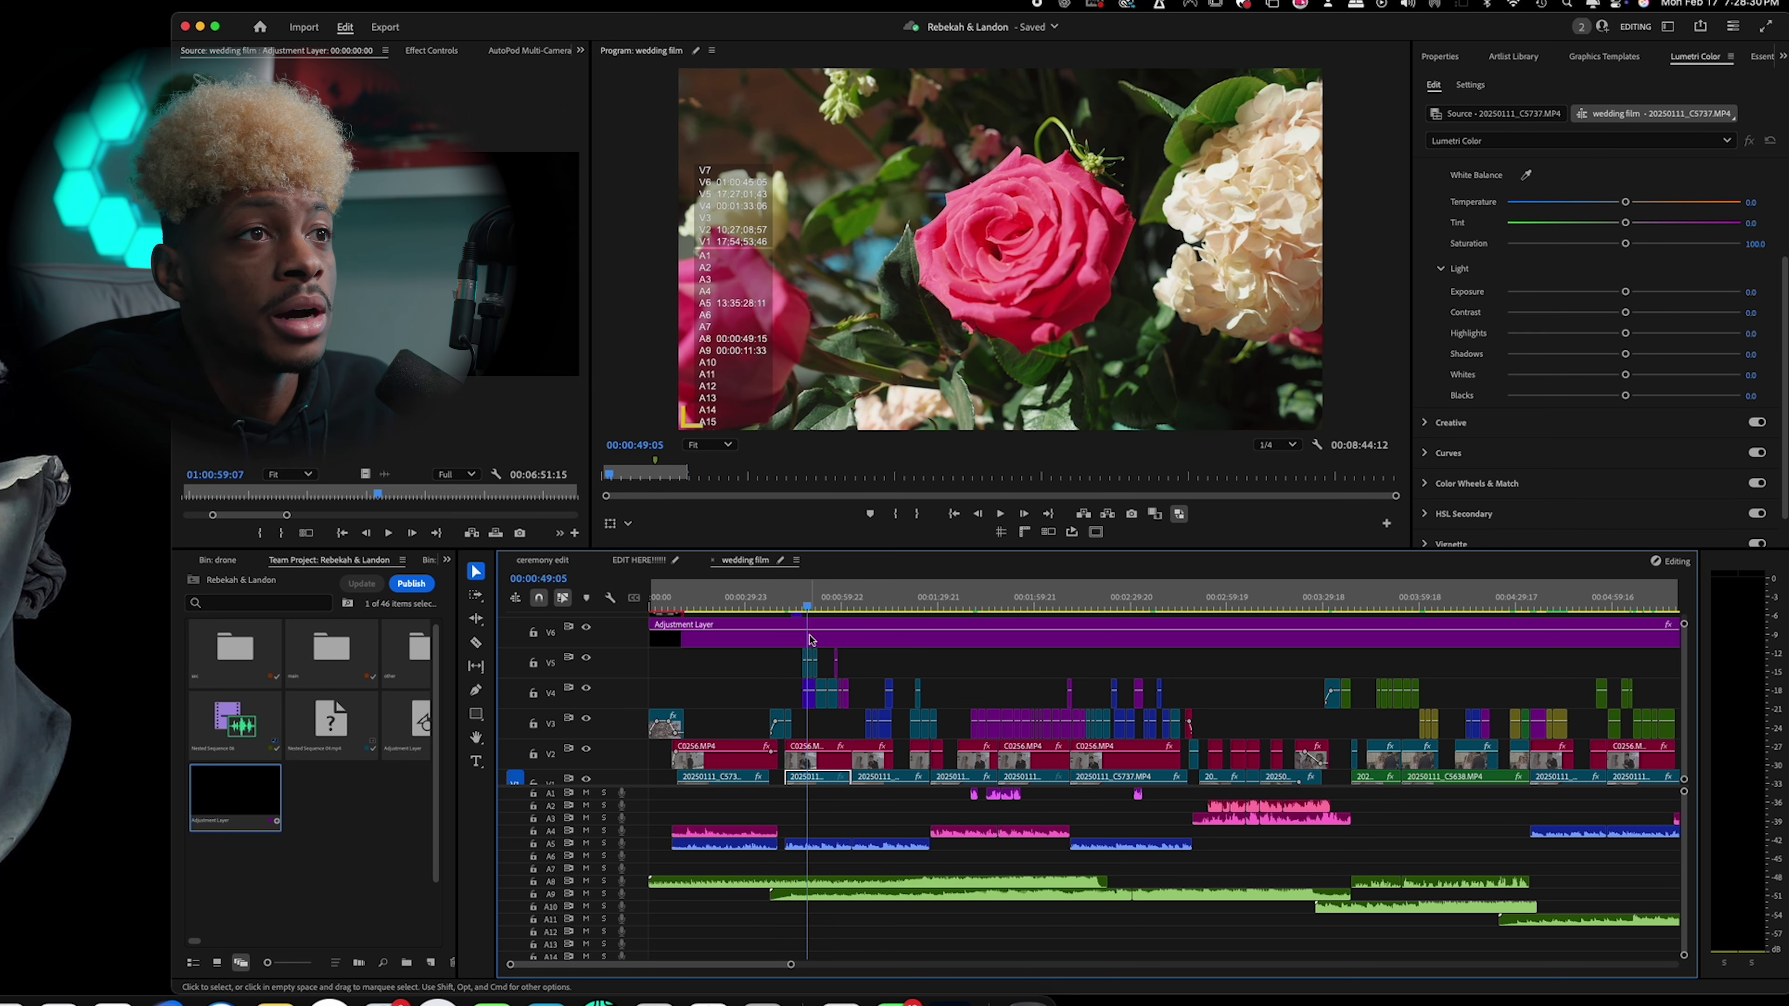
click(820, 596)
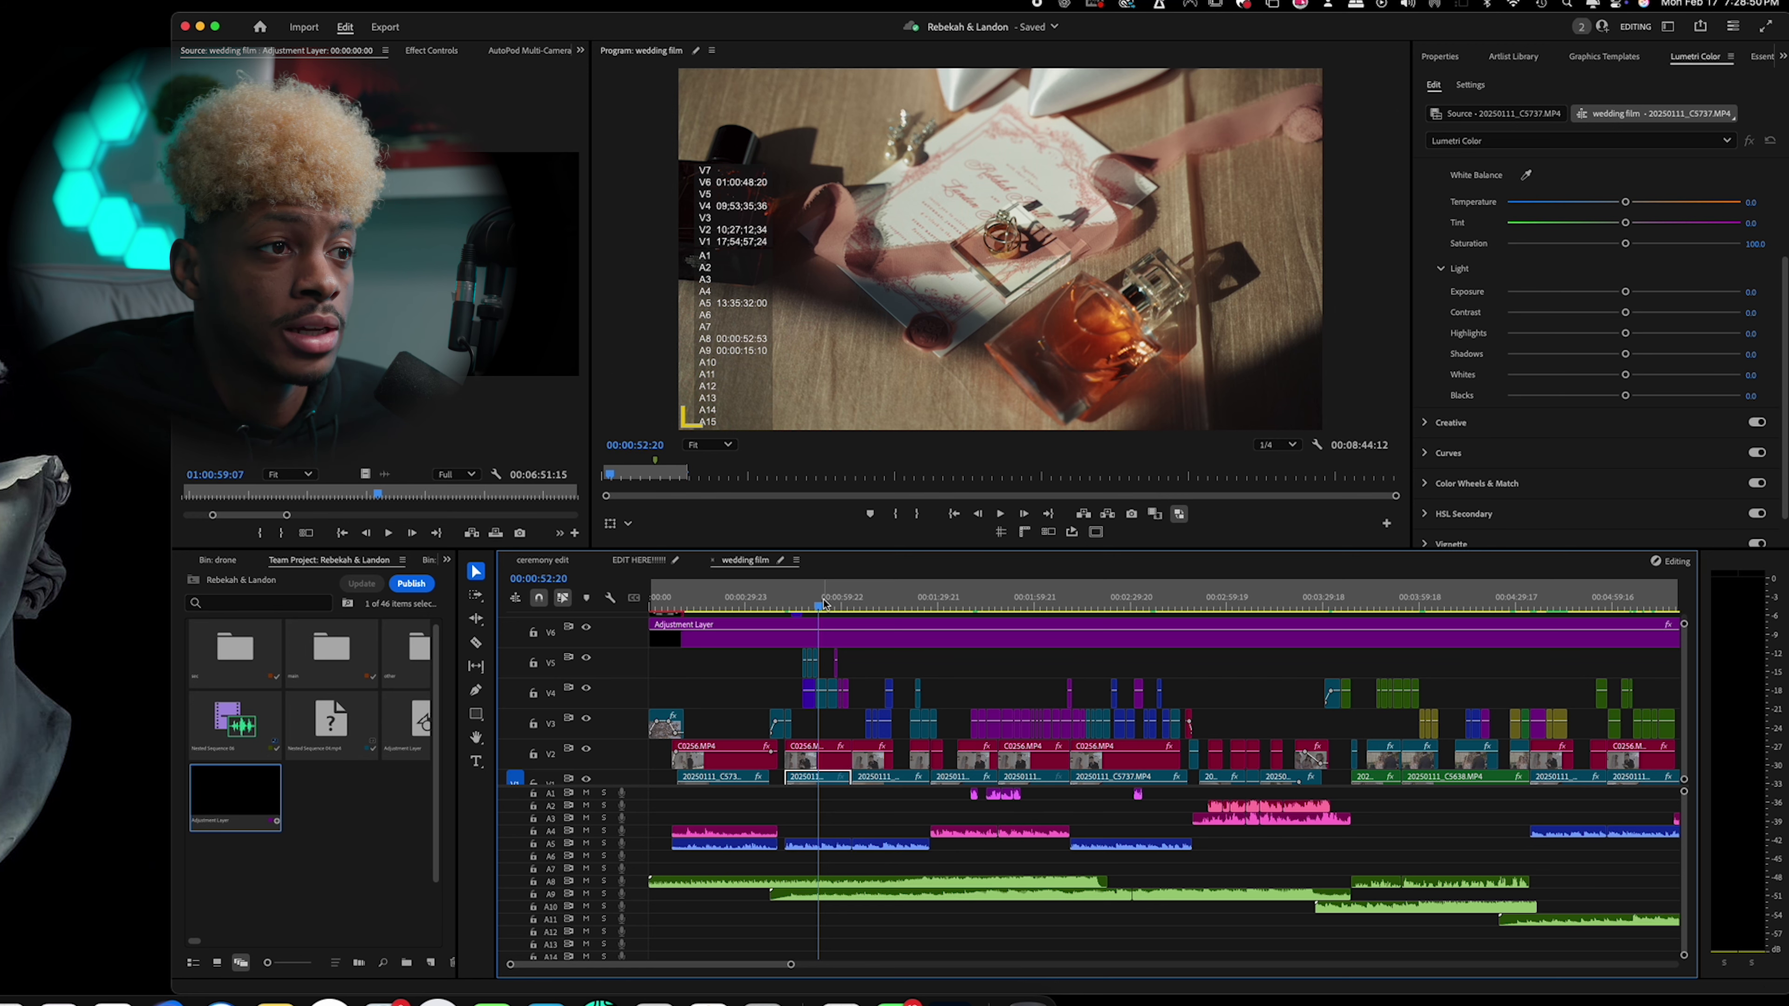
drag(821, 606, 872, 608)
click(879, 607)
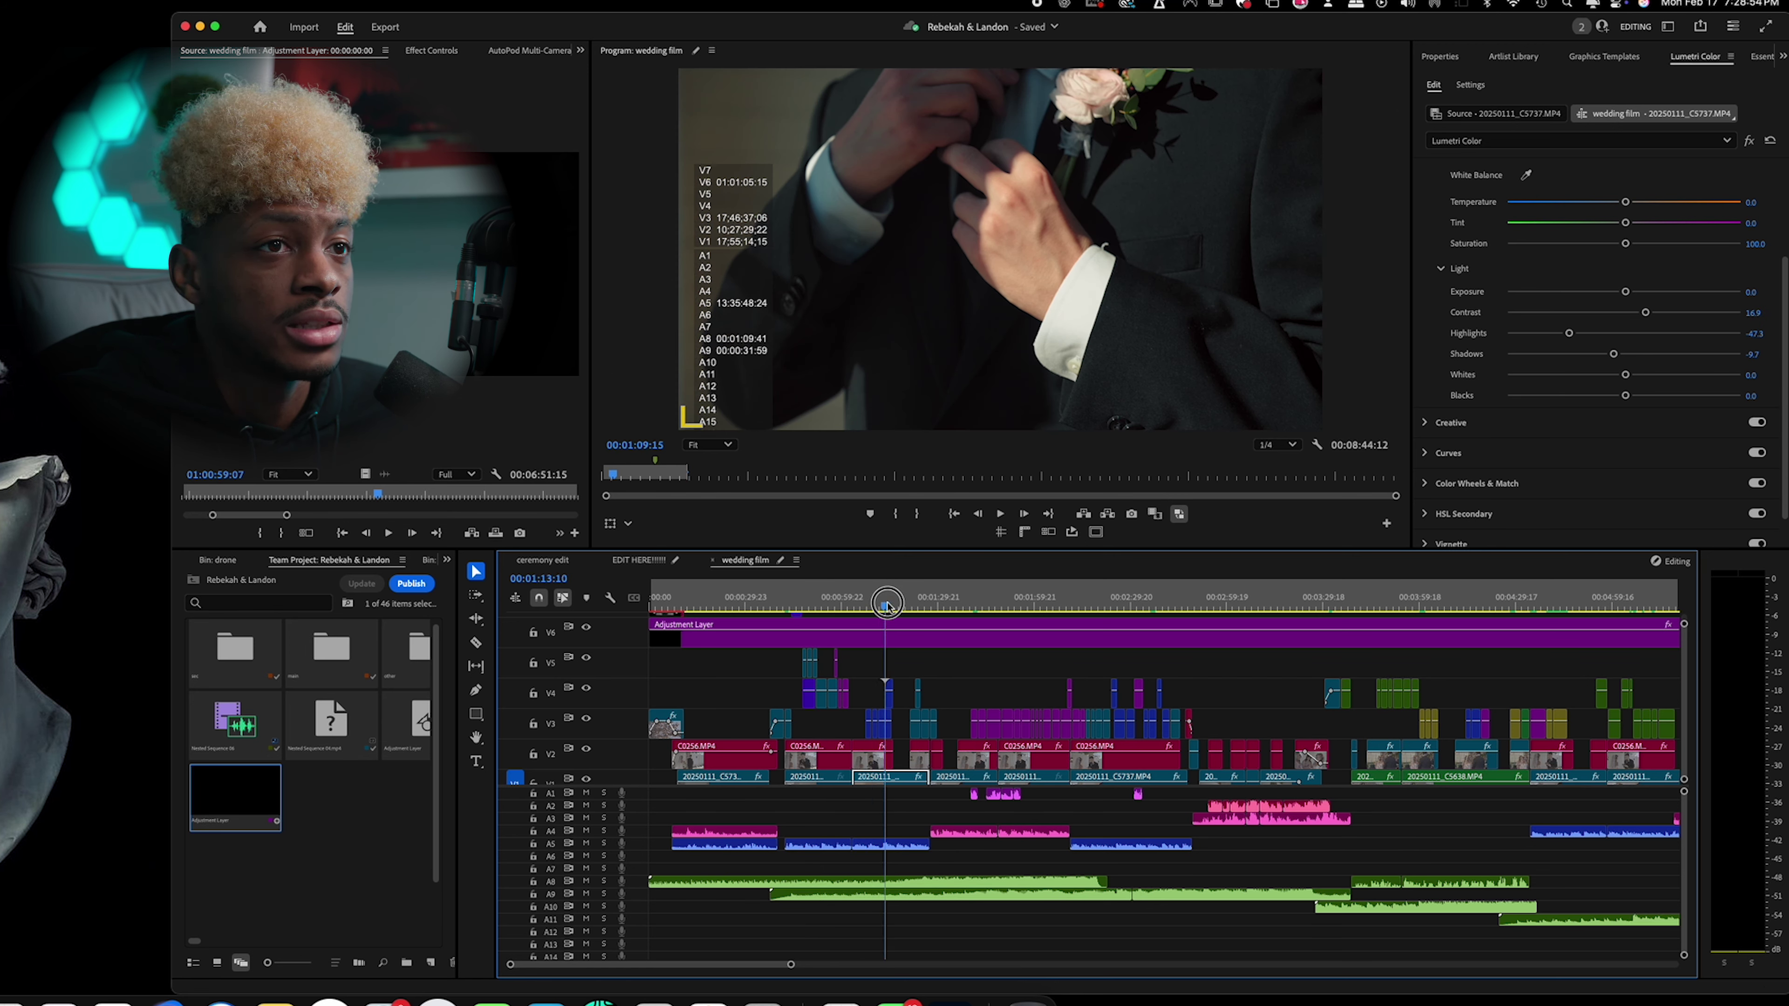
Compare the groom footage with Basic Correction off and on, and select the 20250111_CS733.MP4 clip on V3 at 00:01:11:09.
scroll(1748, 209, up, 4)
click(1757, 174)
click(1758, 174)
click(885, 733)
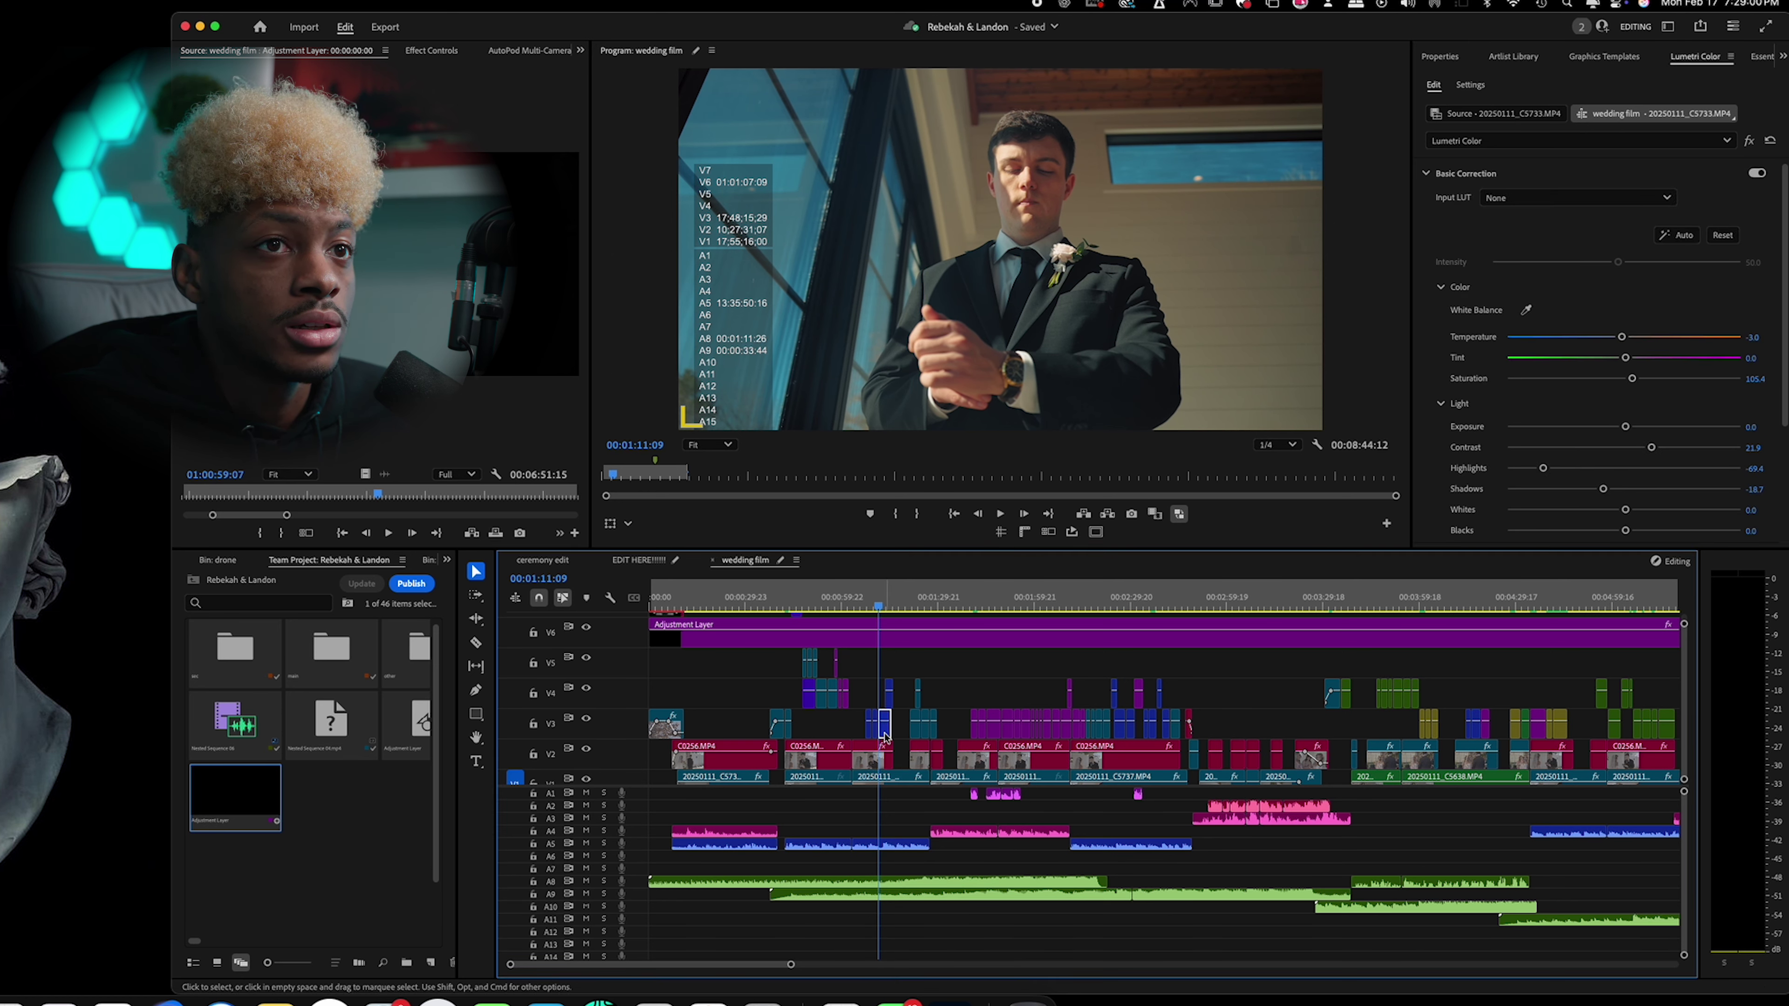